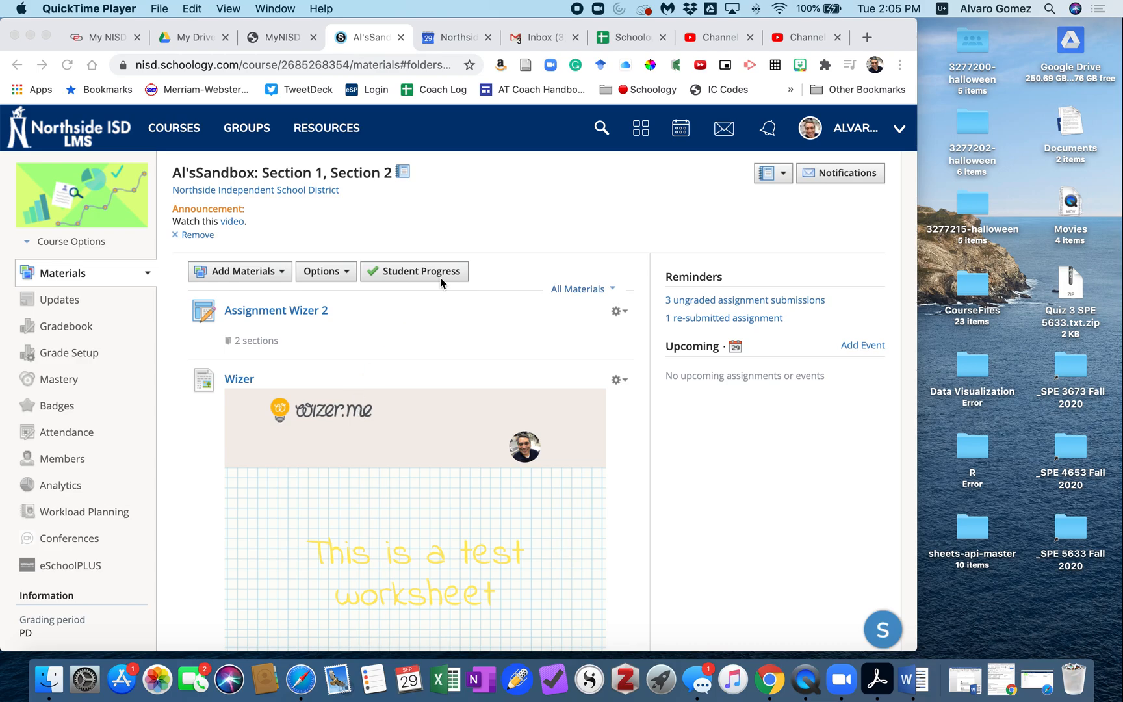
Open the PRE-ETS_FlashDriveContents folder in the Pre-ETS Shared Collection of the personal resources and look over its files
click(333, 136)
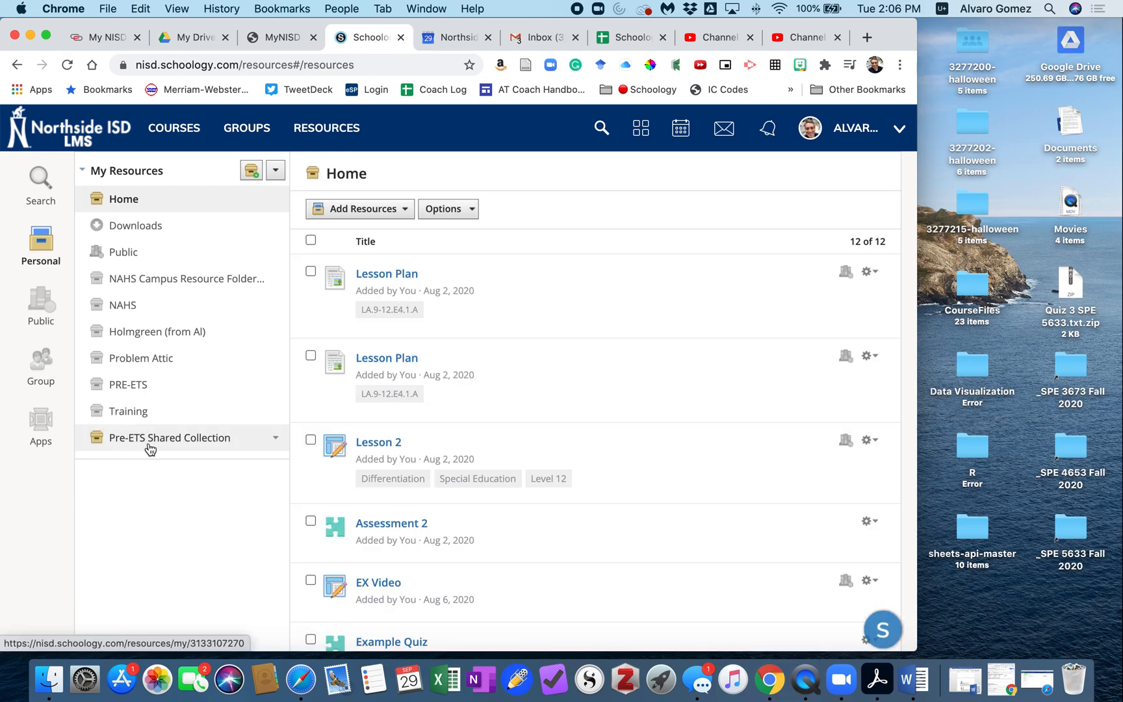
click(155, 448)
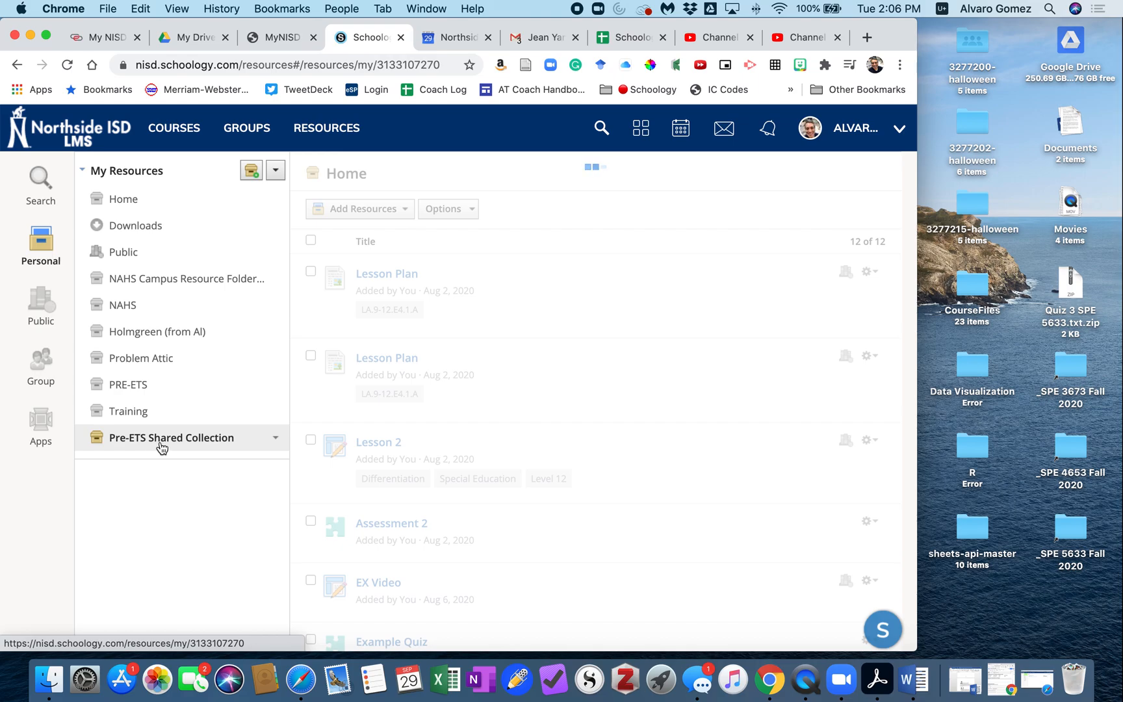
click(439, 293)
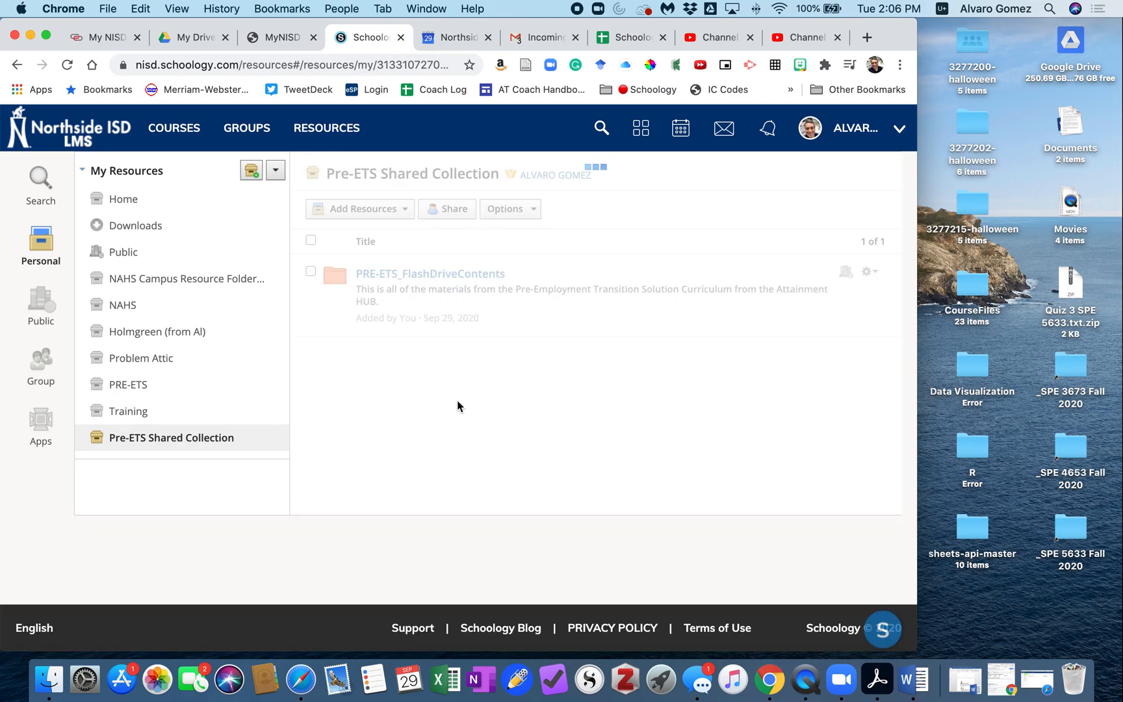
scroll(558, 492, down, 4)
scroll(560, 490, down, 4)
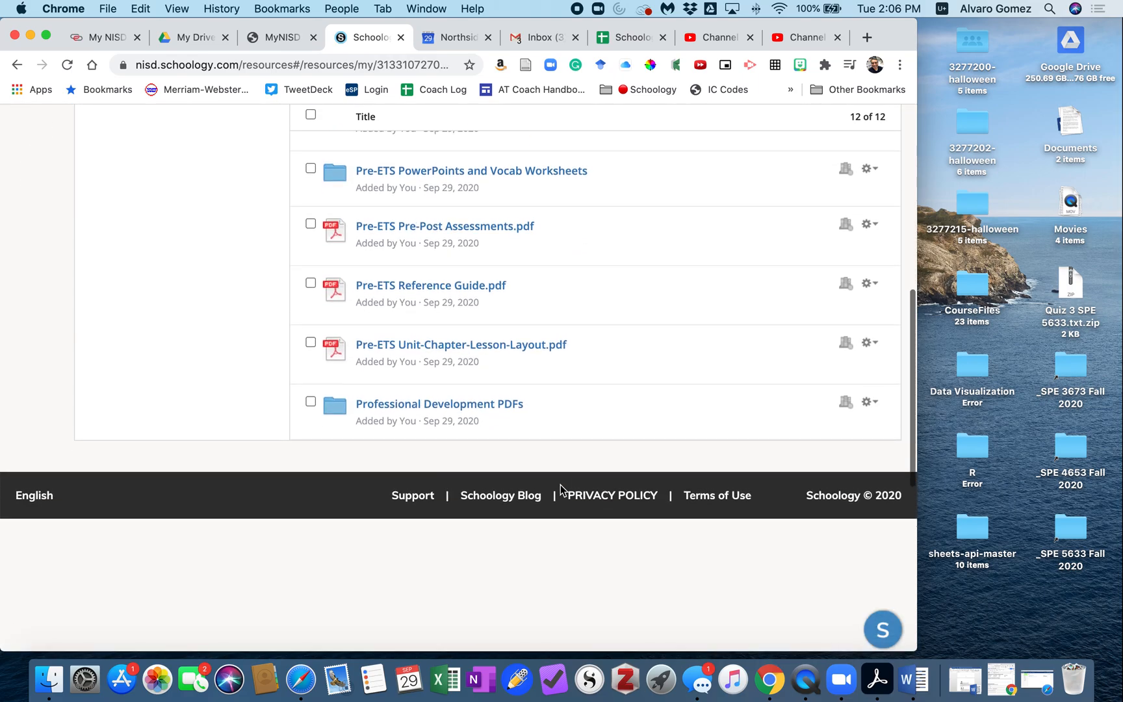
scroll(539, 451, up, 8)
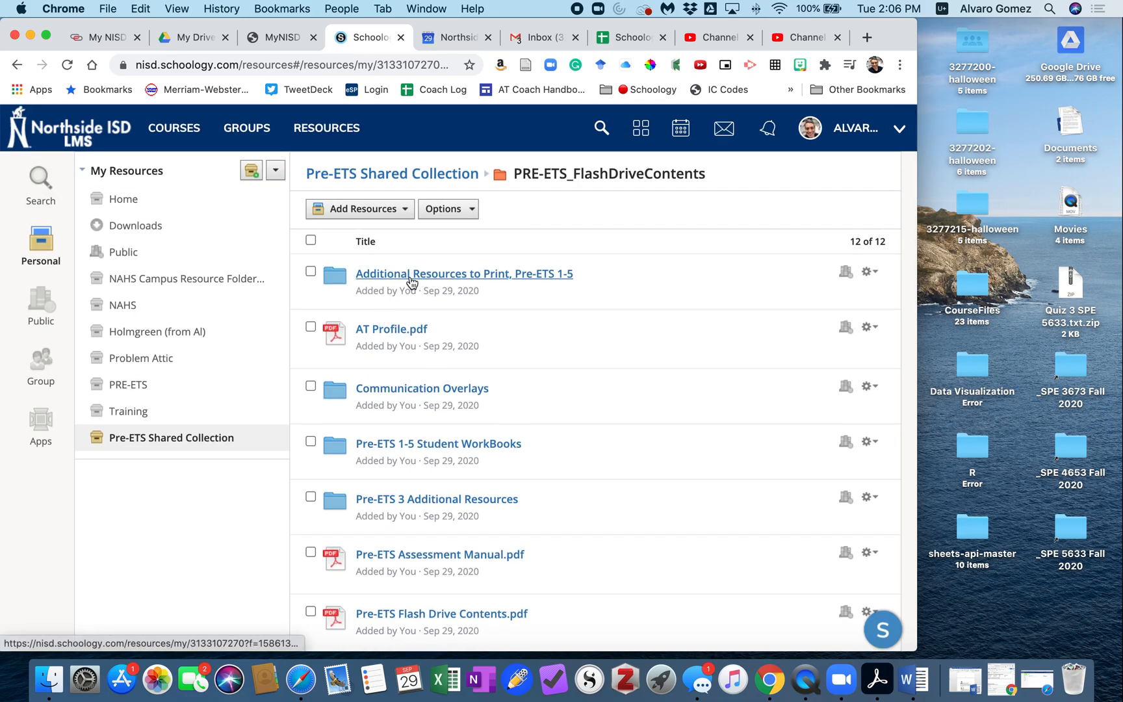
Preview Additional Resources to Print, Pre-ETS 5.pdf from the Additional Resources to Print, Pre-ETS 1-5 folder
click(410, 278)
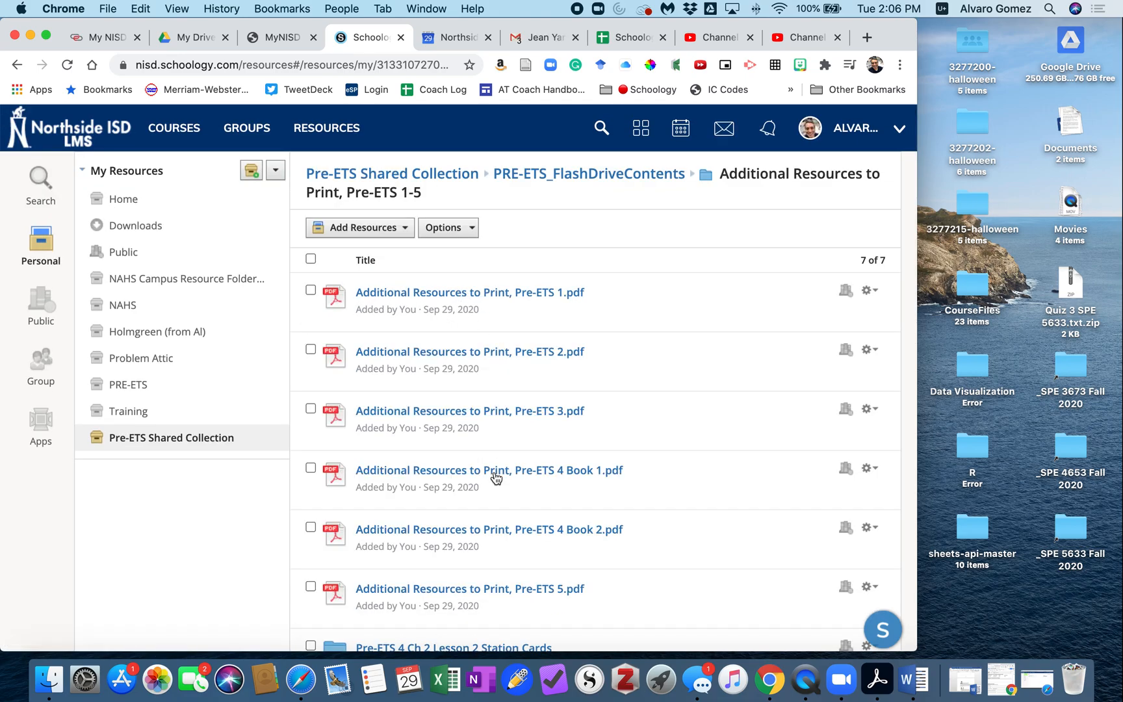
scroll(529, 518, down, 3)
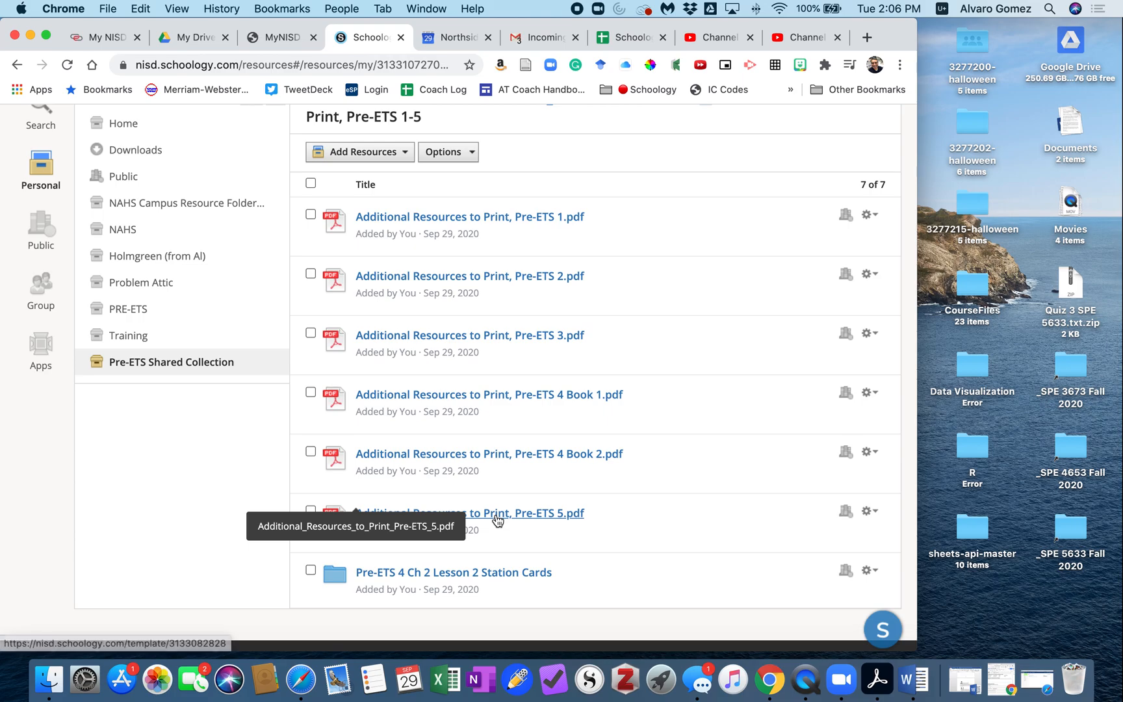
click(504, 518)
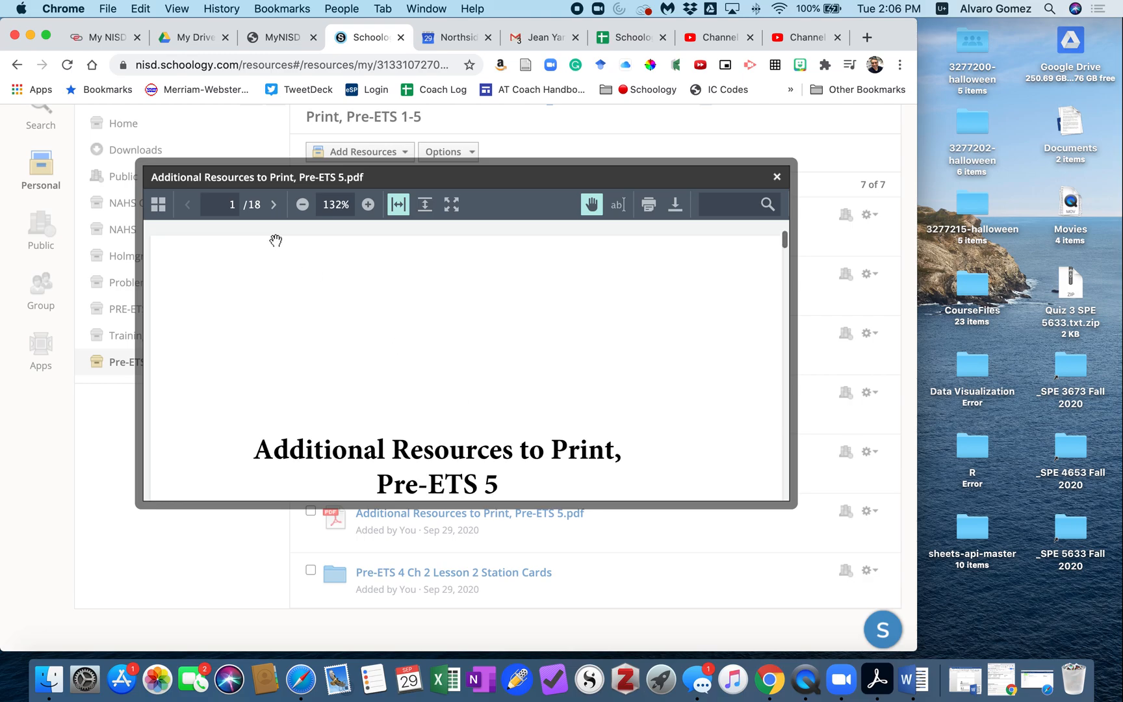
Examine the previewed PDF from its title page through the Story 11 text and discussion questions to the story quiz
scroll(375, 333, down, 3)
scroll(442, 356, up, 1)
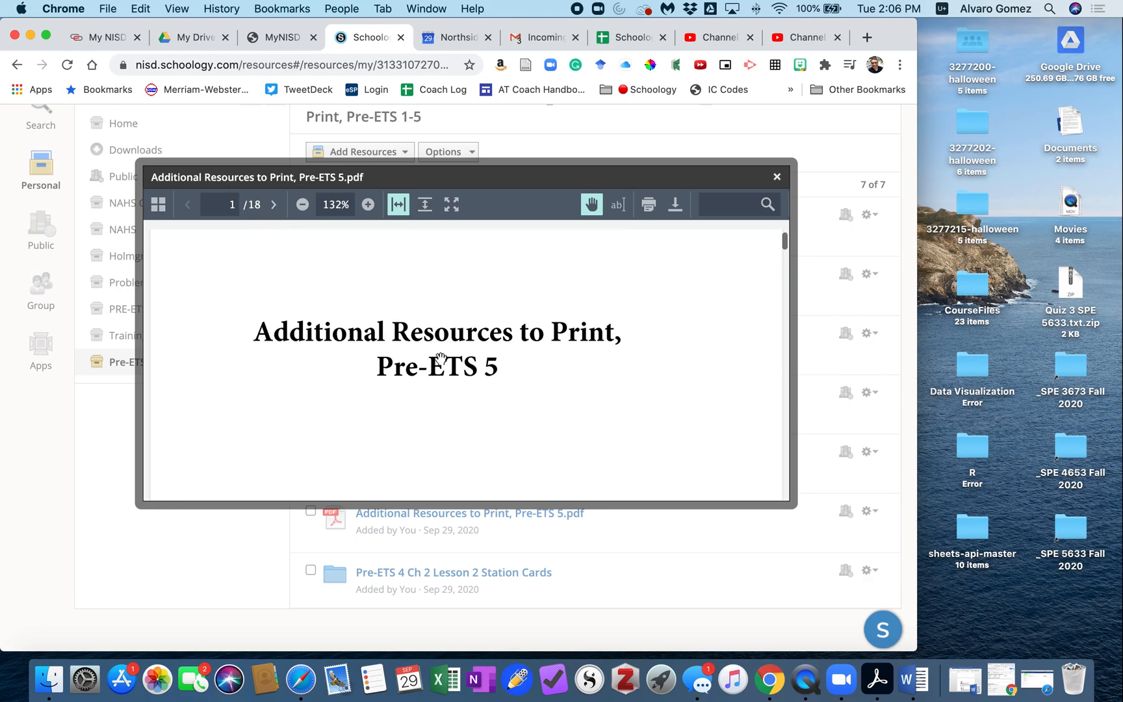
drag(530, 182, 513, 108)
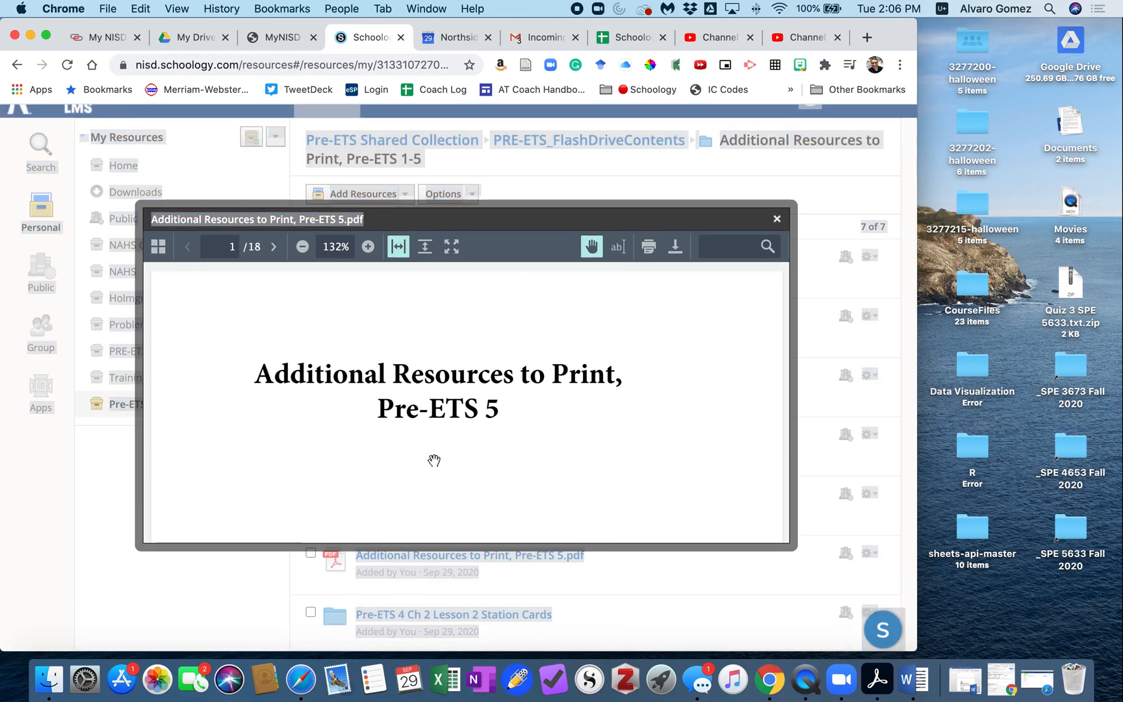
scroll(452, 409, down, 3)
scroll(449, 408, down, 5)
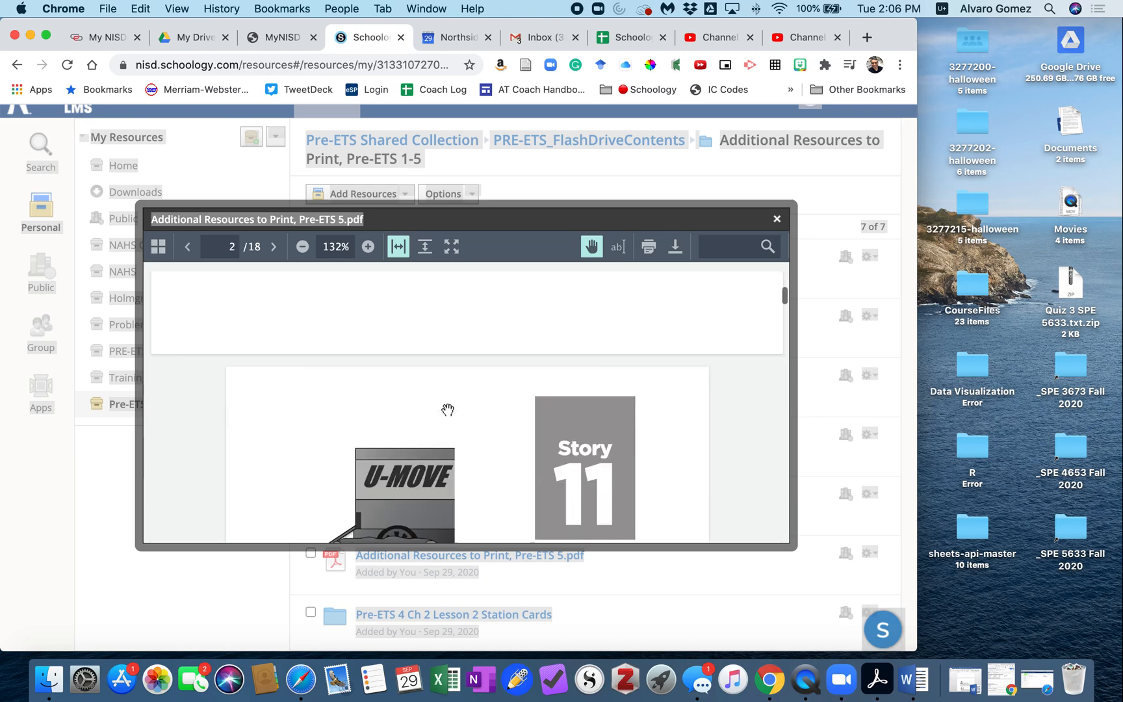
scroll(448, 408, down, 10)
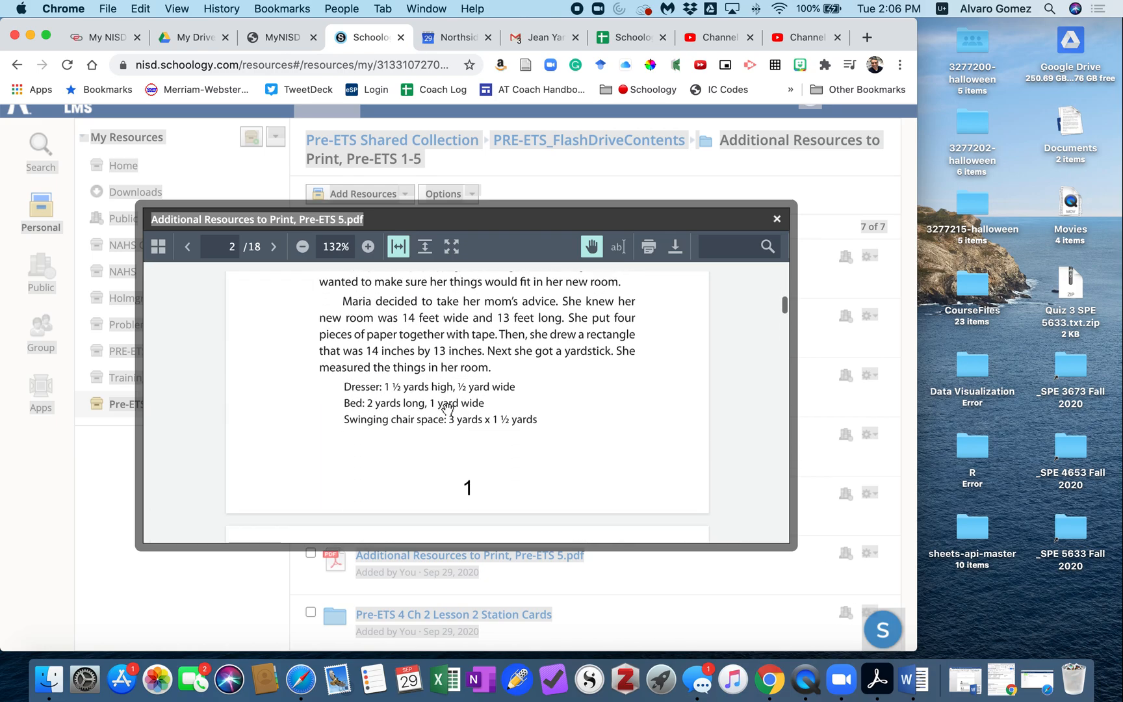
scroll(448, 409, down, 12)
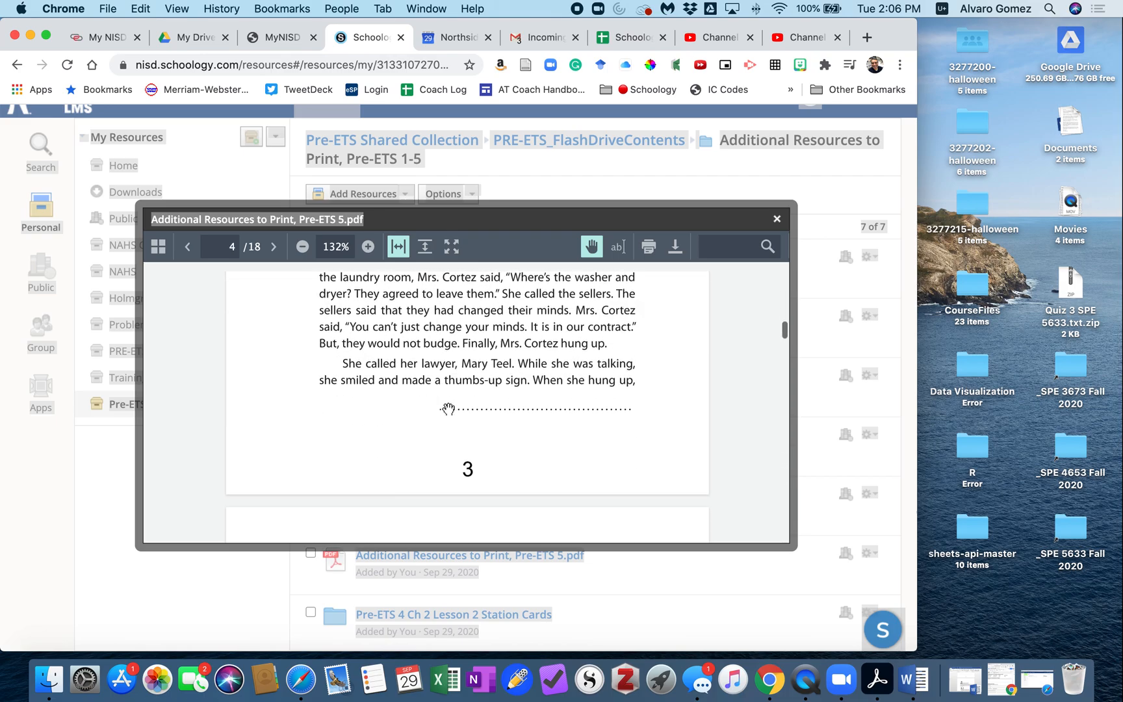
scroll(449, 408, down, 3)
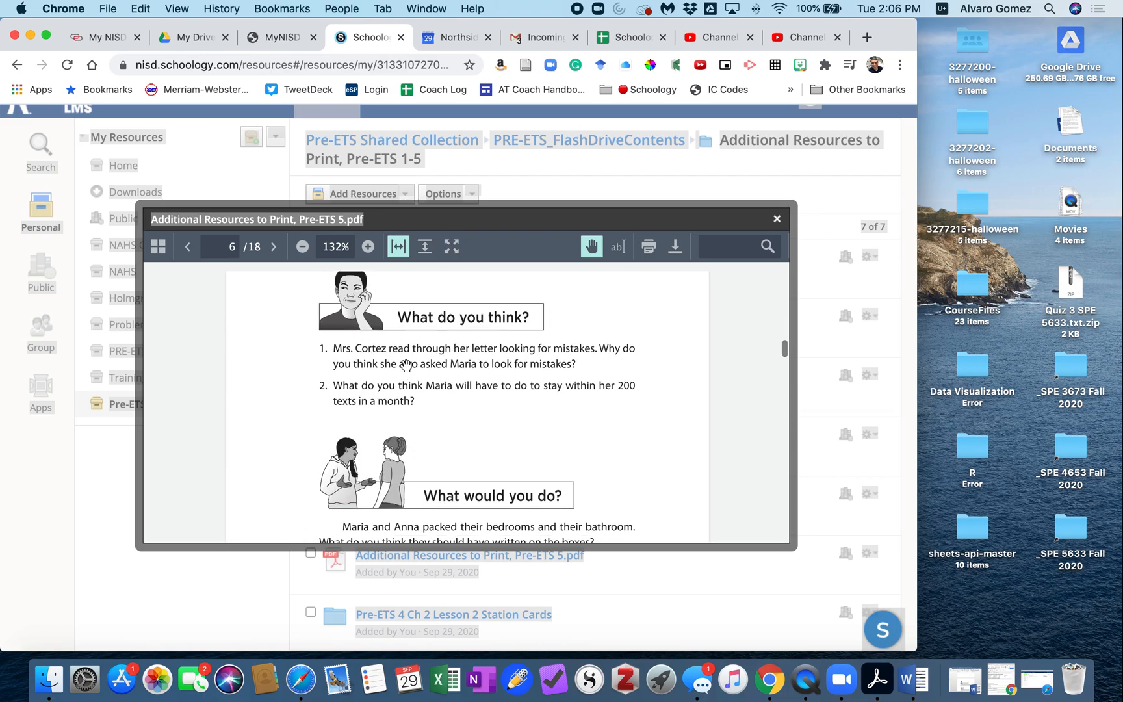
scroll(461, 406, down, 6)
scroll(458, 406, up, 2)
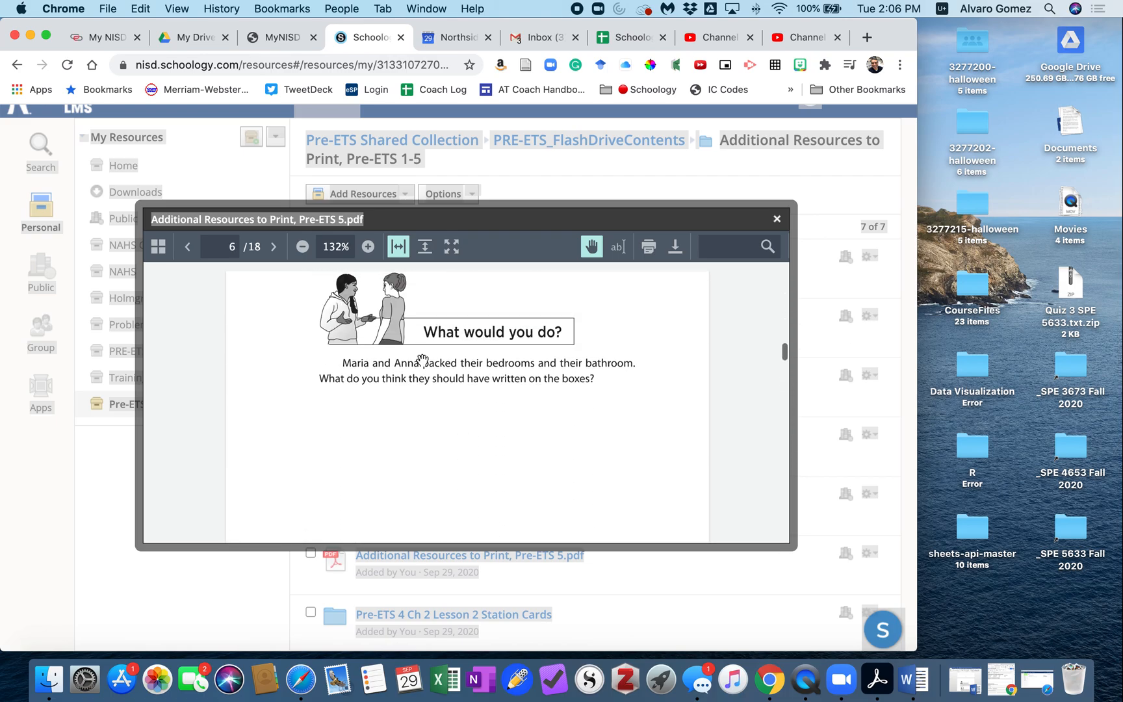
scroll(446, 390, down, 10)
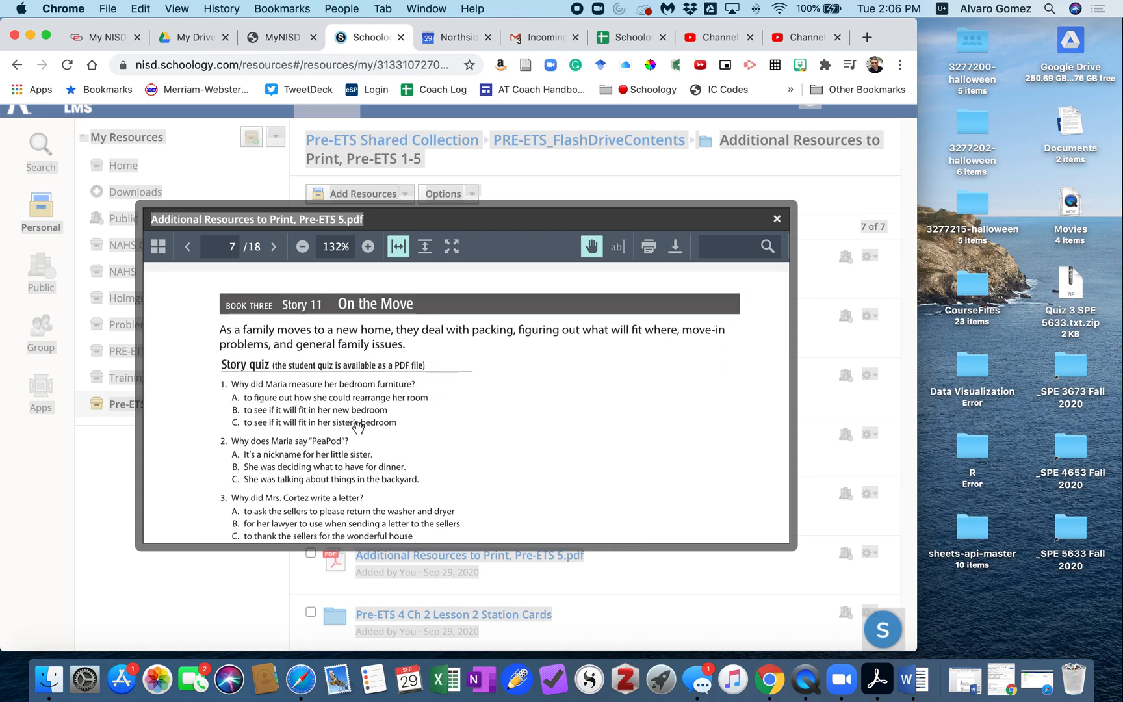
scroll(358, 426, up, 2)
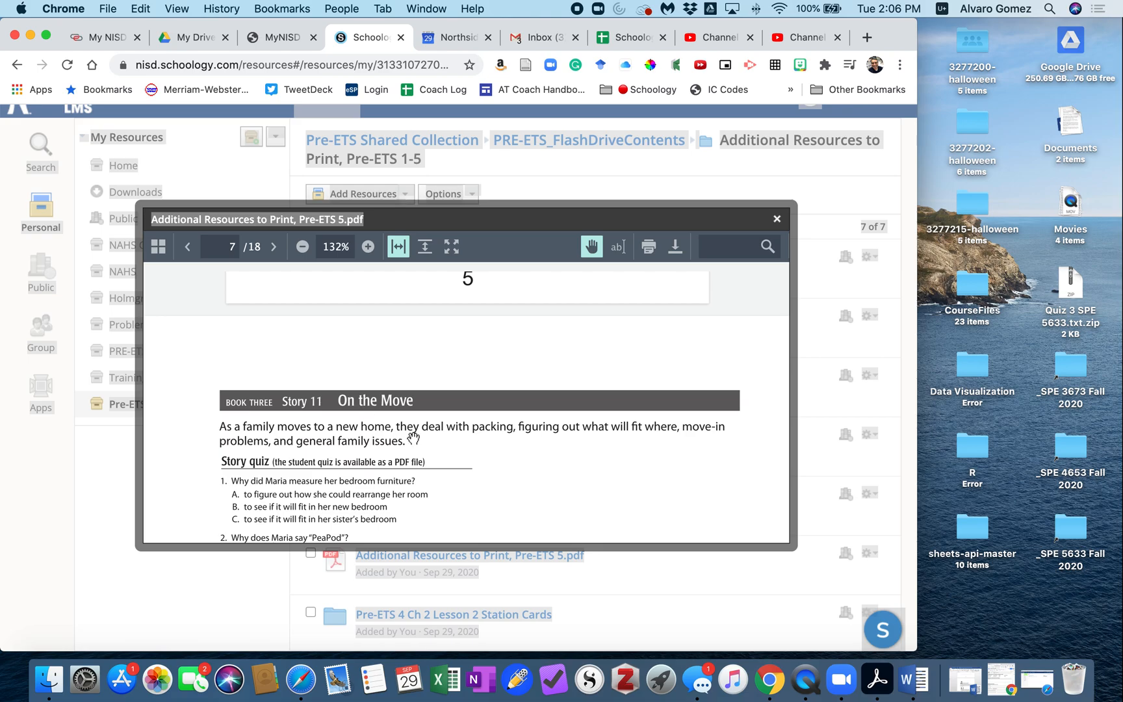
scroll(481, 415, up, 8)
scroll(479, 414, up, 15)
scroll(472, 413, up, 12)
scroll(472, 413, up, 8)
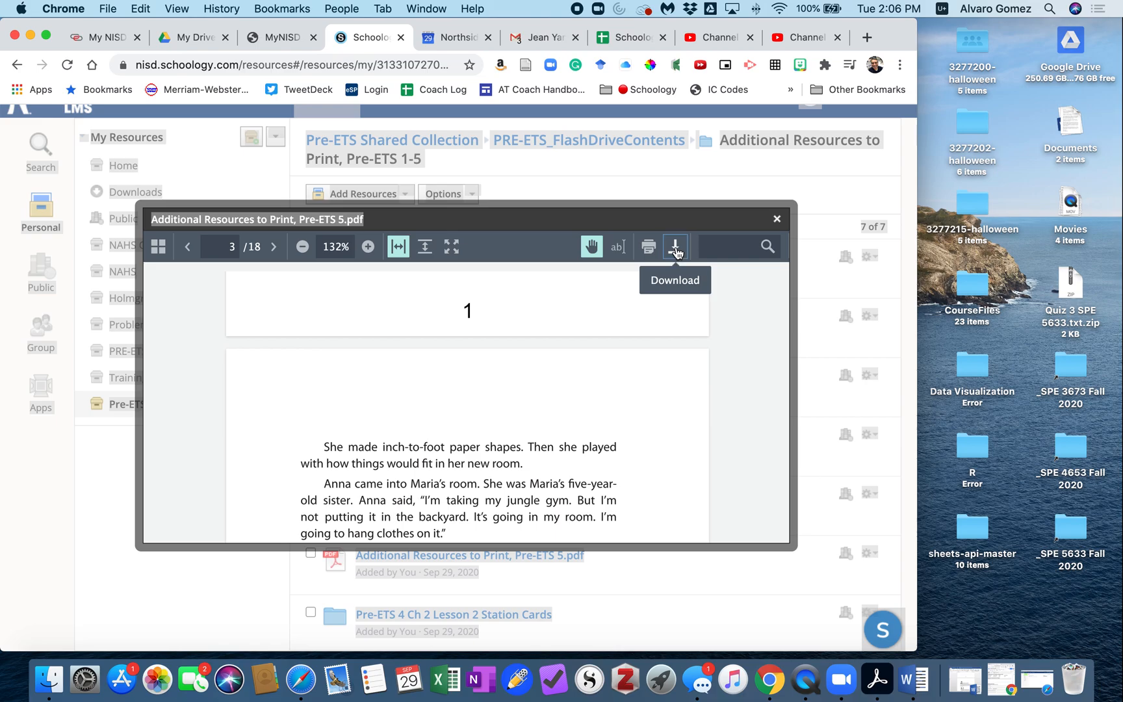
Download the Pre-ETS 5 PDF, return to the browser, and close the document preview
click(676, 250)
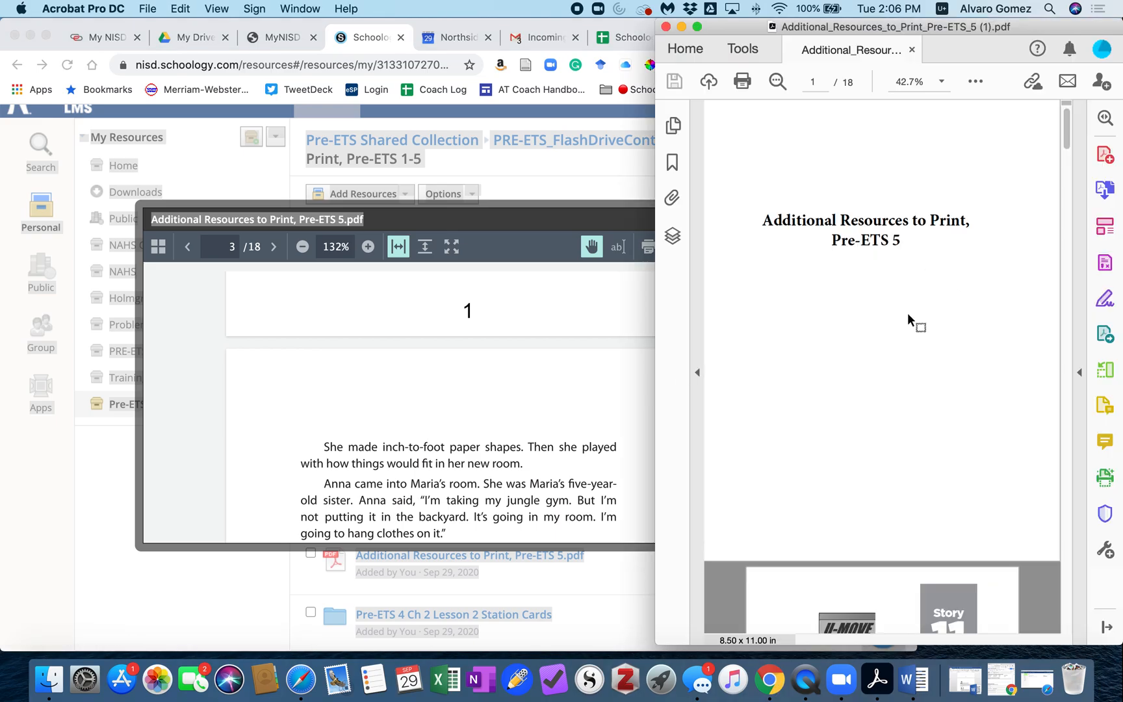
click(322, 388)
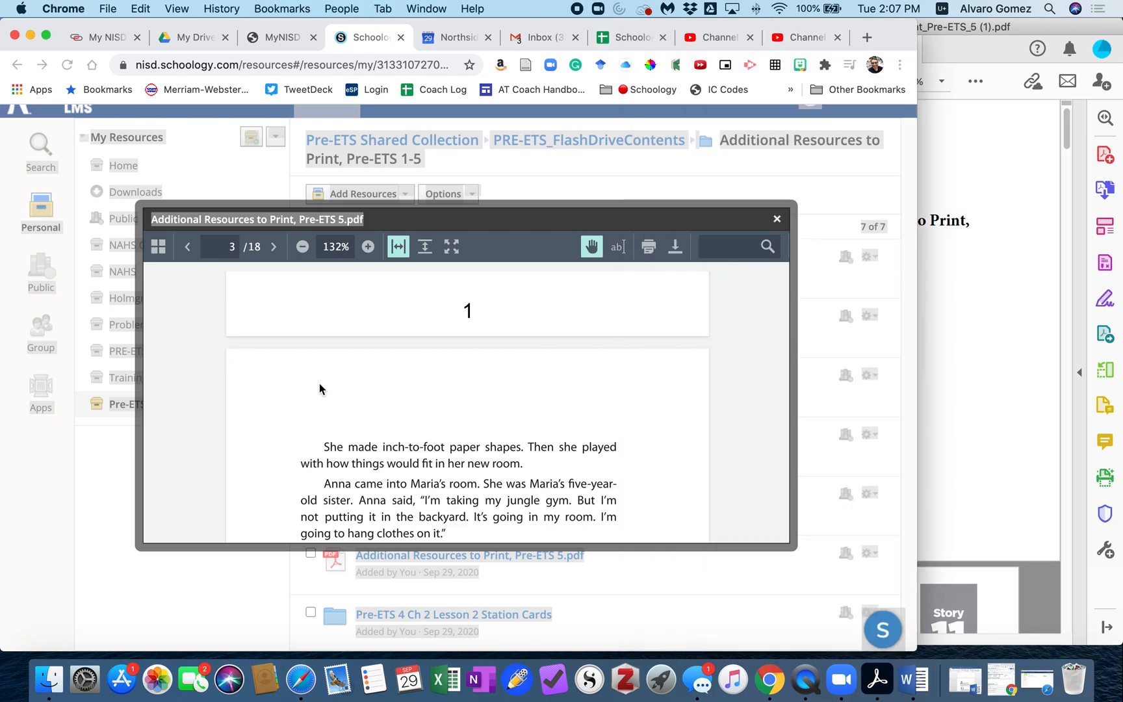
click(776, 219)
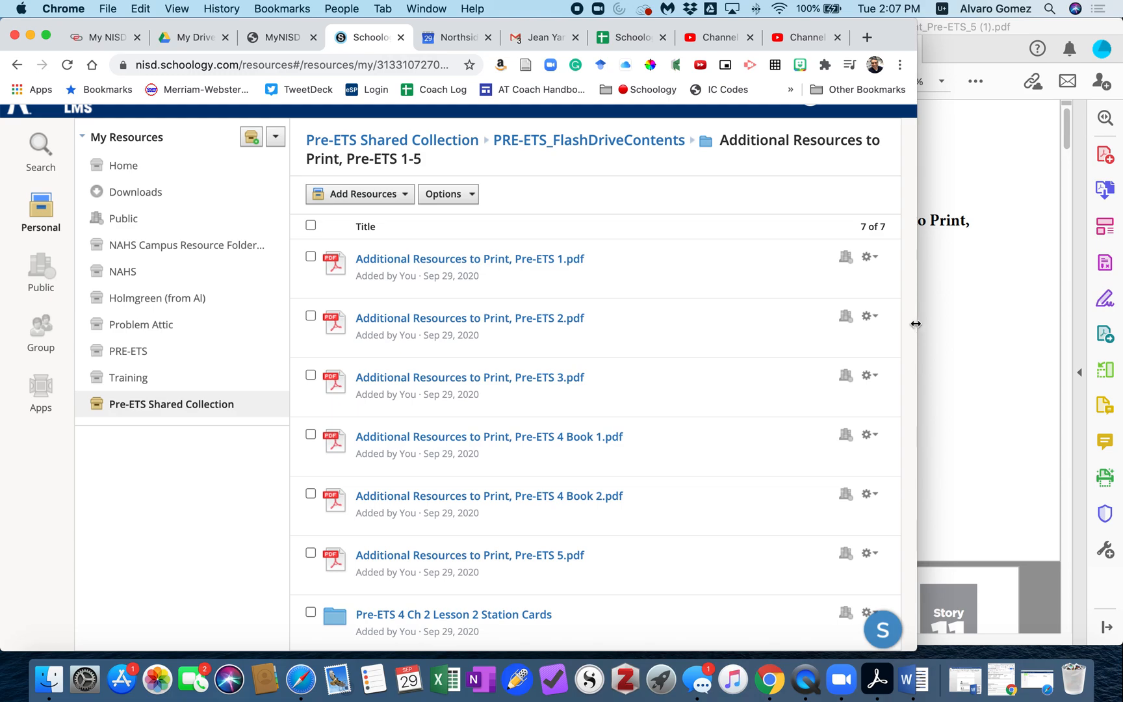
Narrow the browser window to sit beside the downloaded PDF and bring the Story 11 opening page into view
drag(883, 324, 661, 349)
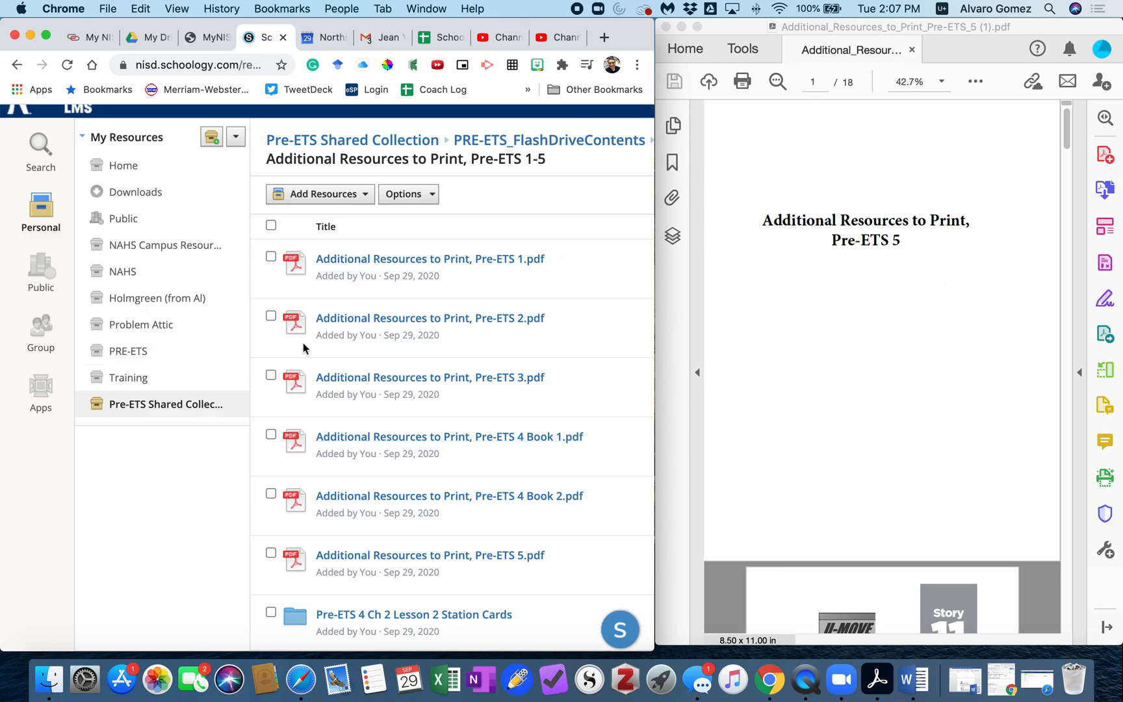
scroll(848, 438, down, 10)
scroll(849, 436, up, 3)
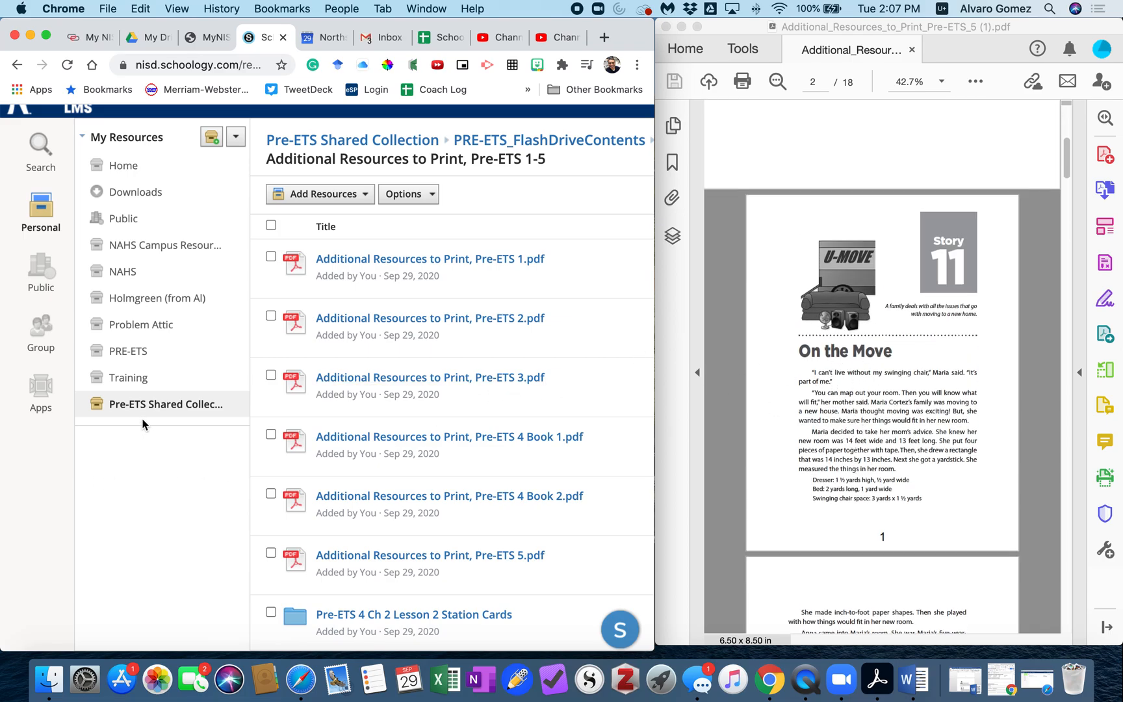
Open the sandbox course that covers Section 1 and Section 2 from the course list
scroll(150, 280, up, 2)
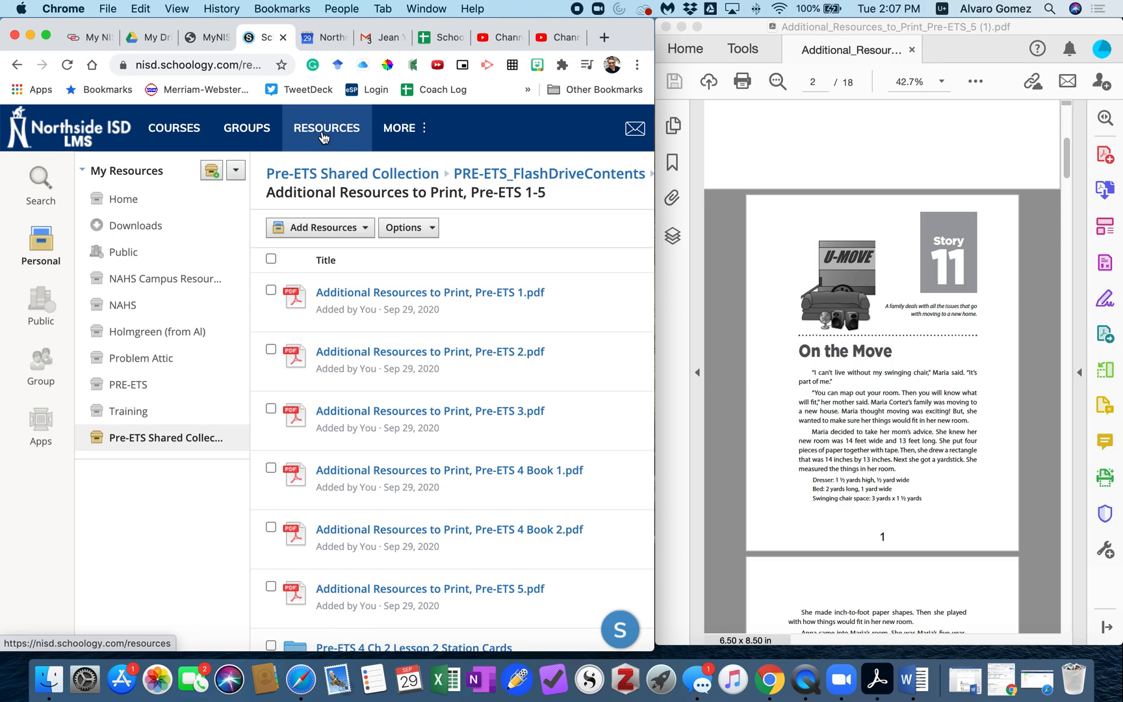
click(176, 130)
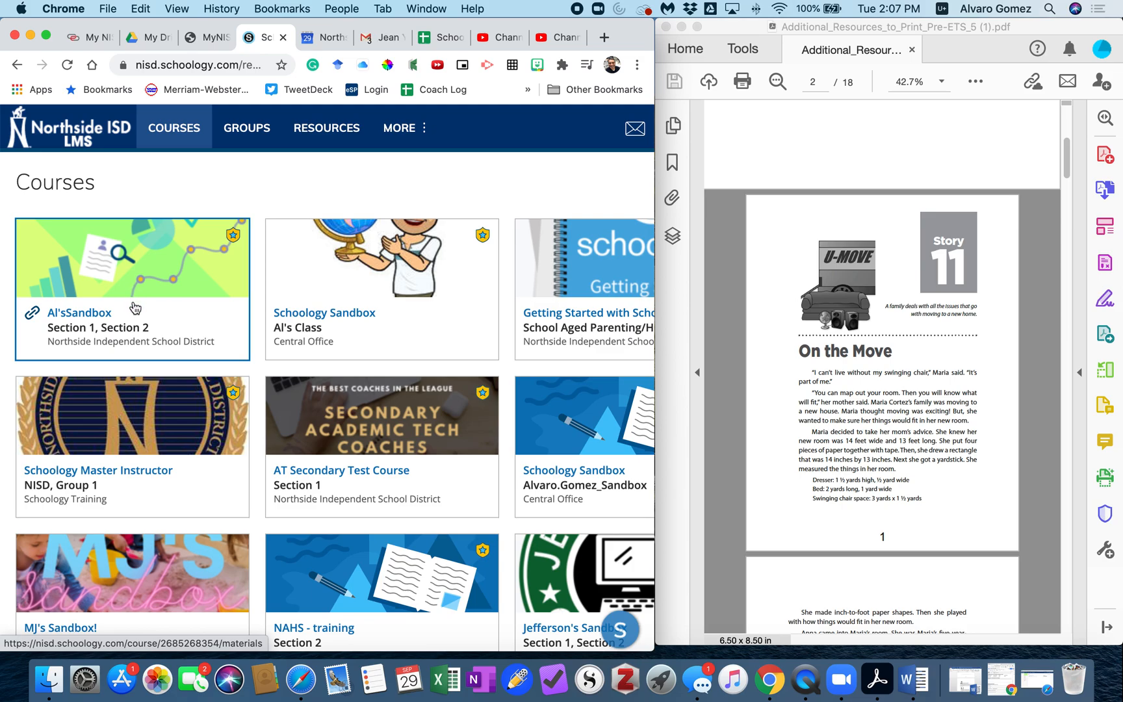
click(136, 328)
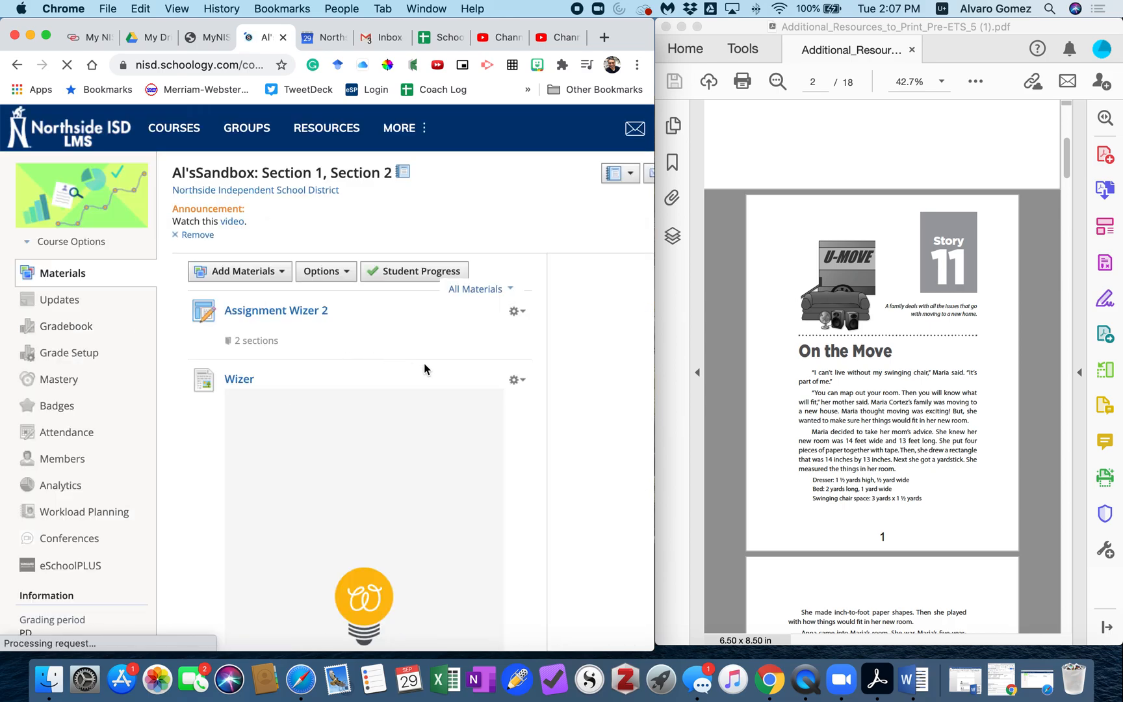
Review the On the Move story, its discussion questions and the story quiz in the downloaded PDF
scroll(858, 364, down, 3)
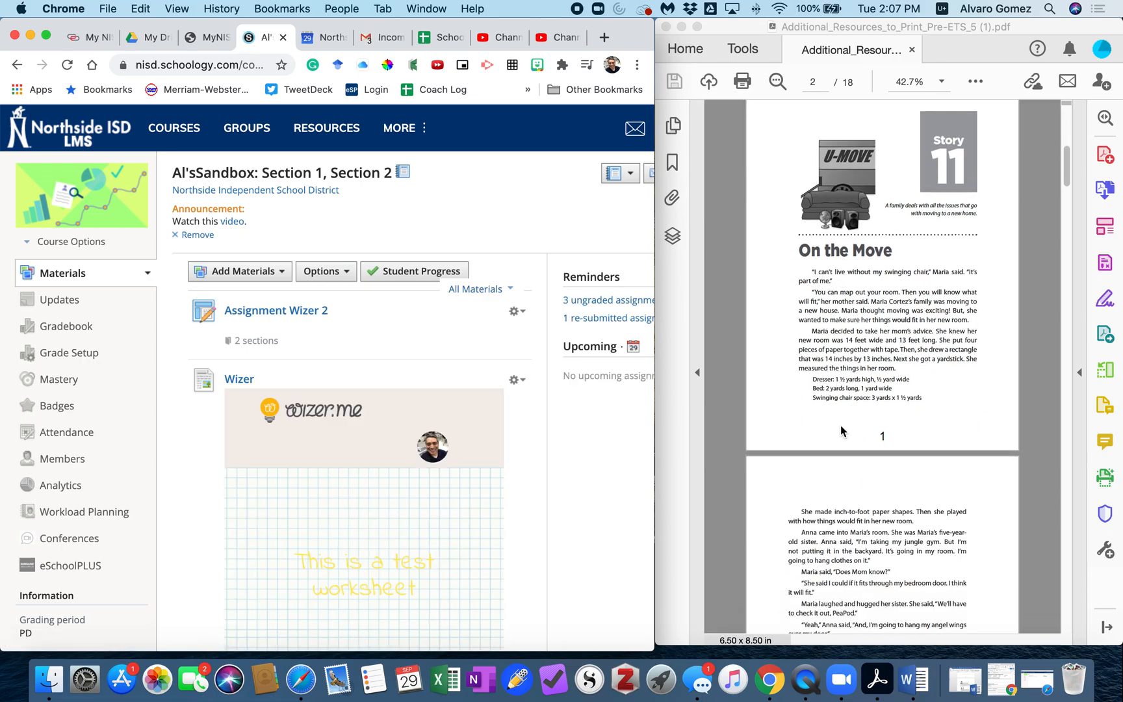
scroll(842, 428, down, 8)
scroll(842, 429, down, 20)
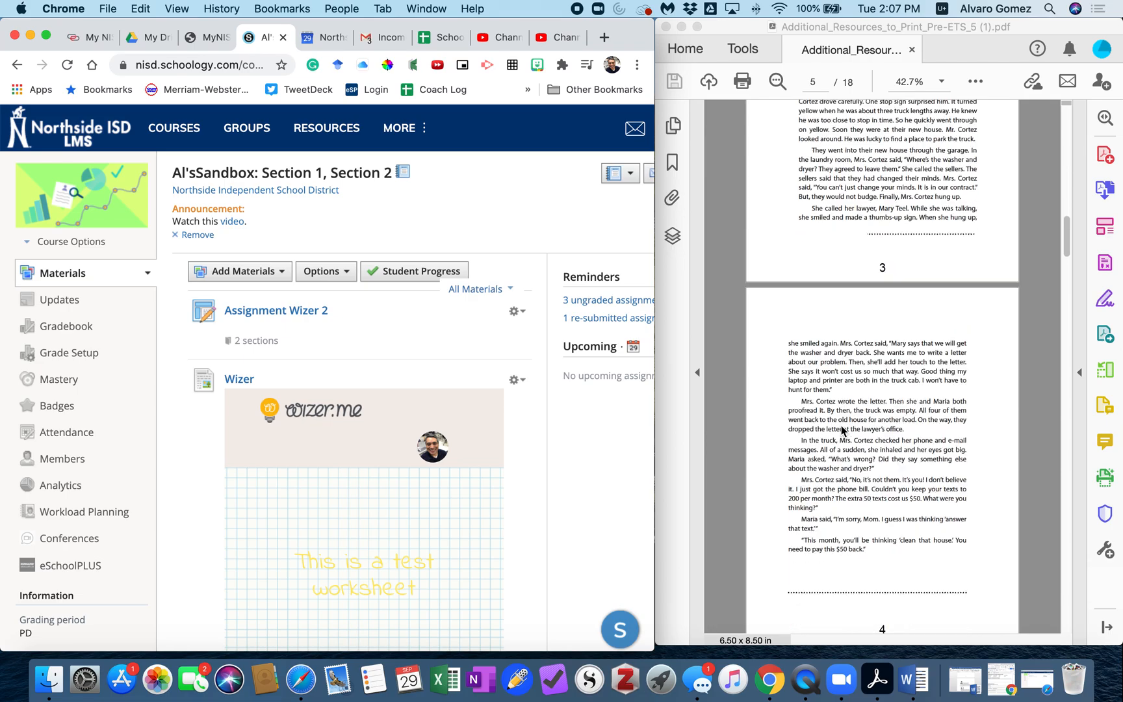
scroll(842, 430, down, 5)
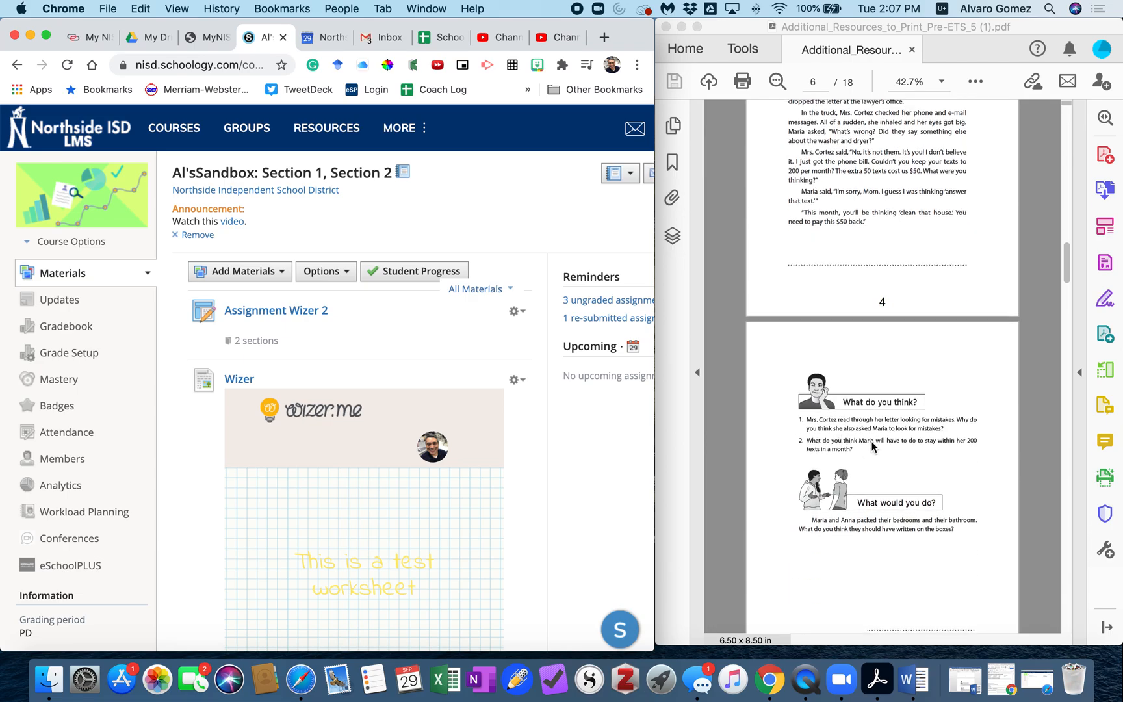
scroll(868, 448, down, 10)
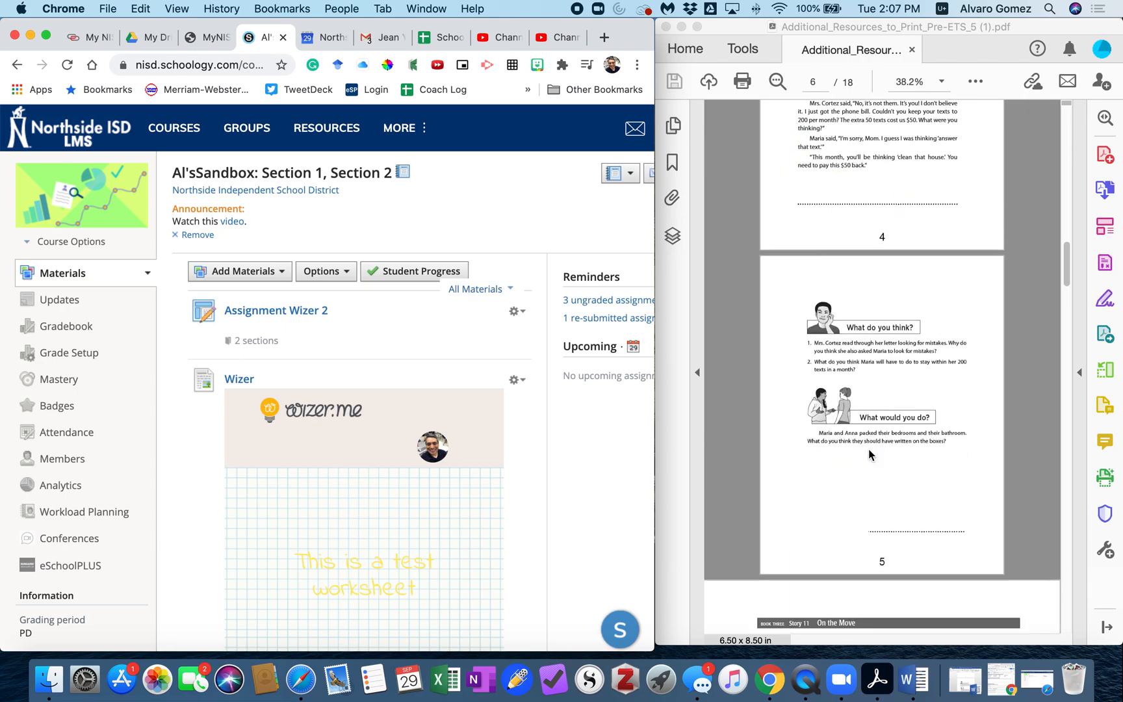
scroll(825, 452, down, 1)
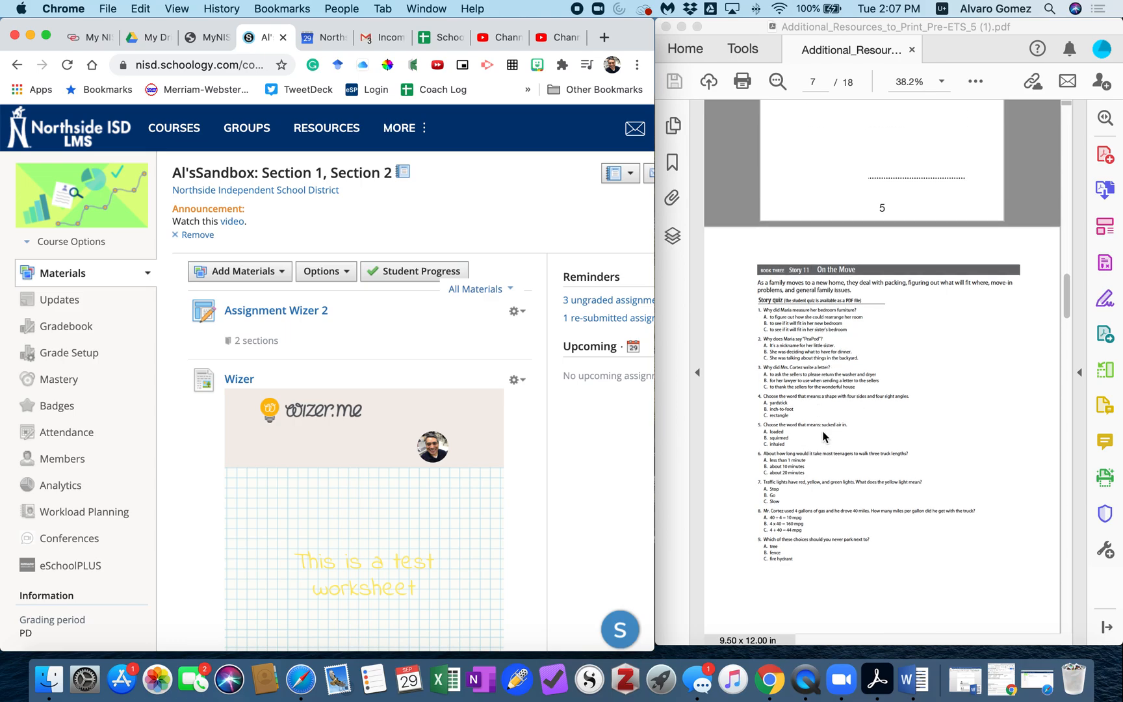
scroll(823, 436, up, 20)
scroll(828, 435, up, 8)
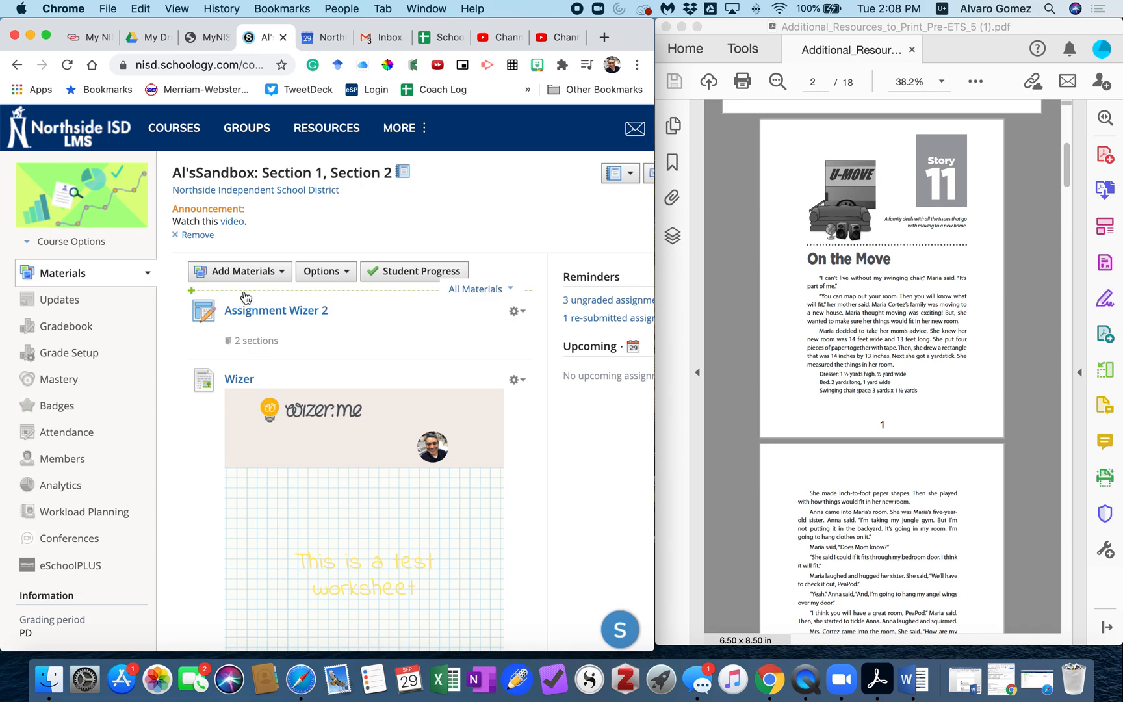
Create a test/quiz named "On the Move" in the course materials, keeping the Daily Grade category and 100 points
click(245, 298)
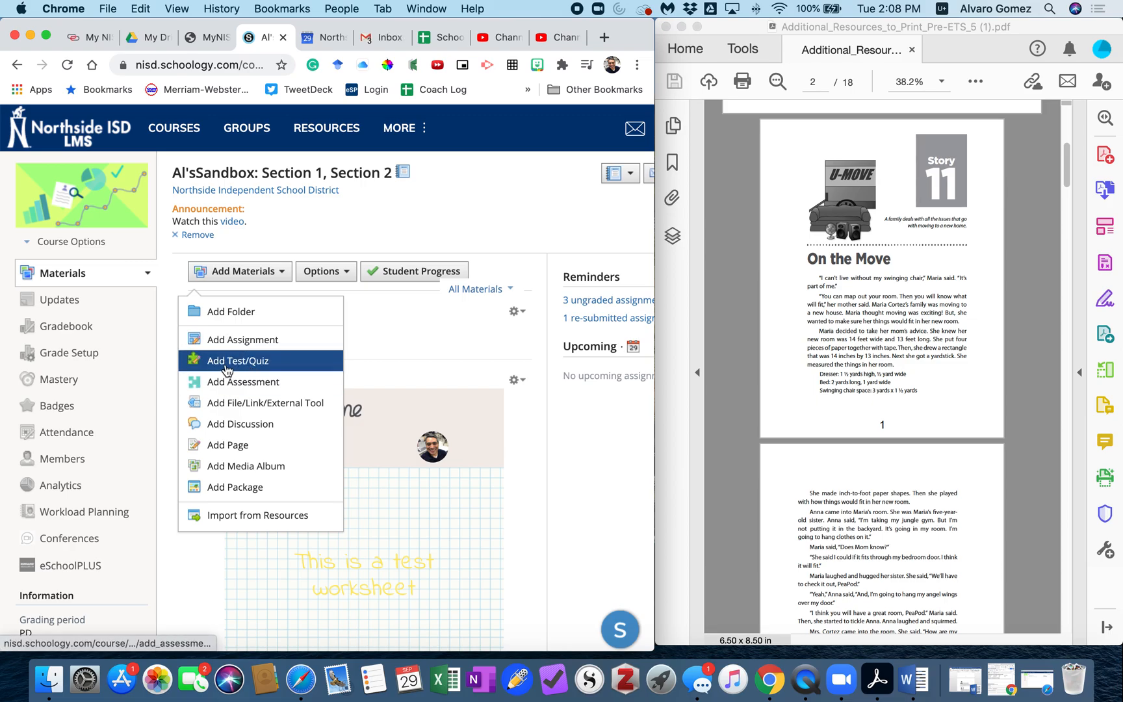
click(238, 368)
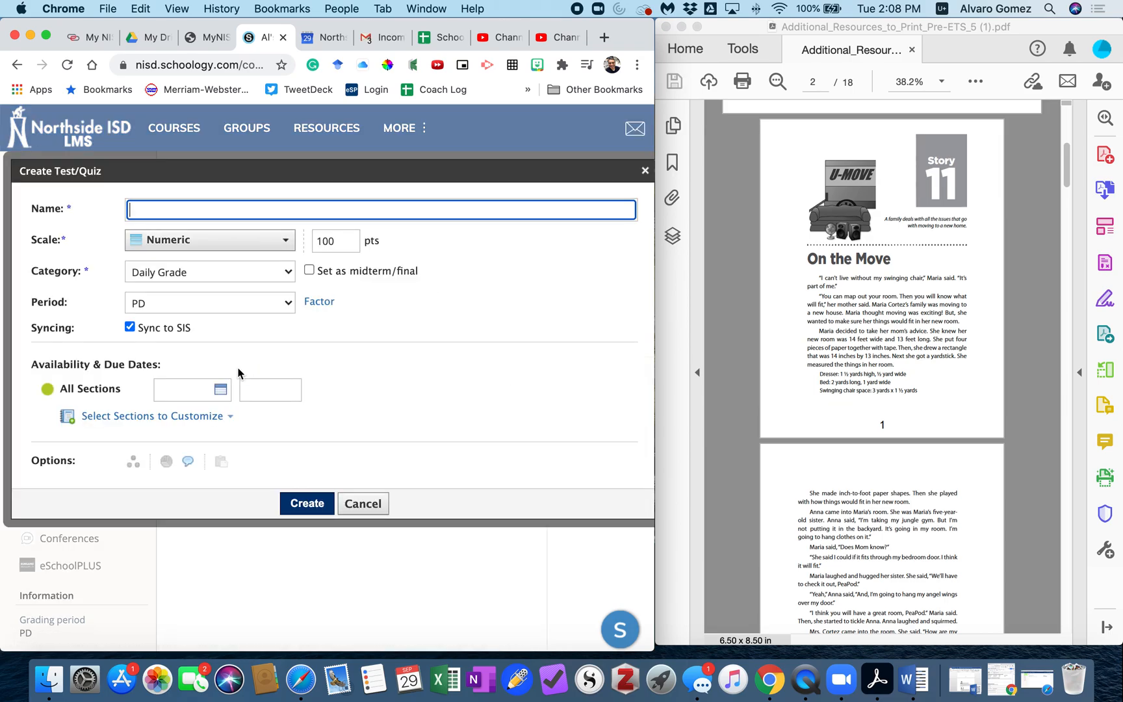
text(On the Move)
click(178, 273)
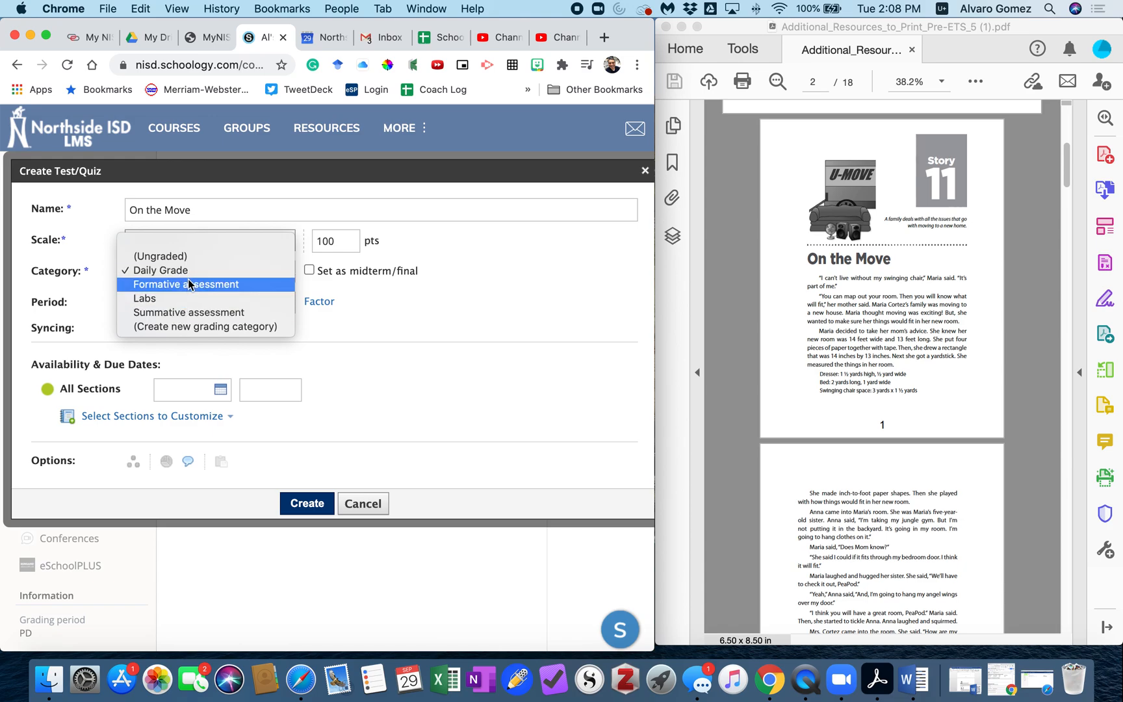
click(393, 305)
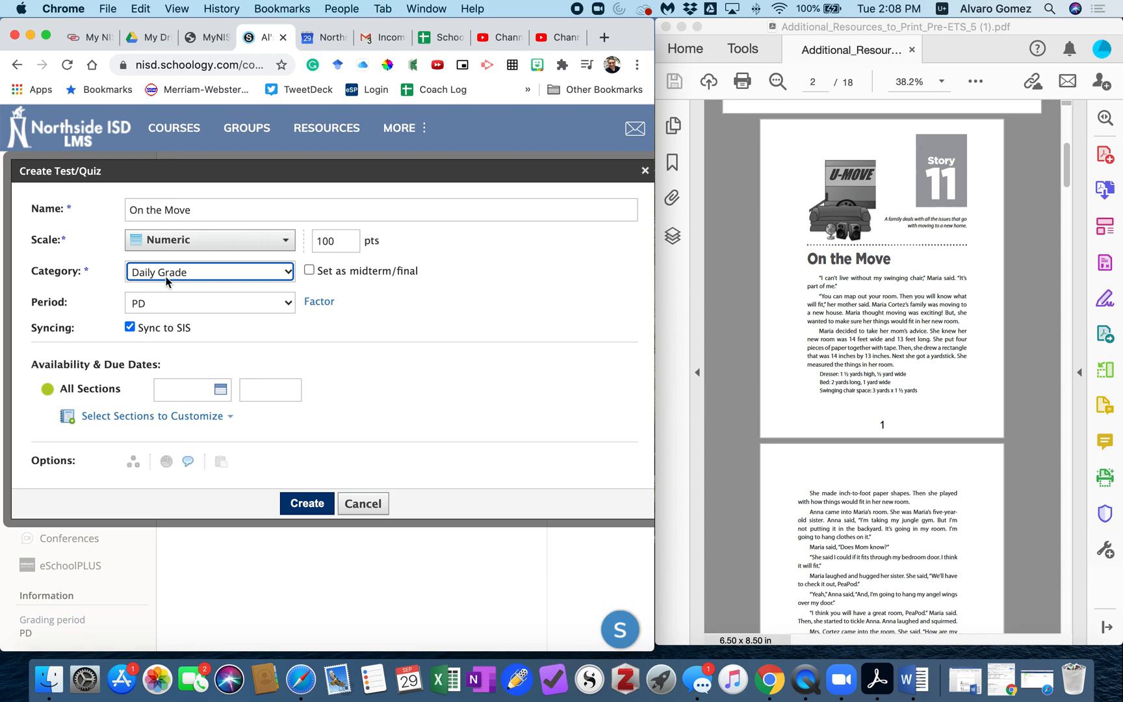
scroll(153, 421, down, 3)
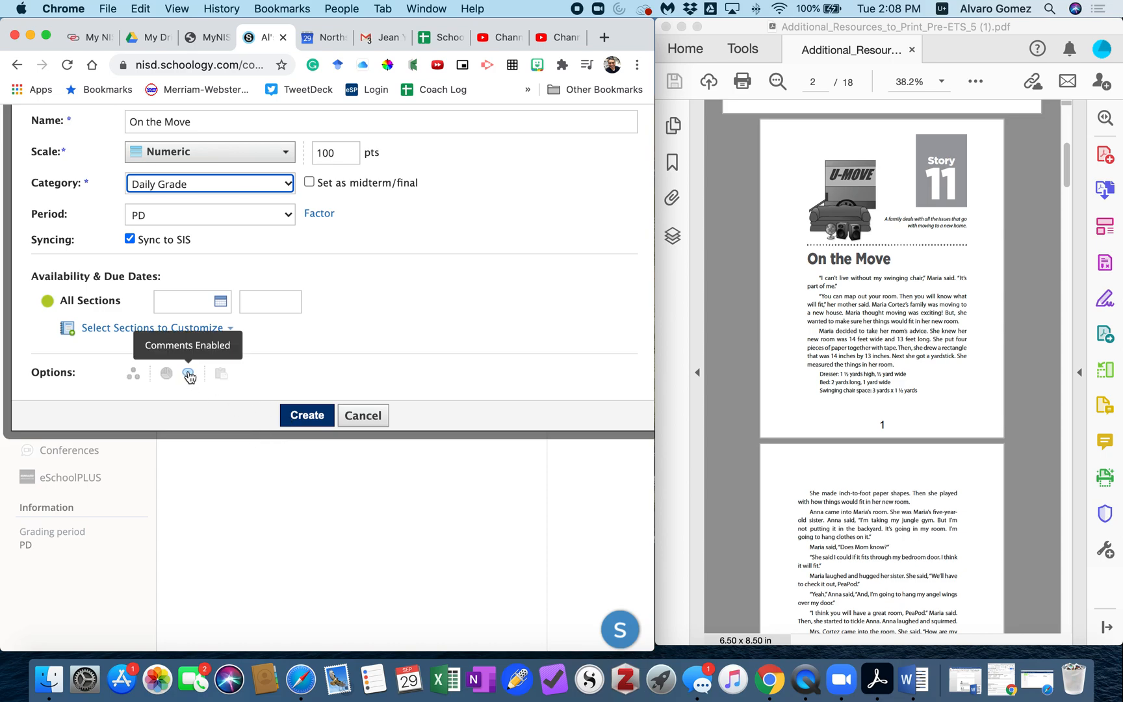
click(313, 419)
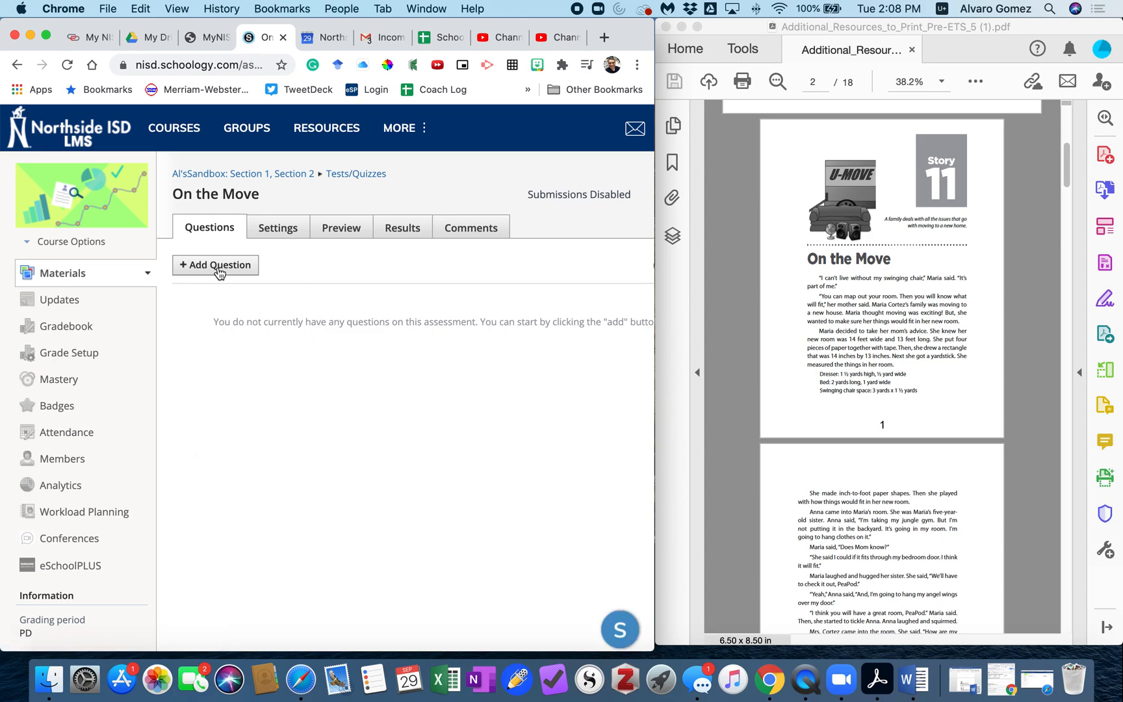
Copy the PDF's story text from "I can't live without my swinging chair" through "need to pay this $50 back" on page 4
scroll(867, 505, down, 15)
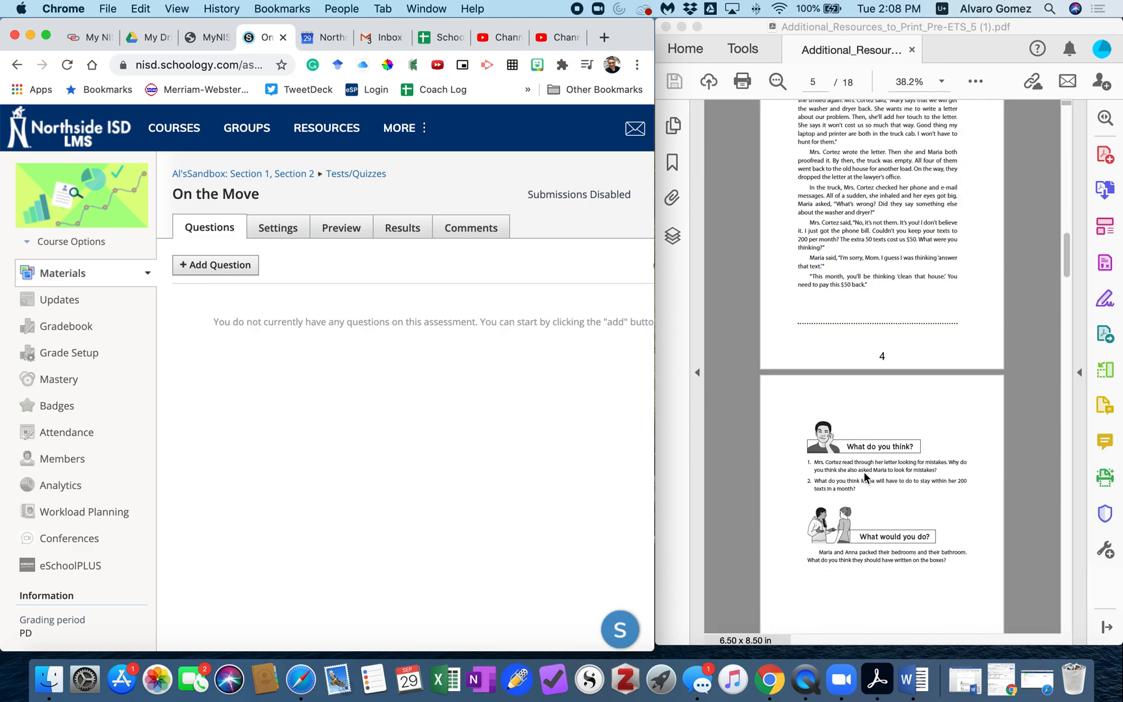
scroll(864, 477, up, 10)
scroll(886, 385, up, 6)
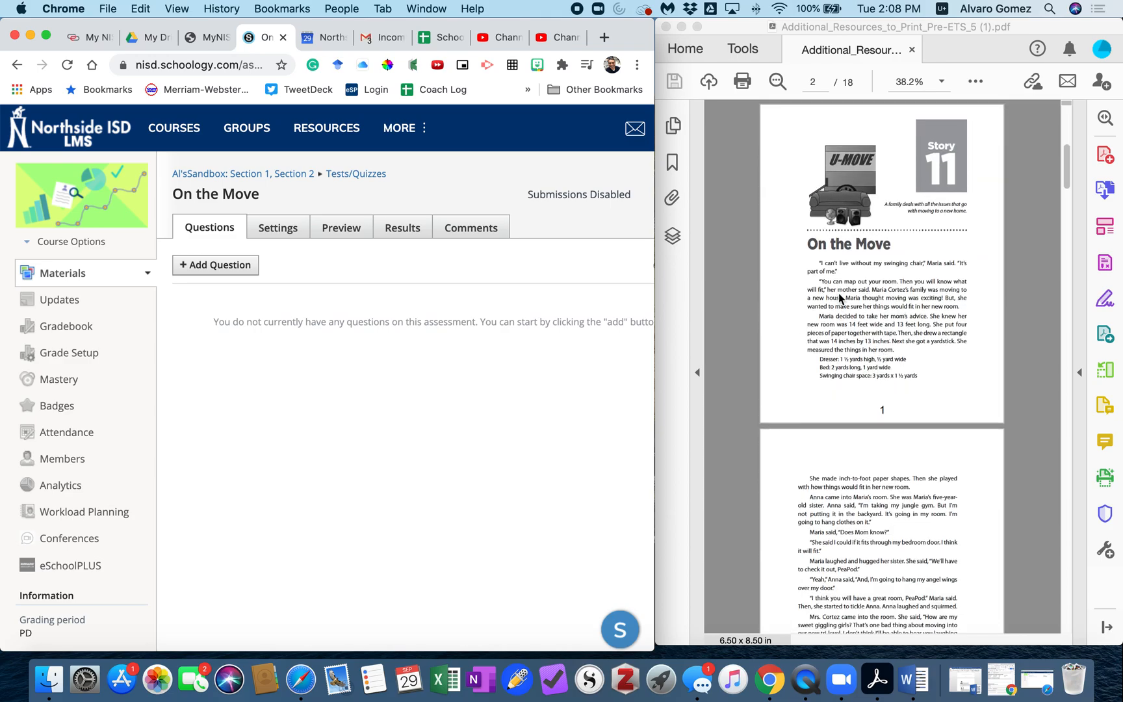
click(832, 278)
drag(822, 262, 841, 509)
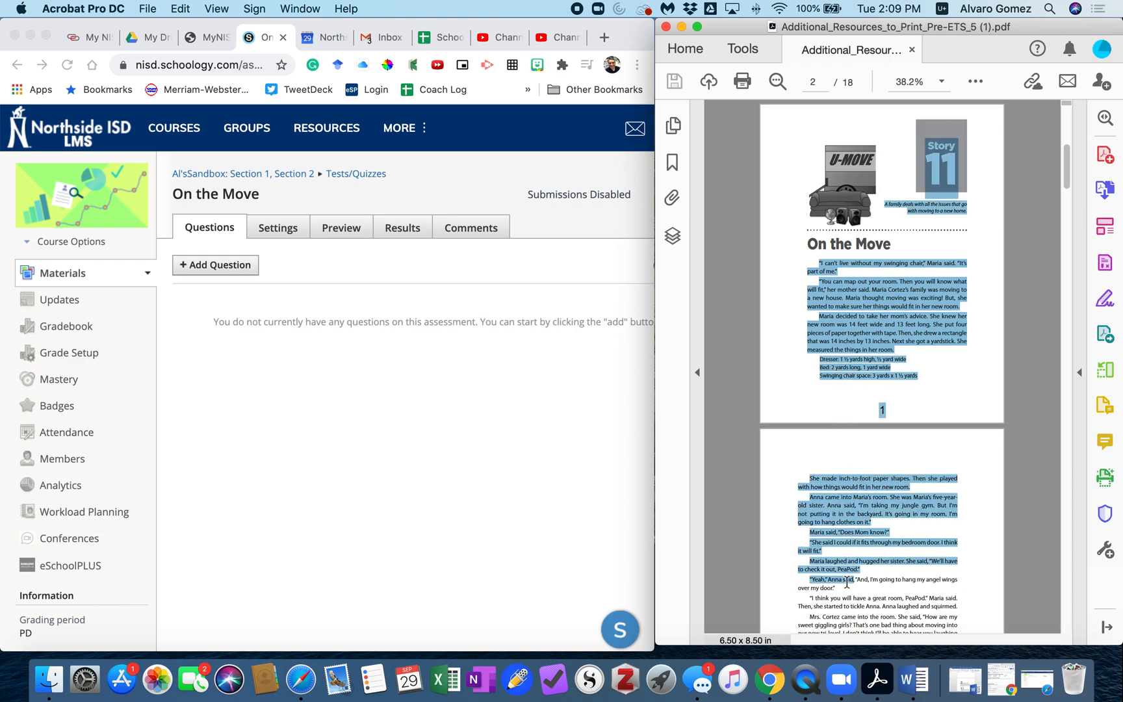
drag(856, 643, 859, 670)
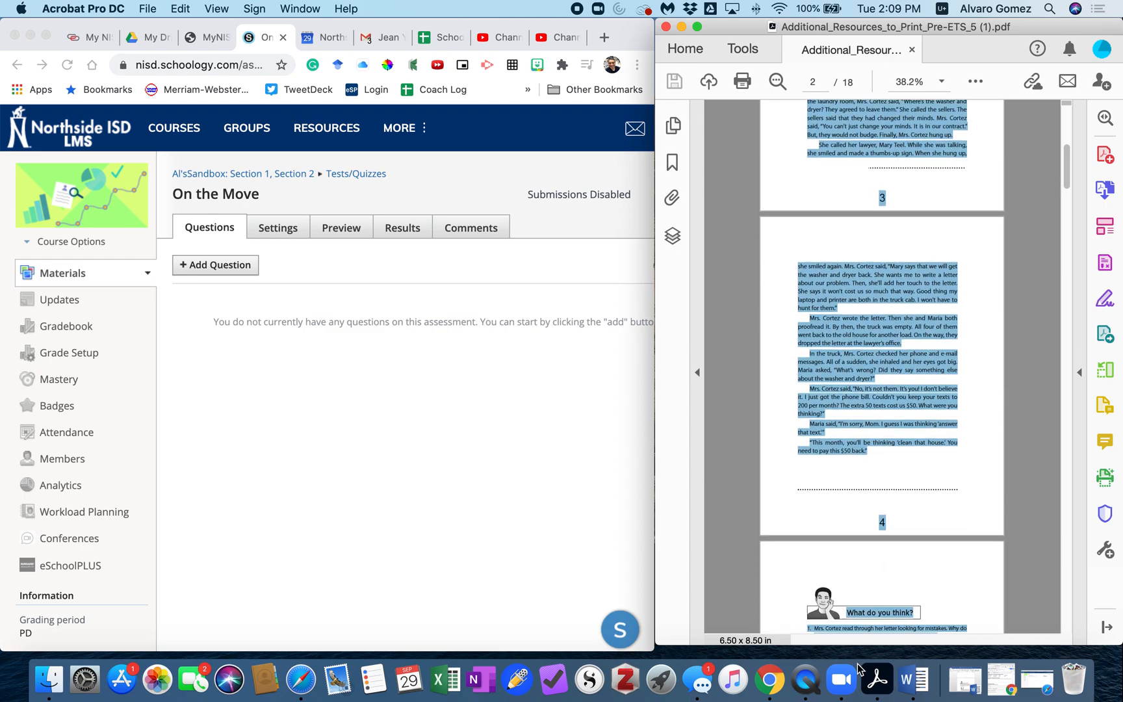
drag(859, 669, 863, 529)
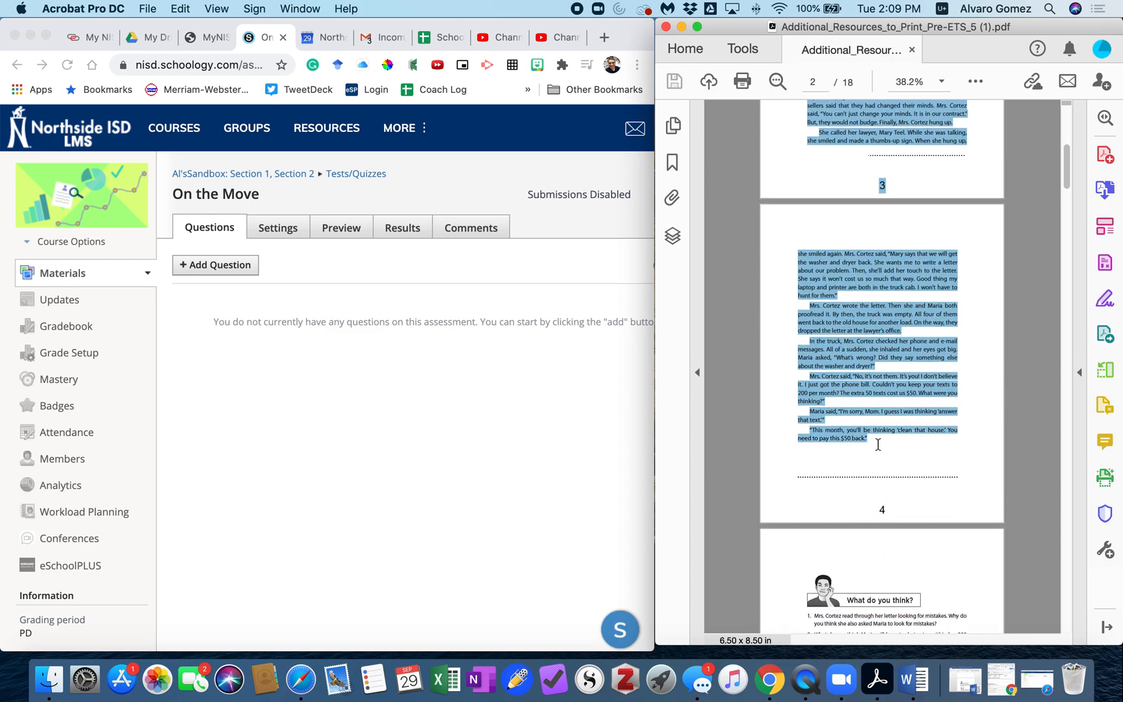
drag(869, 440, 887, 353)
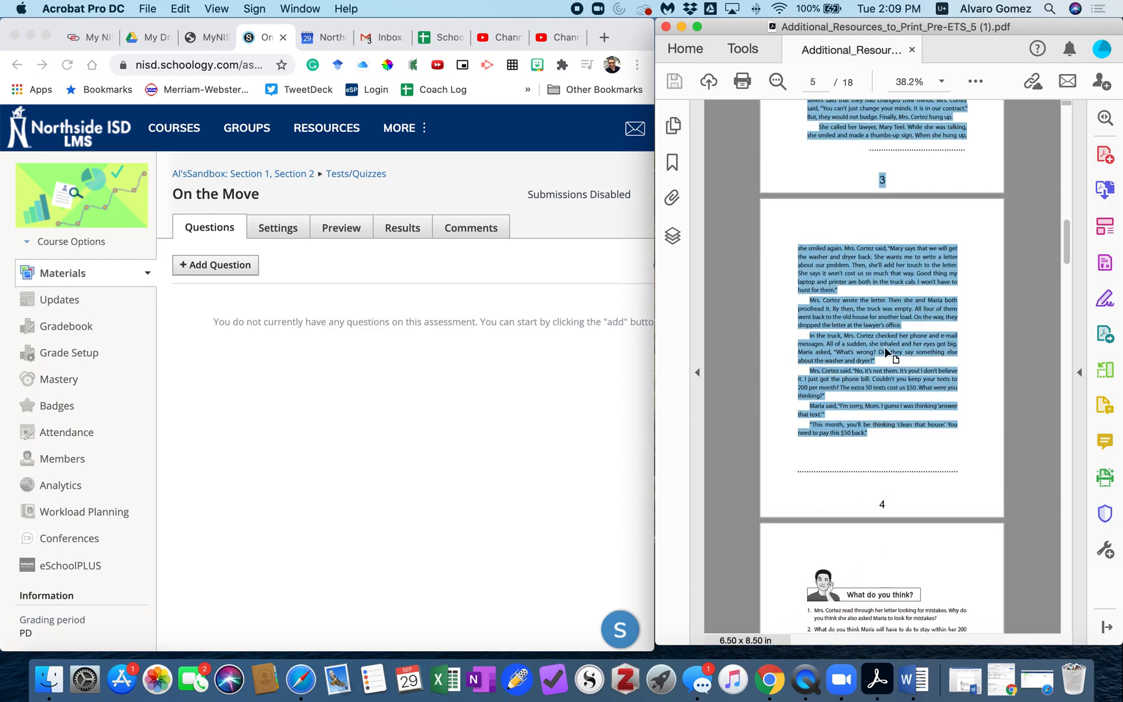
scroll(859, 237, down, 5)
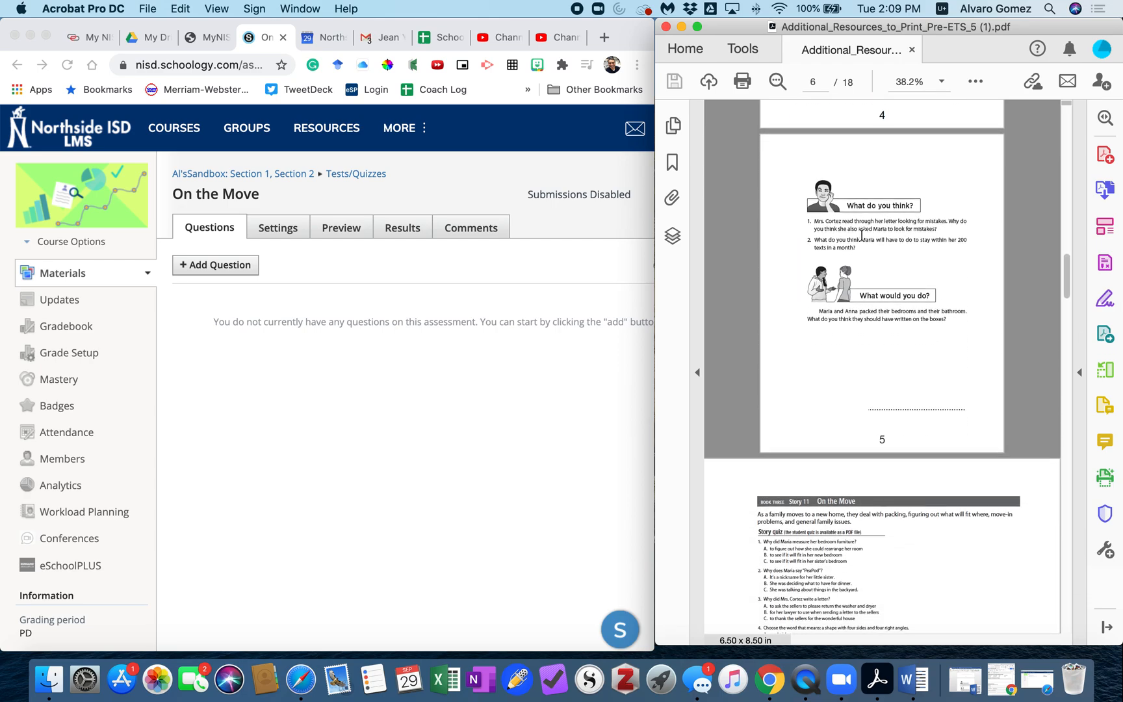
key(super+a)
scroll(862, 238, up, 5)
scroll(864, 241, up, 10)
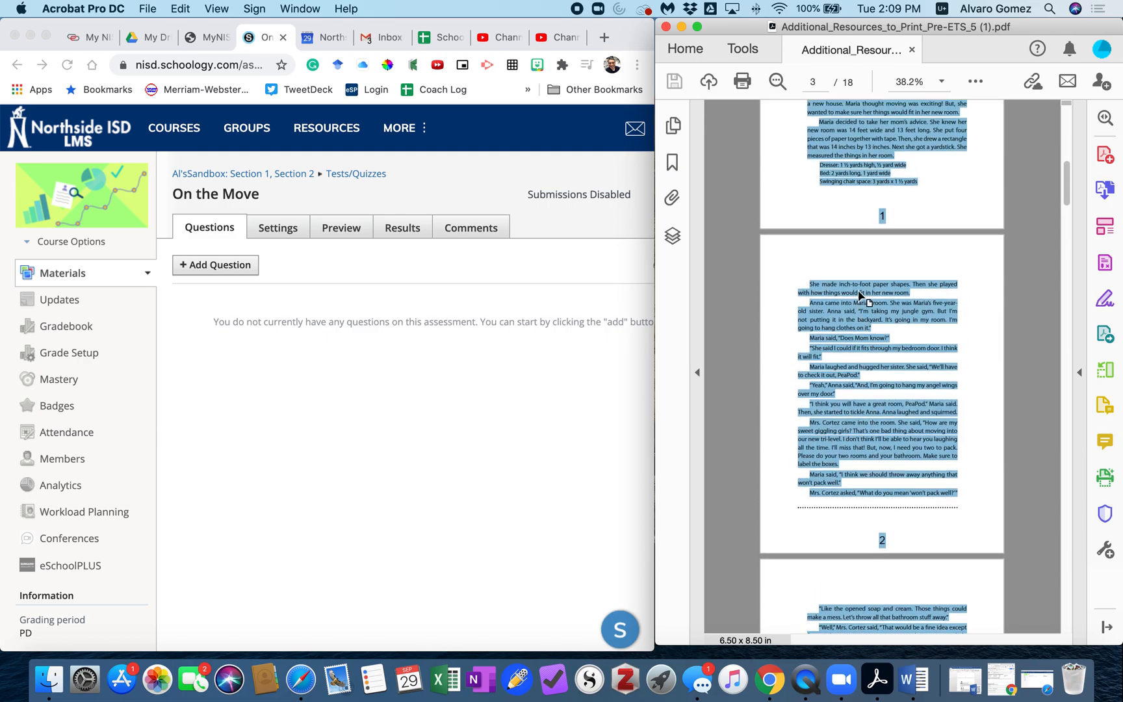
scroll(864, 383, down, 10)
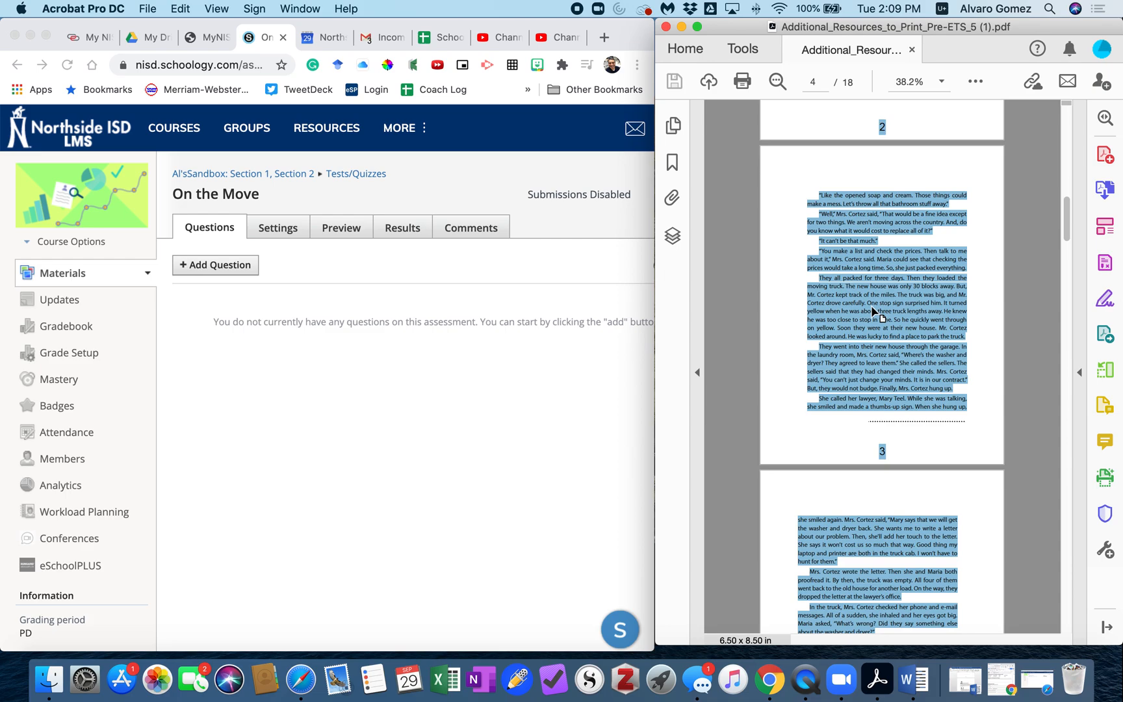
right_click(873, 312)
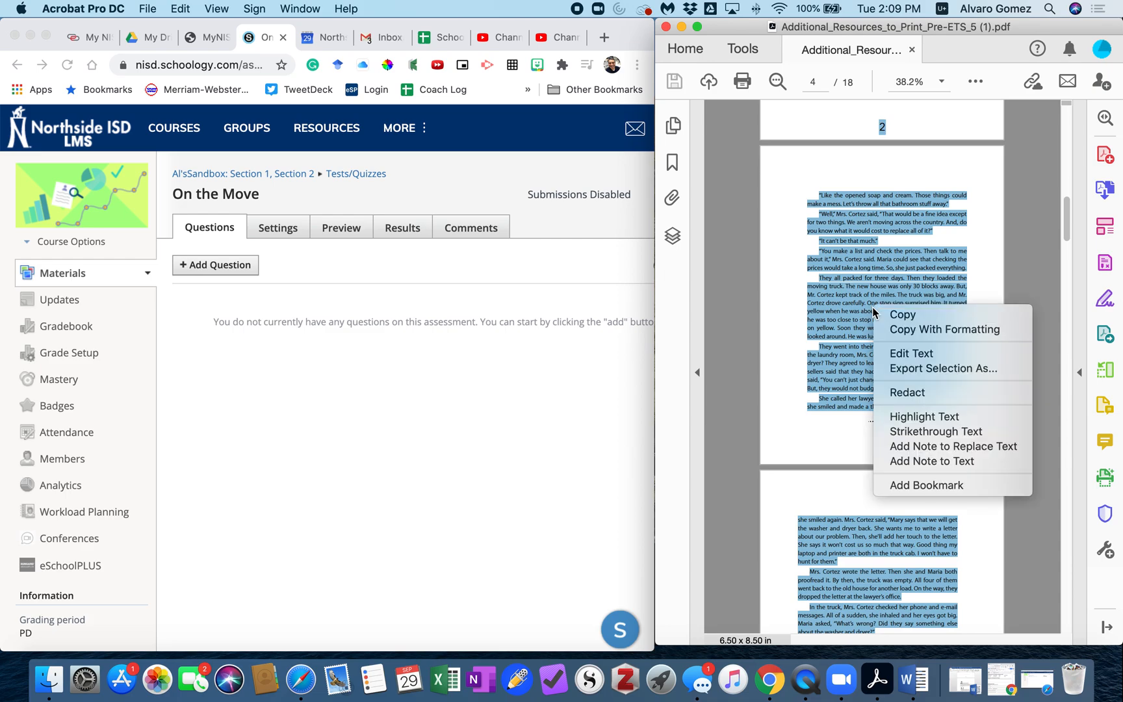
click(905, 317)
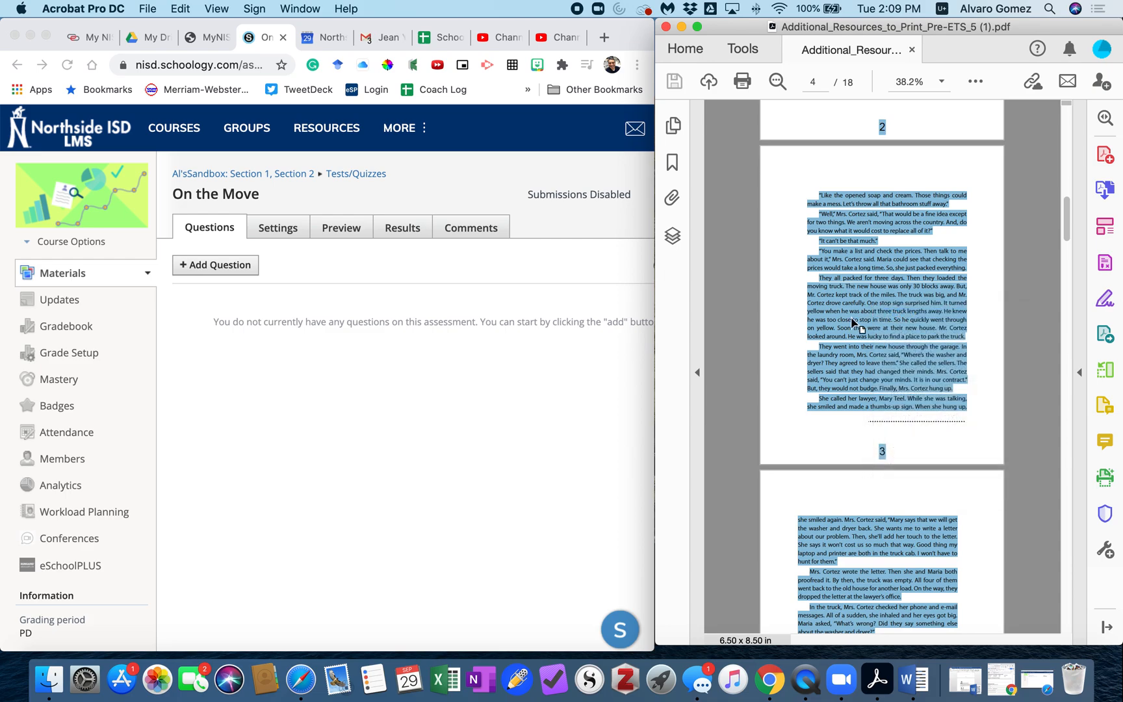
Add a Text item to the On the Move quiz and paste the copied story into its editor
click(226, 316)
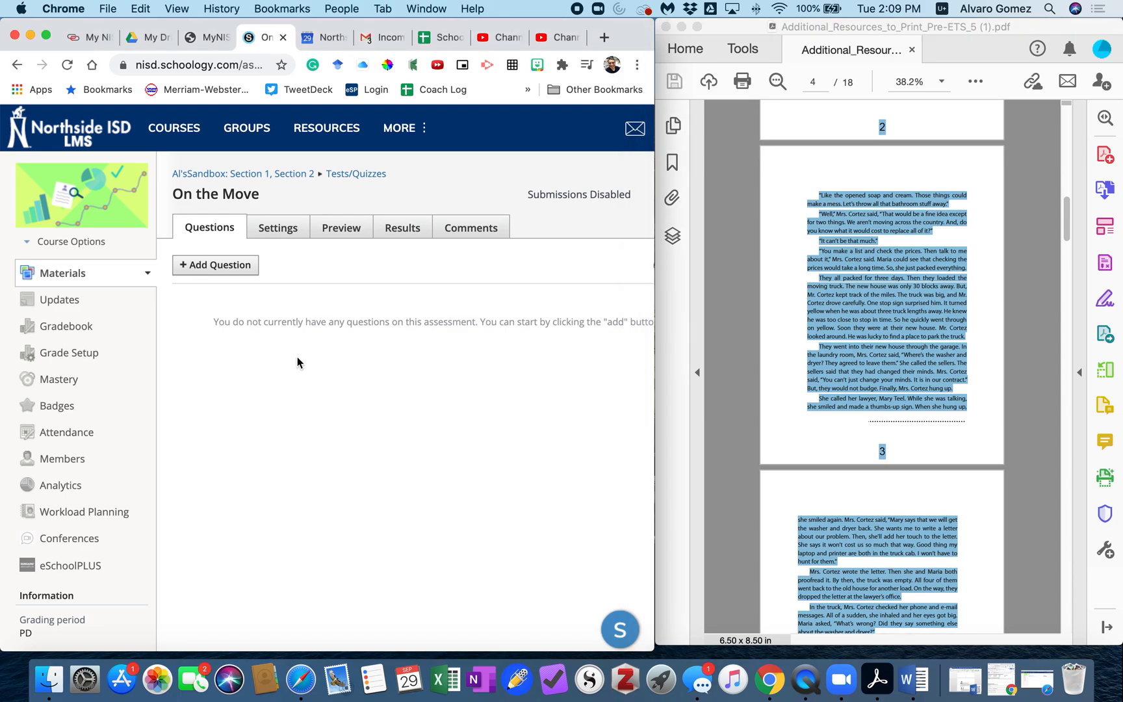
click(207, 270)
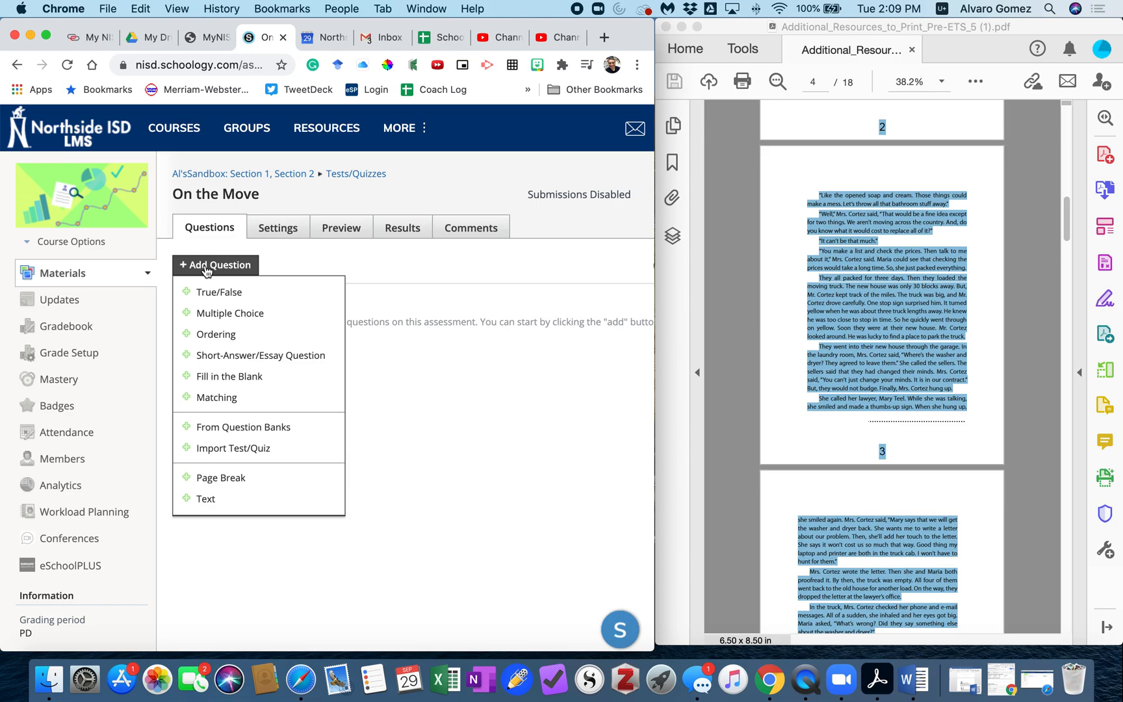
click(235, 505)
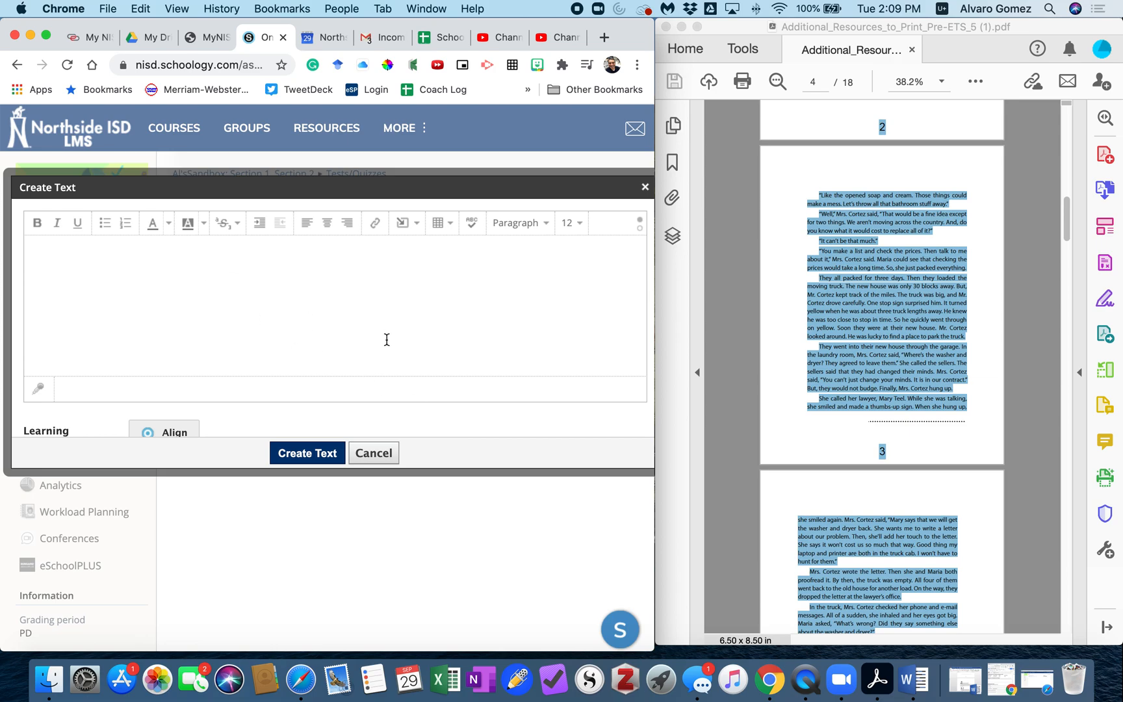
right_click(241, 294)
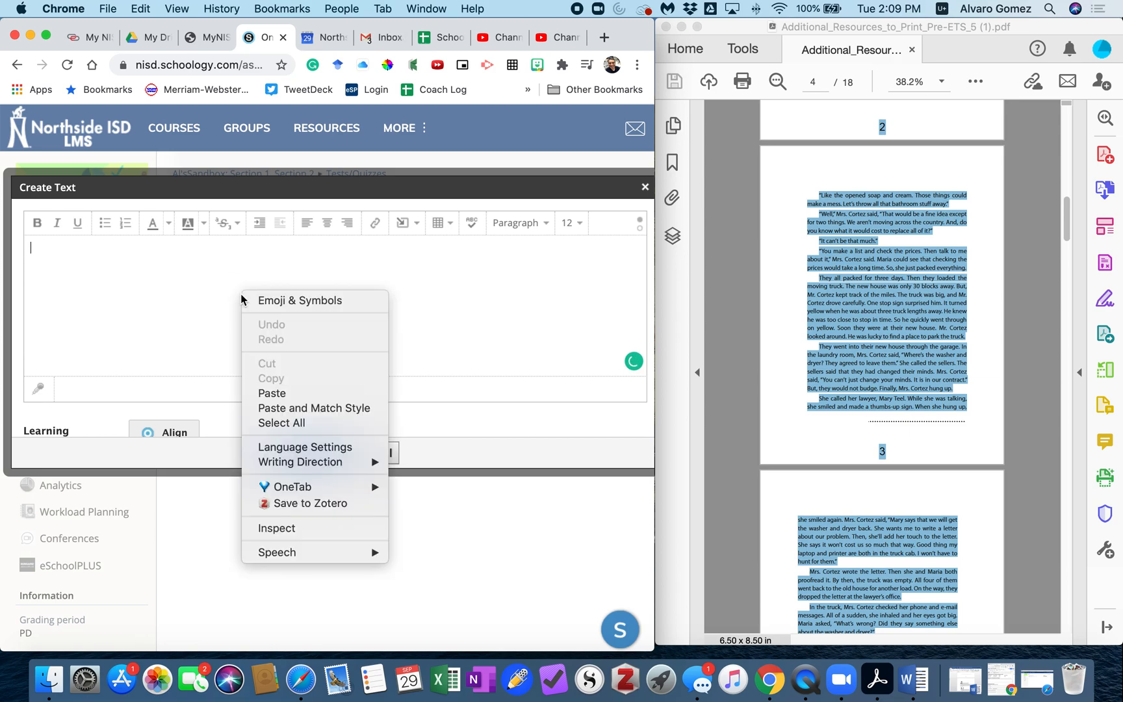
click(279, 393)
scroll(172, 325, up, 5)
scroll(173, 331, down, 10)
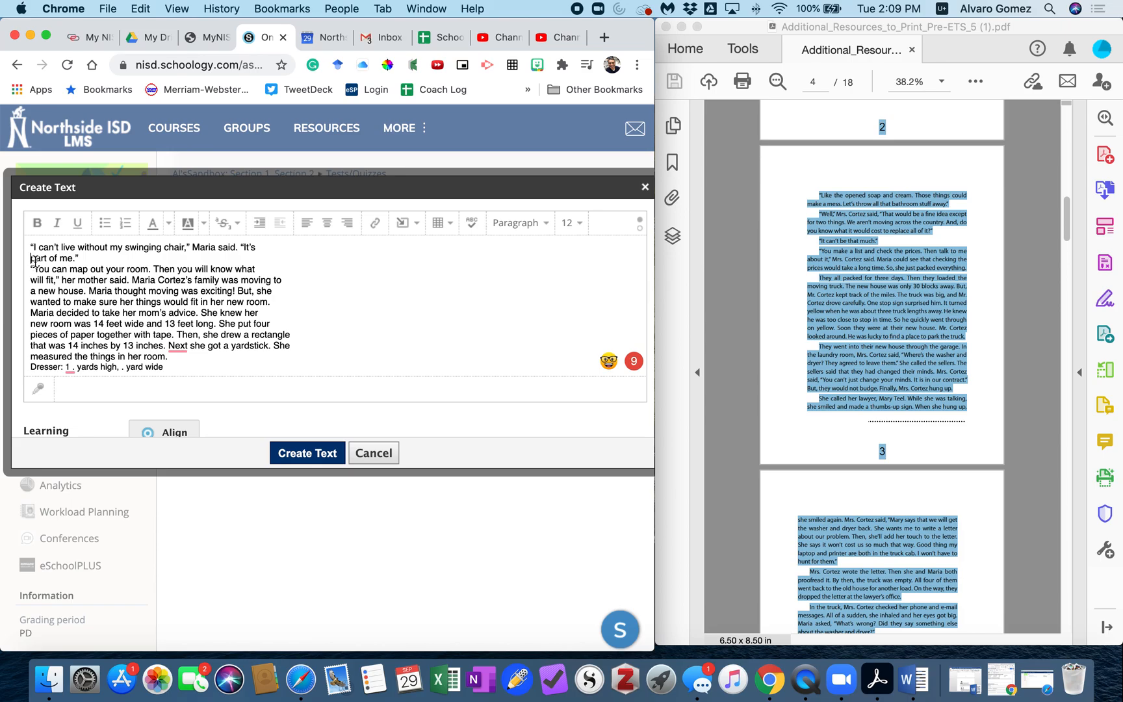
Remove the stray line breaks in the story's opening text, from "It's part of me" through "measured the things in her room"
click(255, 247)
key(Delete)
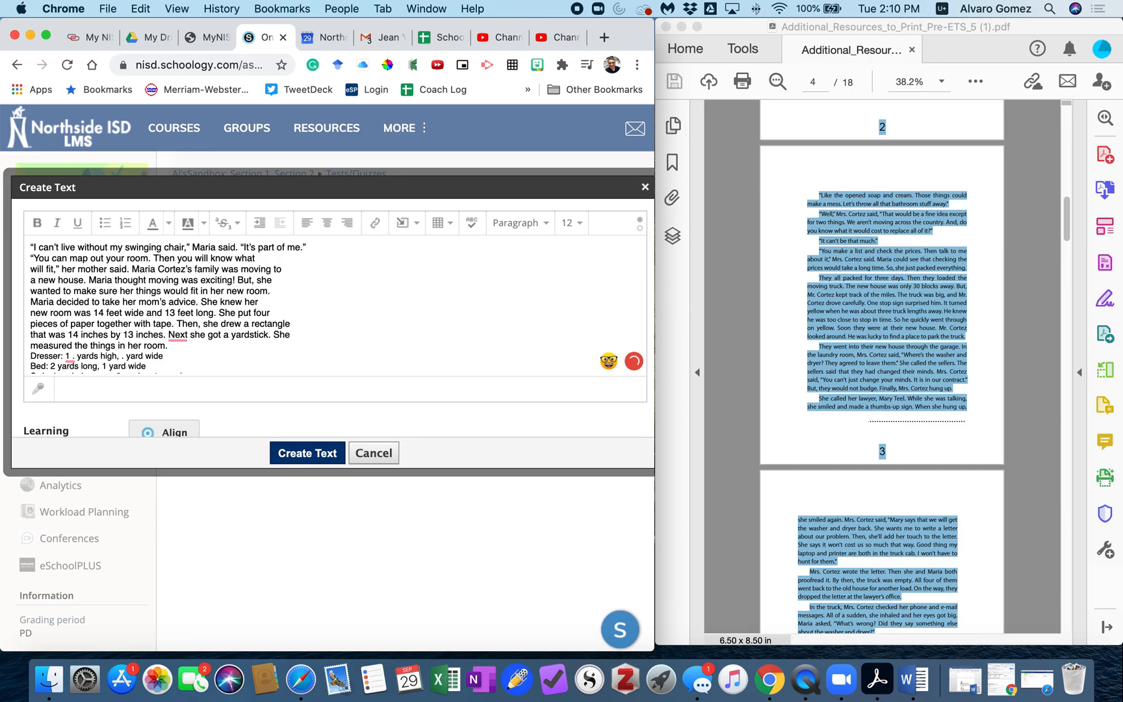
key(BackSpace)
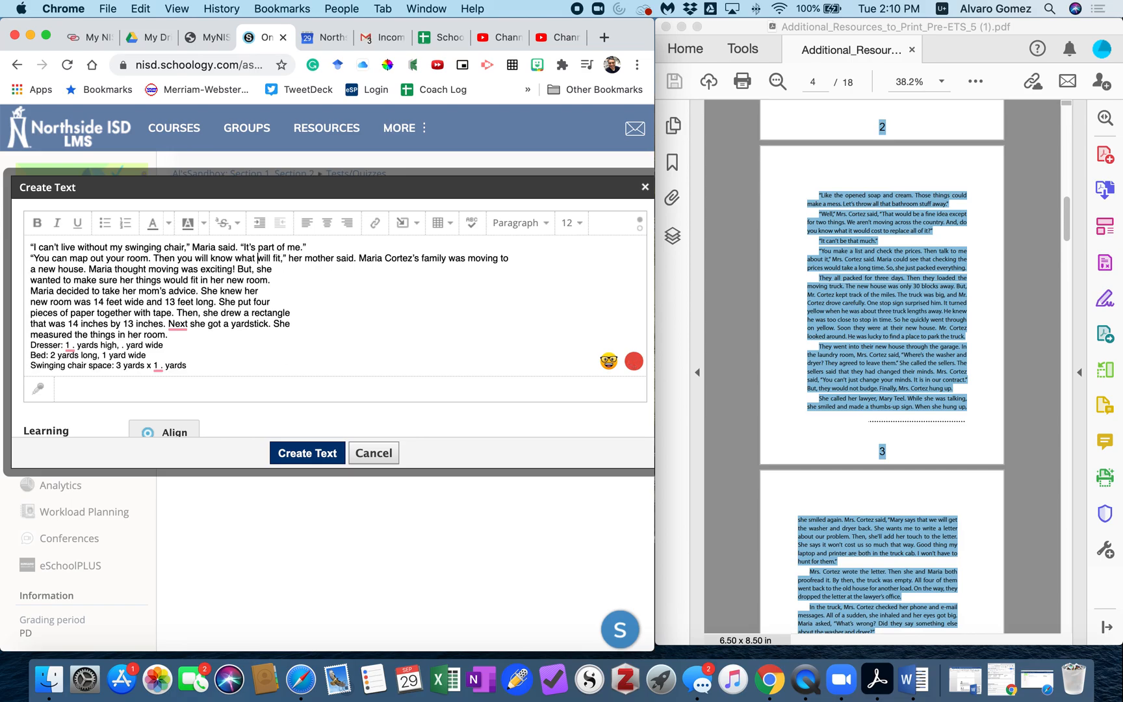
key(Down)
key(BackSpace)
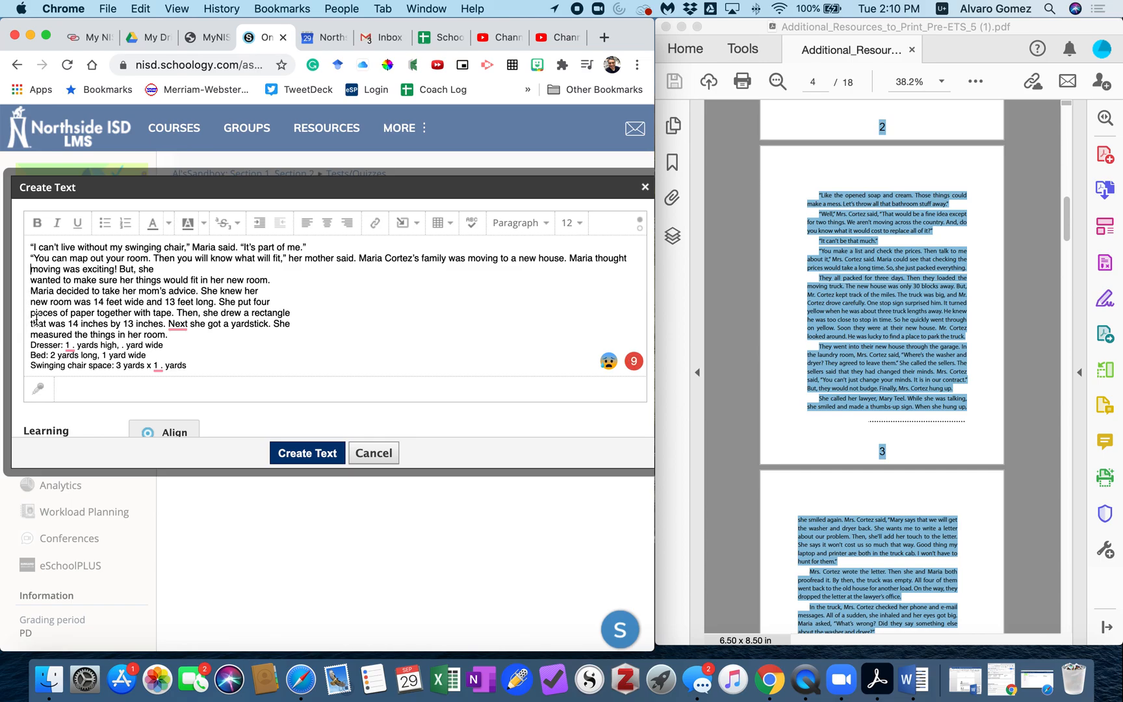
key(BackSpace)
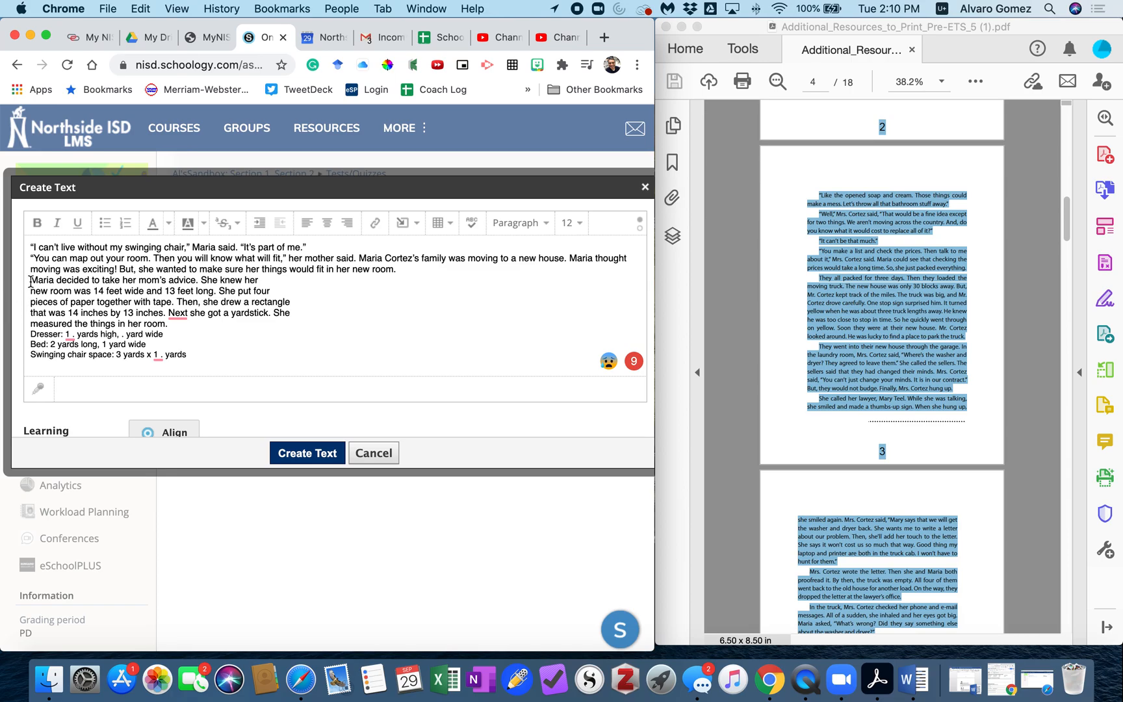
key(BackSpace)
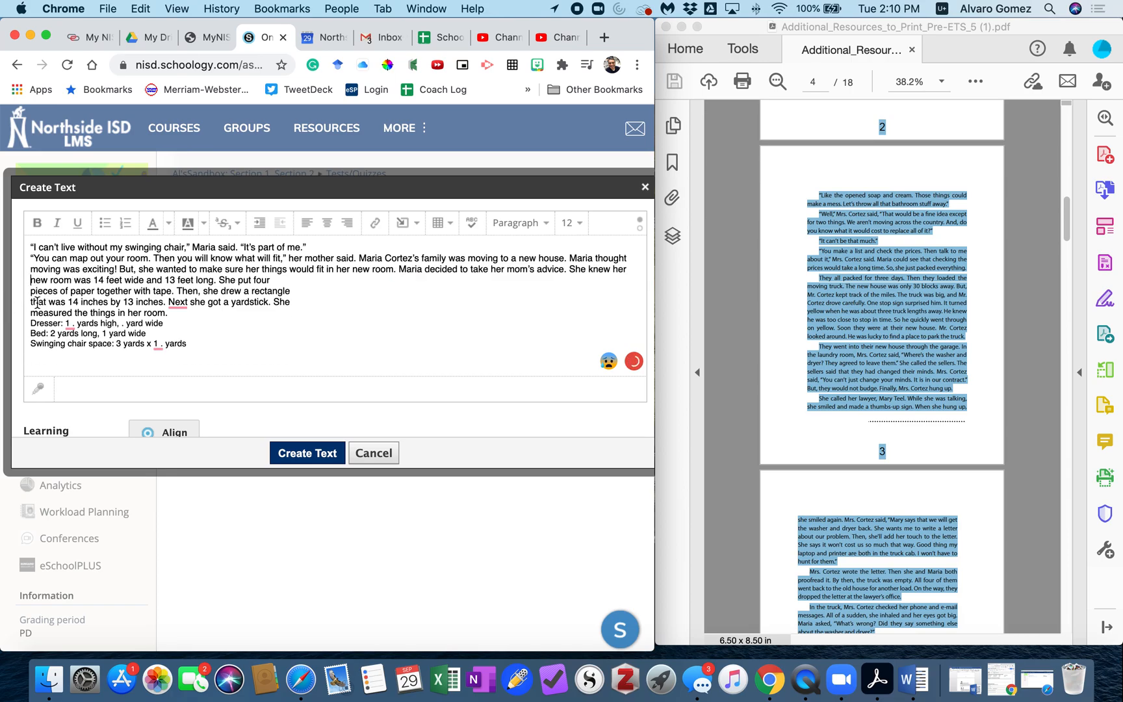
key(BackSpace)
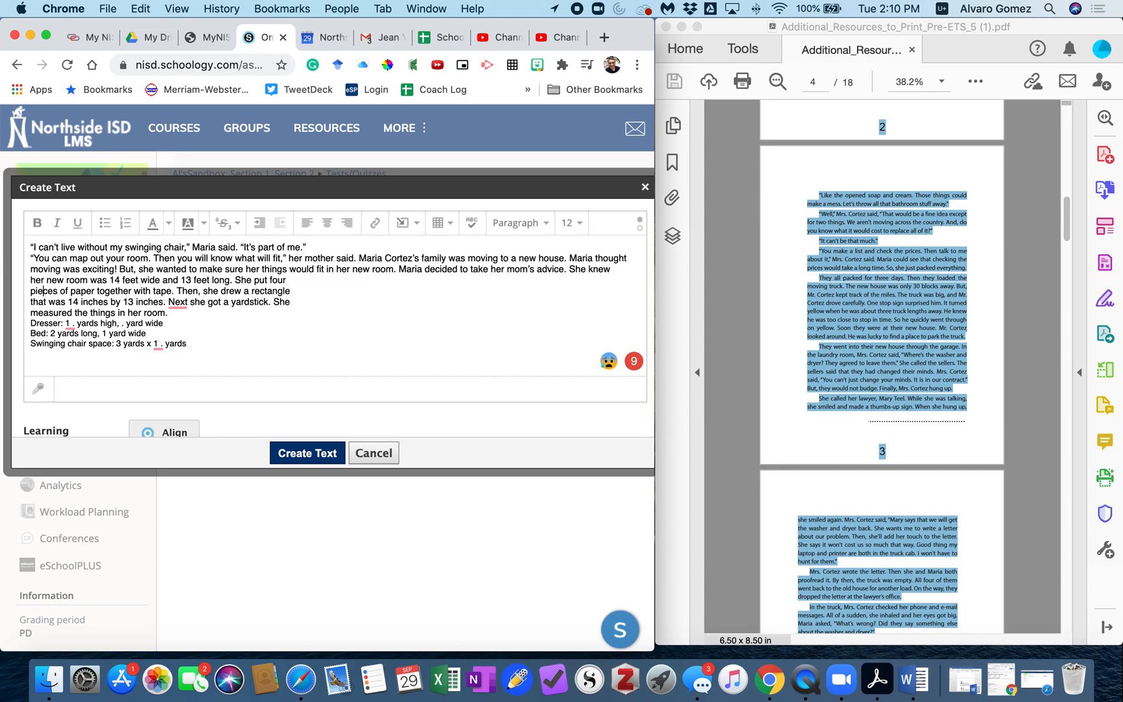
key(BackSpace)
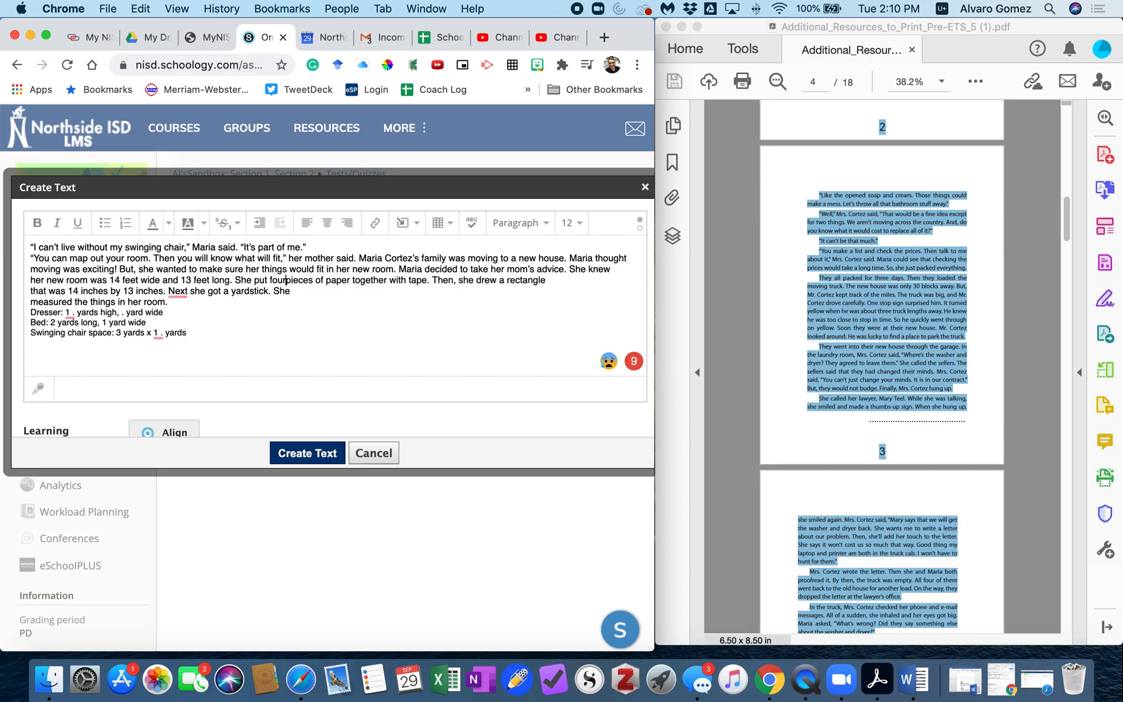
click(30, 293)
key(BackSpace)
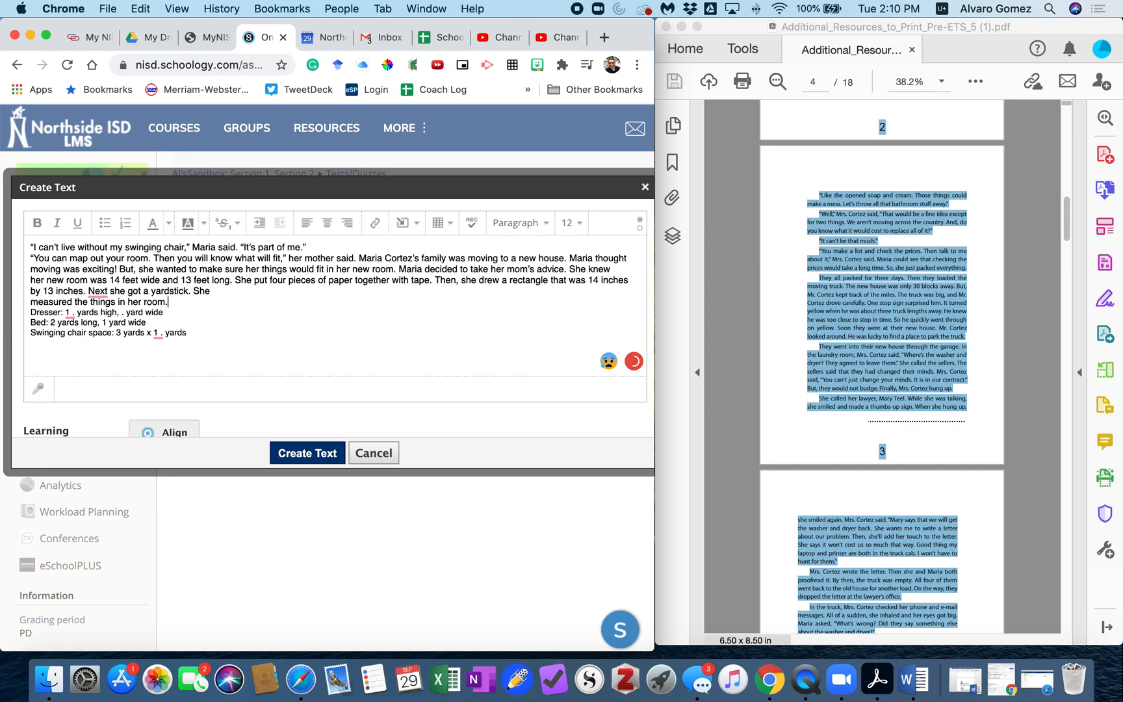
key(BackSpace)
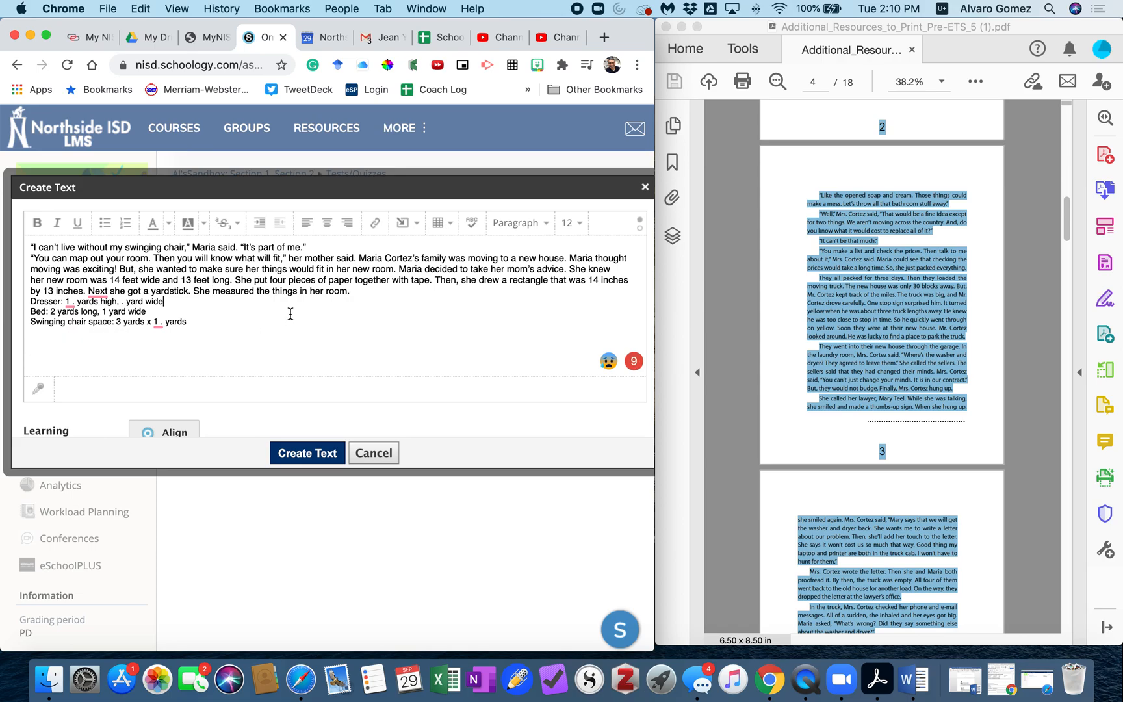
Insert a blank line above the Dresser measurement and indent the Dresser, Bed and Swinging chair space lines one level
click(379, 293)
key(Return)
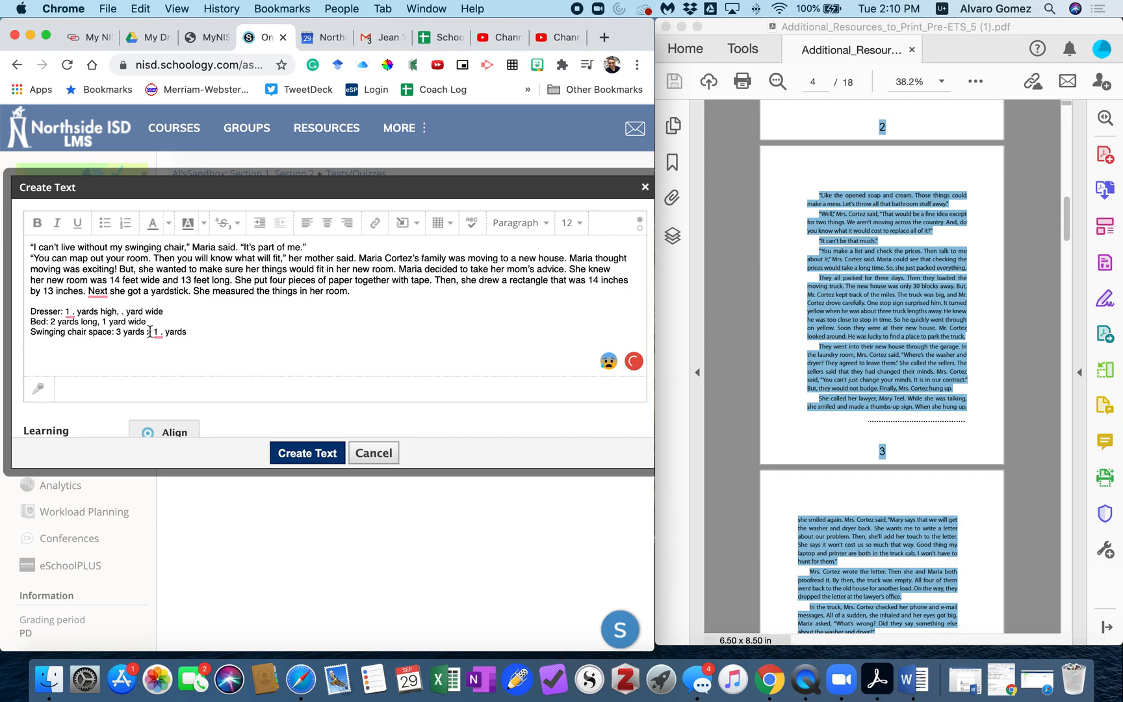
drag(197, 332, 30, 311)
click(259, 222)
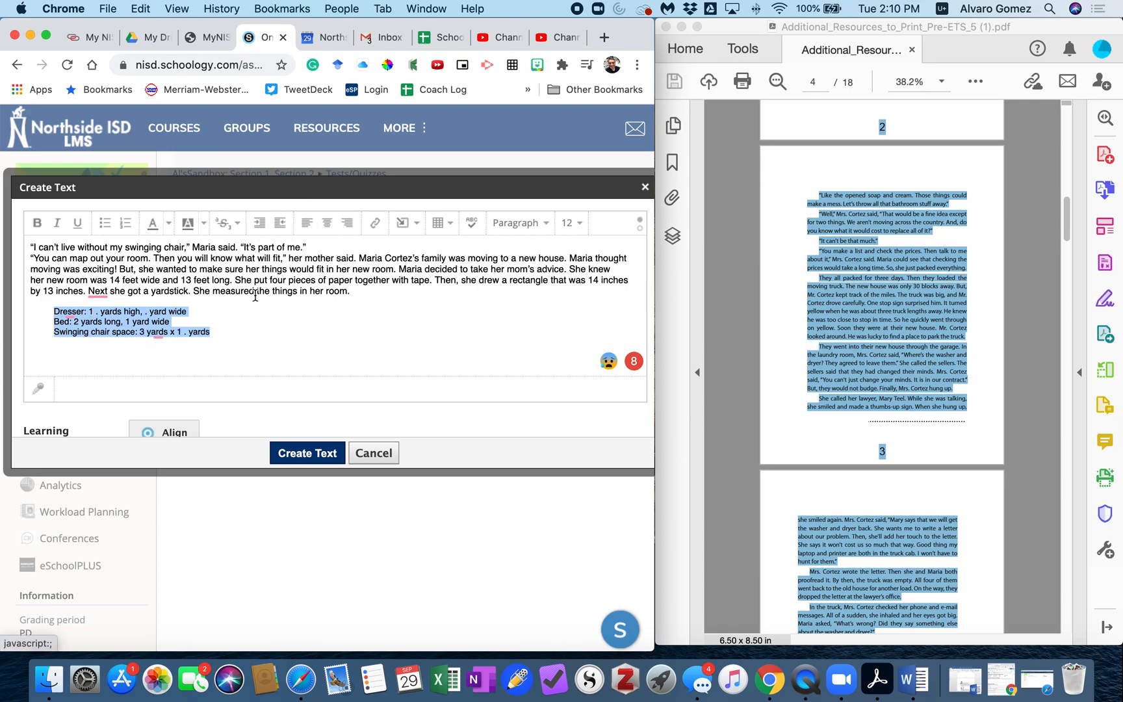
click(259, 317)
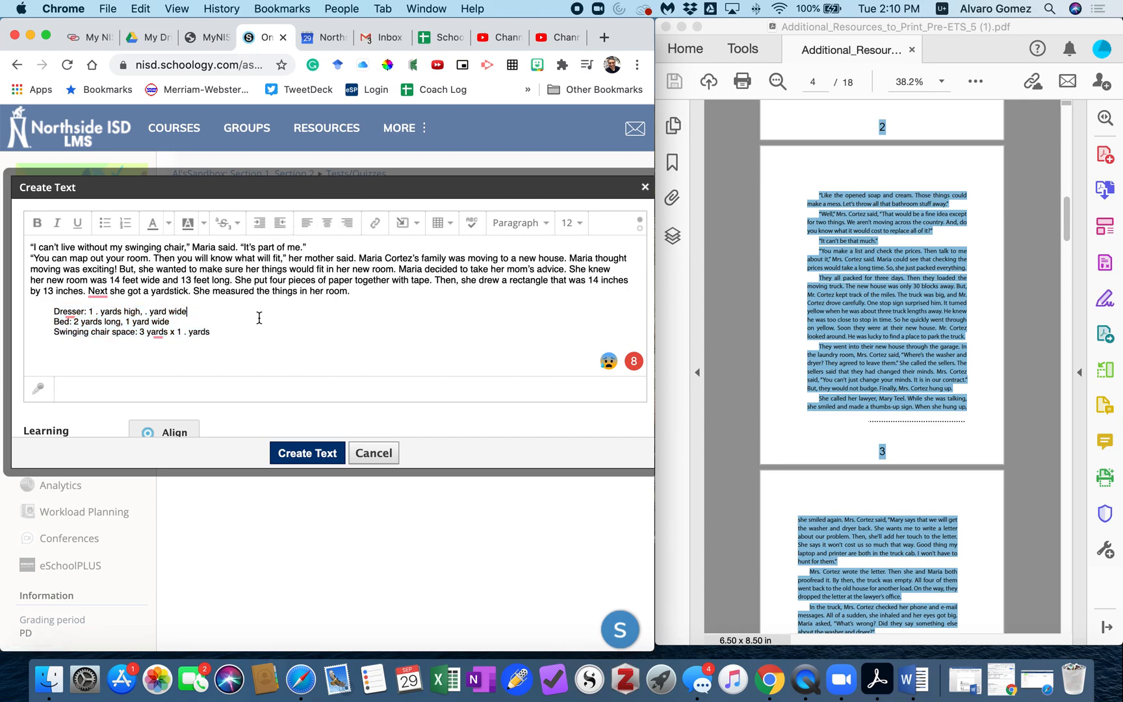
Indent the story's opening line, "I can't live without my swinging chair," one level
click(30, 247)
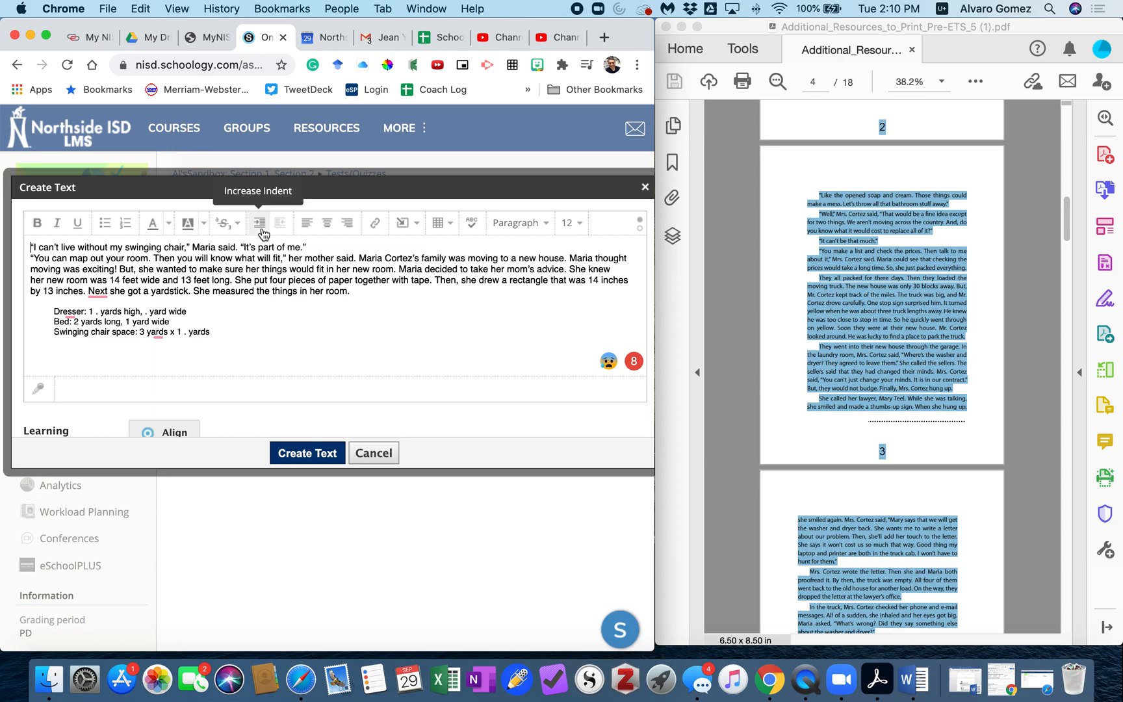
click(261, 224)
scroll(279, 312, down, 1)
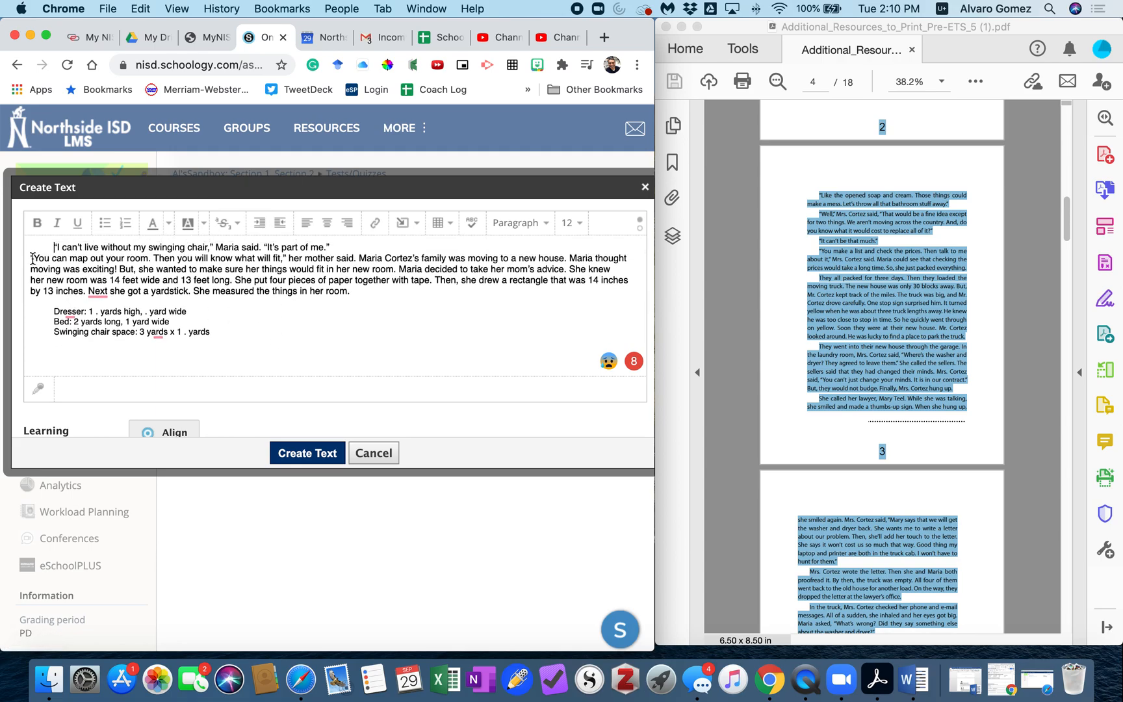
Compare the stray 1 below the measurement lines in the pasted text with the page number in the PDF
scroll(273, 339, down, 1)
scroll(272, 338, down, 5)
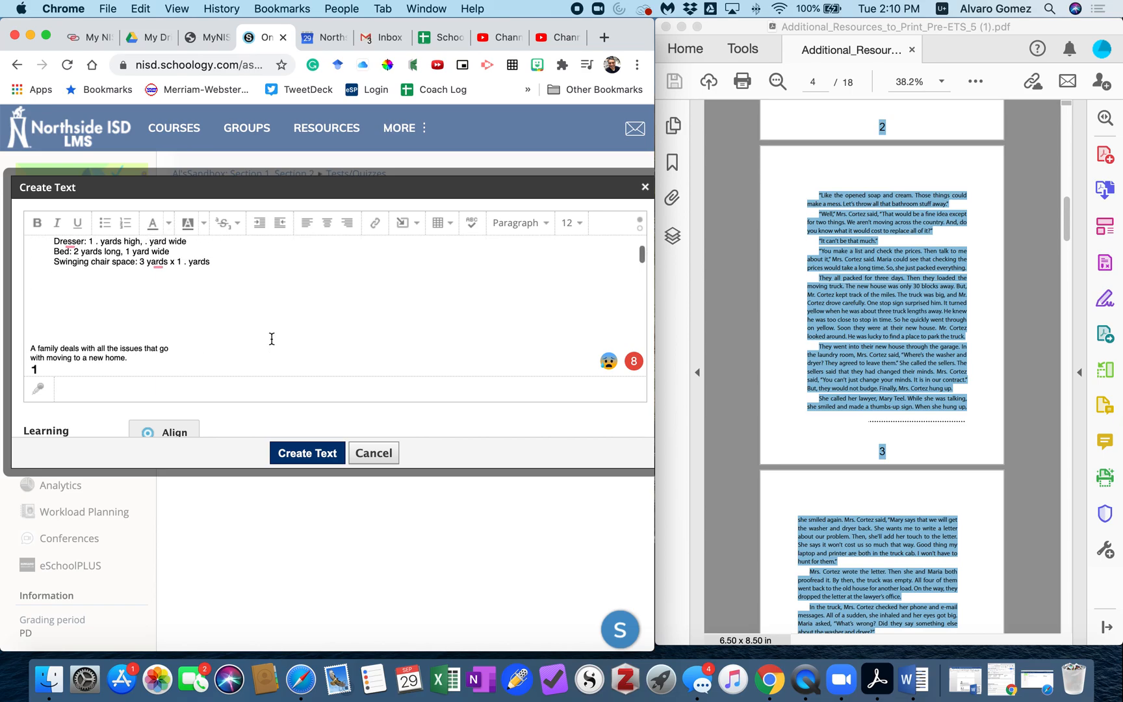
click(64, 314)
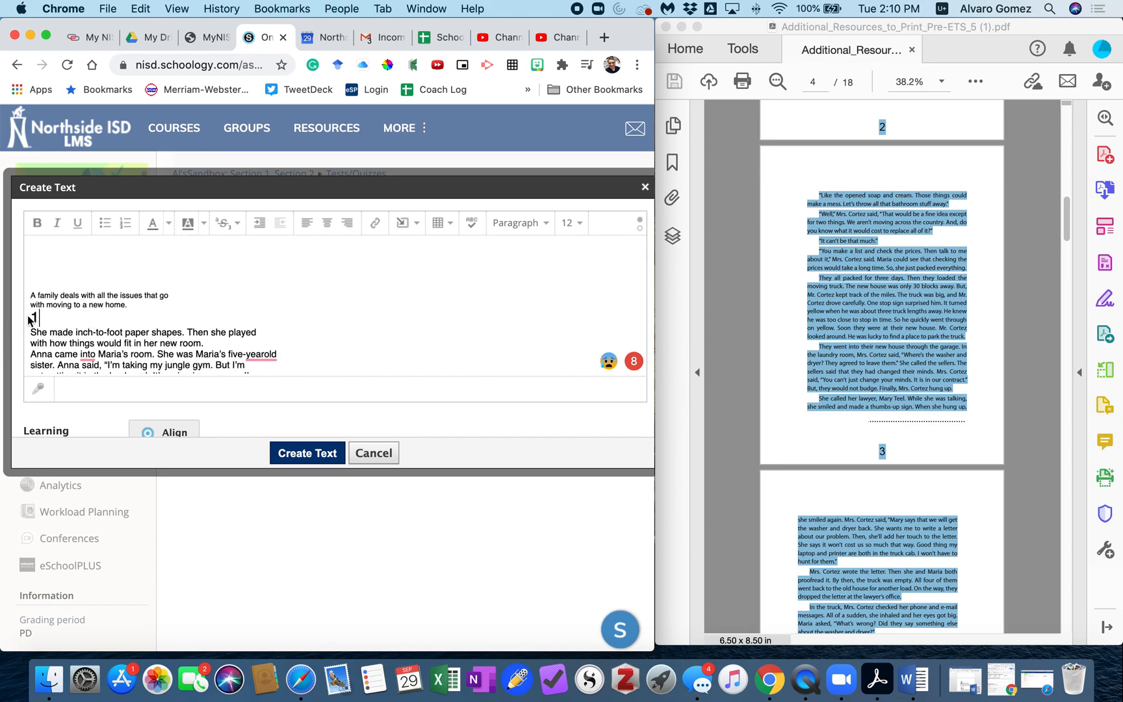
scroll(929, 316, up, 6)
scroll(926, 321, up, 4)
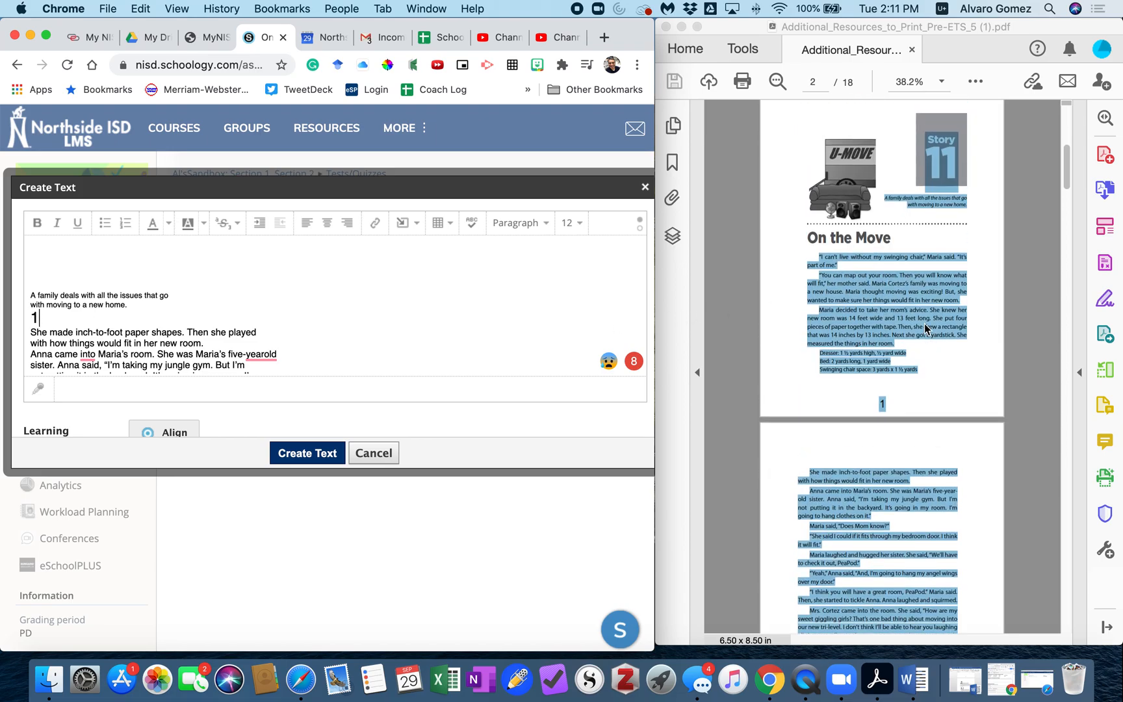
click(886, 404)
click(886, 404)
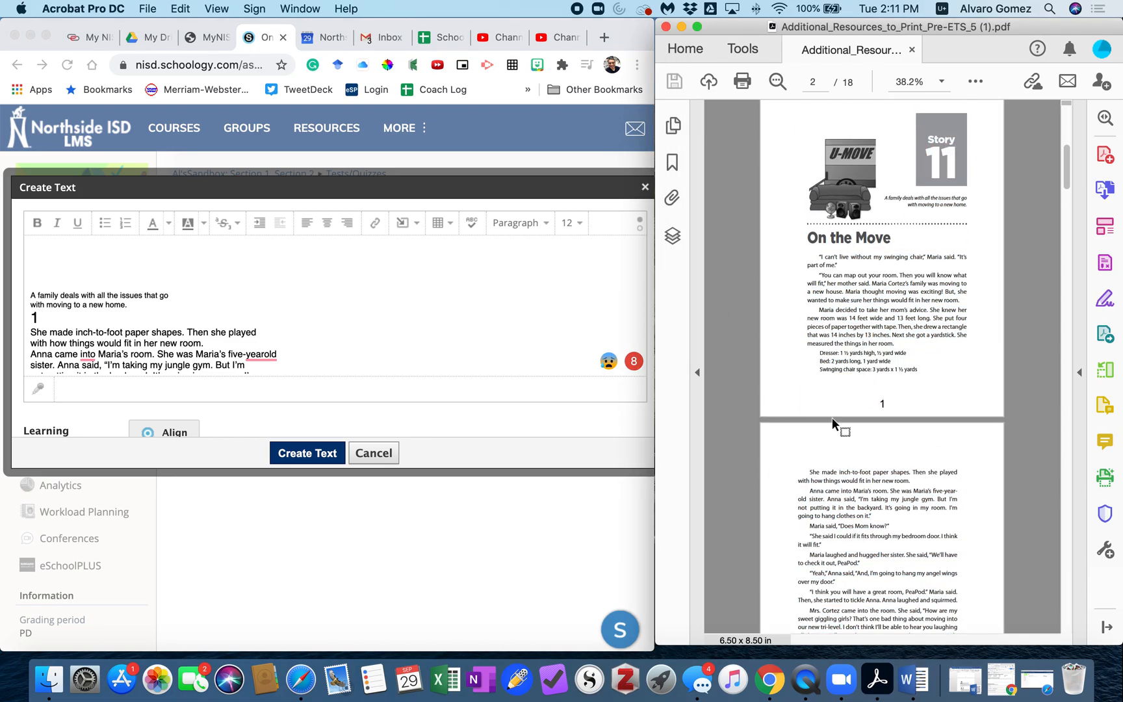
click(67, 318)
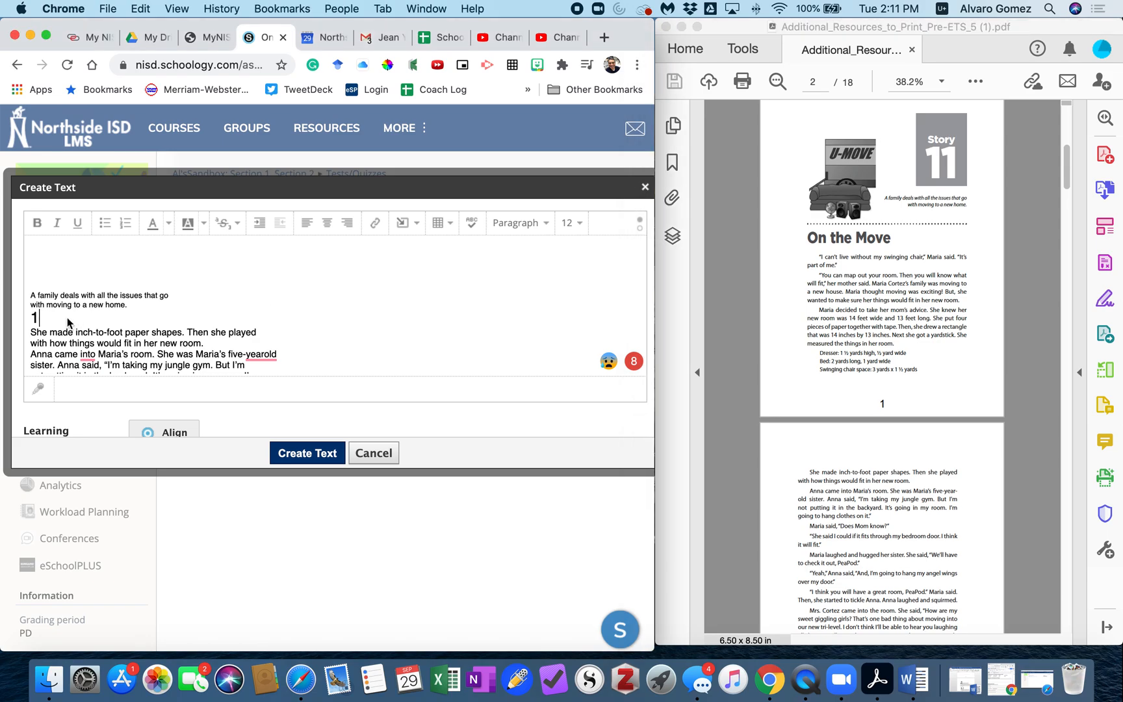
Review the rest of the pasted story for stray page numbers and broken lines, through its final "$50 back" line
scroll(172, 301, down, 10)
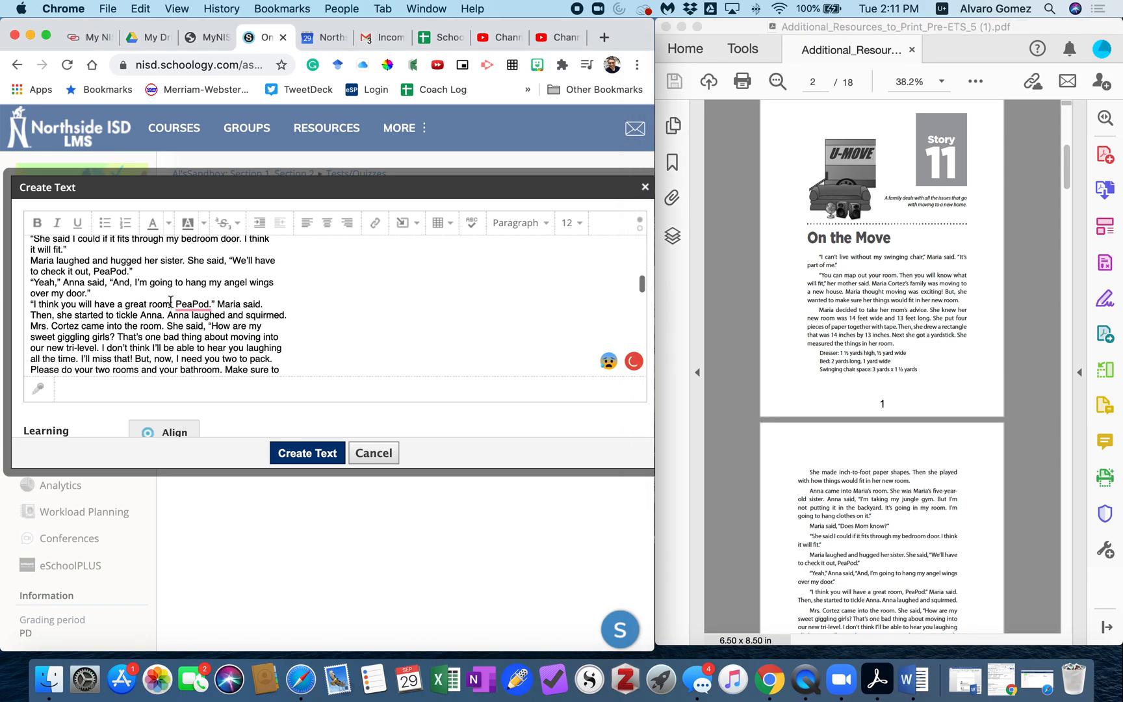
click(89, 284)
scroll(156, 305, down, 10)
scroll(163, 310, down, 5)
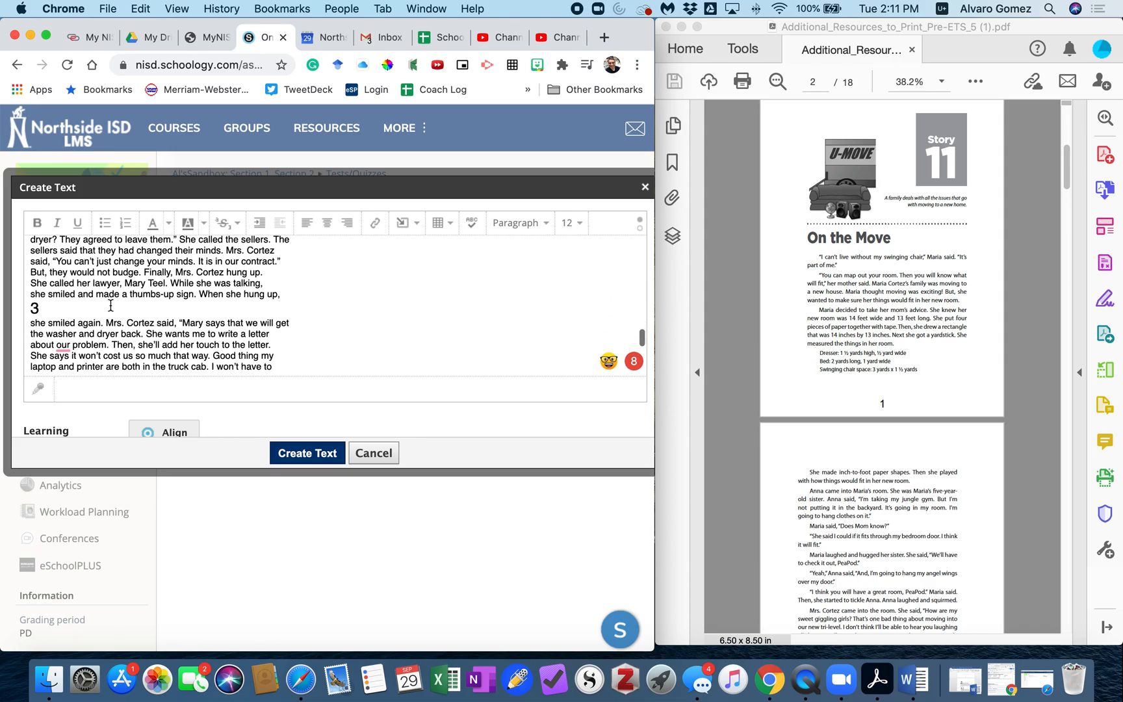
key(BackSpace)
scroll(112, 312, down, 10)
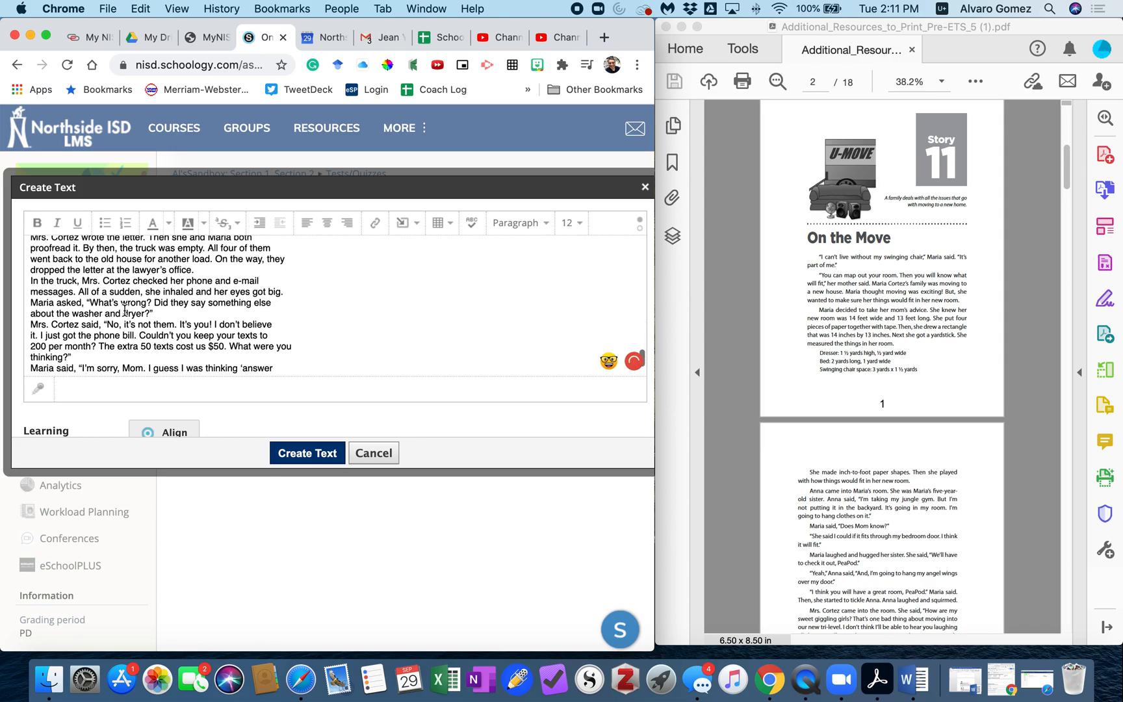
scroll(112, 339, down, 3)
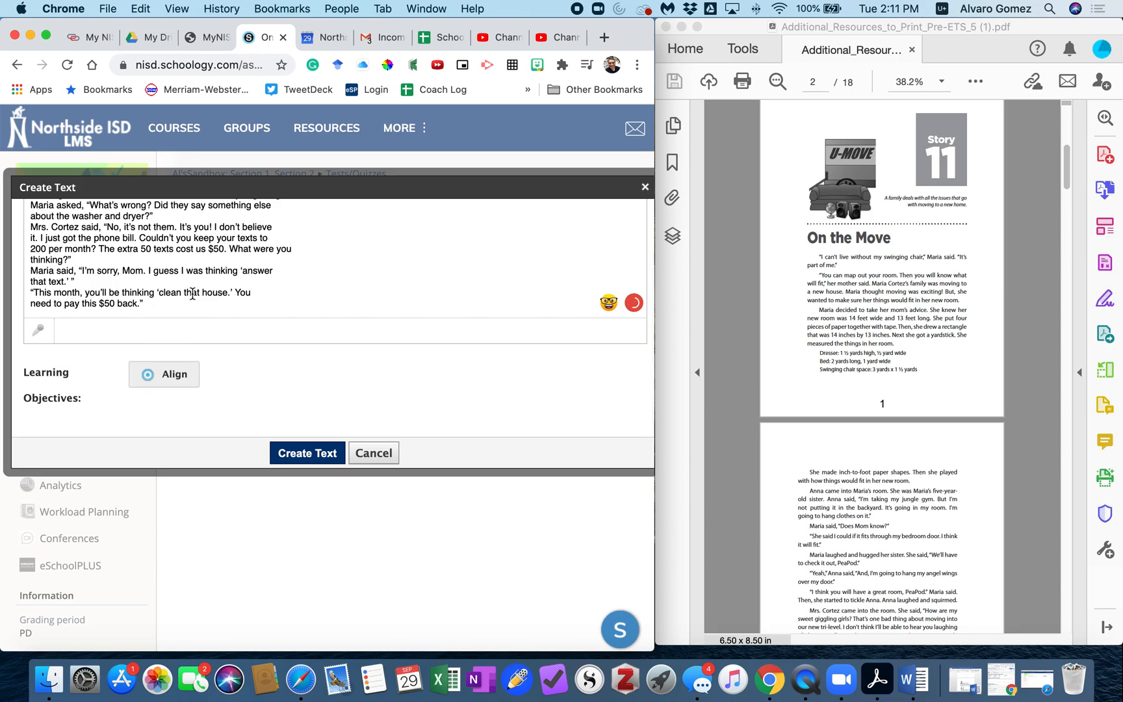
scroll(263, 260, up, 15)
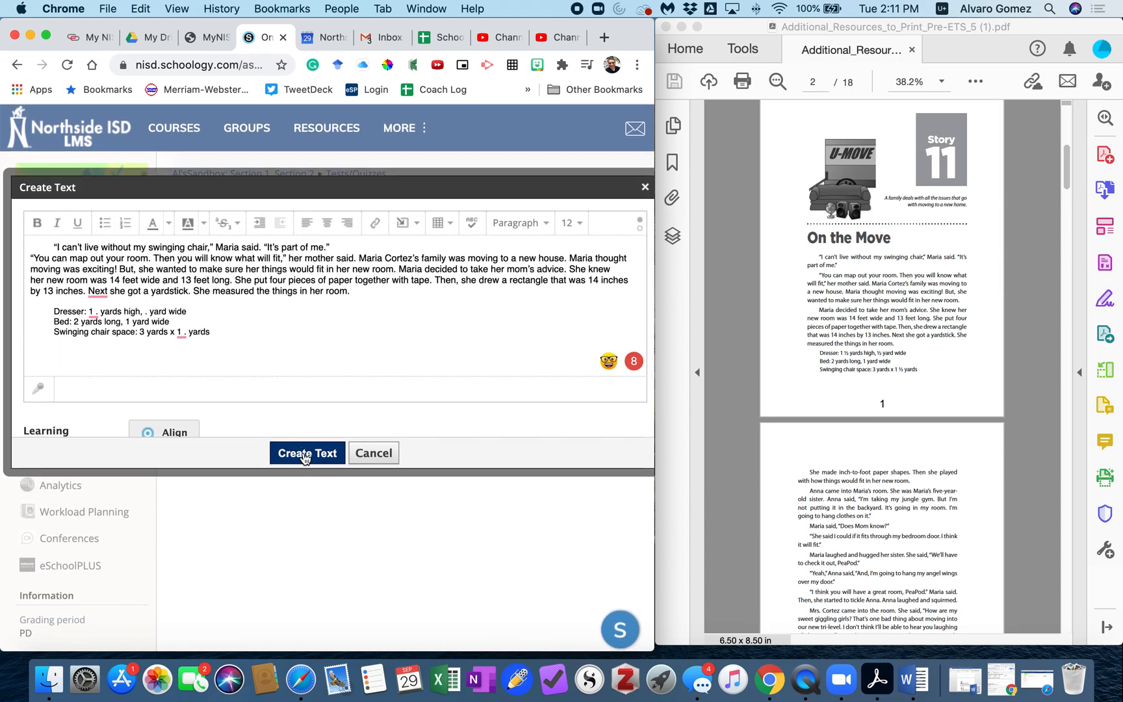
Capture a screenshot of the PDF's story header, covering the U-MOVE picture, the Story 11 box and the On the Move title
click(920, 300)
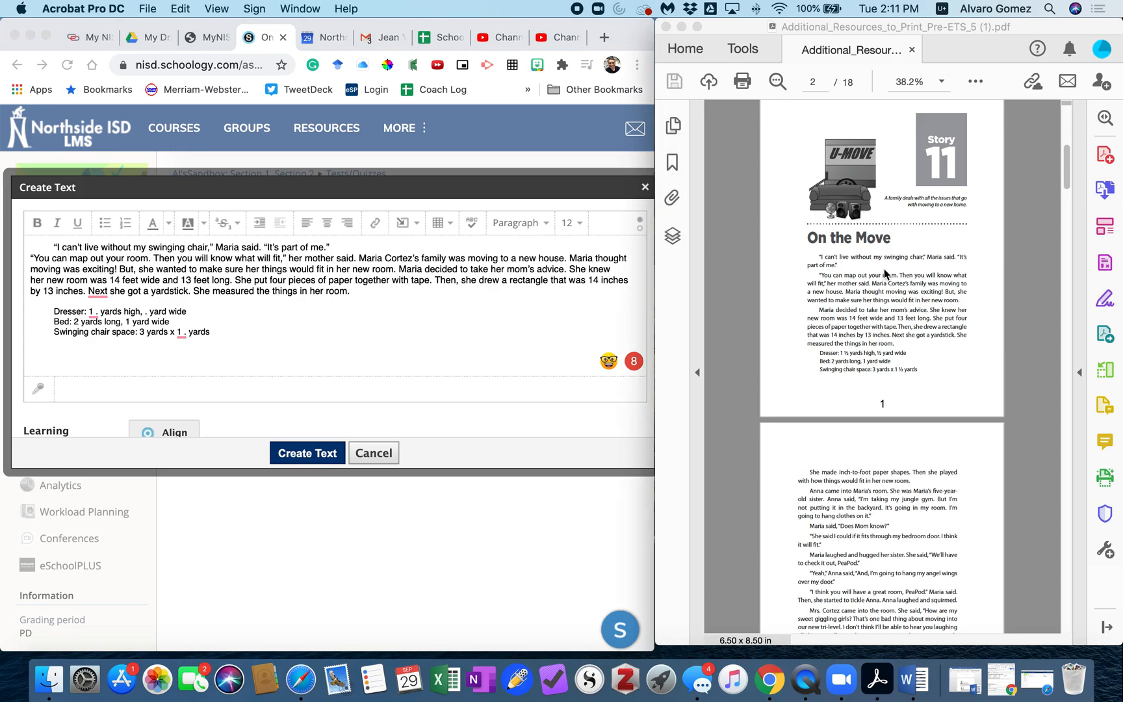
scroll(840, 194, up, 3)
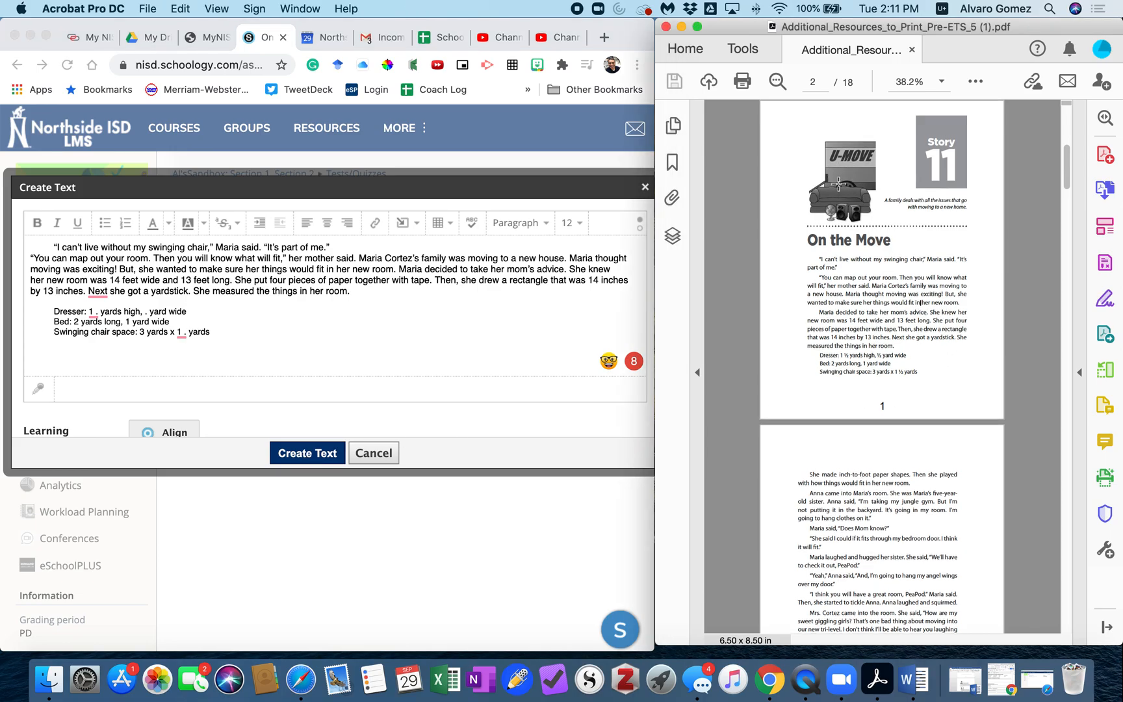
scroll(227, 319, up, 1)
scroll(183, 311, down, 1)
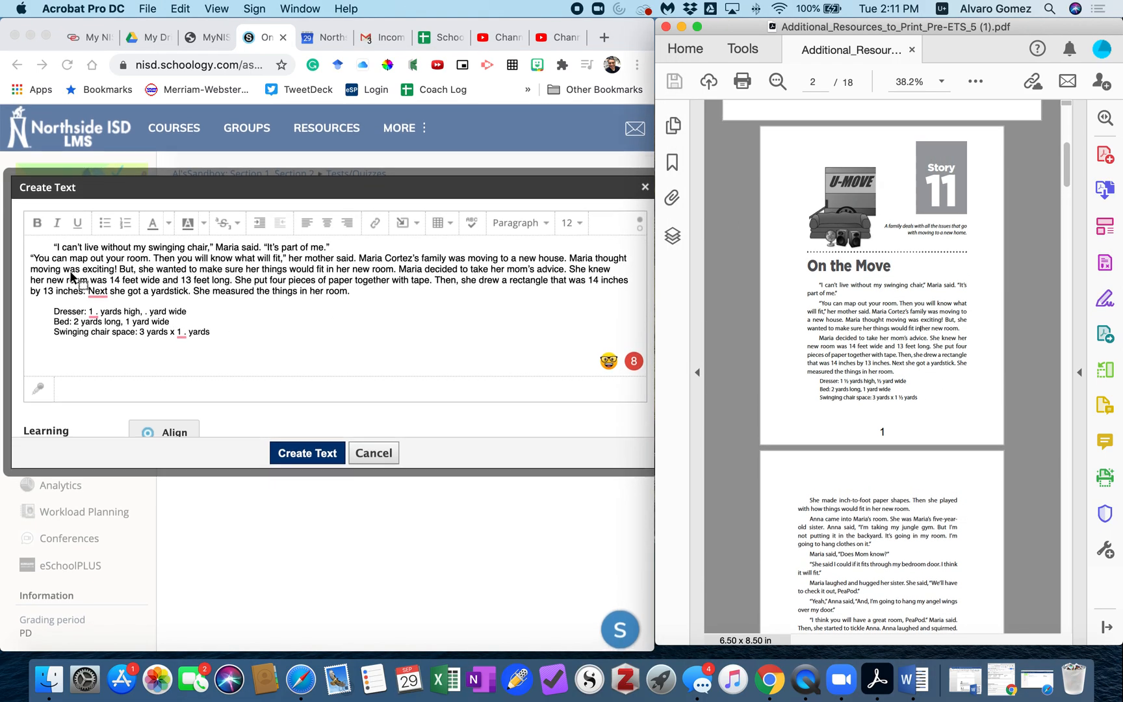
click(45, 245)
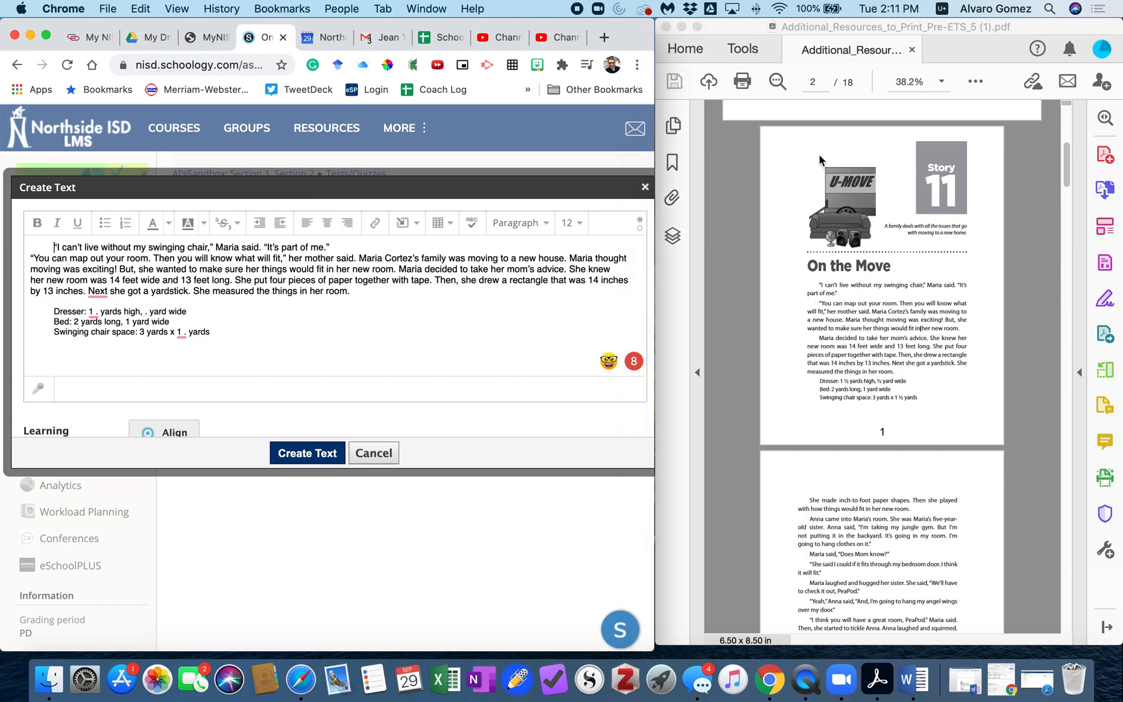
scroll(819, 155, up, 4)
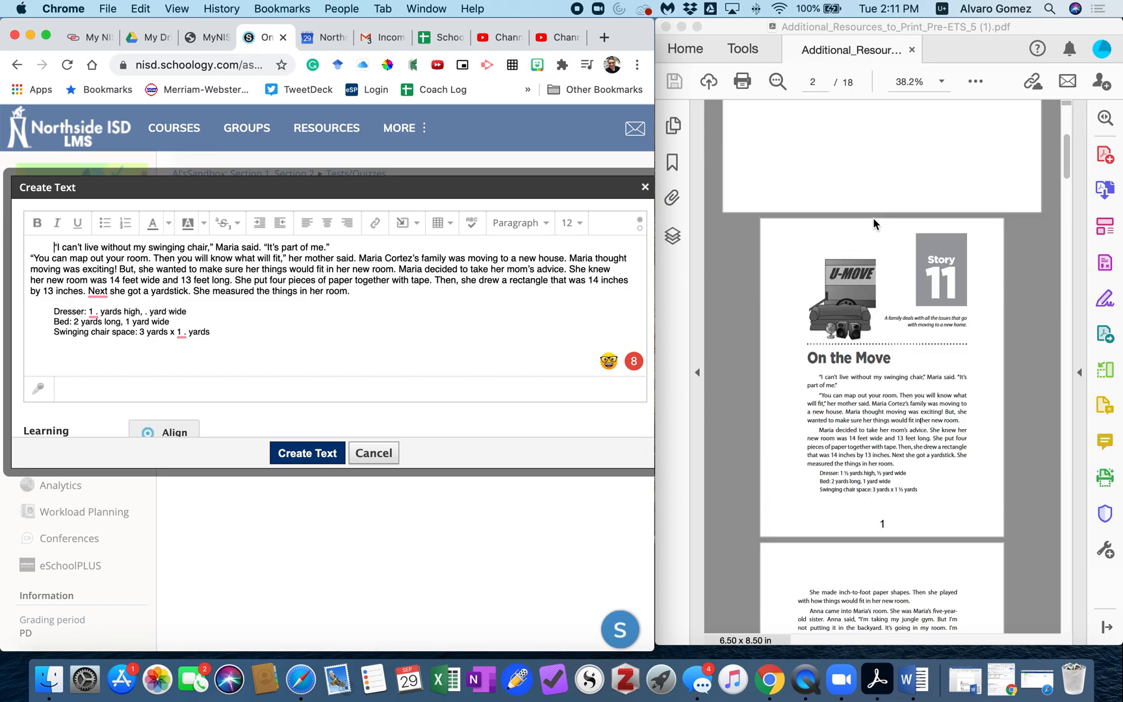
scroll(873, 223, down, 1)
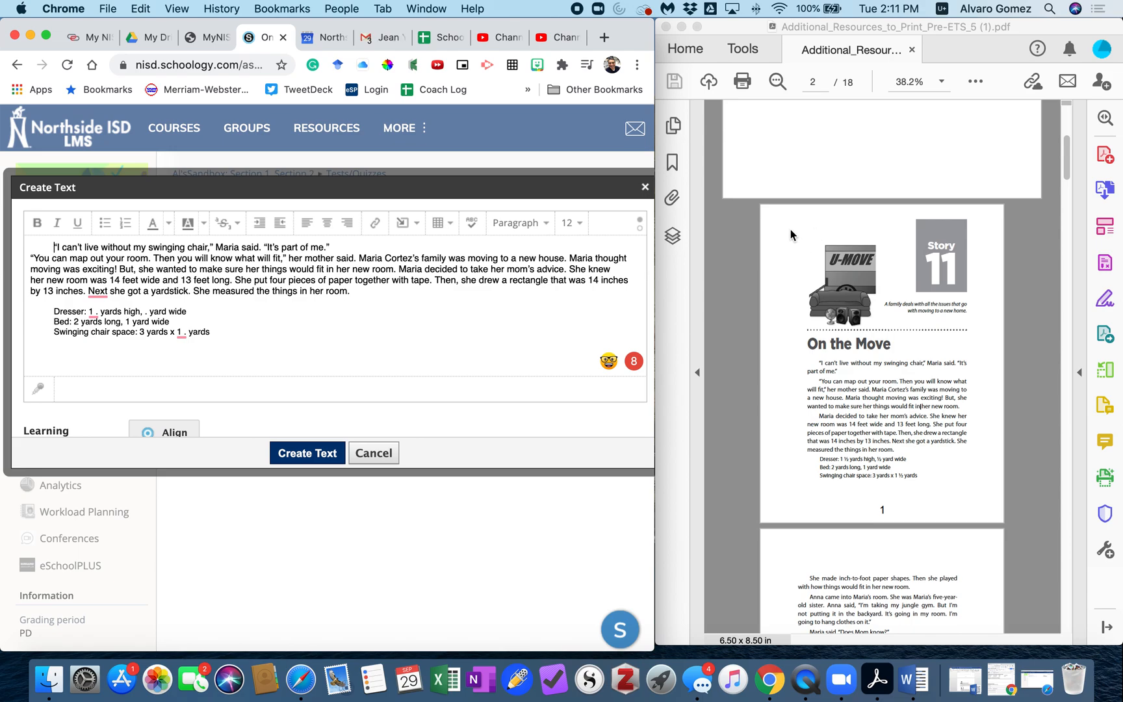
key(super+shift+4)
drag(787, 212, 979, 354)
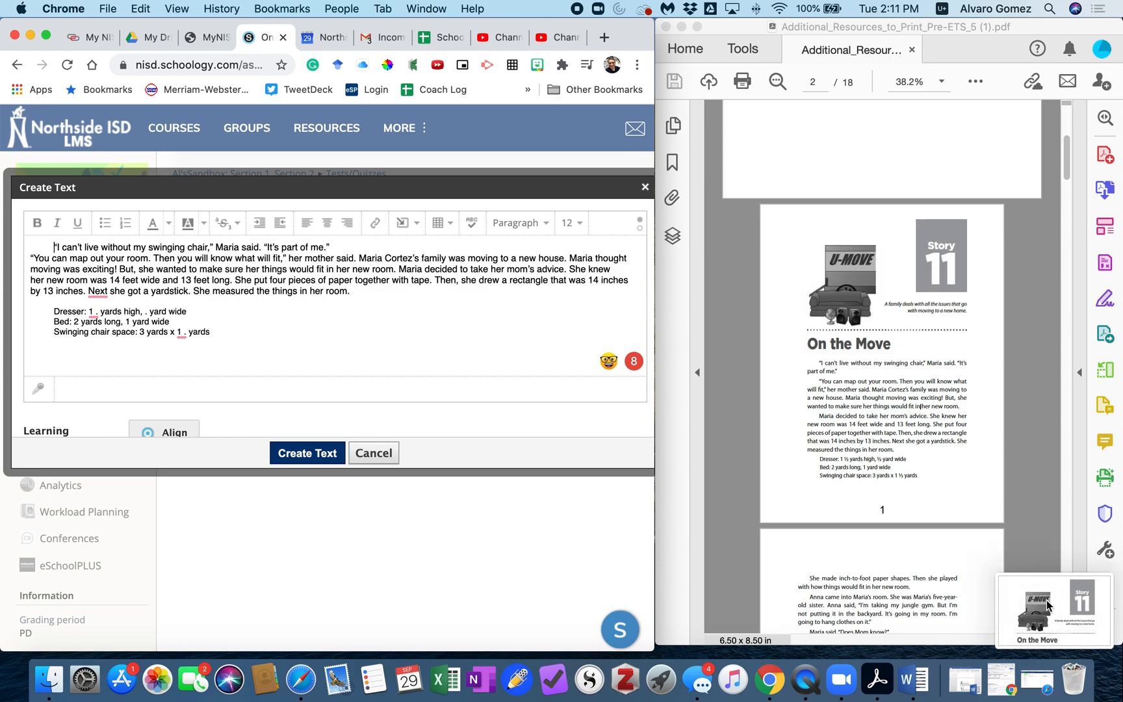
Open the captured header screenshot in its markup preview and finish it without annotations
click(1048, 606)
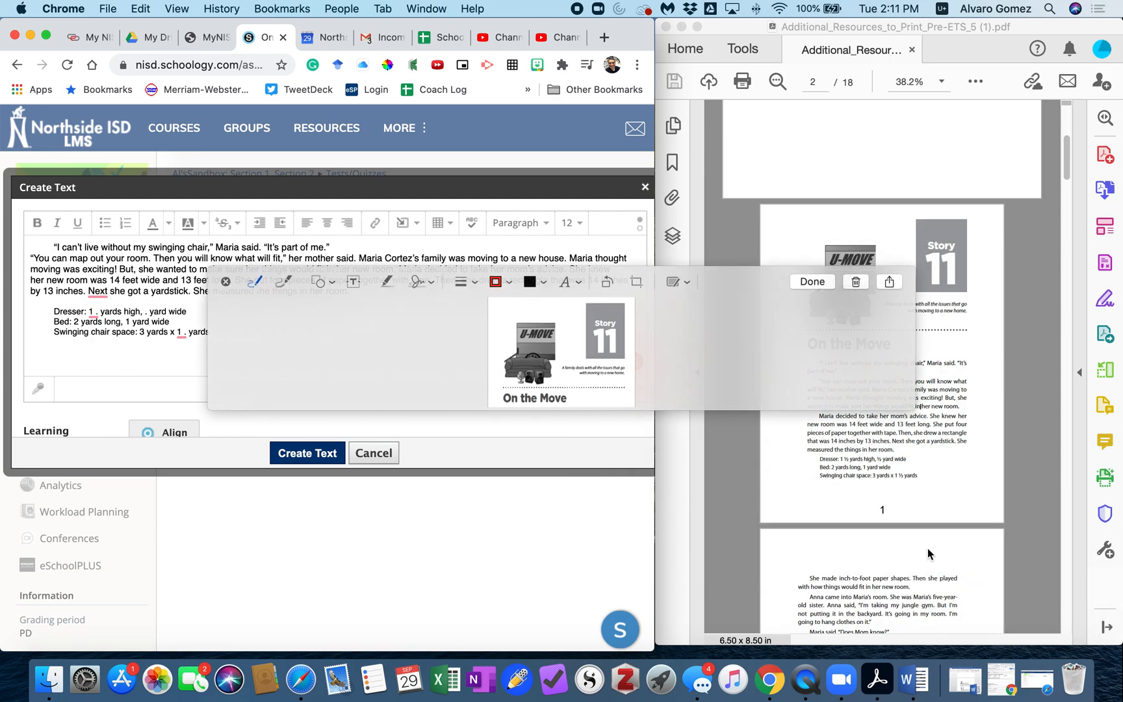
click(109, 9)
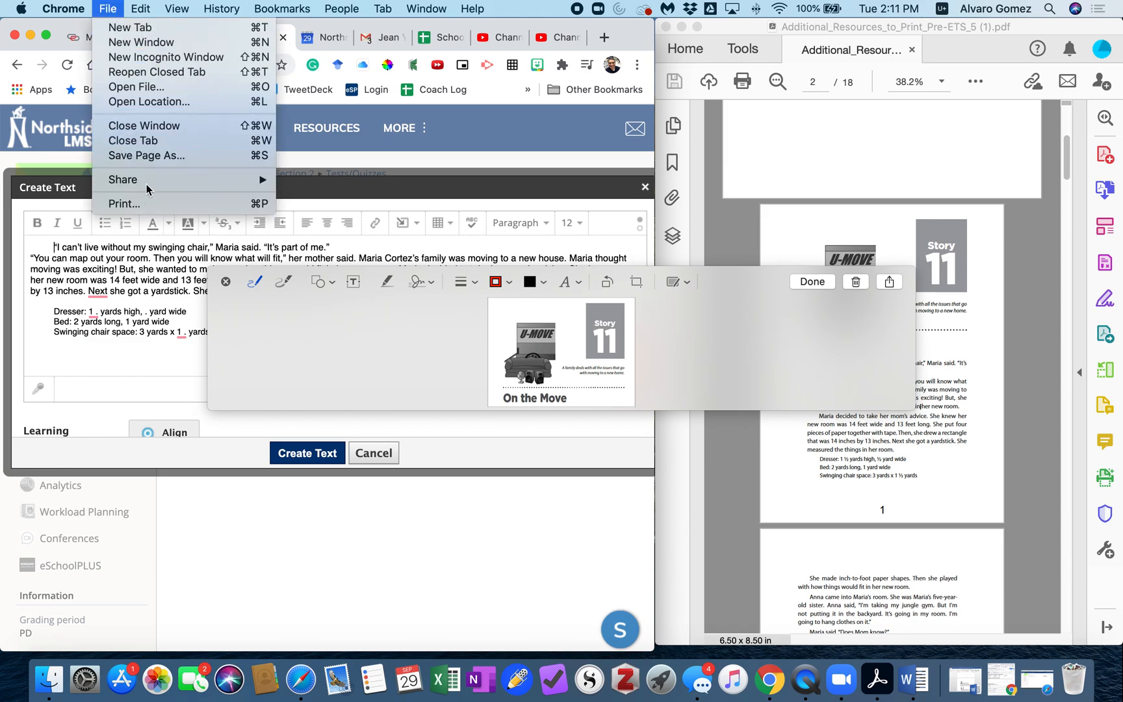
click(368, 364)
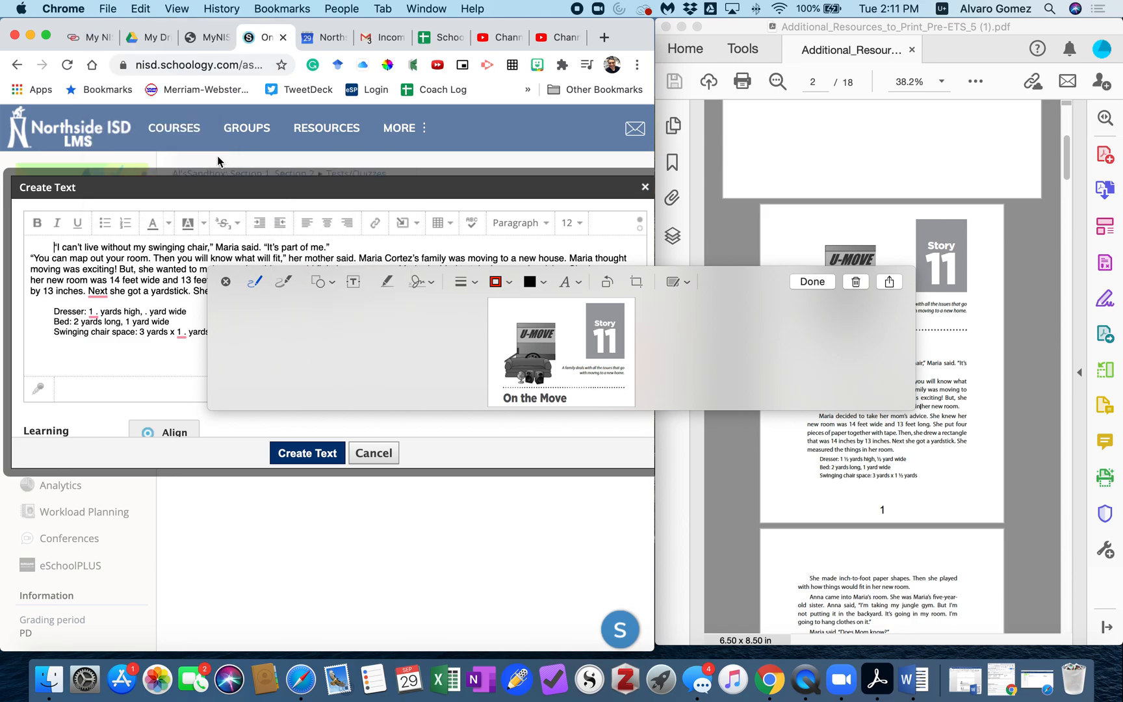
click(816, 282)
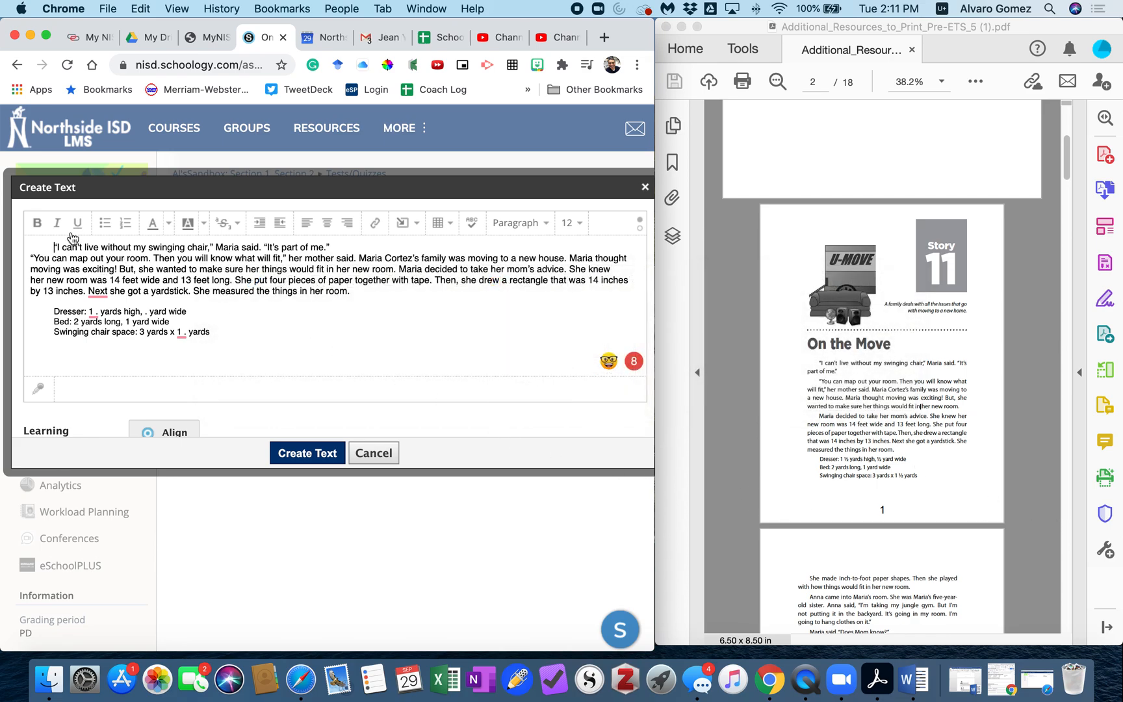
Add a blank line above the story's opening and insert the Desktop image "Screen Shot 2020-09-29 at 2.11.46 PM.png" there
key(Return)
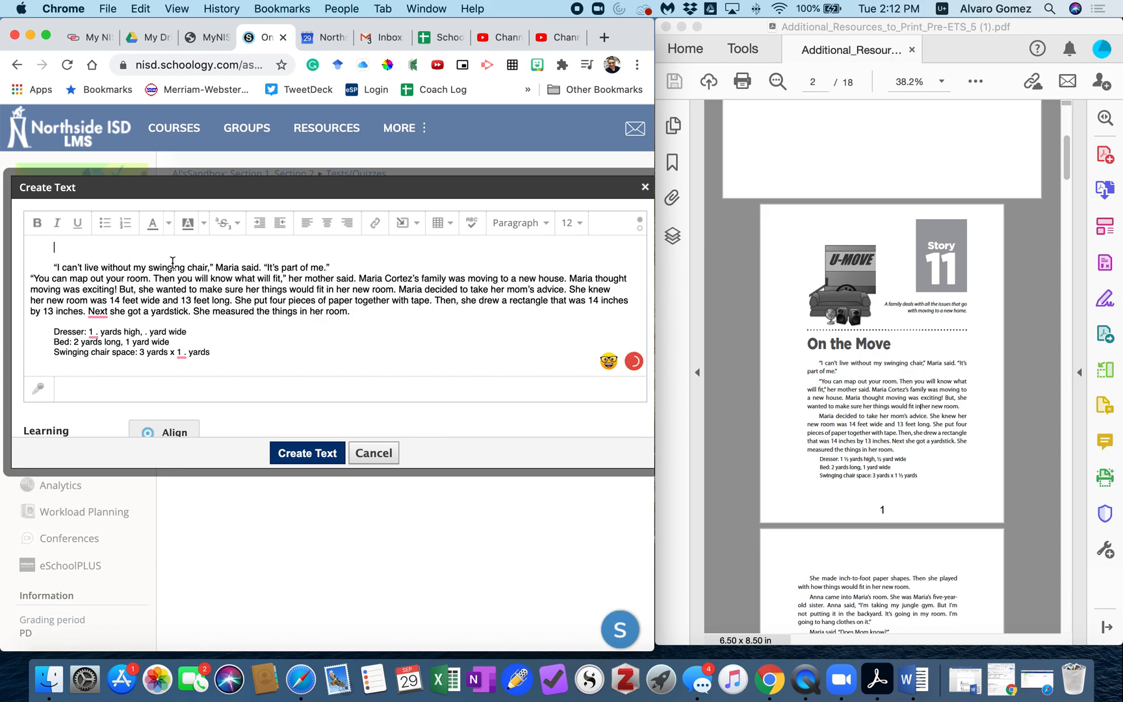
click(400, 227)
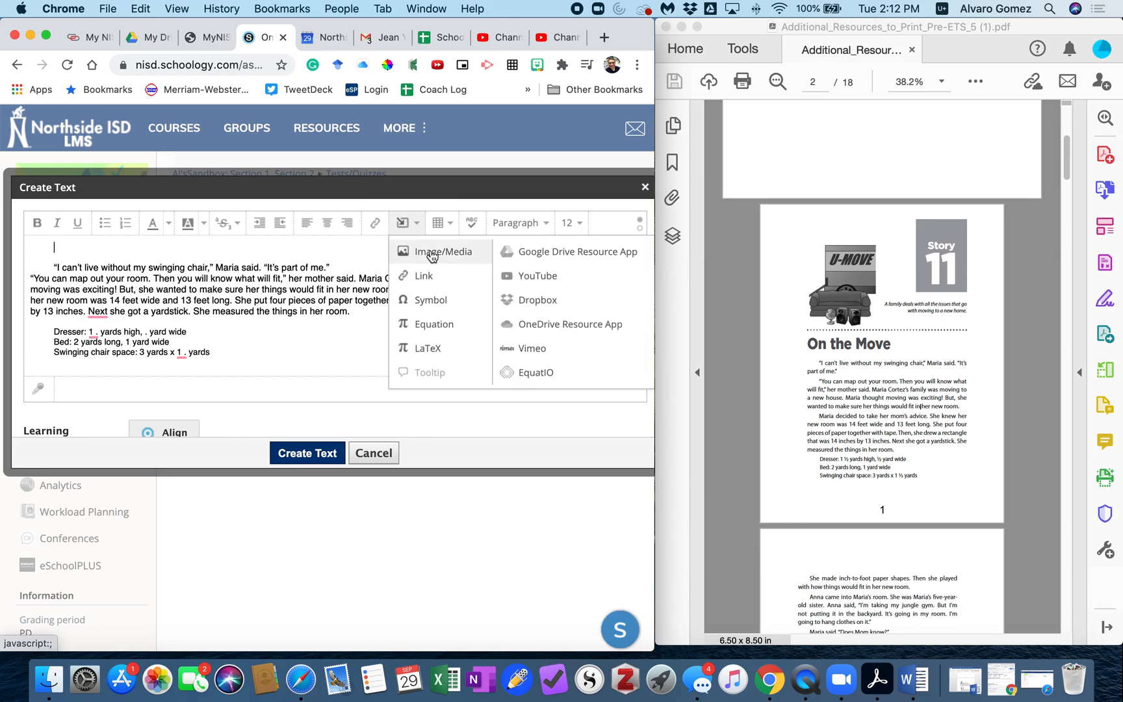
click(421, 248)
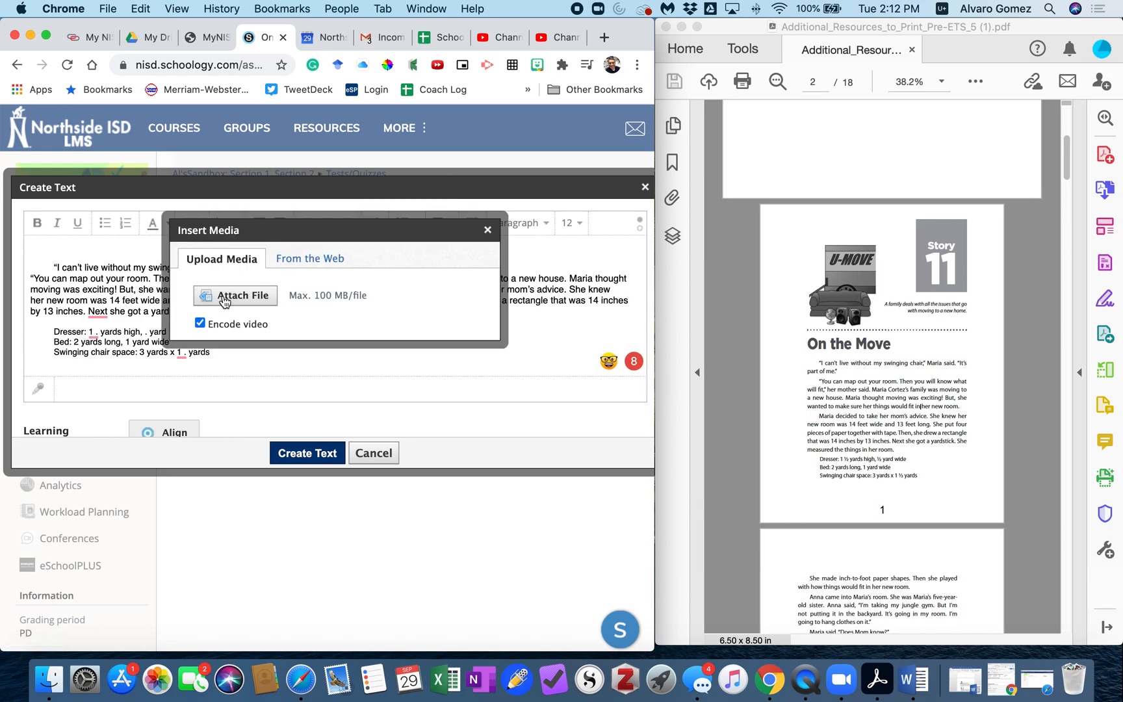
click(227, 297)
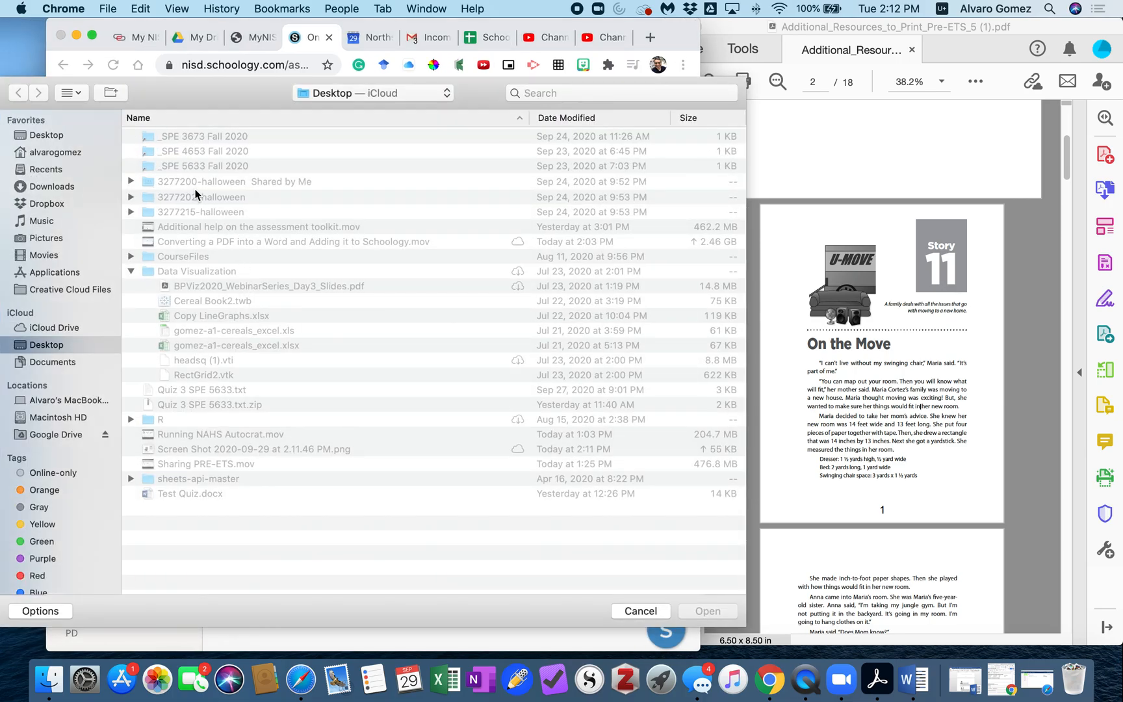
click(40, 138)
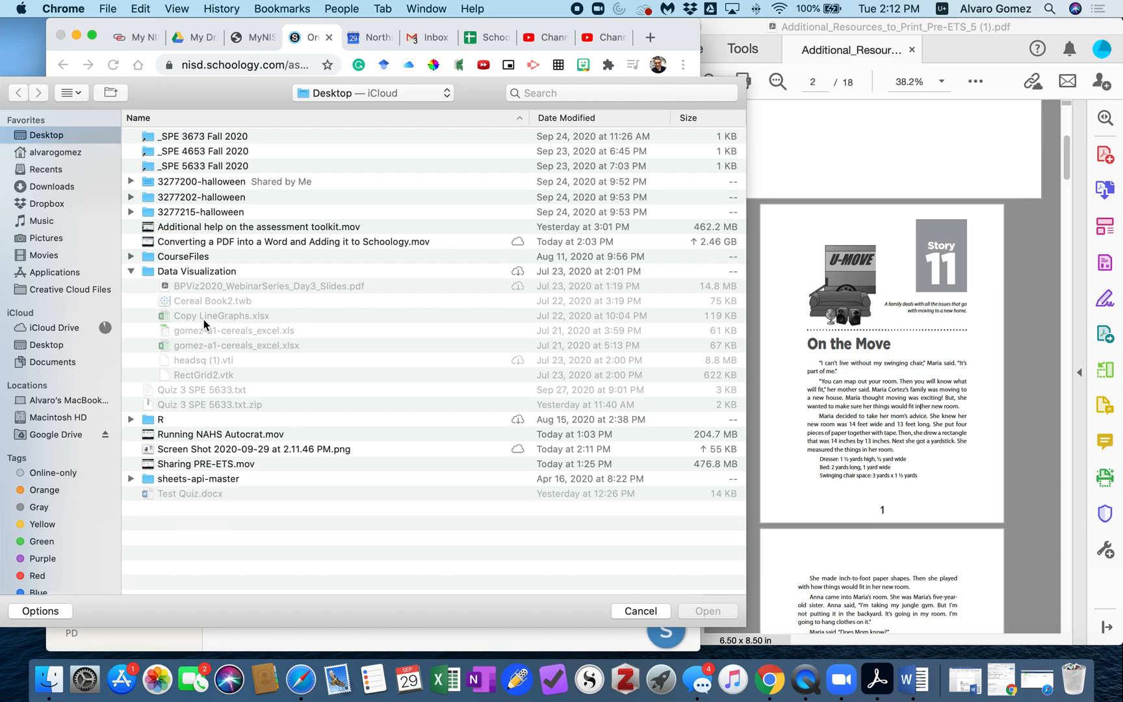
click(193, 452)
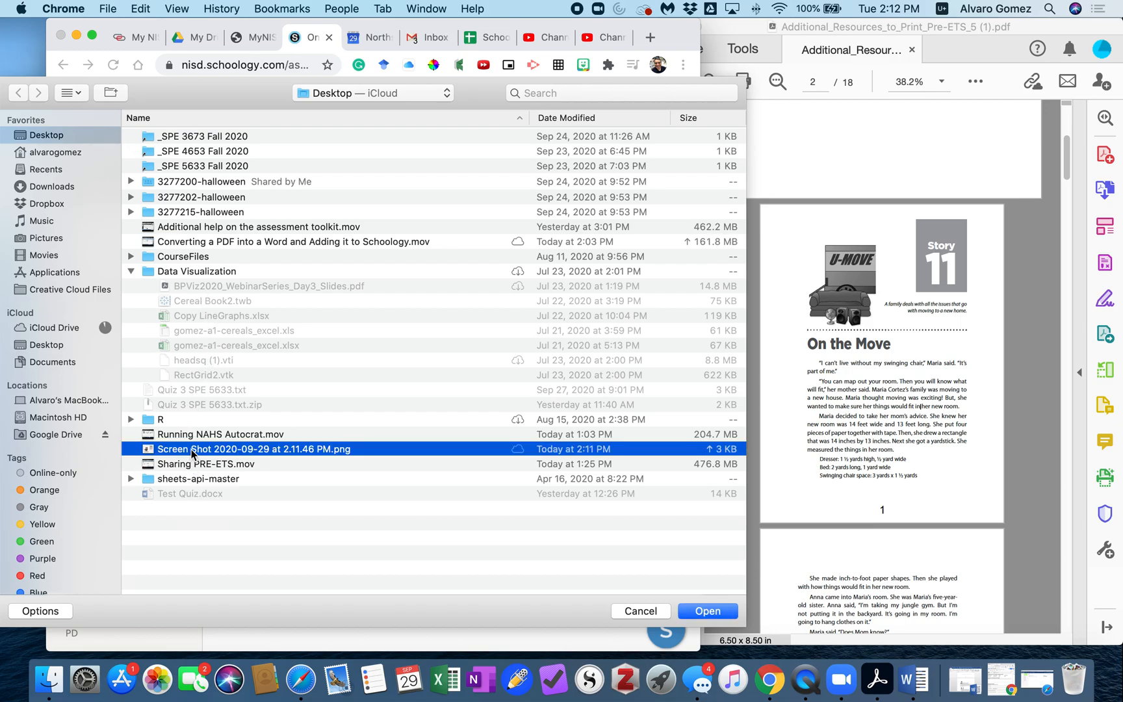
click(708, 611)
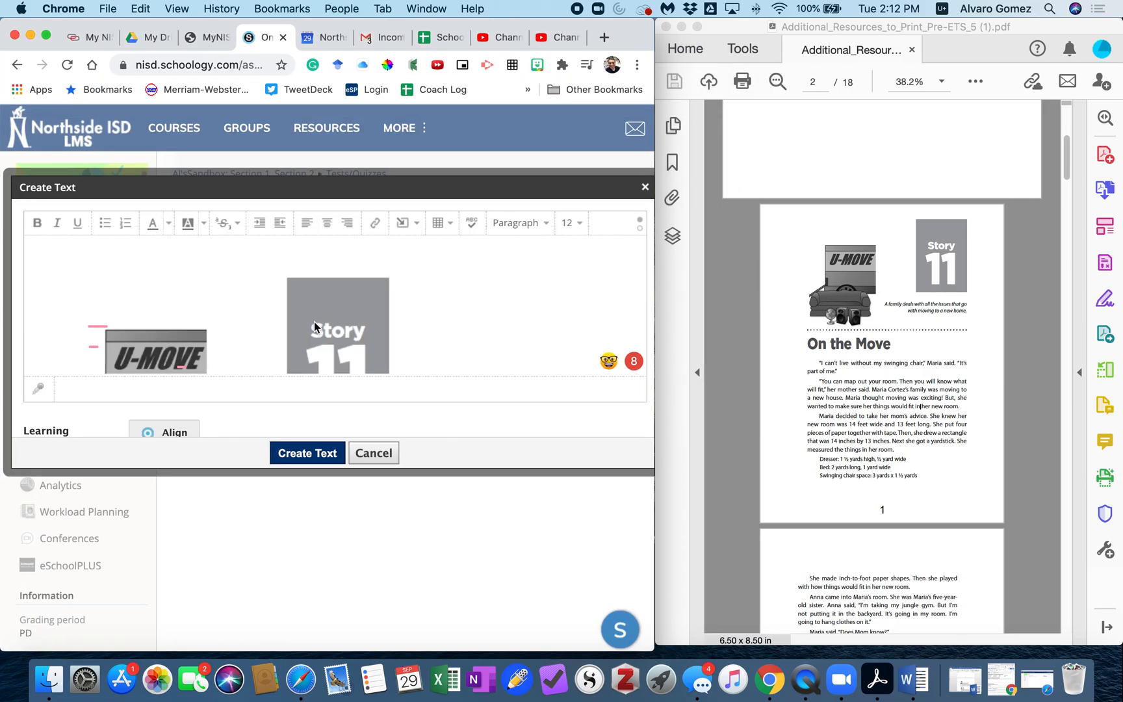
Shrink the inserted header image to a little over half its width and center it above the story text
scroll(328, 318, down, 3)
click(313, 308)
scroll(341, 308, up, 3)
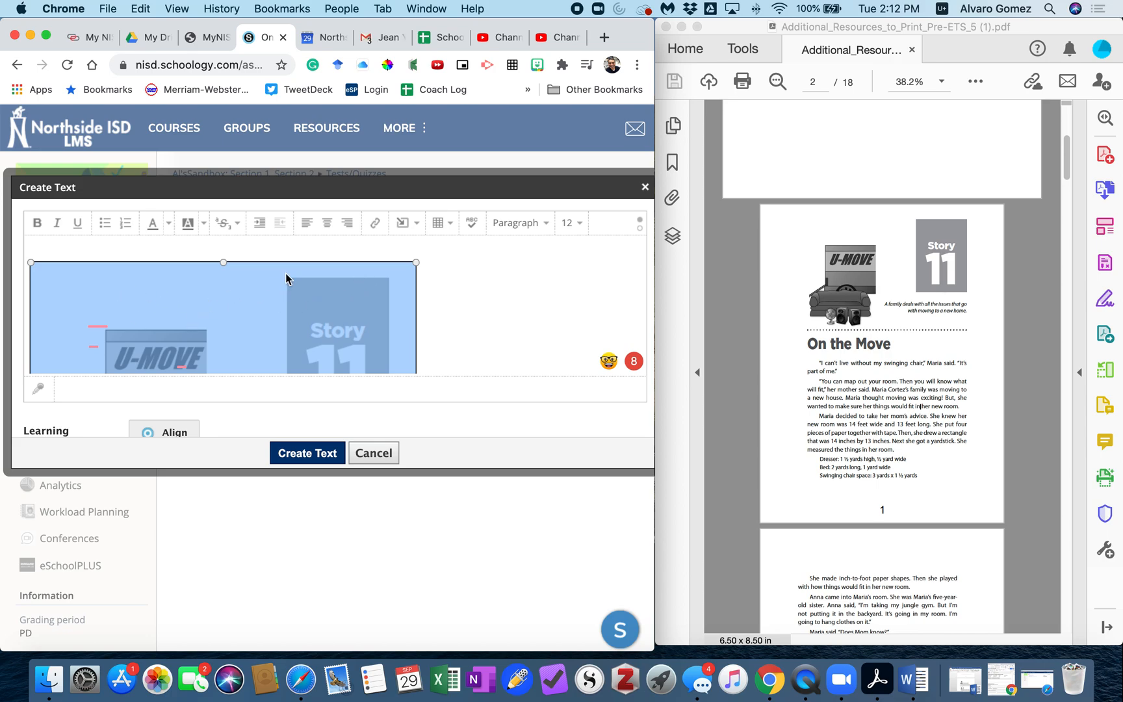
drag(416, 263, 256, 319)
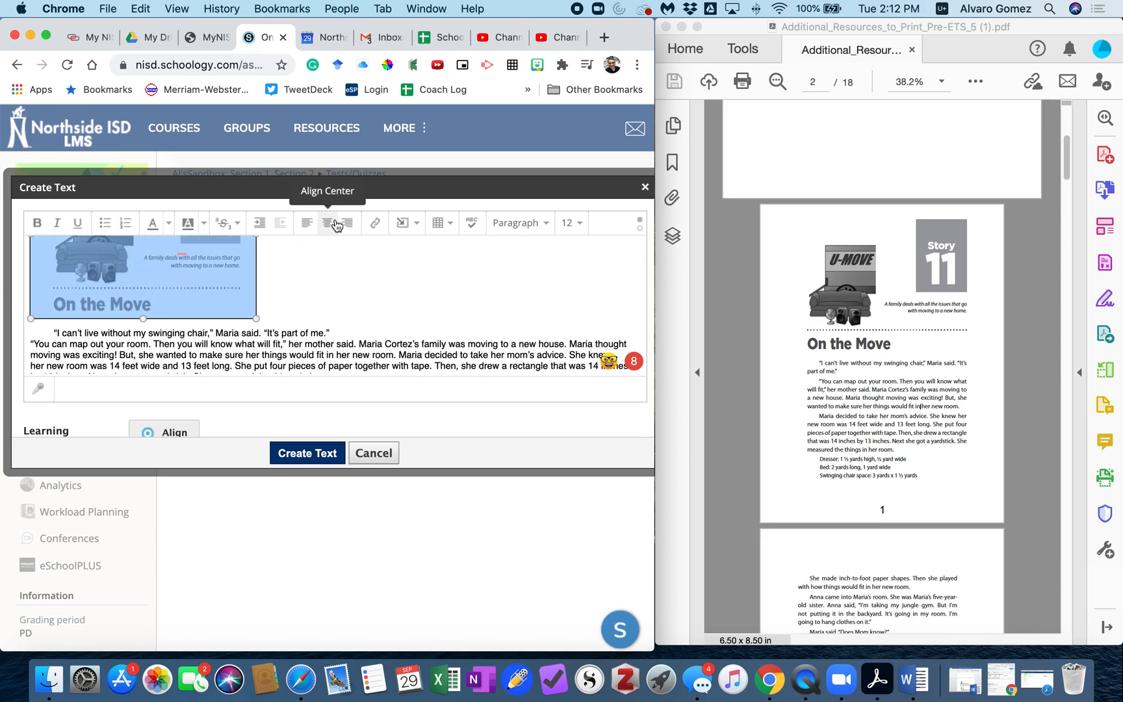
click(326, 222)
click(183, 285)
scroll(183, 284, up, 4)
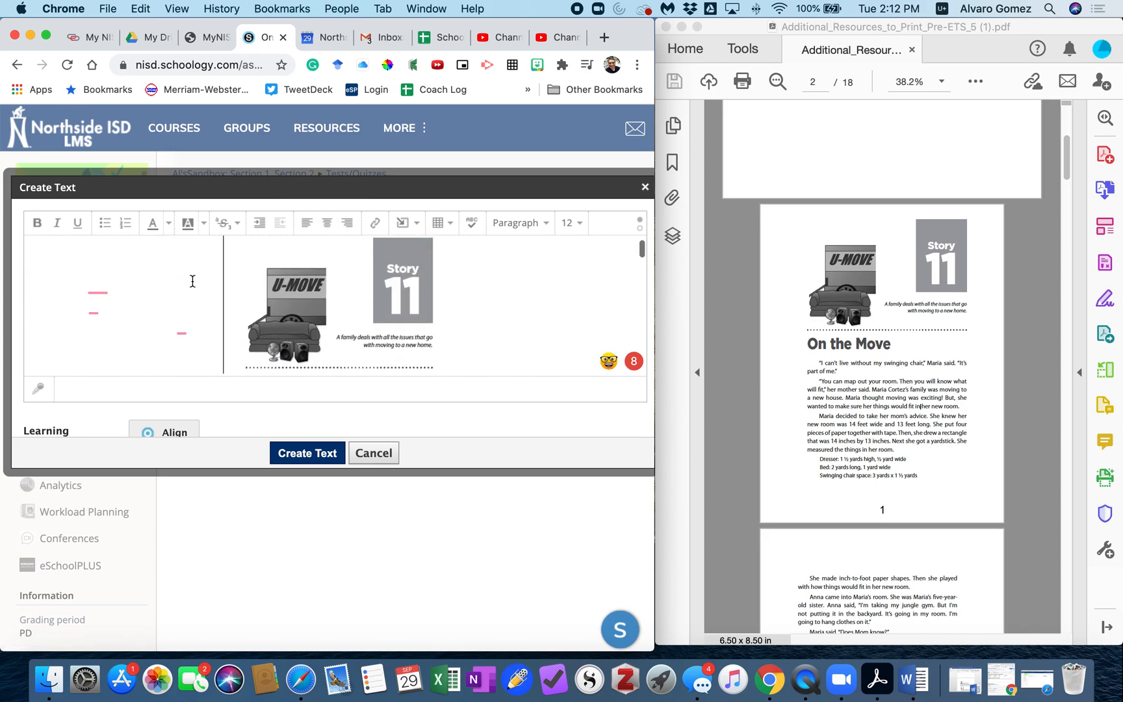
scroll(100, 299, down, 1)
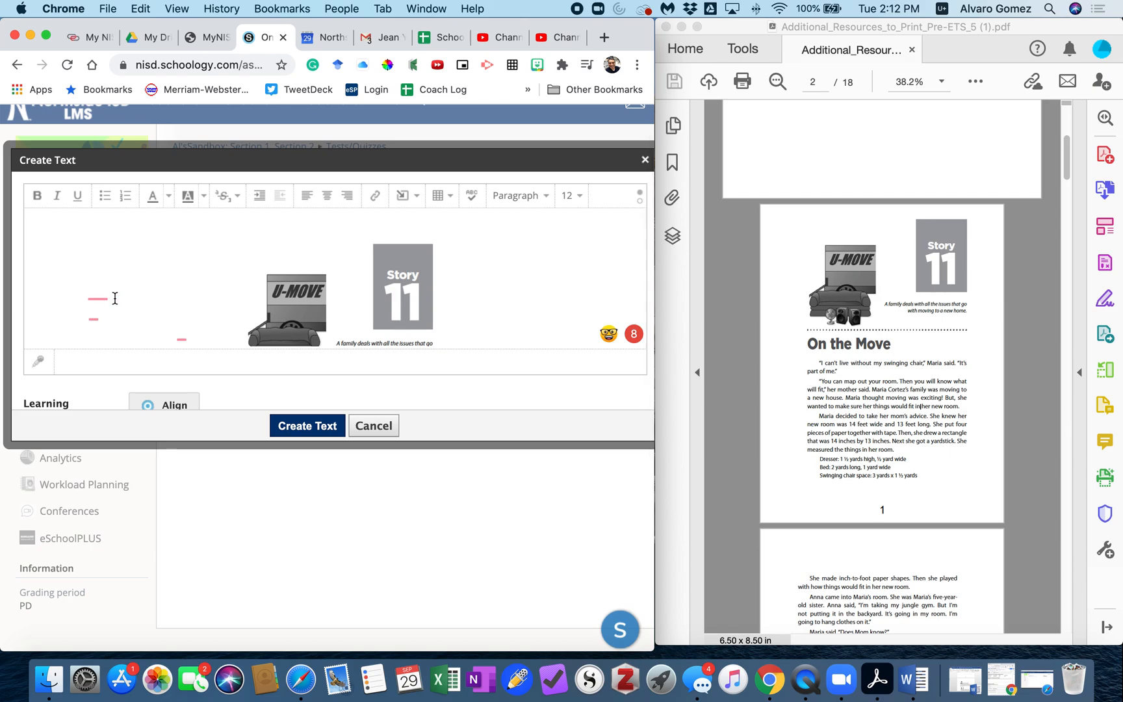
scroll(324, 279, down, 3)
scroll(340, 285, down, 5)
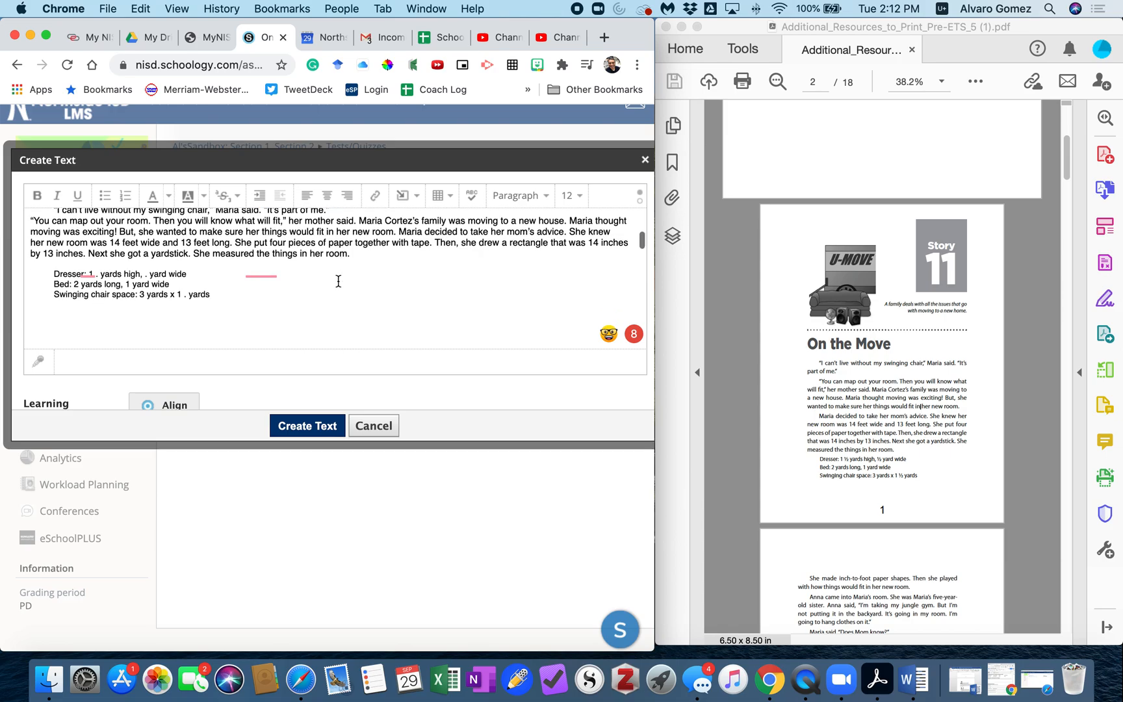
Look through the PDF's remaining story pages and the discussion and quiz question pages that follow the On the Move story
click(880, 384)
scroll(876, 406, down, 3)
scroll(877, 405, down, 20)
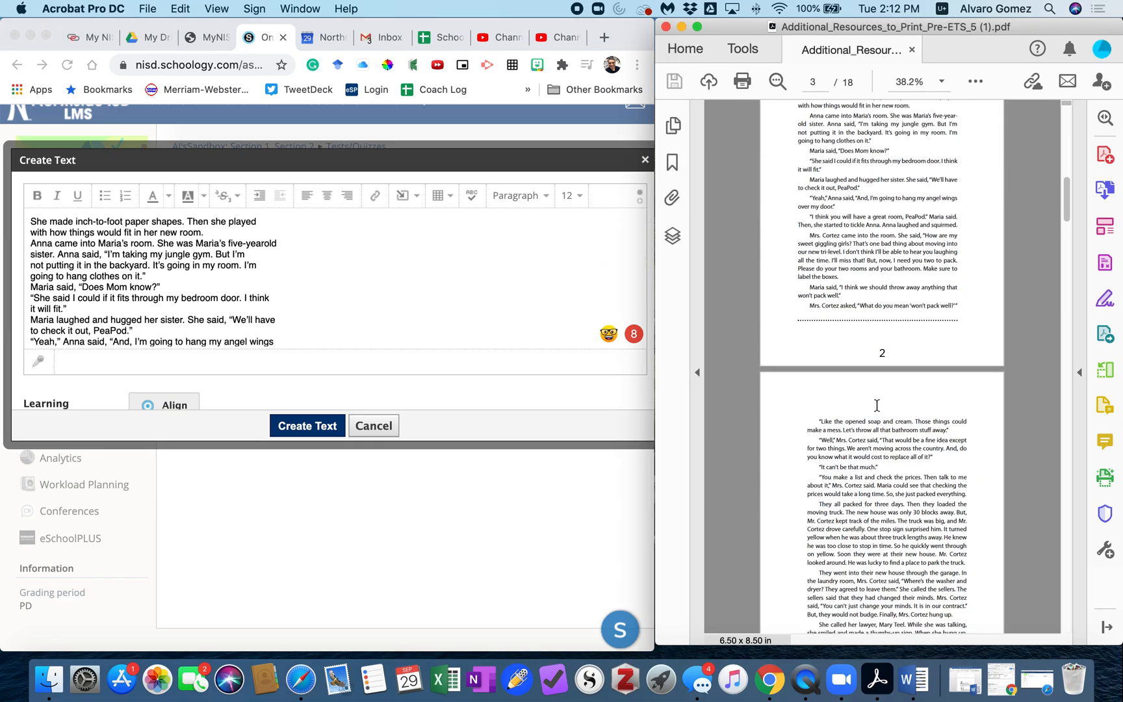
scroll(877, 404, up, 10)
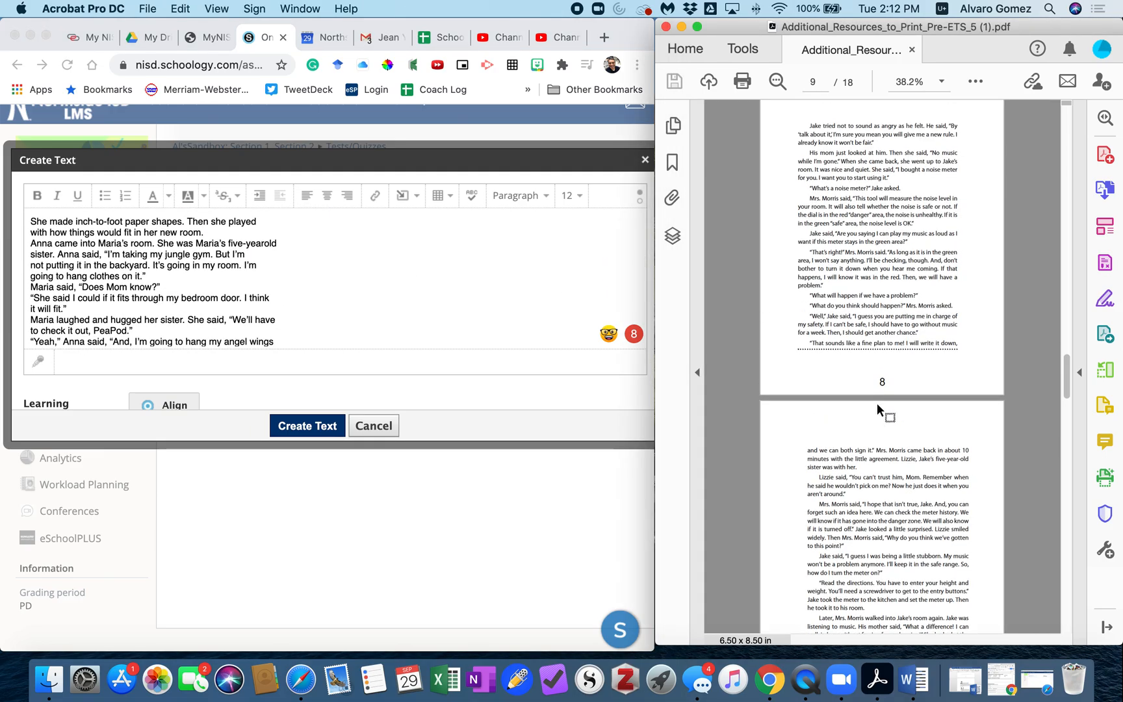
scroll(878, 404, up, 12)
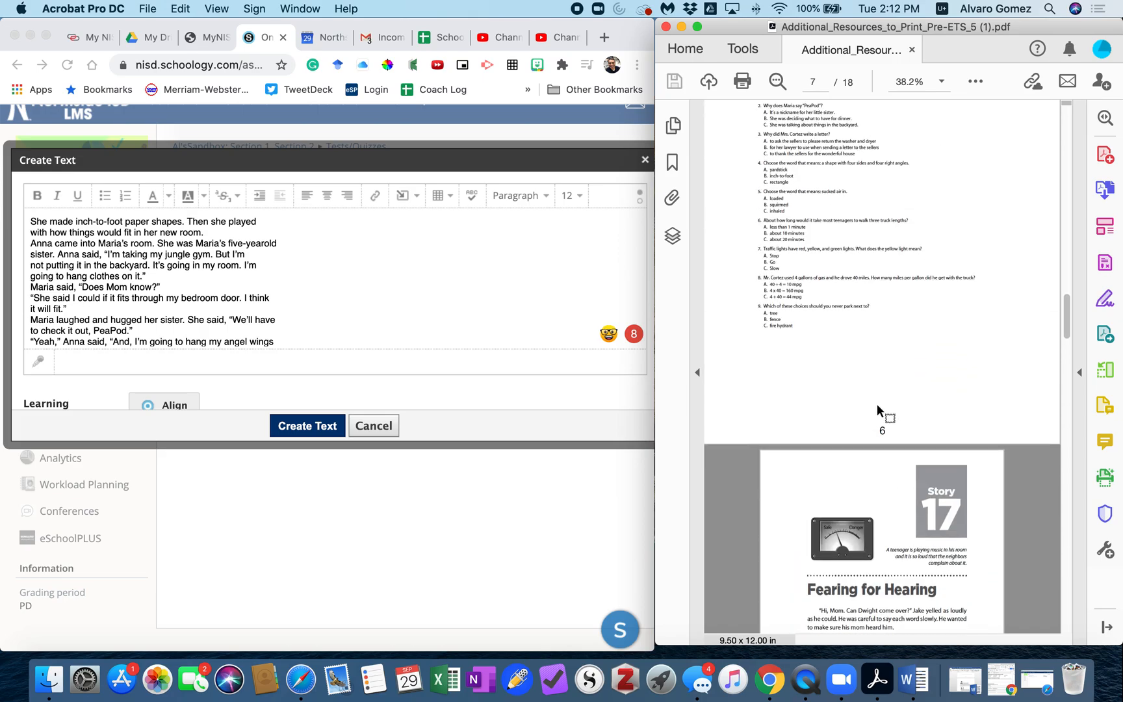
scroll(873, 361, up, 8)
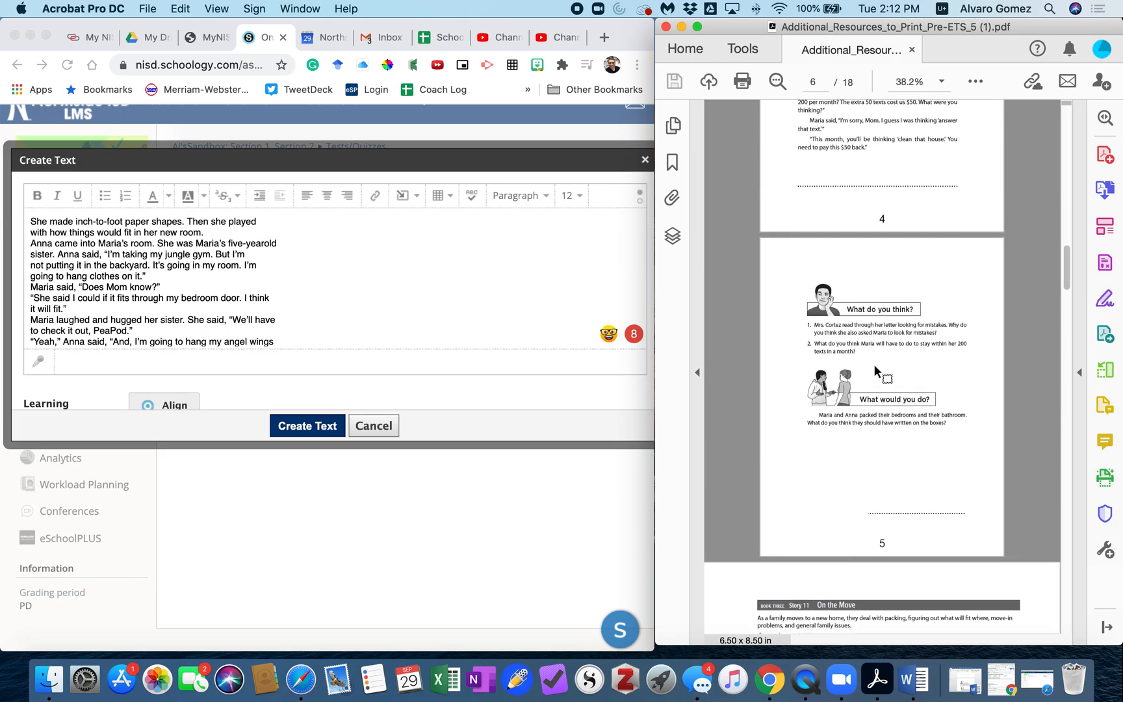
scroll(867, 520, up, 8)
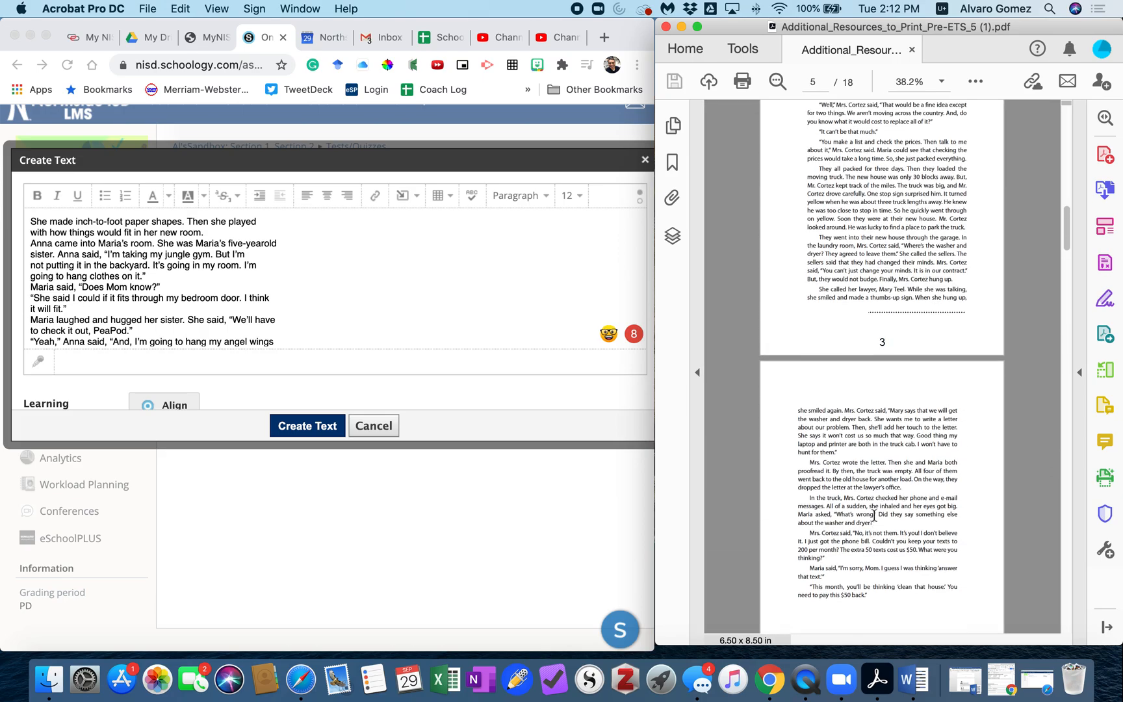
scroll(1065, 214, down, 5)
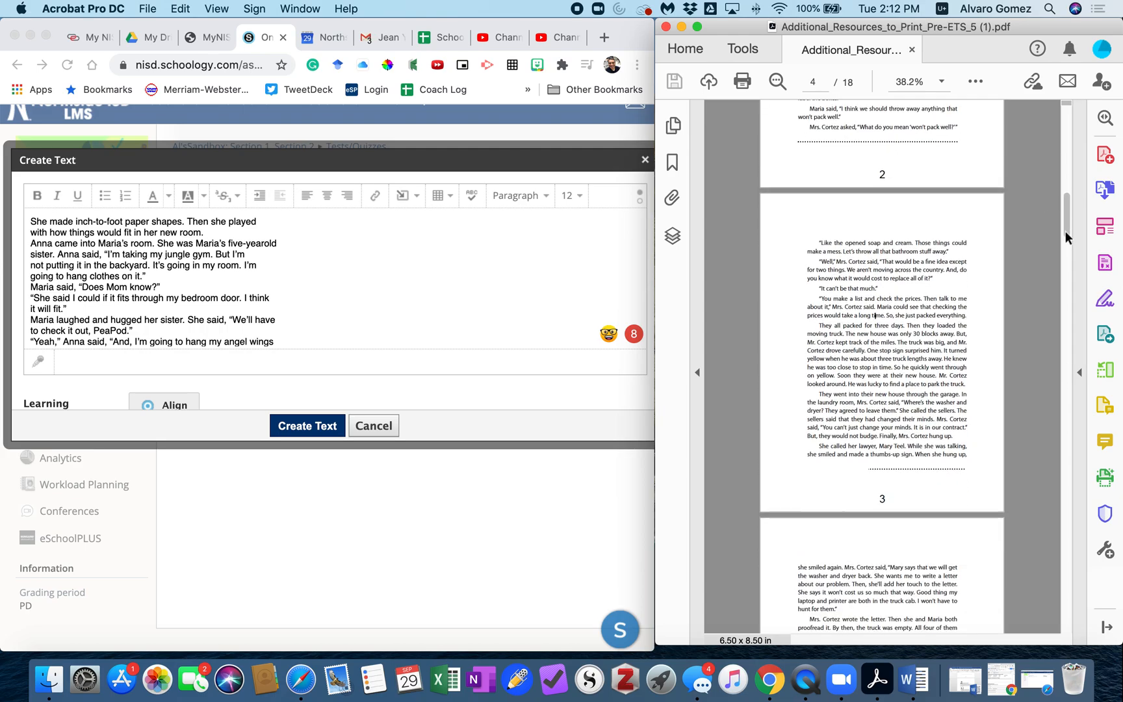
Check the story text in the editor and create the Text item in the quiz
click(311, 370)
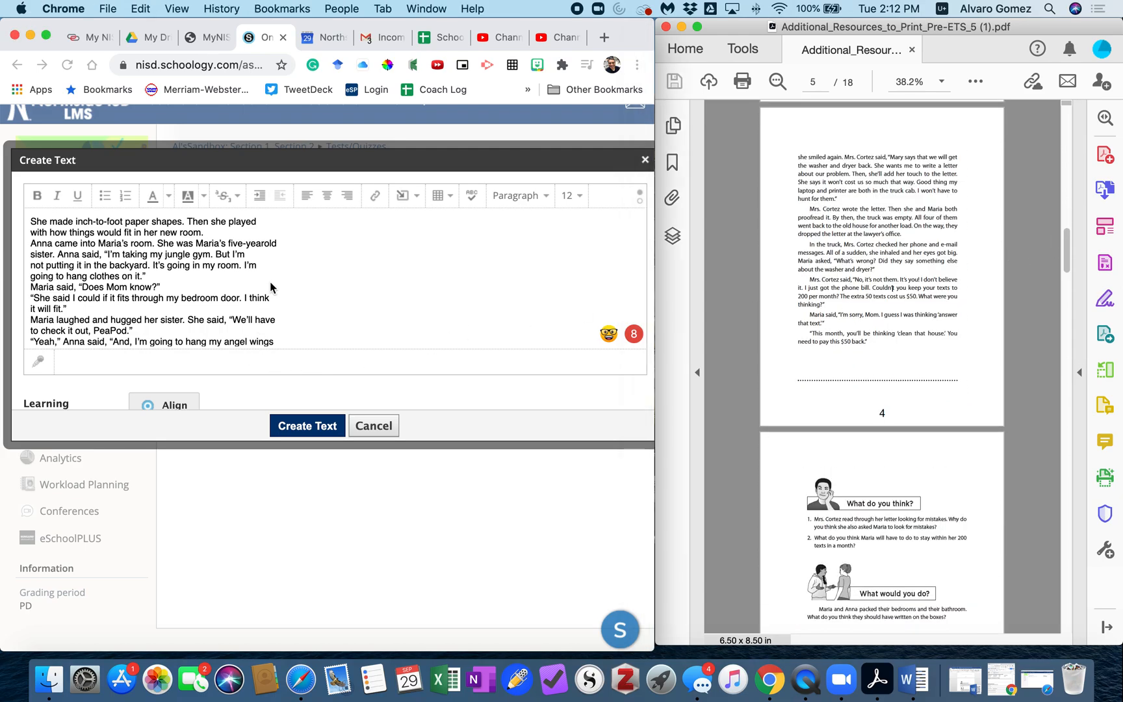
scroll(288, 301, down, 5)
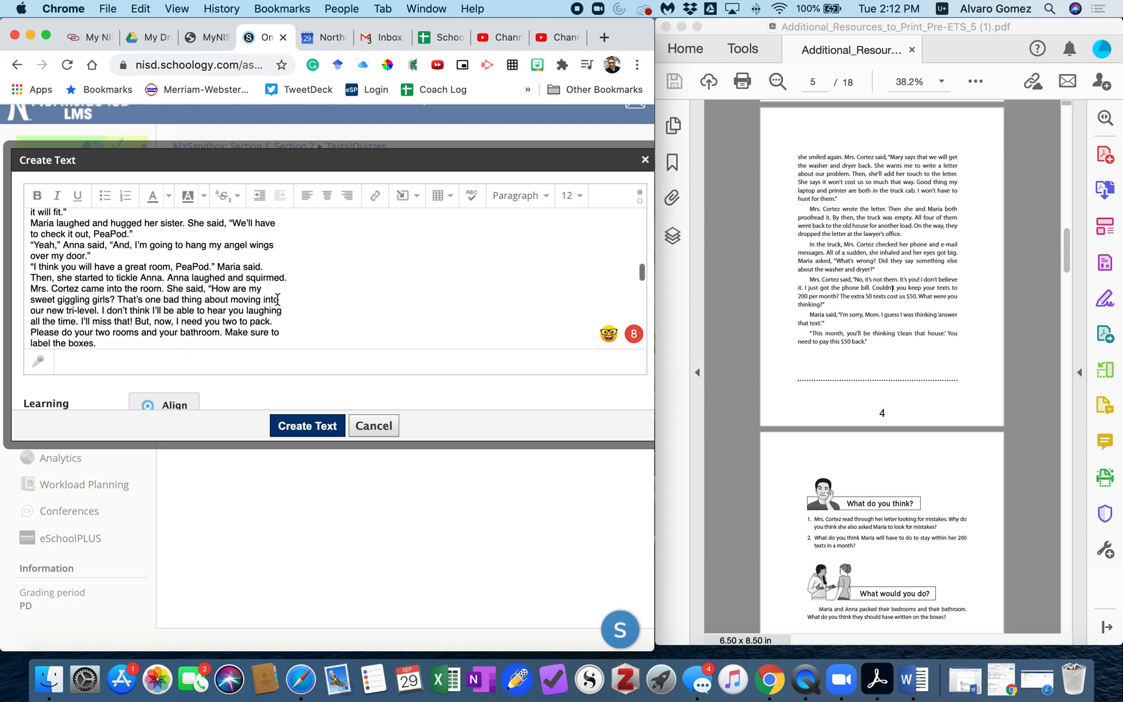
click(312, 426)
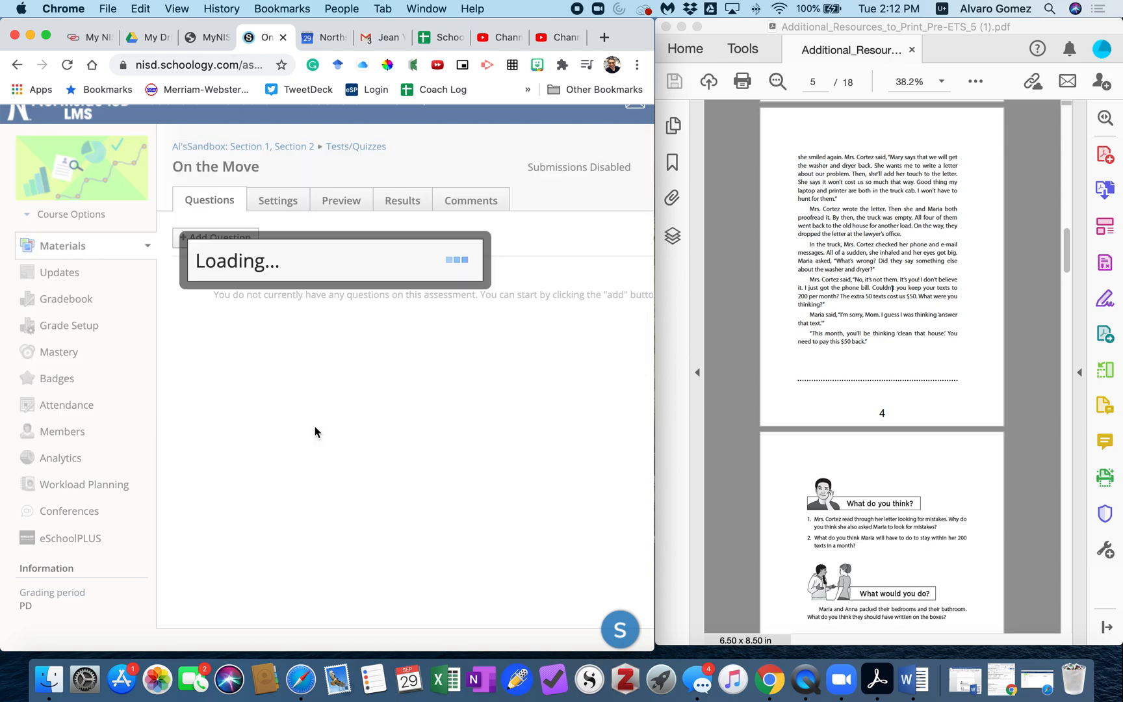
Review the saved story item in the quiz's question list, from the header image through the last paragraph
scroll(351, 426, down, 10)
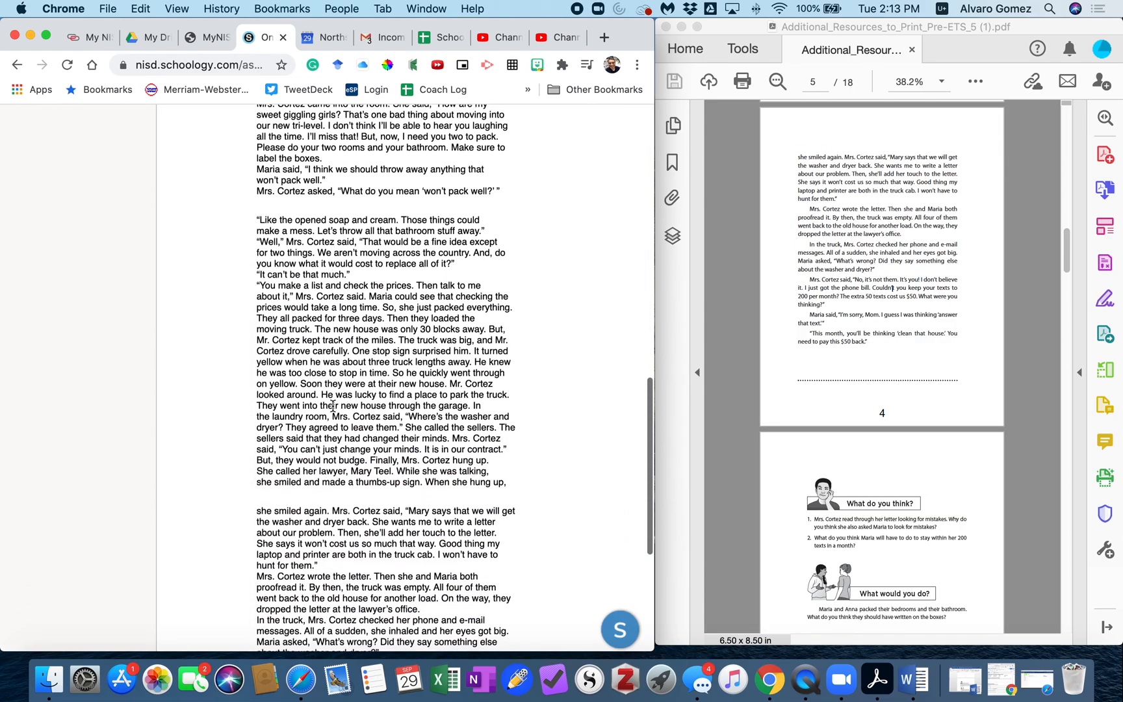
scroll(369, 300, up, 3)
scroll(369, 301, up, 8)
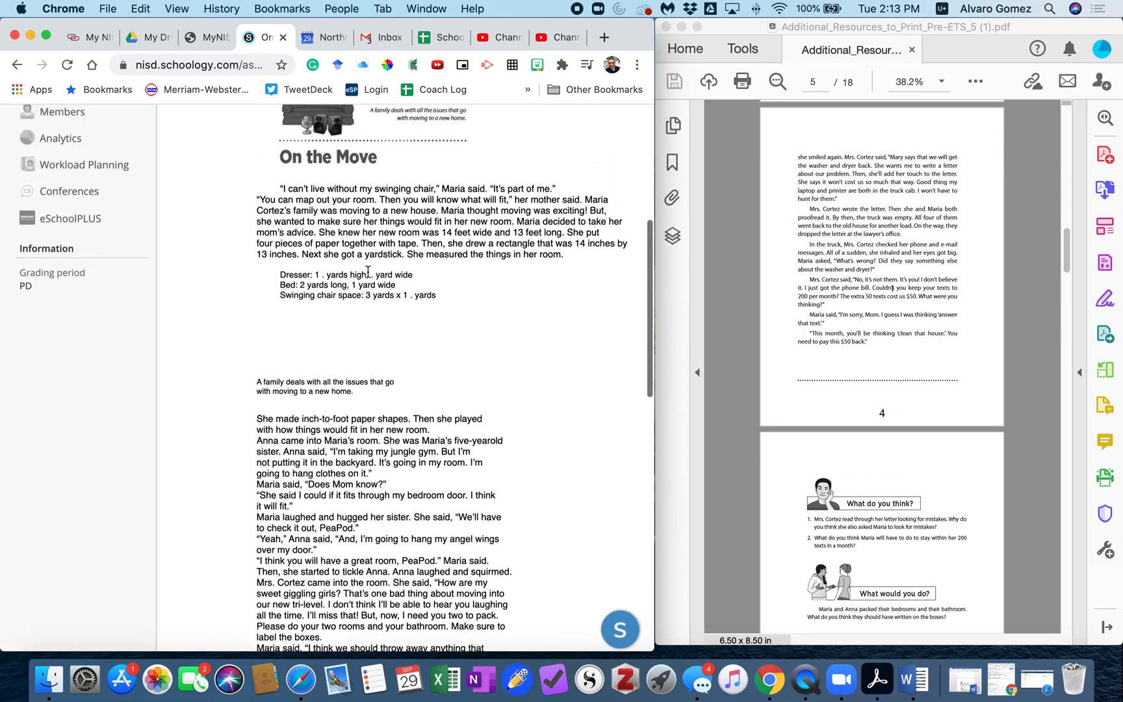
scroll(351, 372, down, 3)
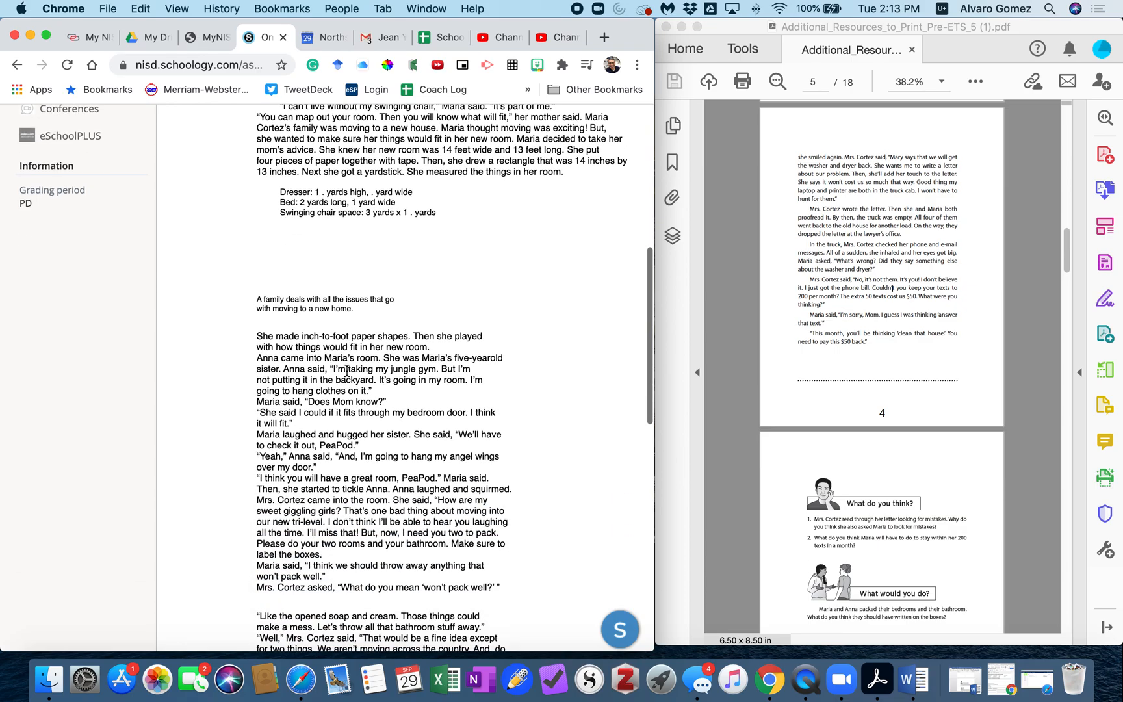
scroll(373, 421, down, 2)
scroll(324, 338, up, 2)
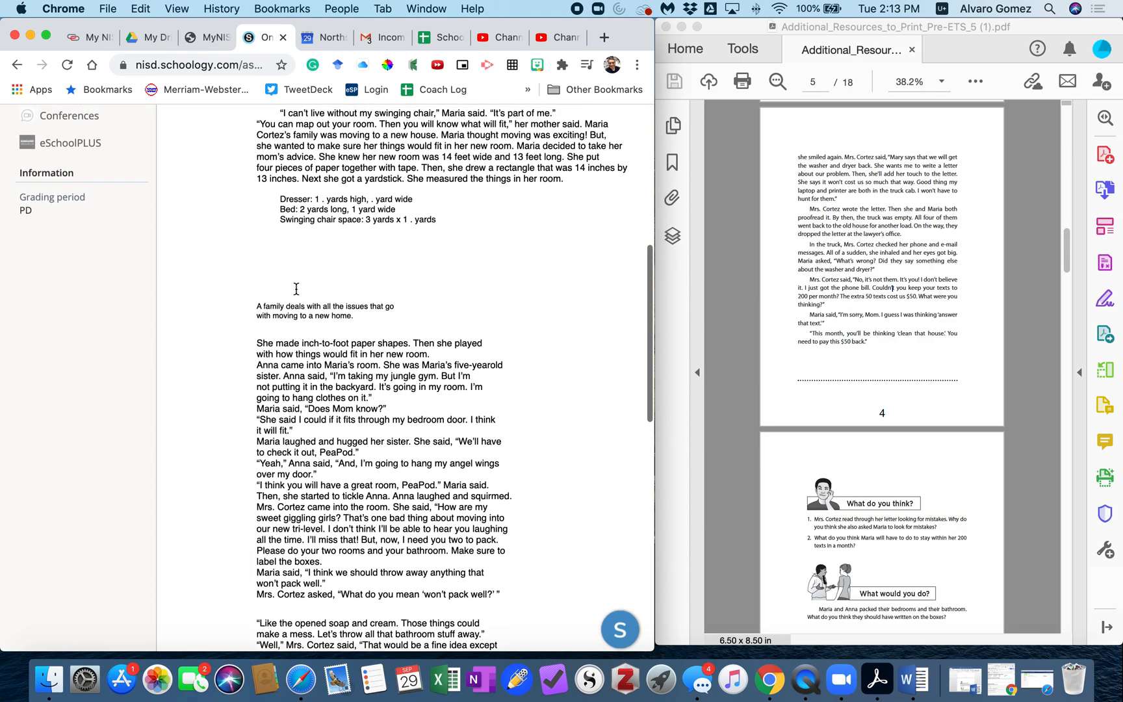
scroll(305, 272, down, 1)
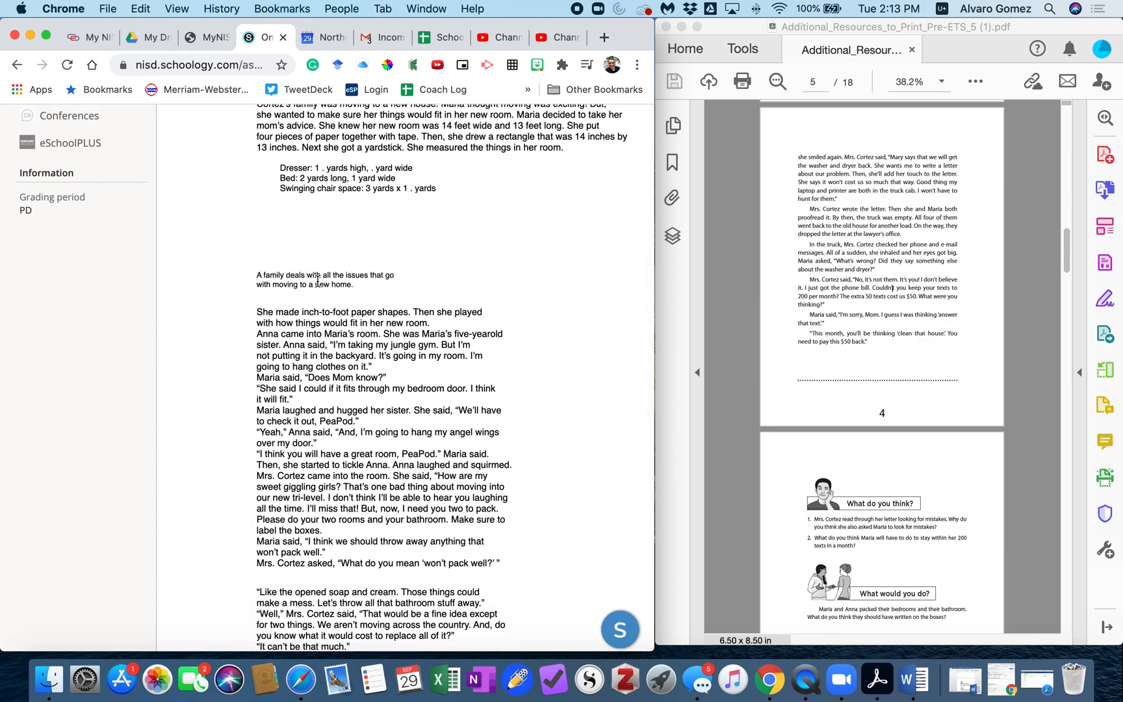
scroll(318, 281, down, 20)
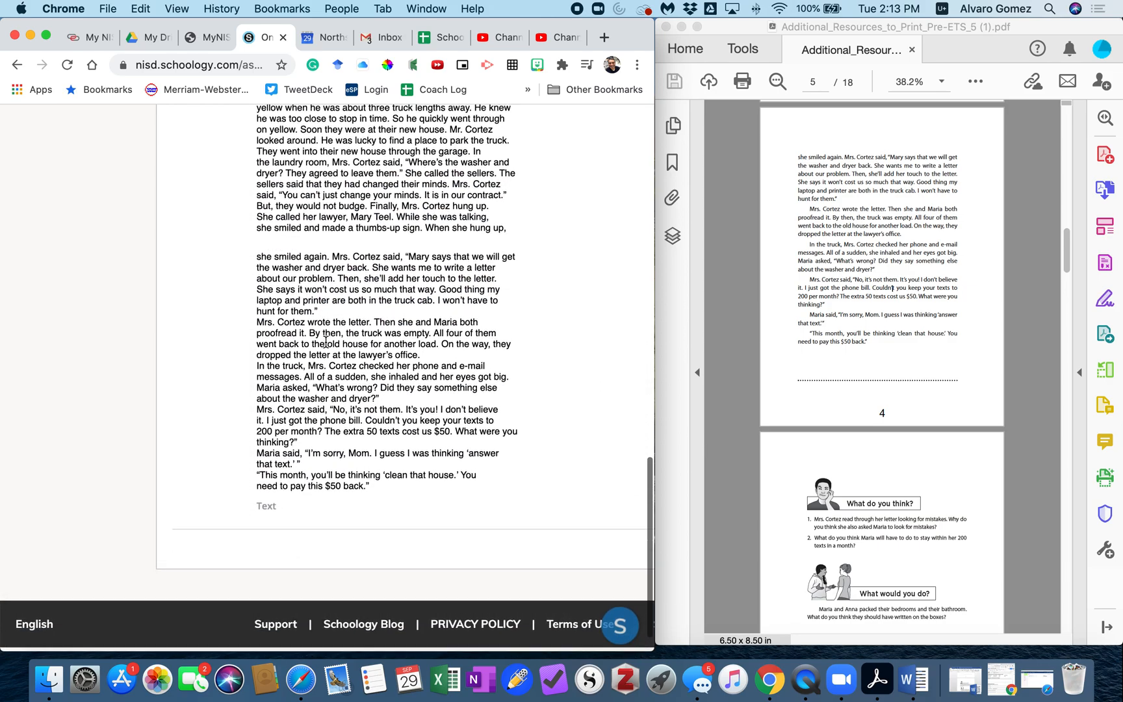
scroll(325, 342, up, 15)
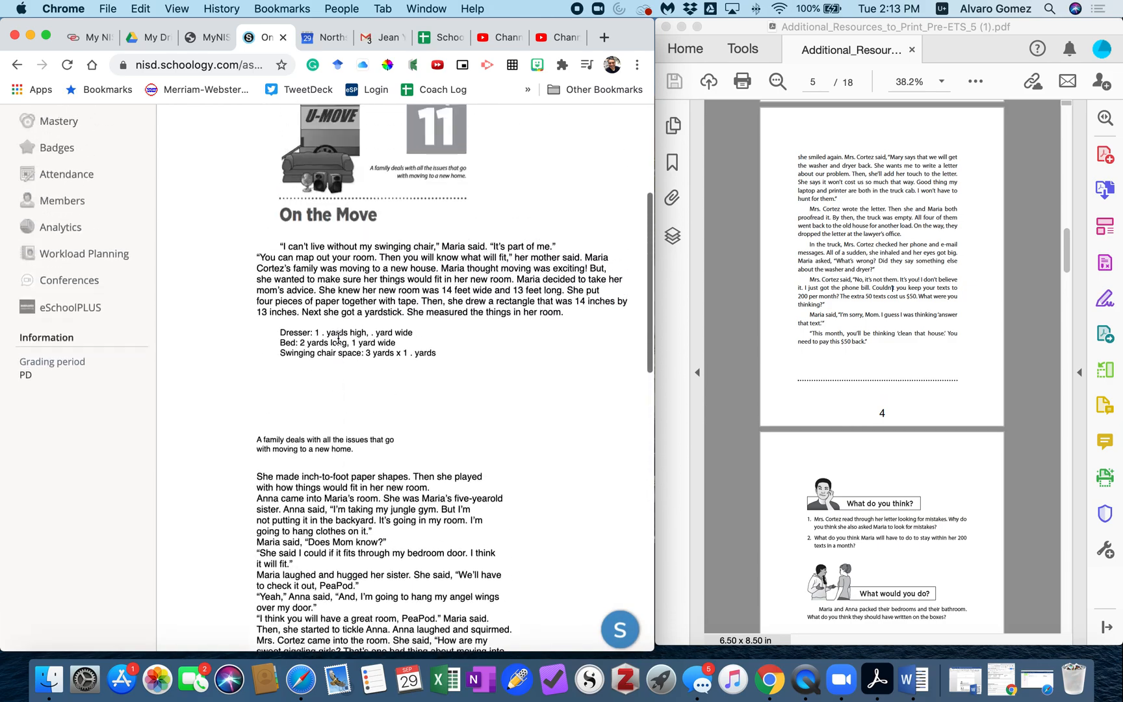
scroll(338, 338, up, 6)
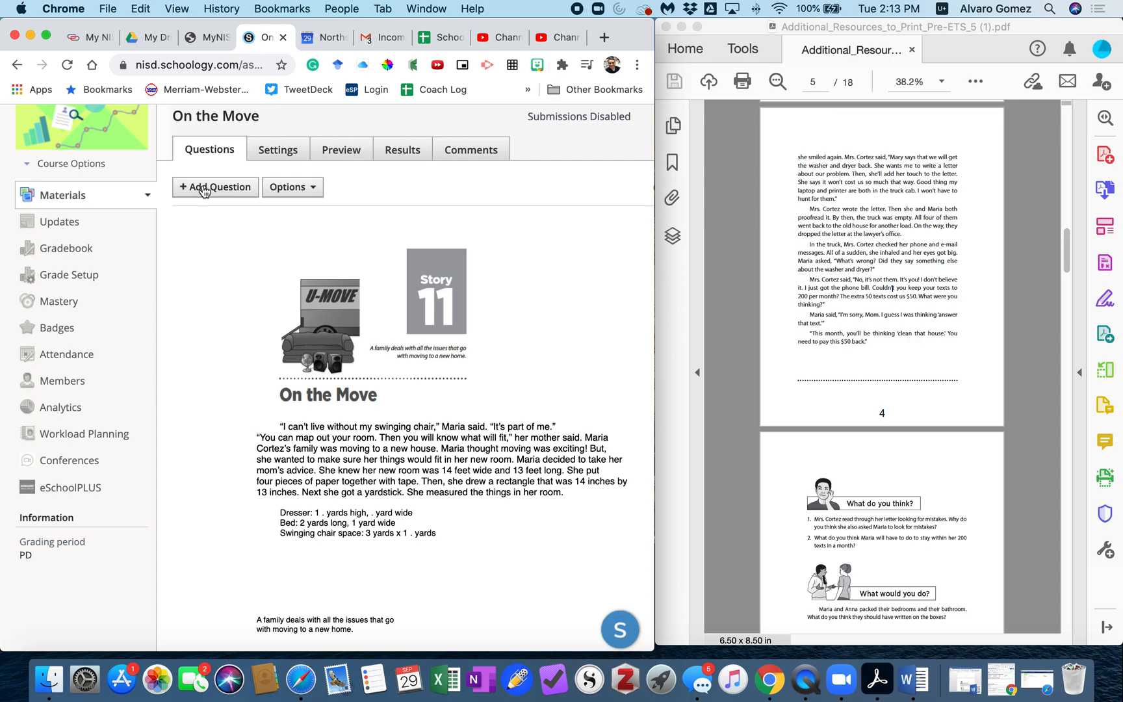
Bring the PDF's "What do you think?" page into view and start a new Short-Answer/Essay question in the quiz
scroll(866, 520, down, 5)
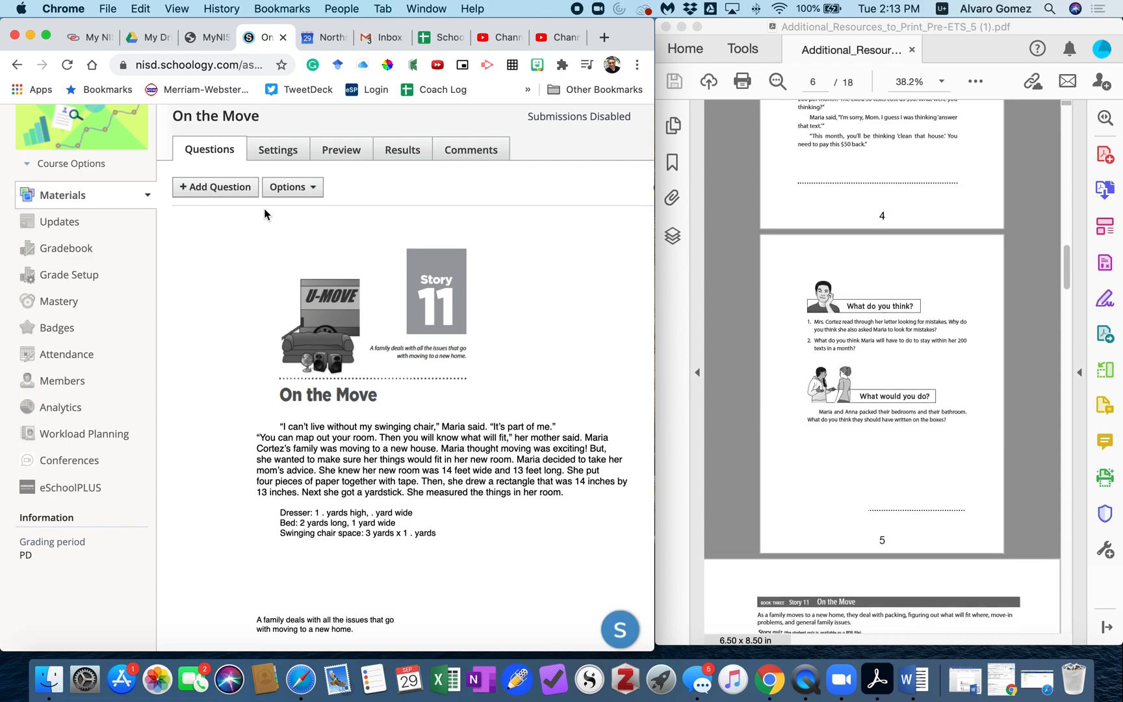
click(198, 188)
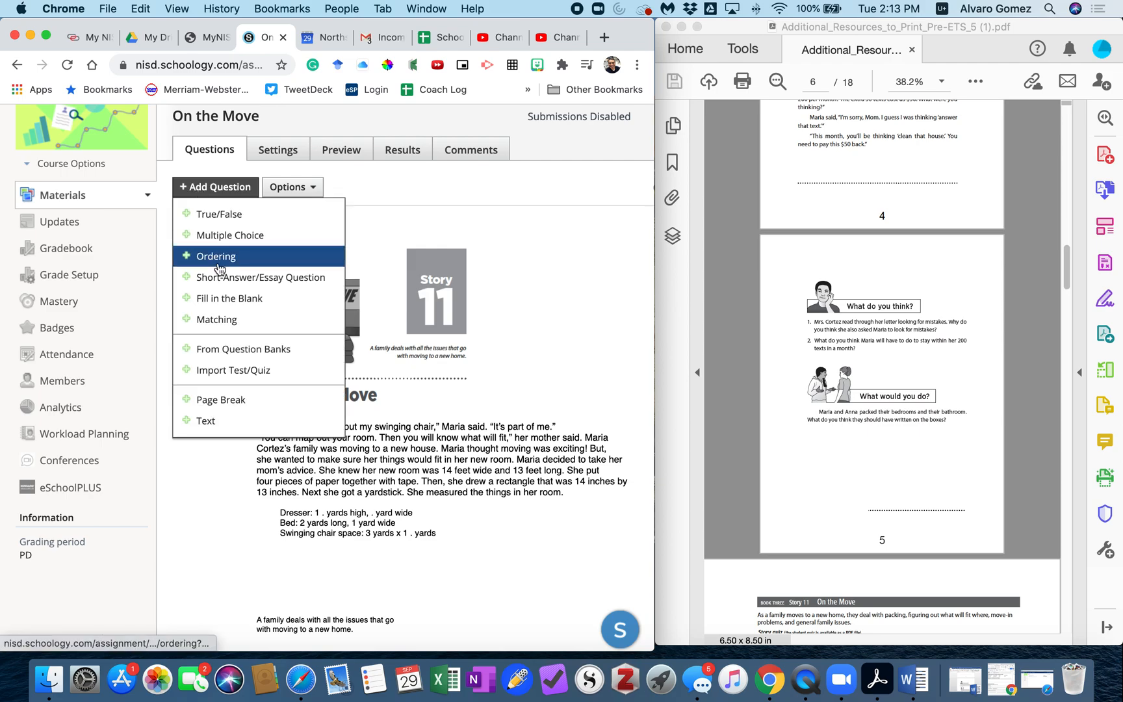
click(251, 279)
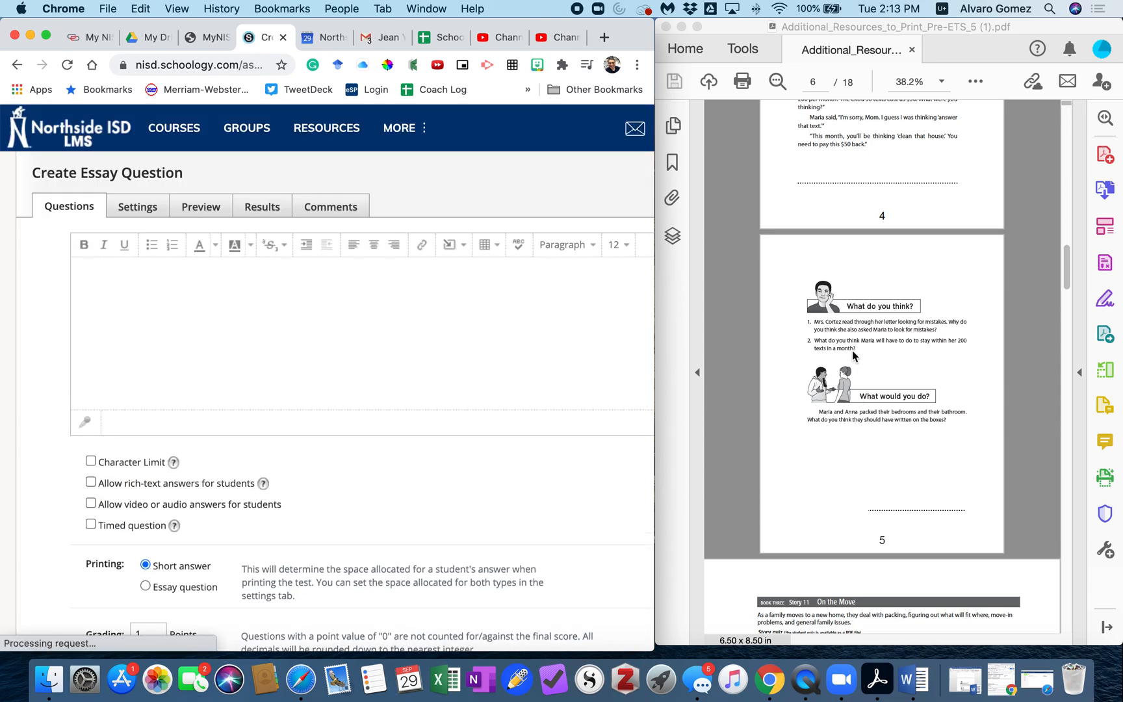
Copy the first "What do you think?" question from PDF page 5 into the essay question's text
click(857, 324)
drag(942, 329, 821, 328)
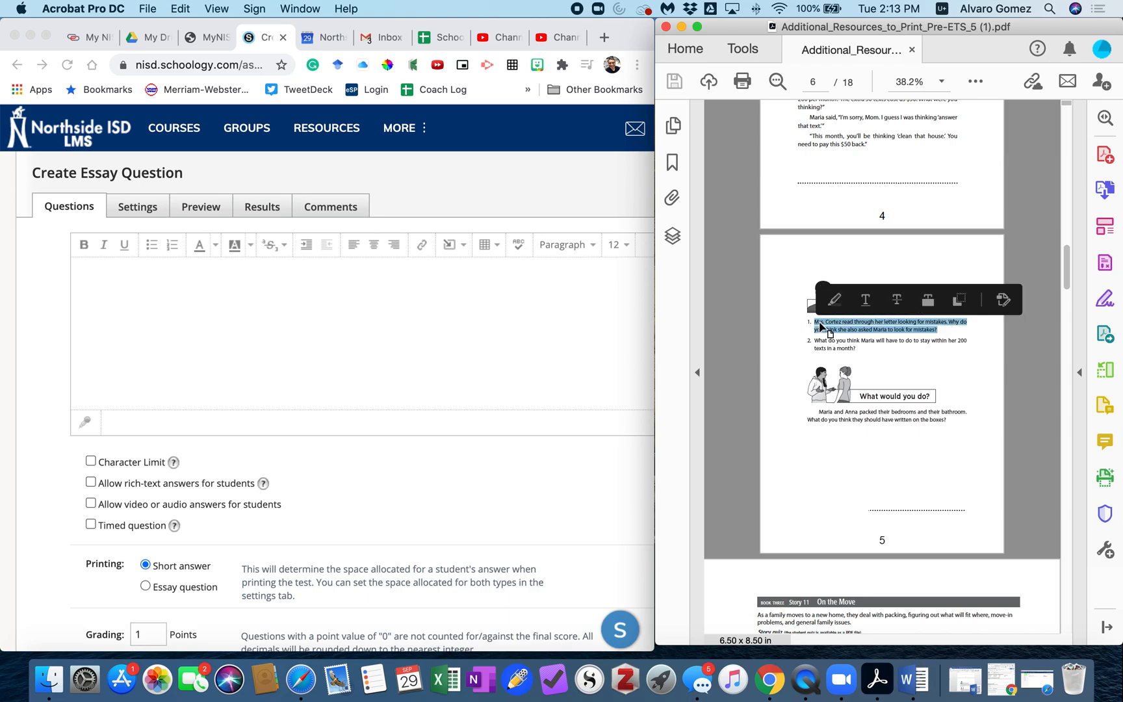
right_click(820, 327)
click(839, 327)
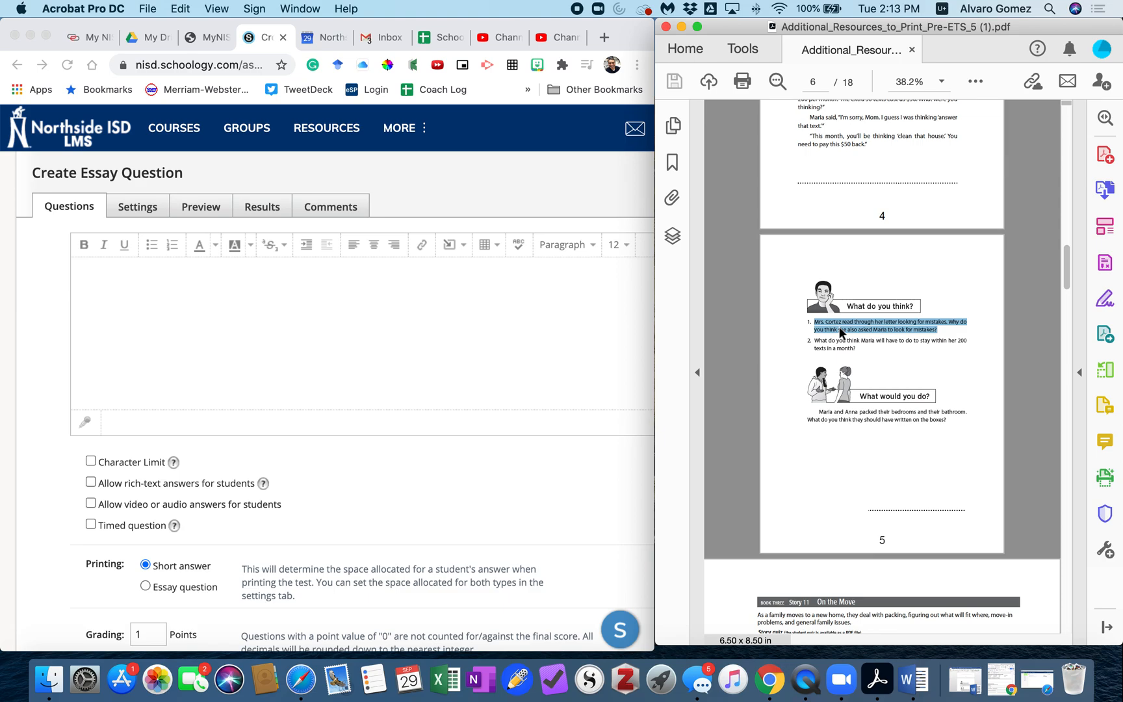
click(175, 302)
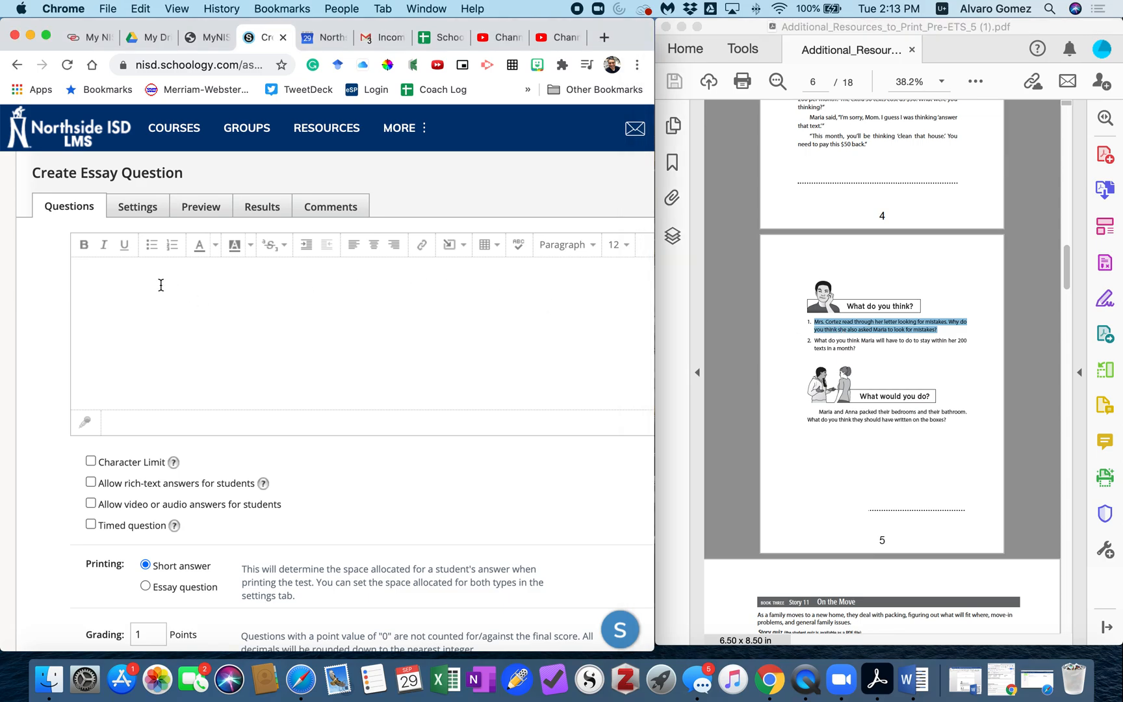
right_click(160, 285)
click(192, 386)
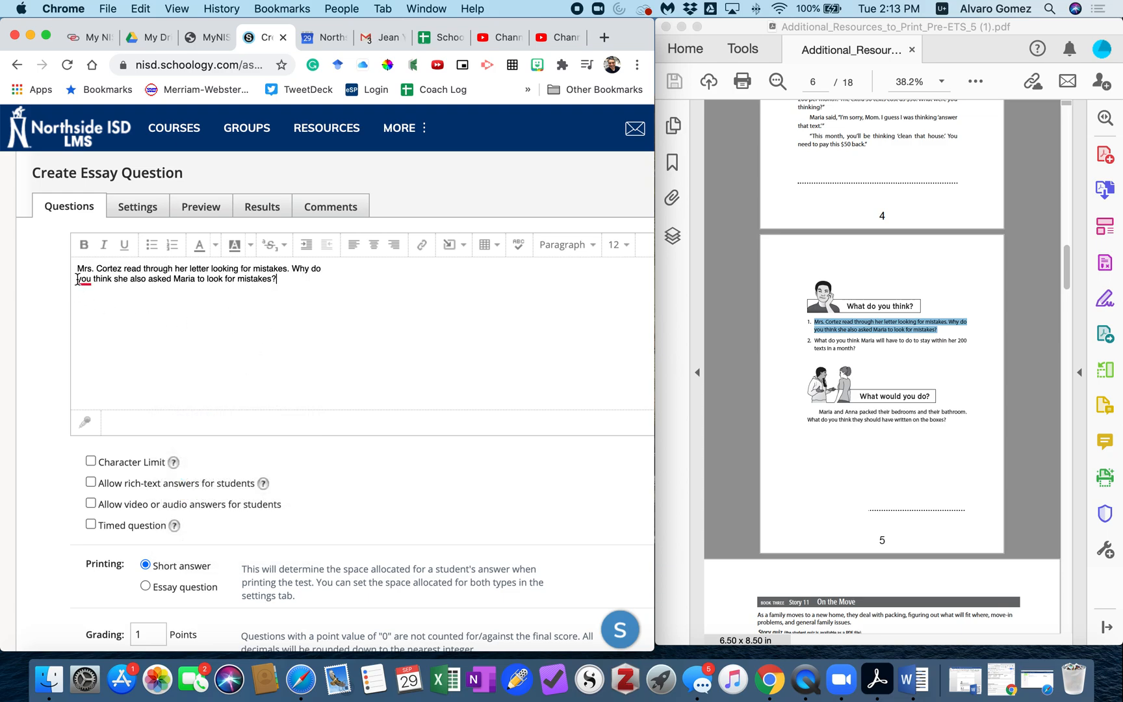
Join the pasted question's two lines into one and add a blank line above it
key(BackSpace)
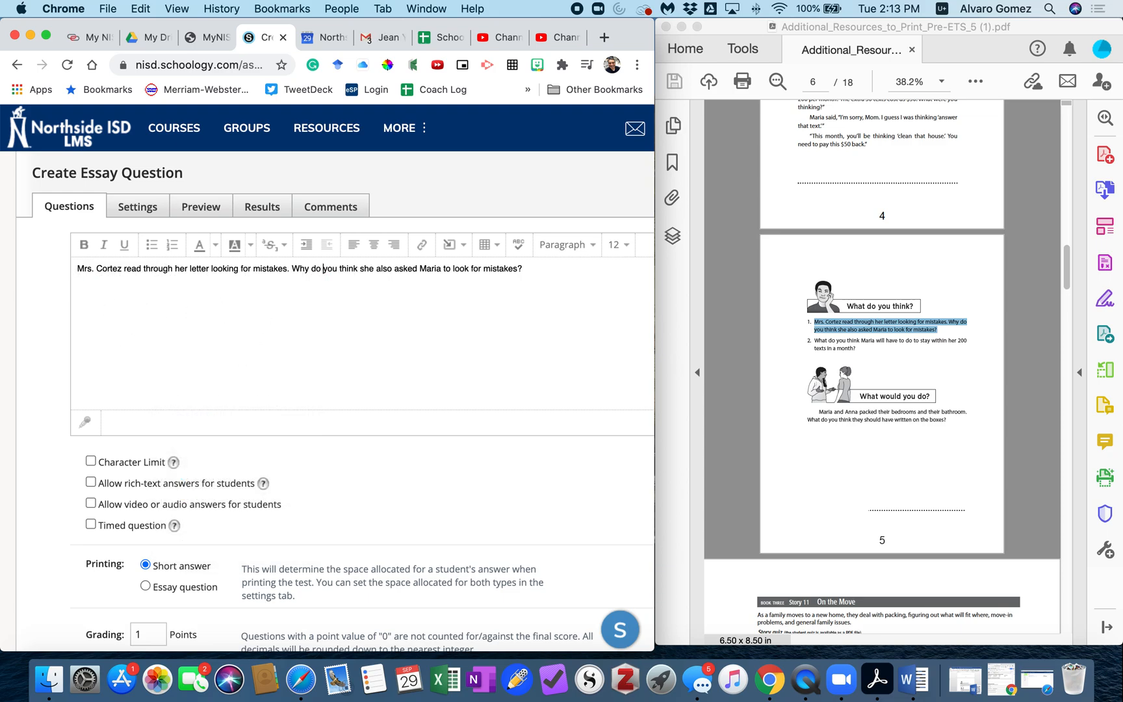
click(73, 269)
key(Return)
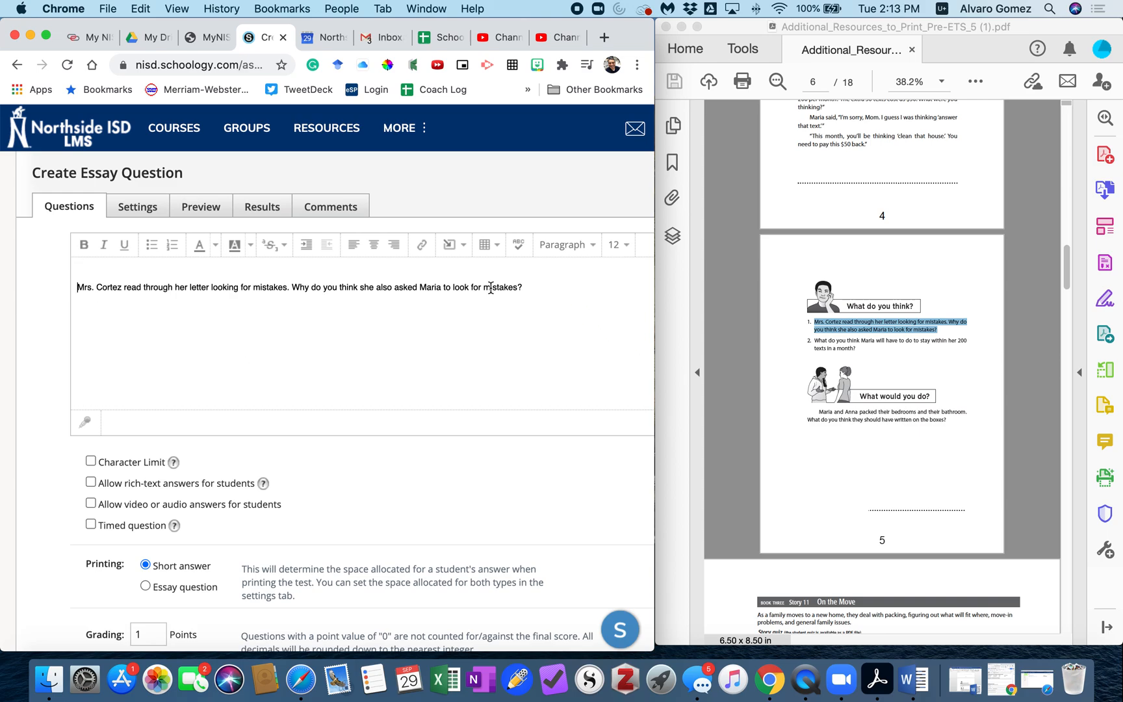
Capture a screenshot of the "What do you think?" heading and its picture on PDF page 5
click(863, 307)
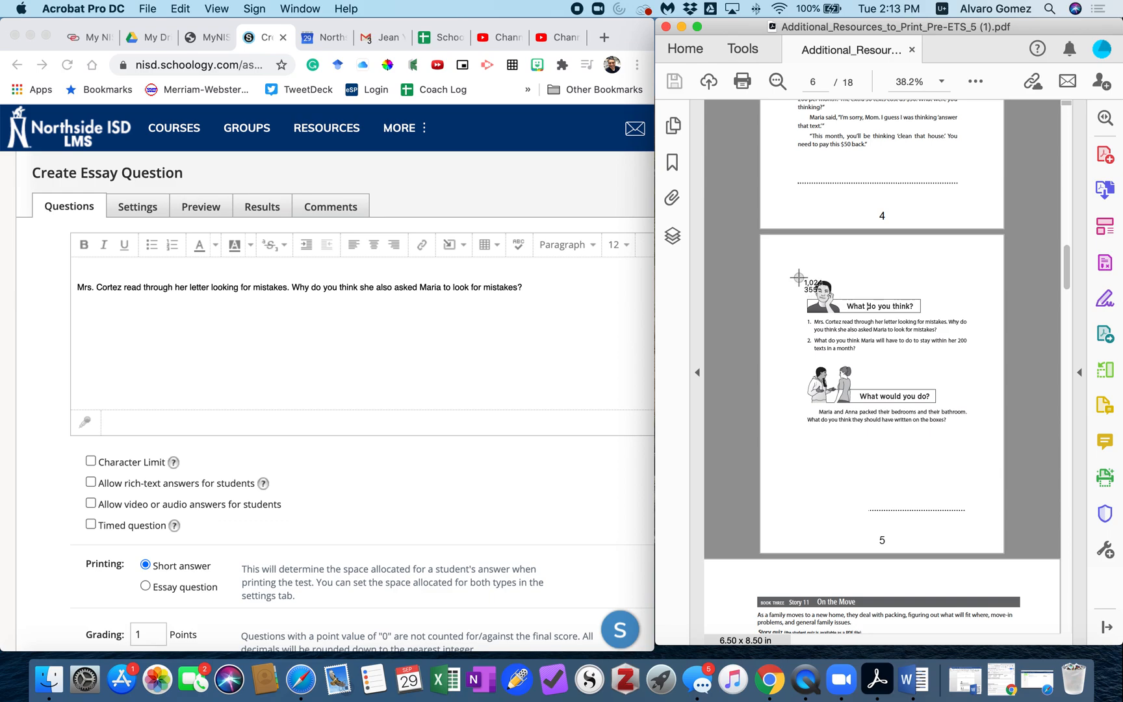
drag(799, 277, 924, 316)
Insert the Desktop image "Screen Shot 2020-09-29 at 2.13.58 PM.png" on the blank line above the question text
click(166, 276)
click(115, 271)
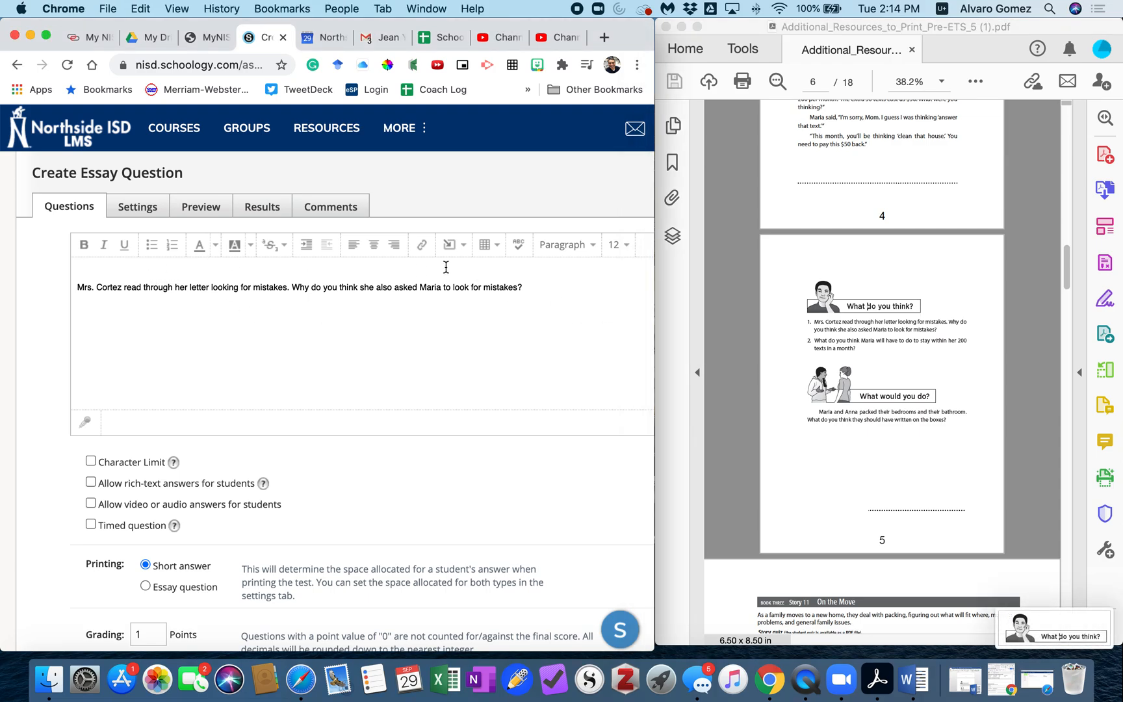
click(451, 245)
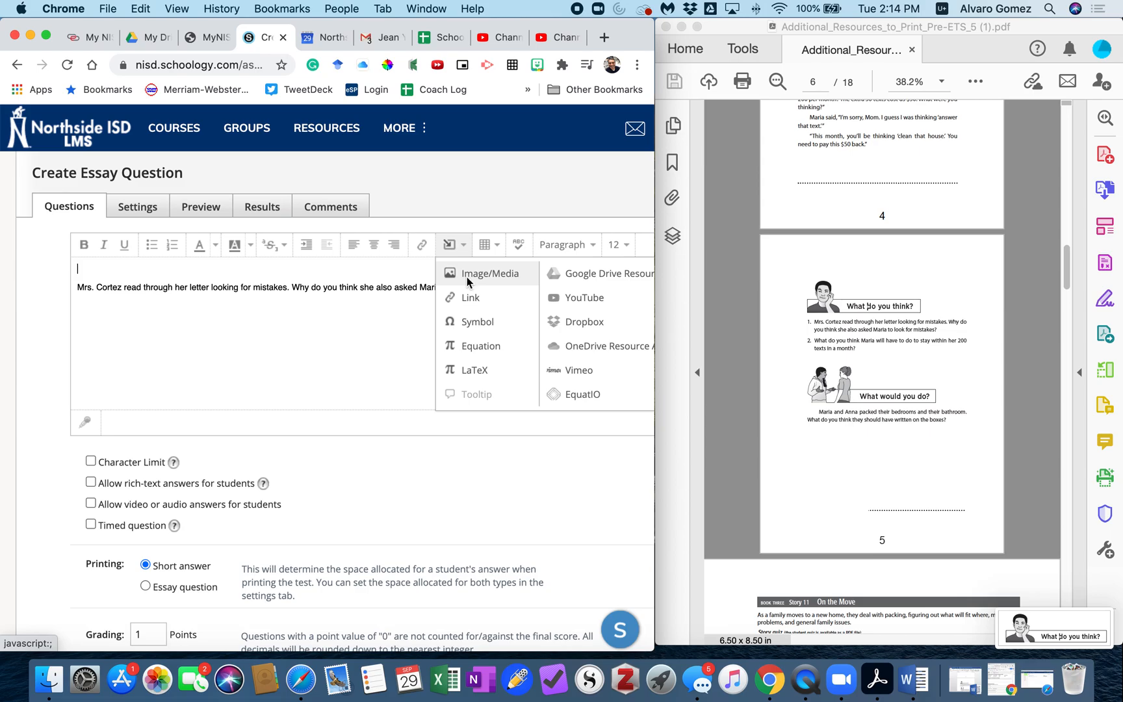
click(467, 277)
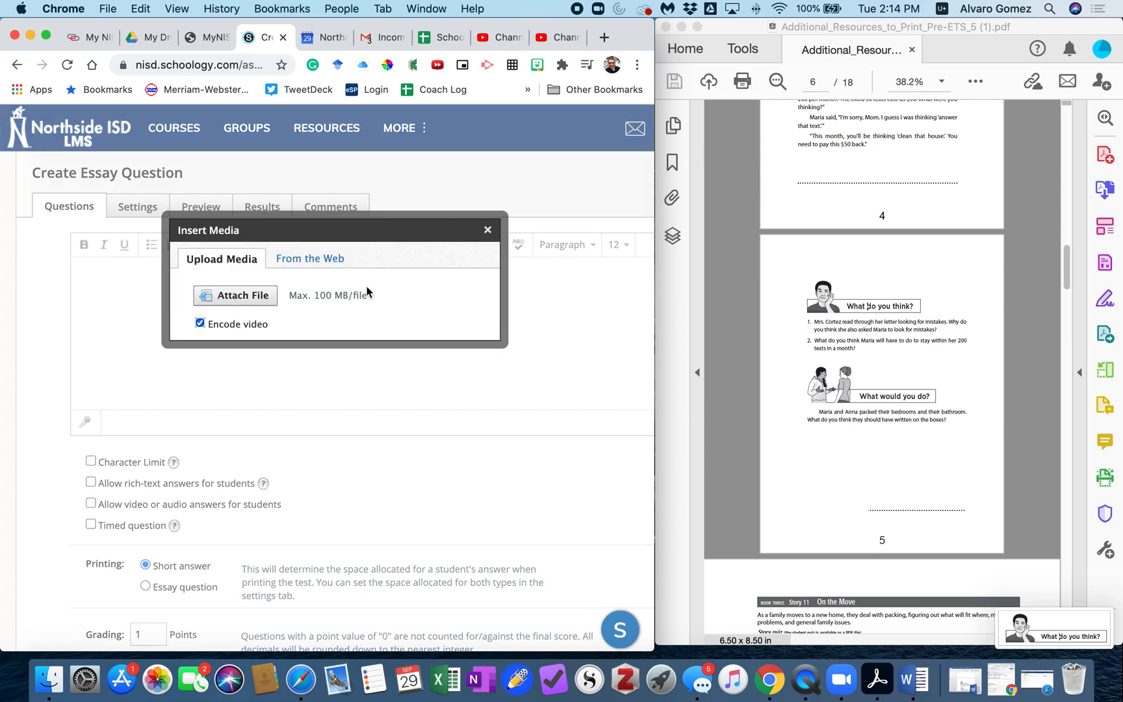
click(321, 303)
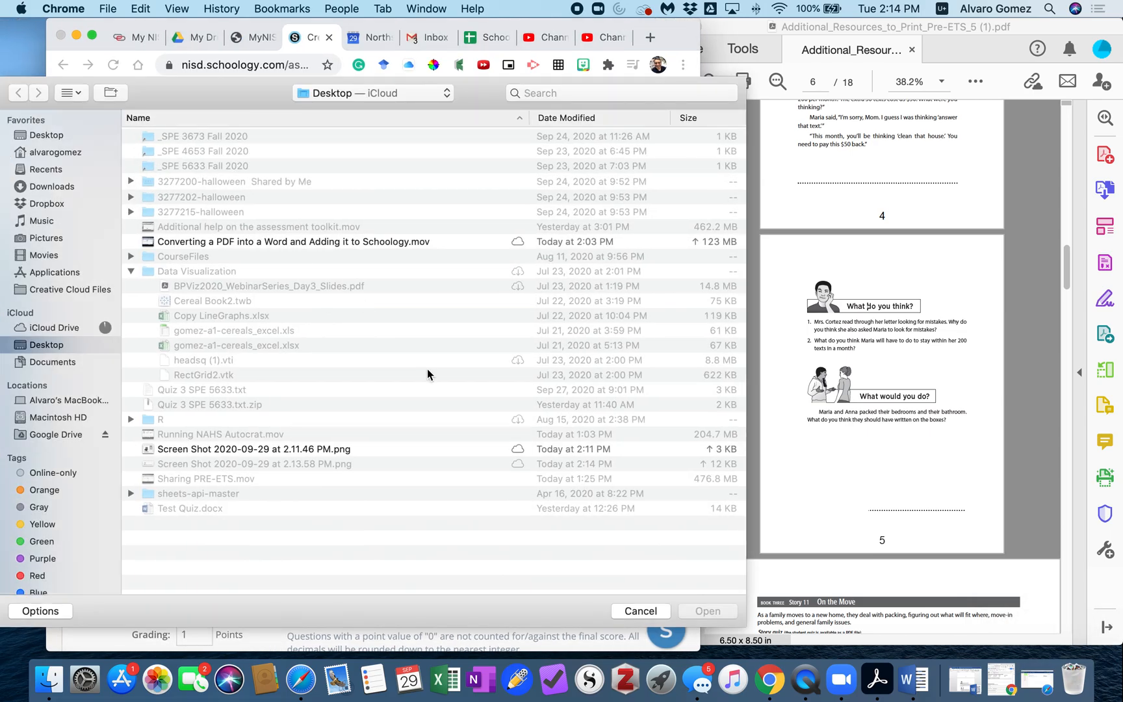
click(40, 137)
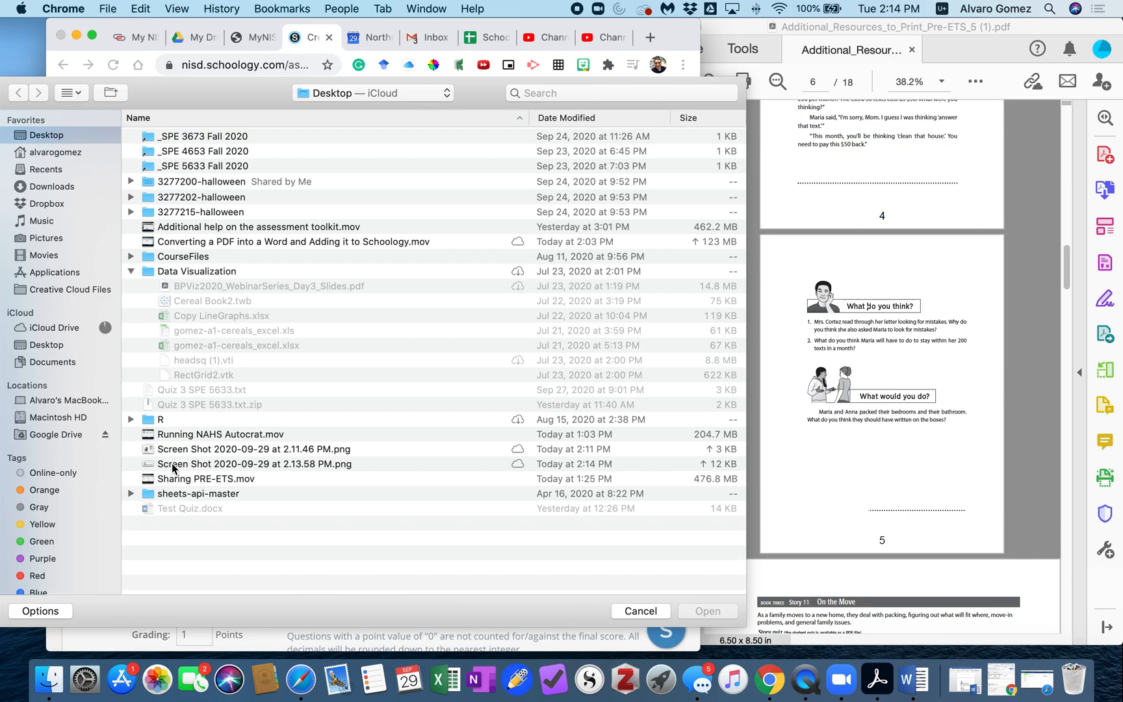
click(175, 464)
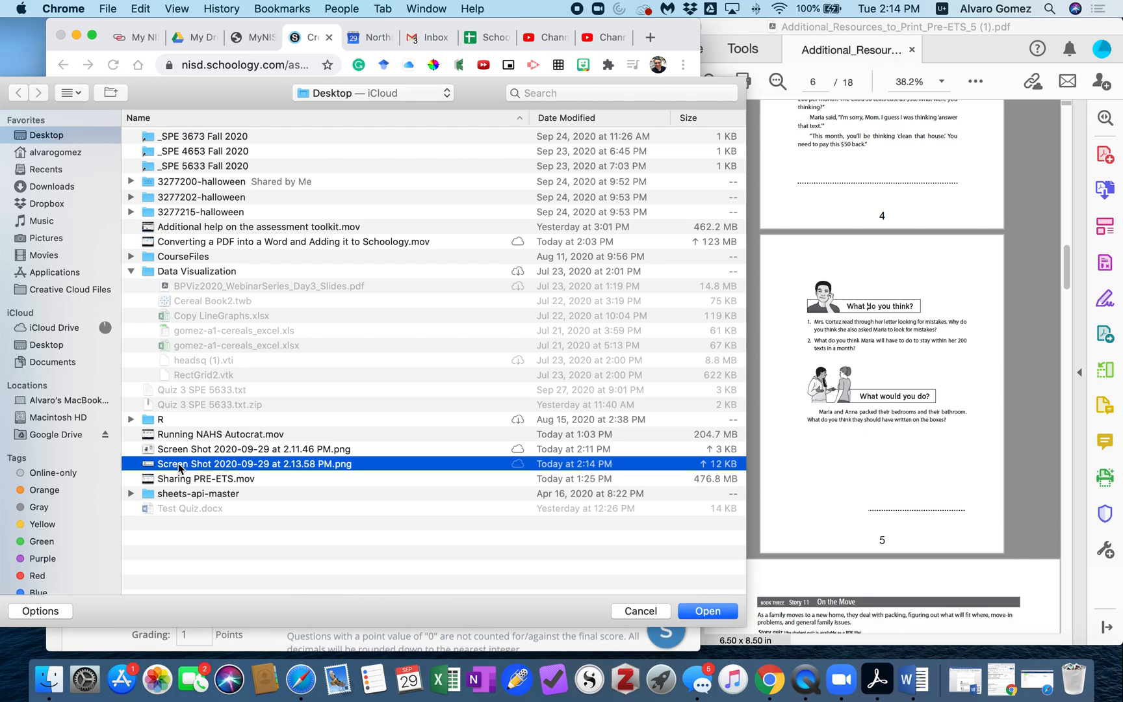
double_click(181, 464)
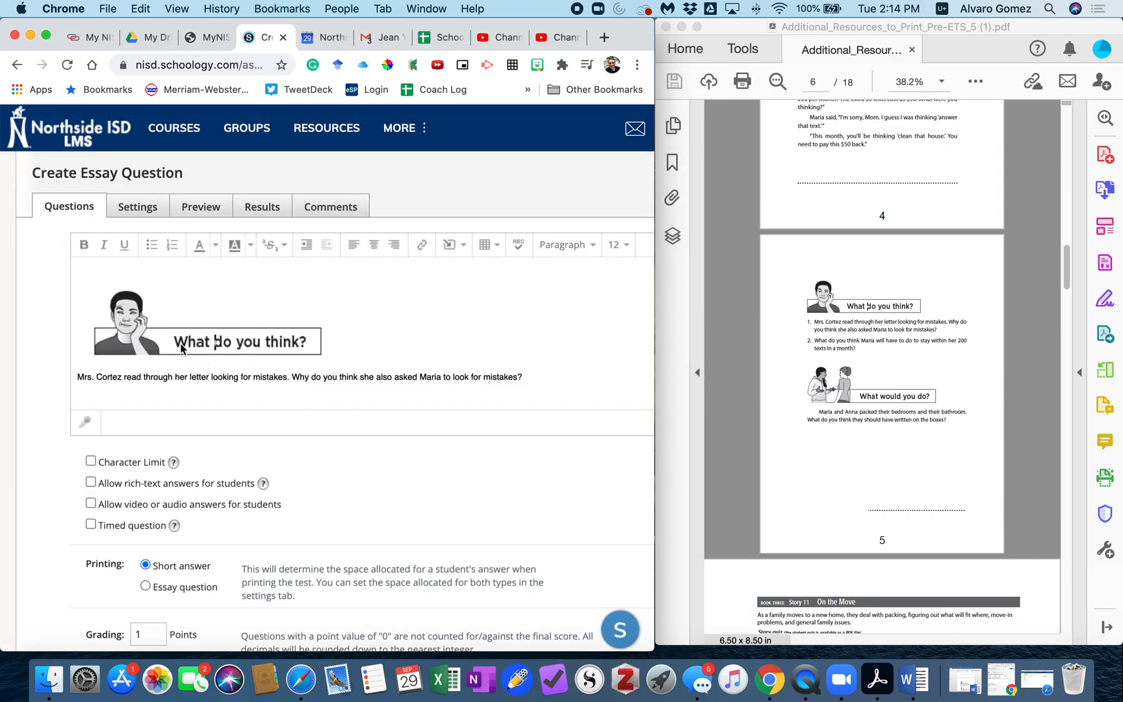
Center the "What do you think?" image above the question text
click(198, 343)
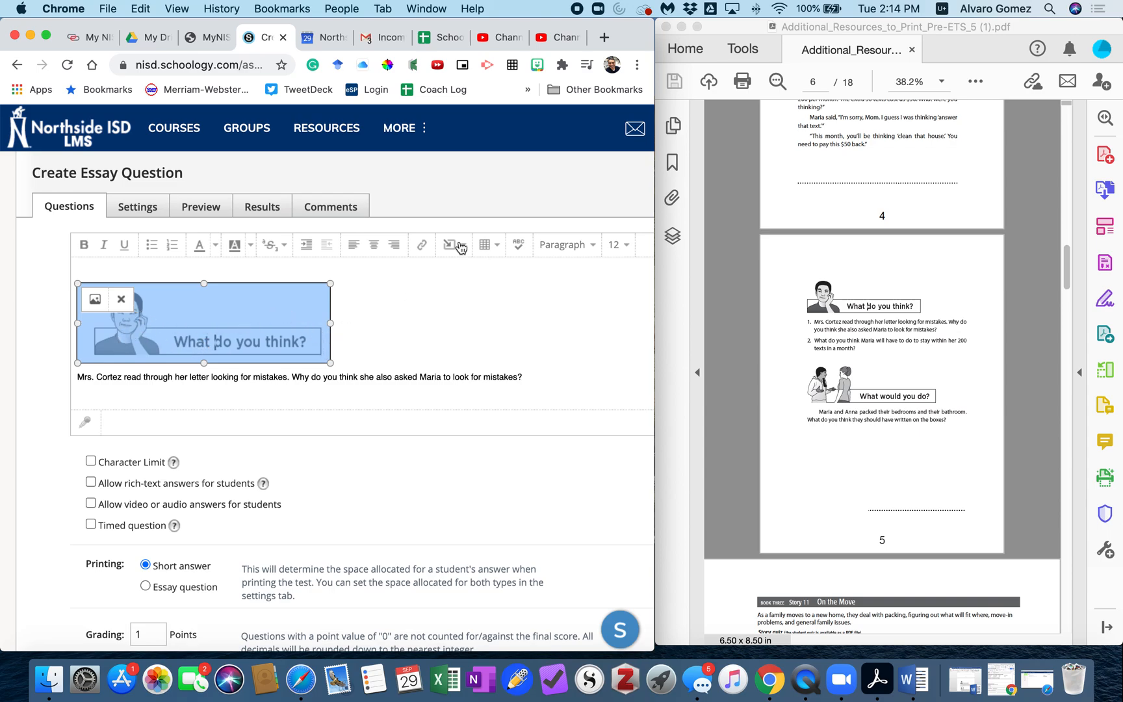
click(373, 245)
click(221, 313)
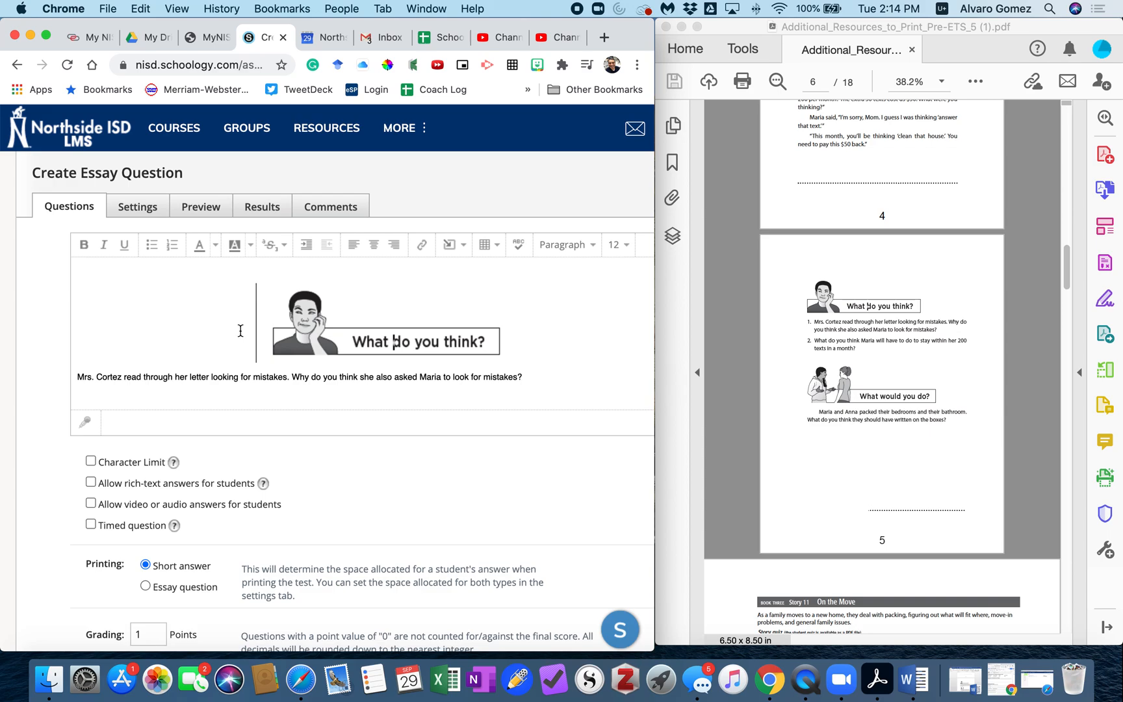
Allow video or audio answers for students on this essay question
scroll(240, 331, down, 3)
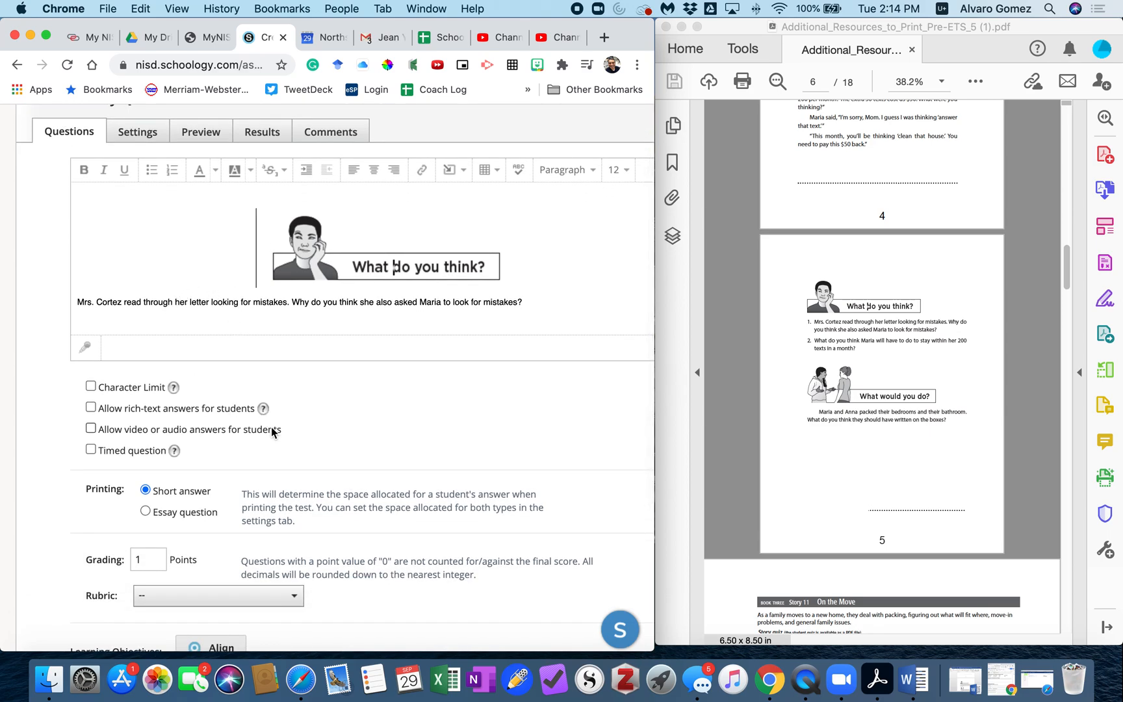
scroll(271, 426, down, 2)
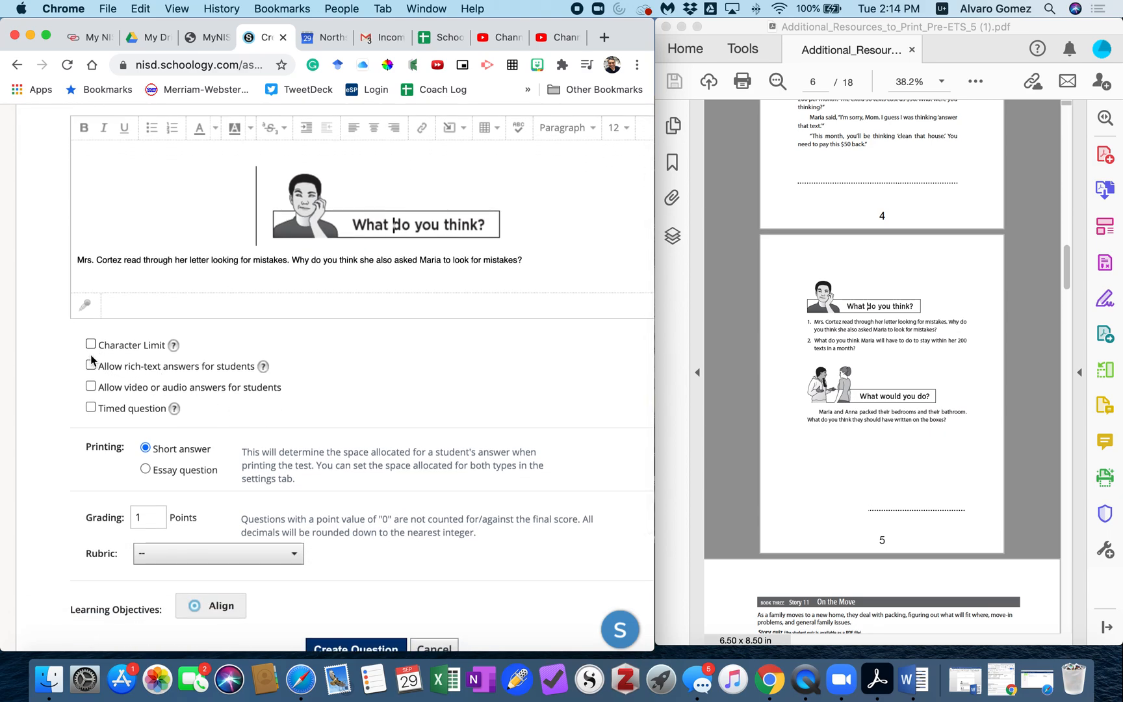
click(91, 387)
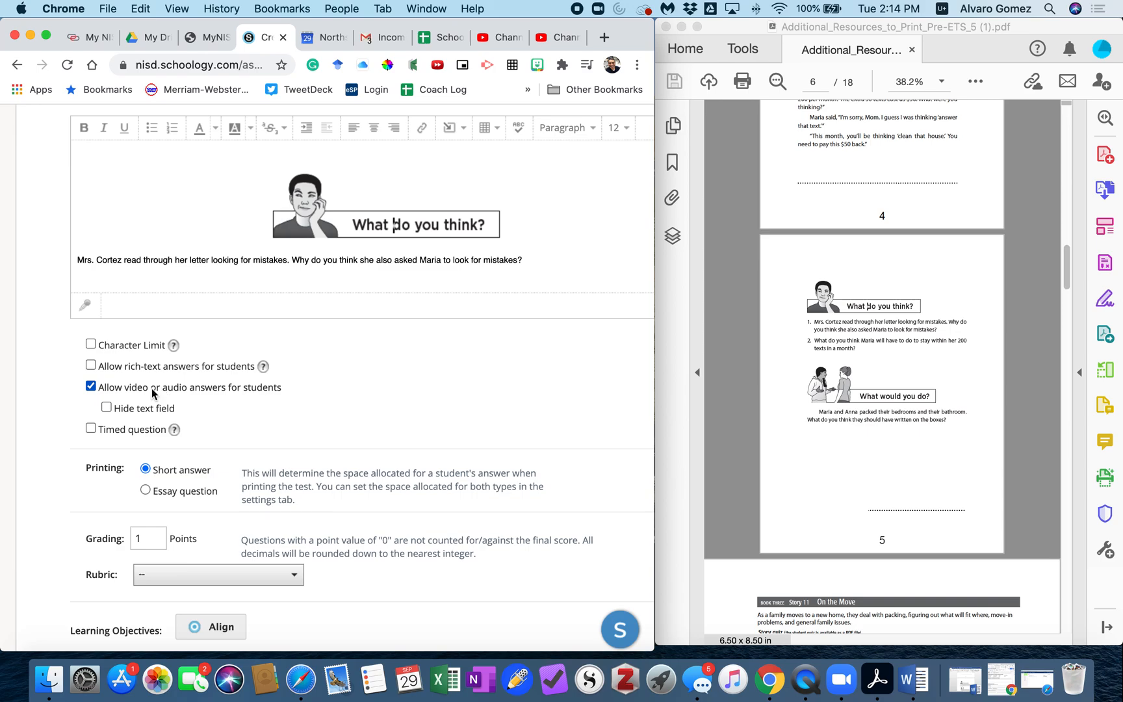
Look through the rubric choices without assigning one and create the essay question
scroll(161, 386, down, 2)
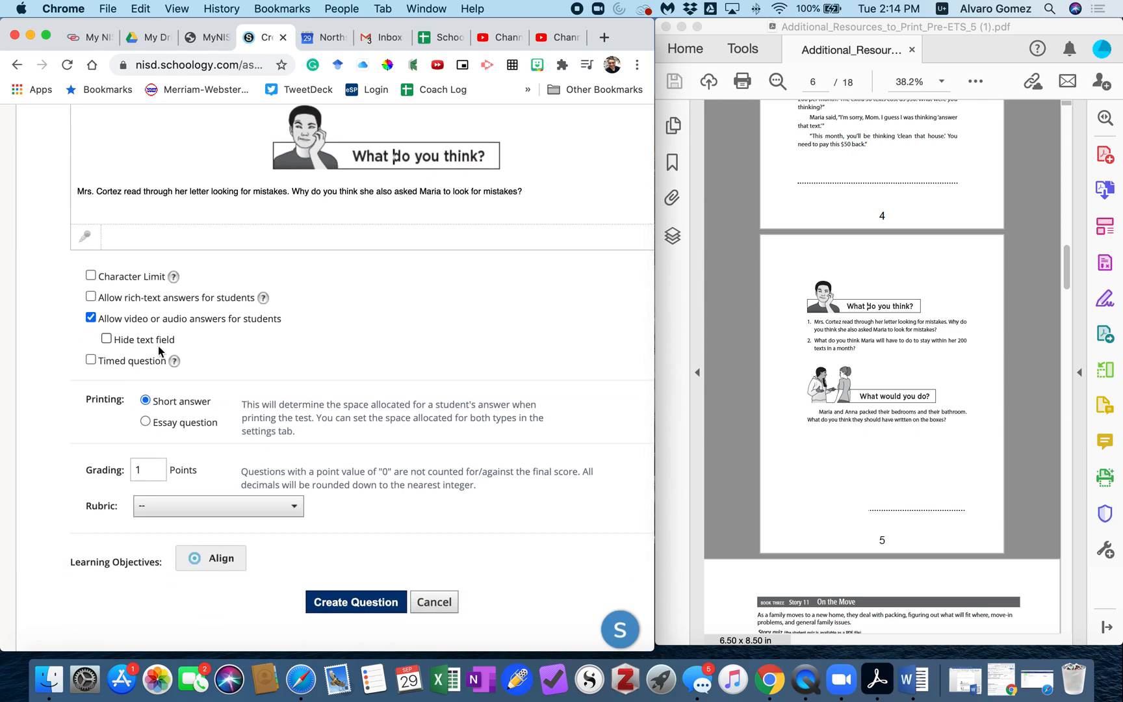
scroll(78, 346, down, 2)
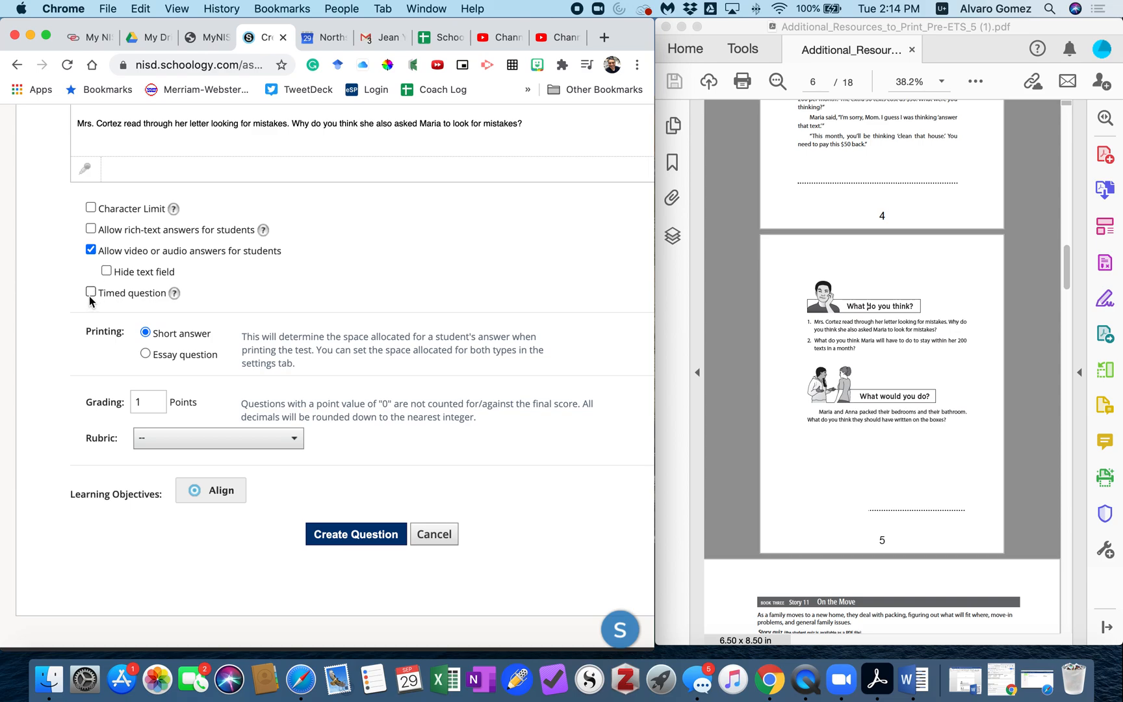
scroll(139, 309, down, 1)
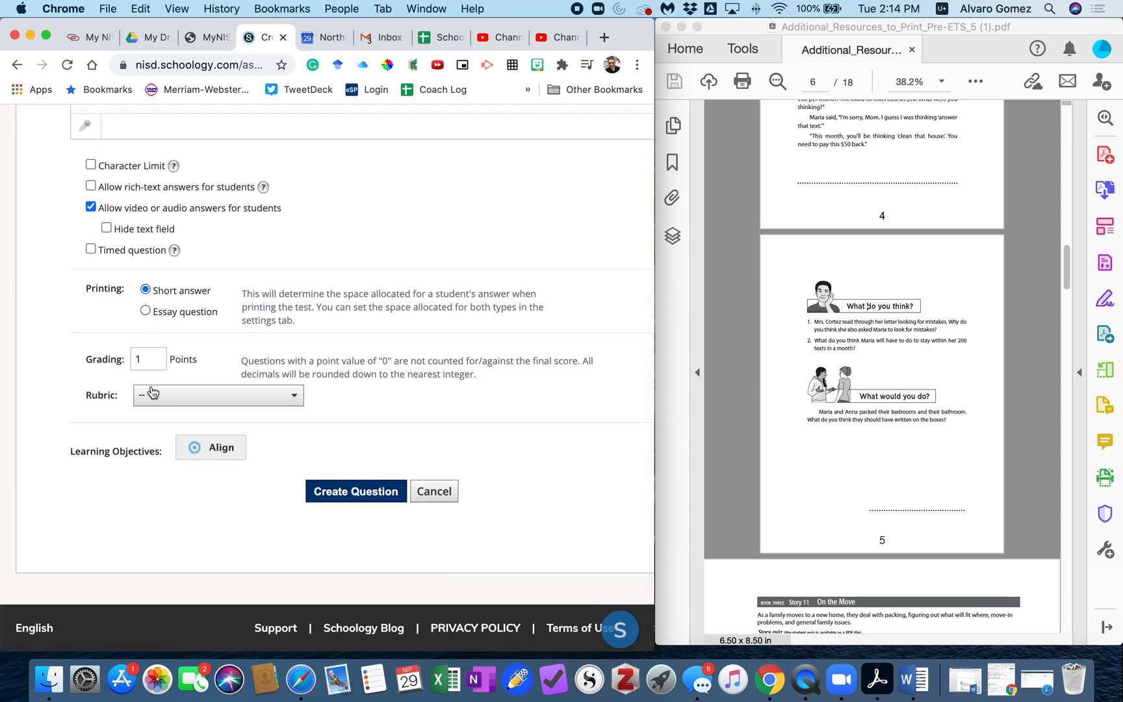
click(181, 396)
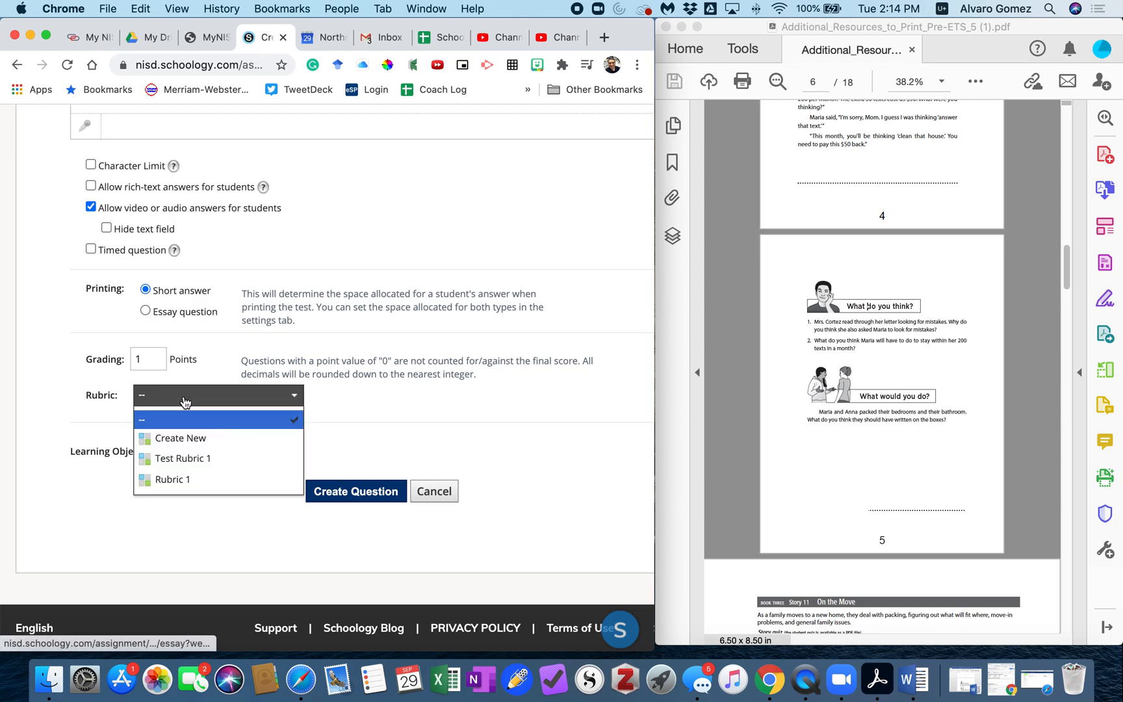
click(208, 427)
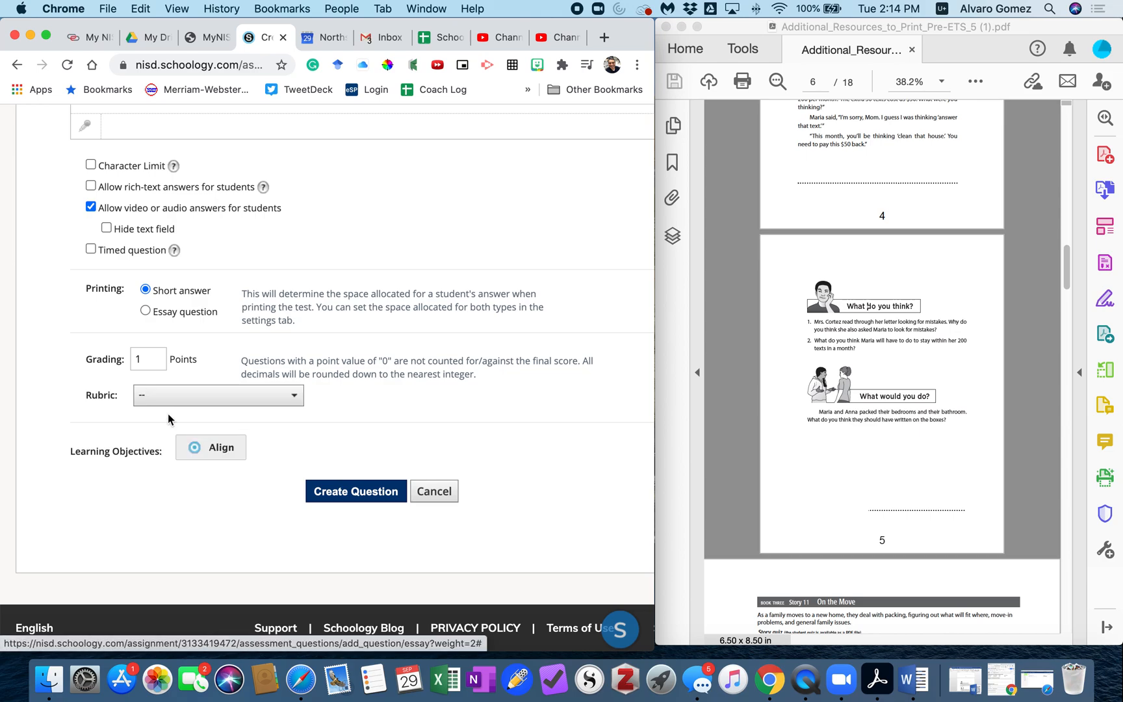
click(345, 494)
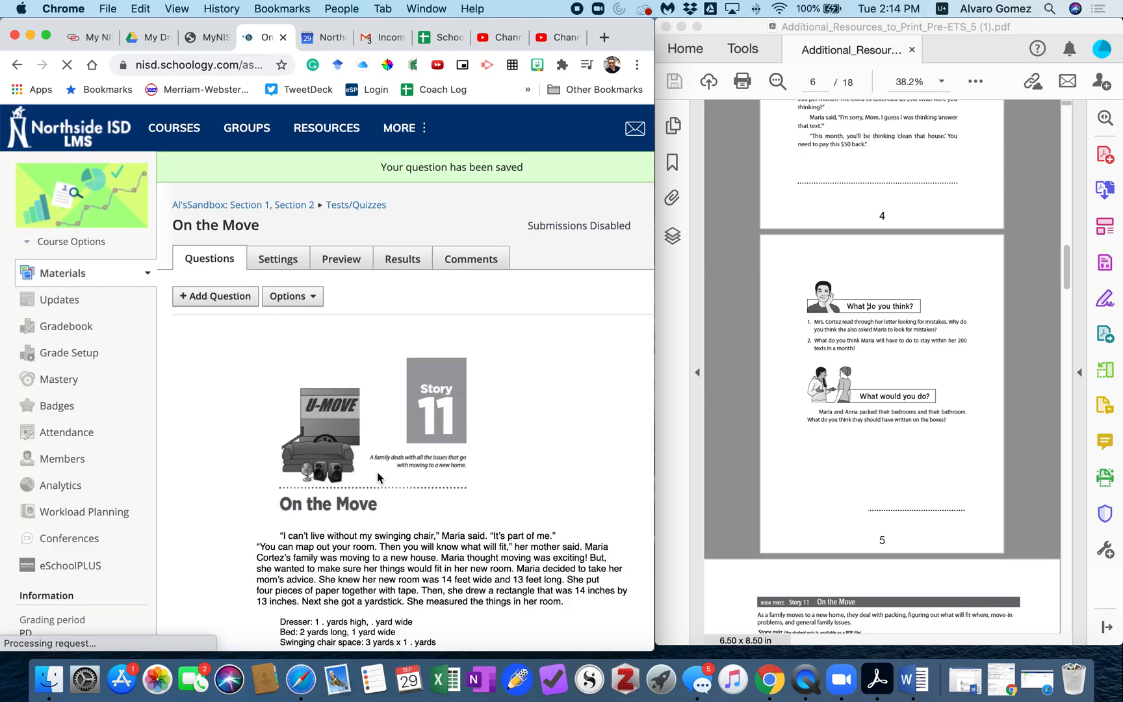
scroll(312, 469, down, 10)
scroll(313, 469, down, 6)
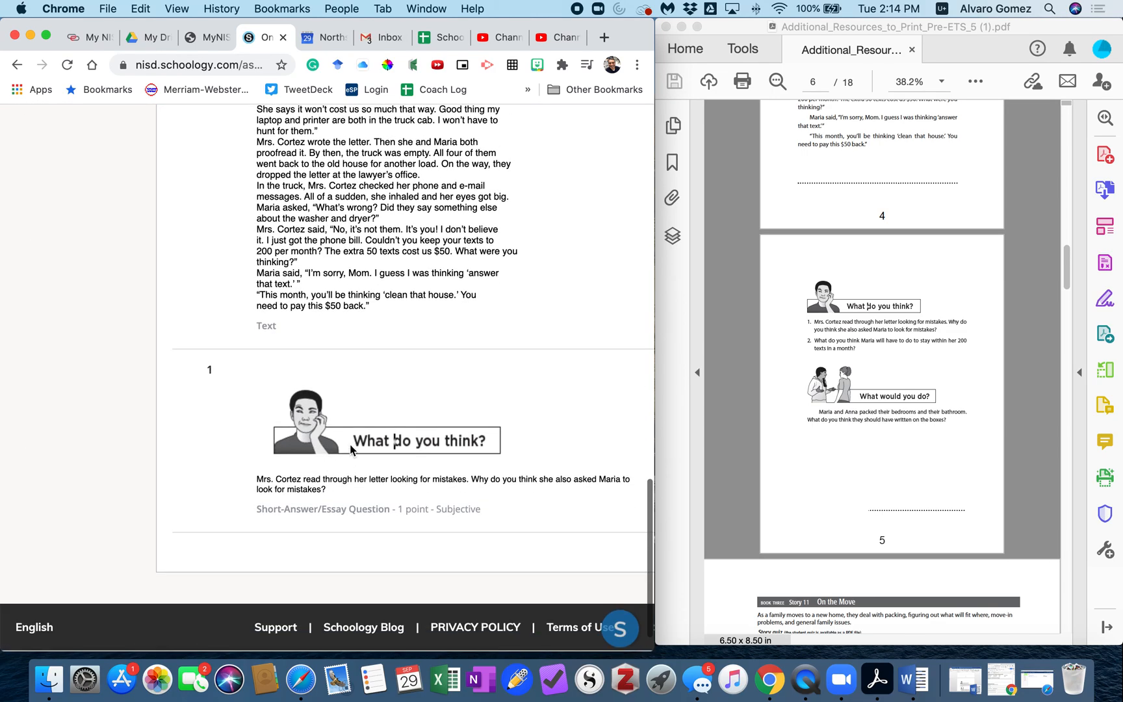
Add another Short-Answer/Essay question to the "On the Move" test
click(861, 427)
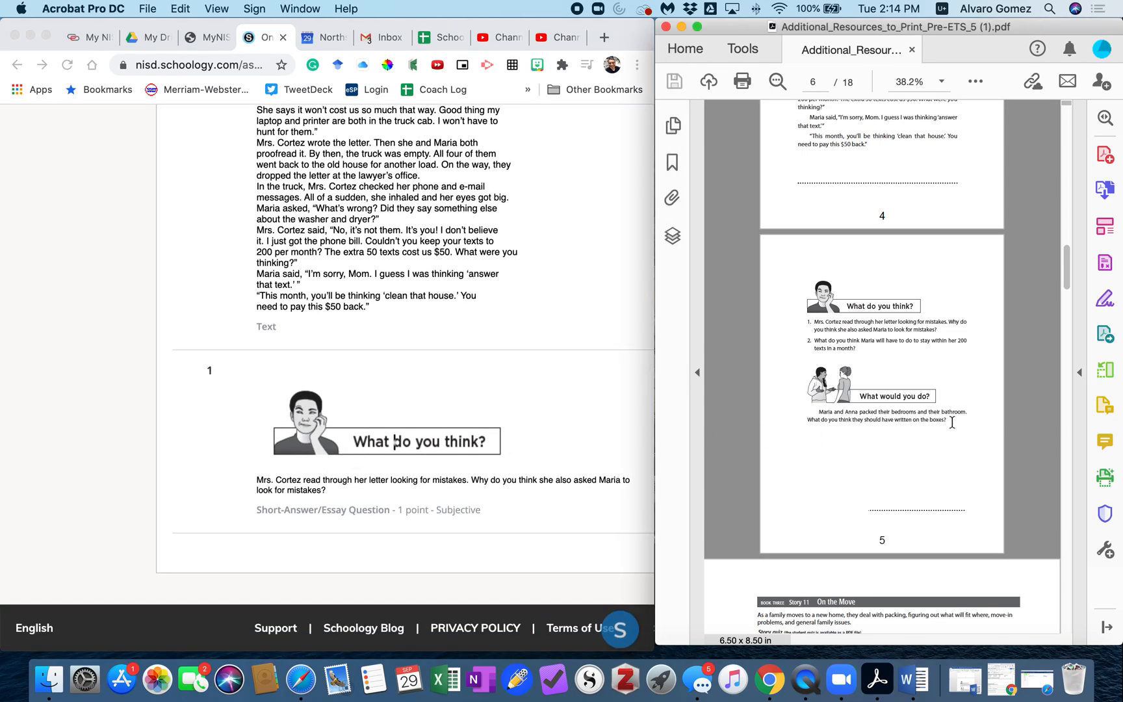
scroll(214, 341, up, 15)
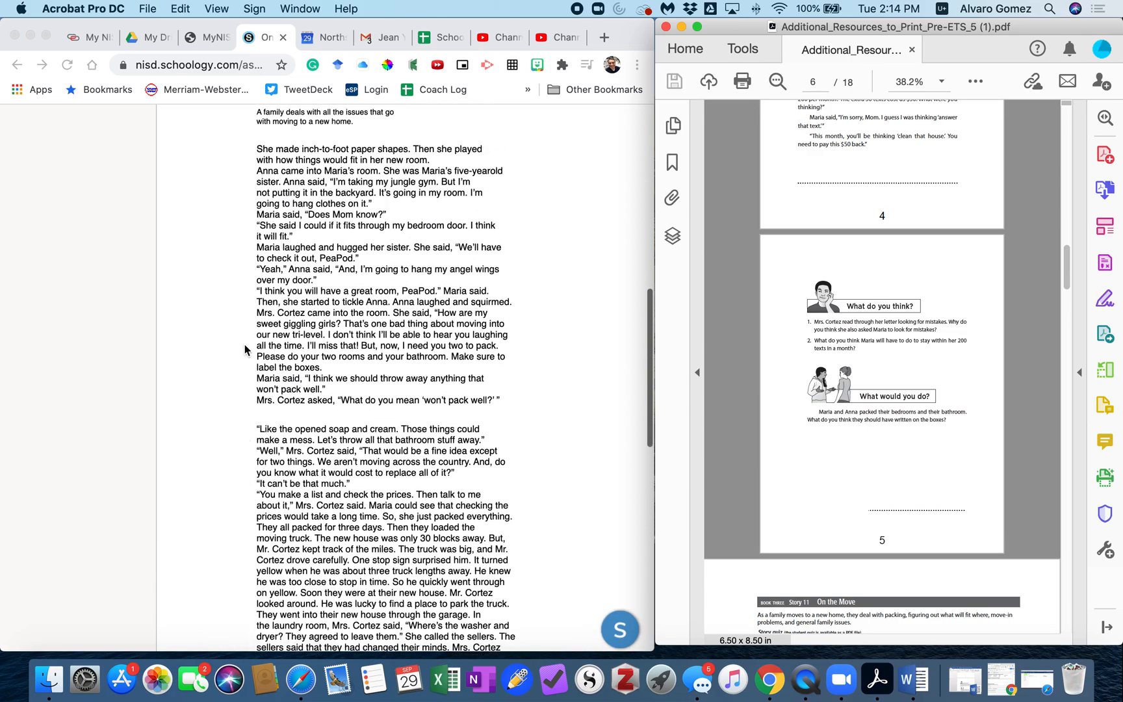
click(203, 299)
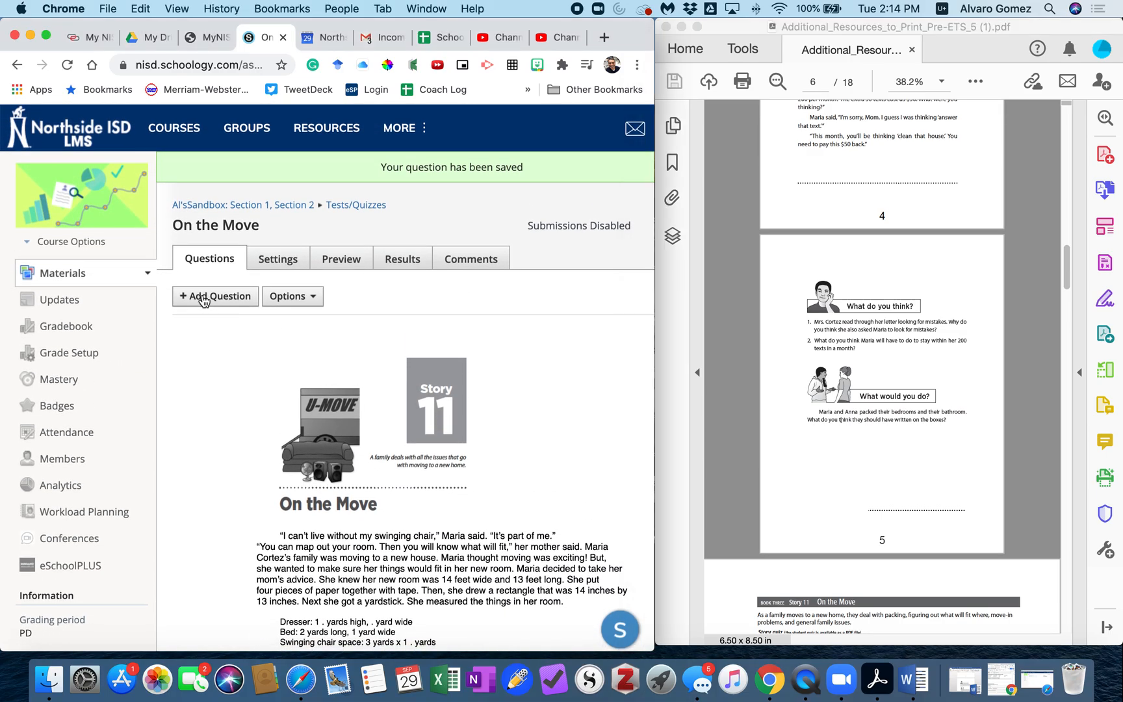
click(204, 299)
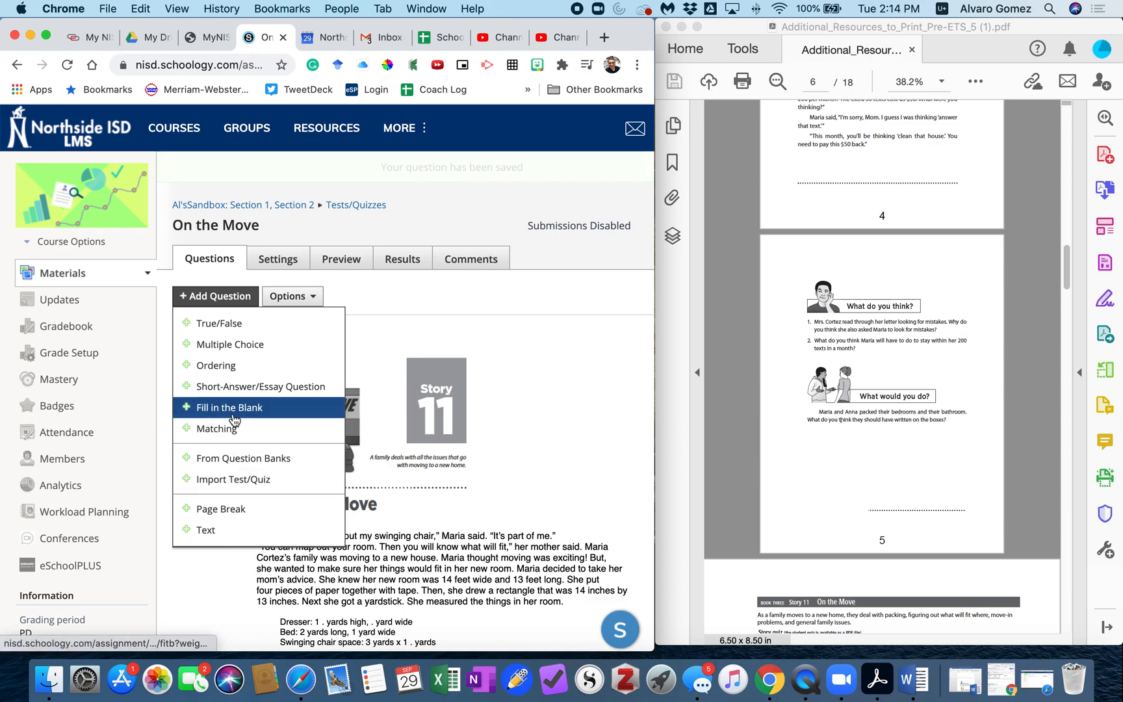
click(236, 356)
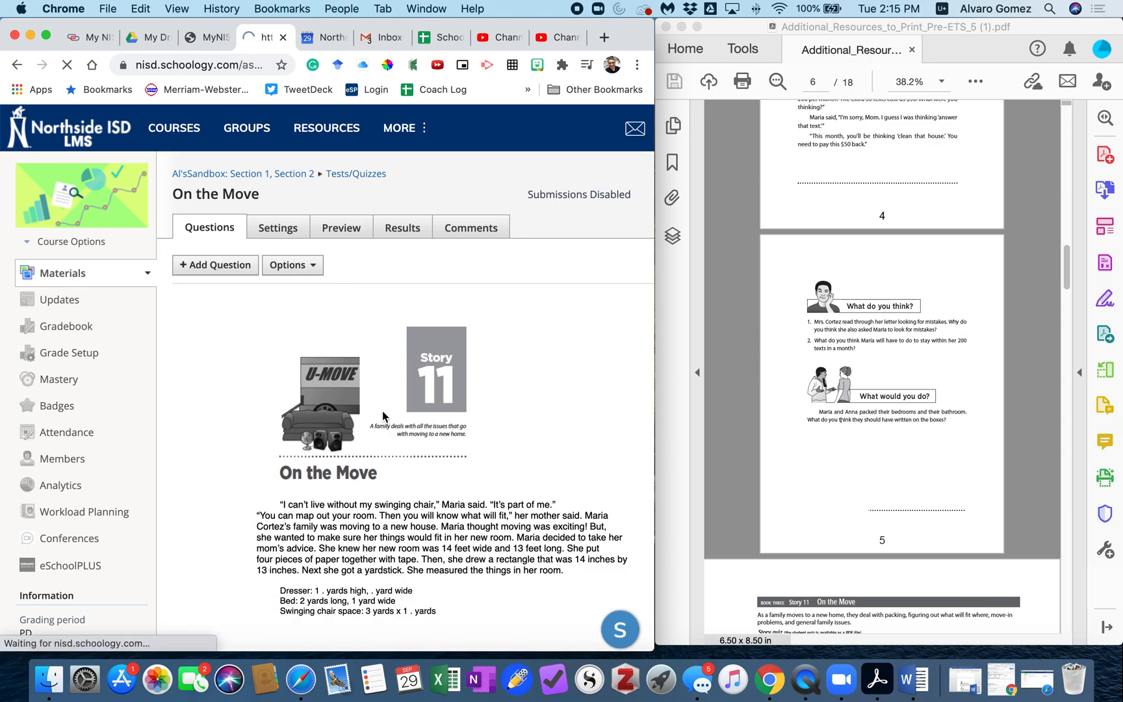
Copy the question under "What would you do?" on PDF page 5 into the new essay question's text
click(948, 419)
drag(947, 419, 817, 412)
right_click(837, 414)
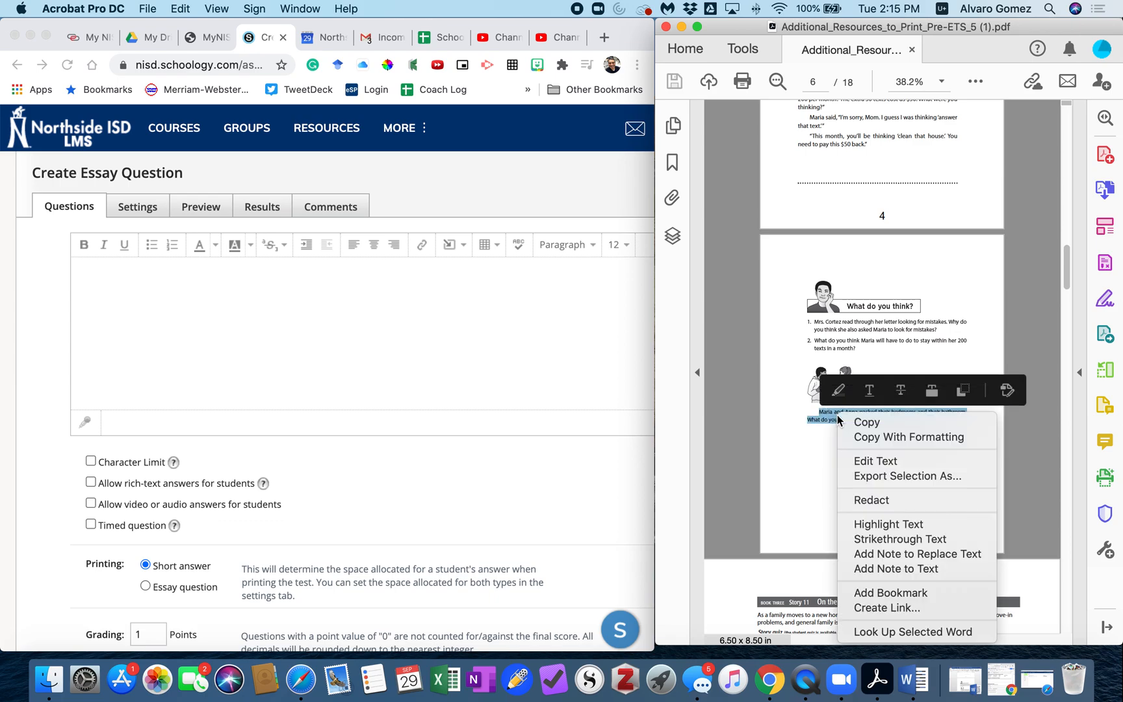
click(857, 423)
click(497, 372)
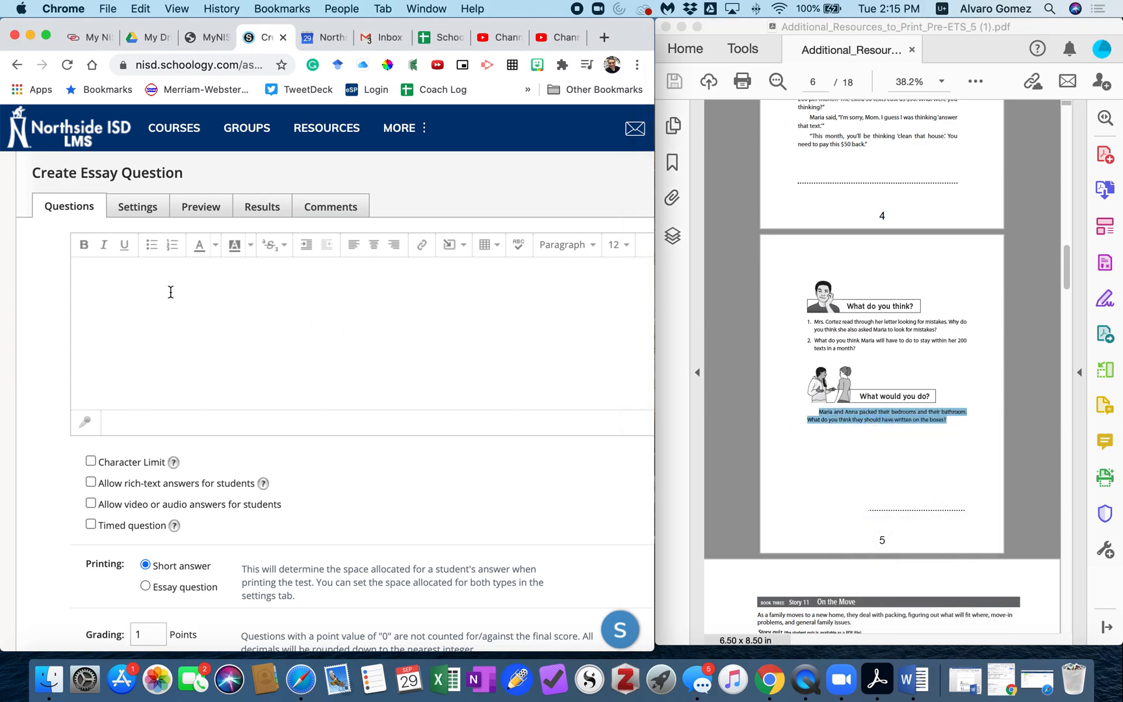
right_click(170, 295)
click(203, 392)
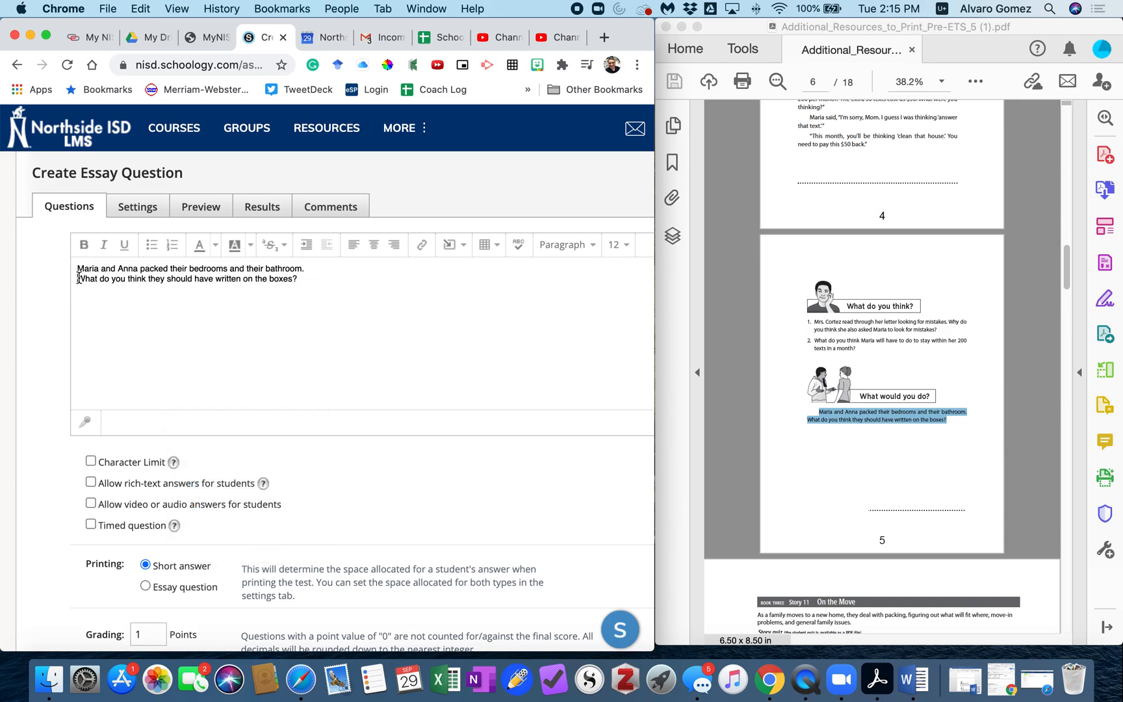
Capture a screenshot of the "What would you do?" heading and its picture on PDF page 5
click(910, 451)
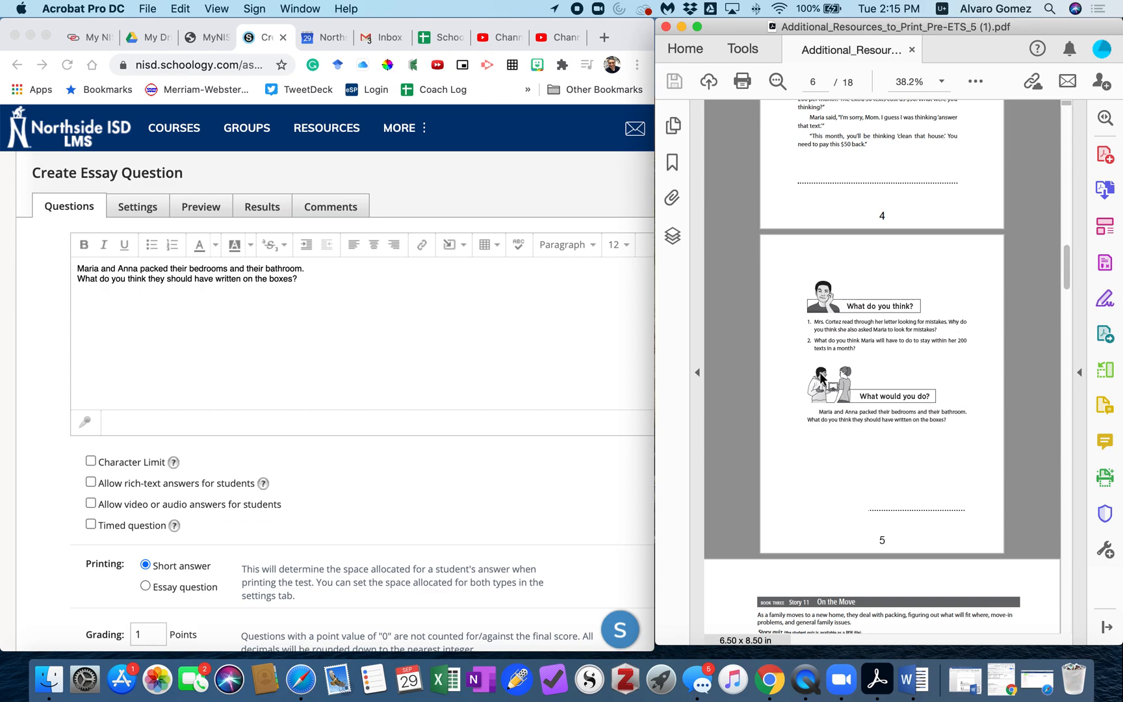
drag(802, 363, 939, 406)
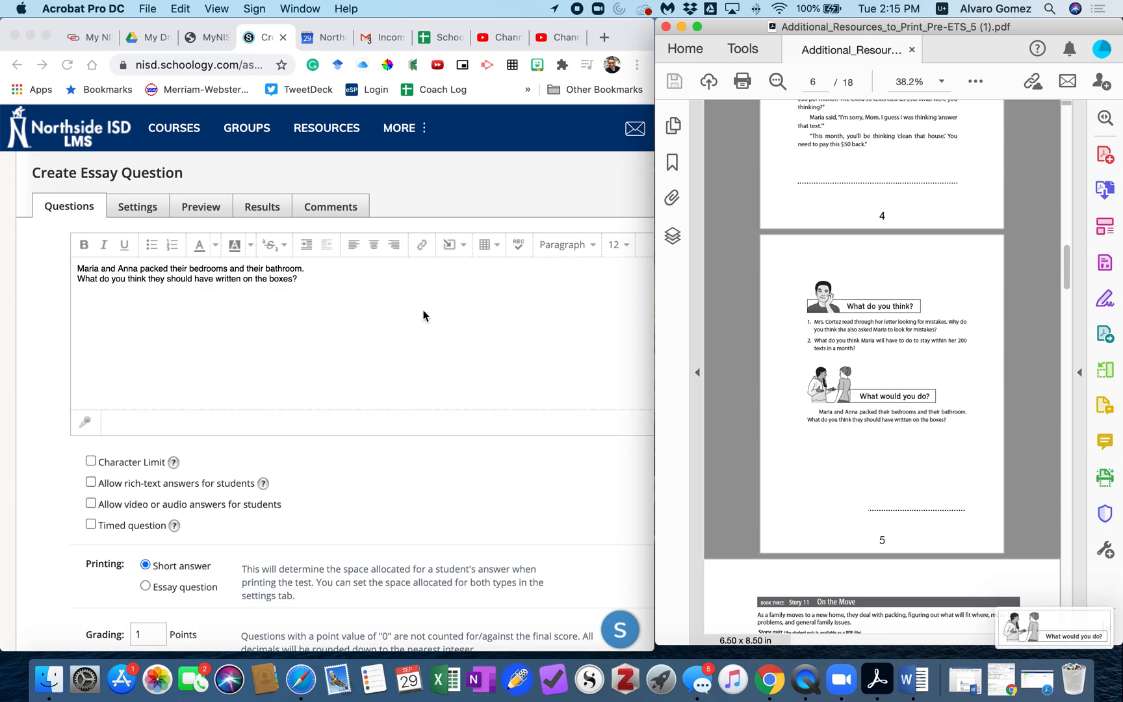
Add a blank line above the question text and insert the Desktop image "Screen Shot 2020-09-29 at 2.15.19 PM.png" there
click(72, 273)
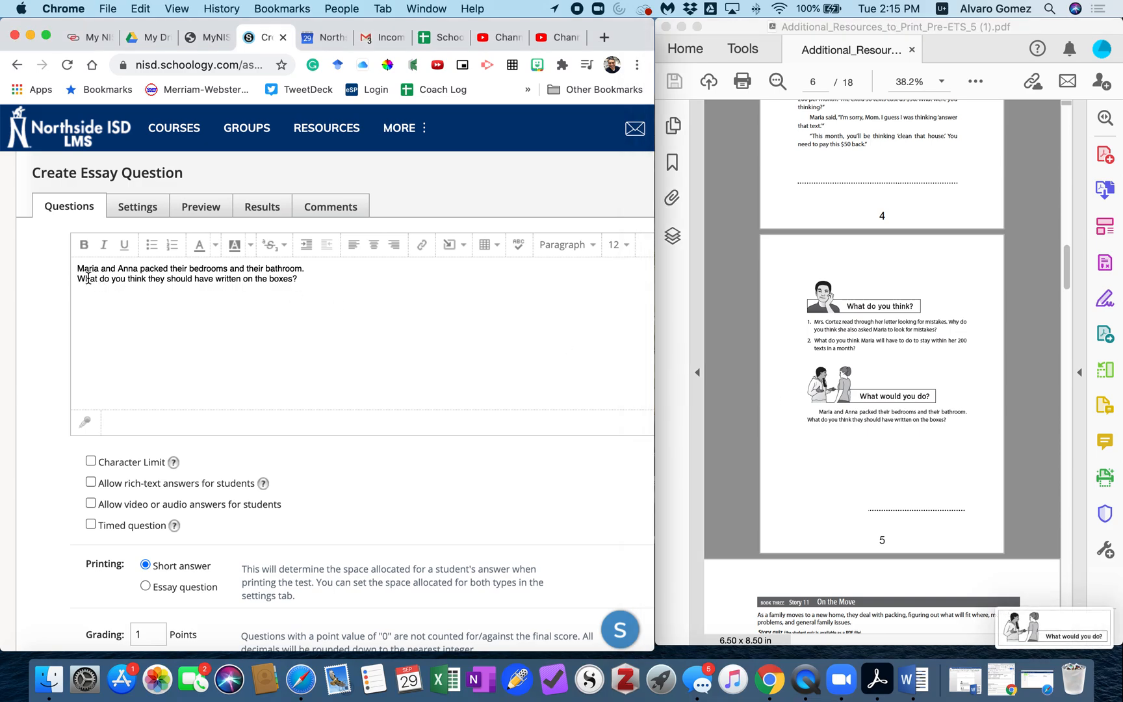
key(Return)
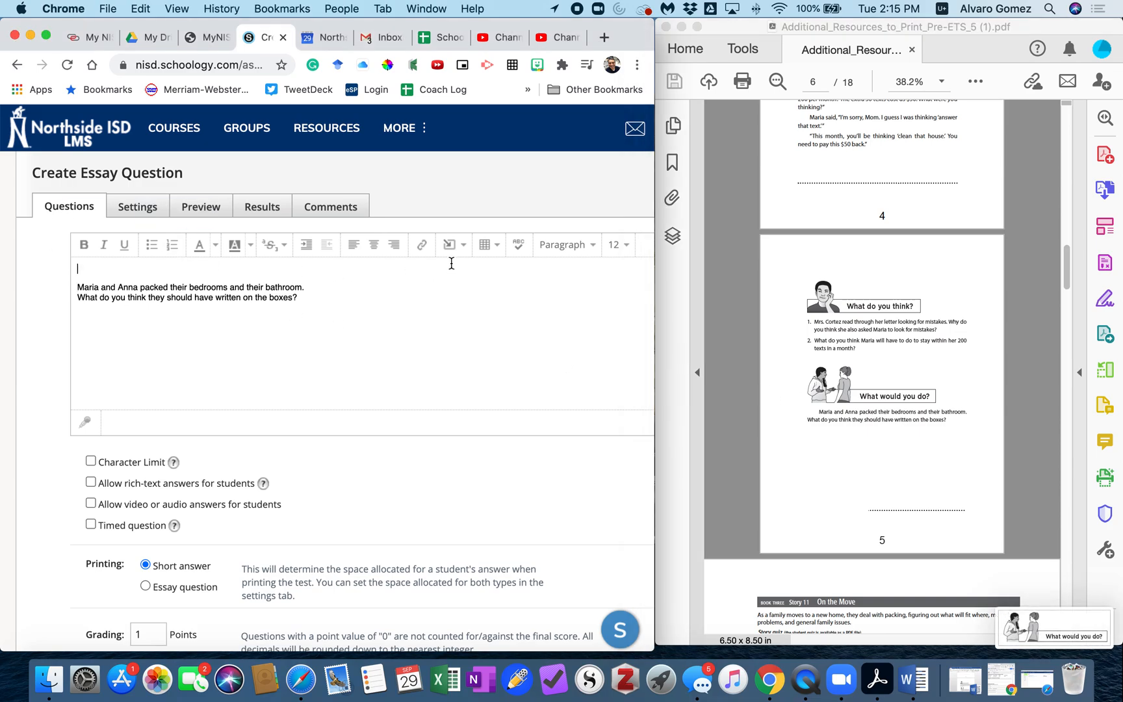
click(453, 246)
click(478, 284)
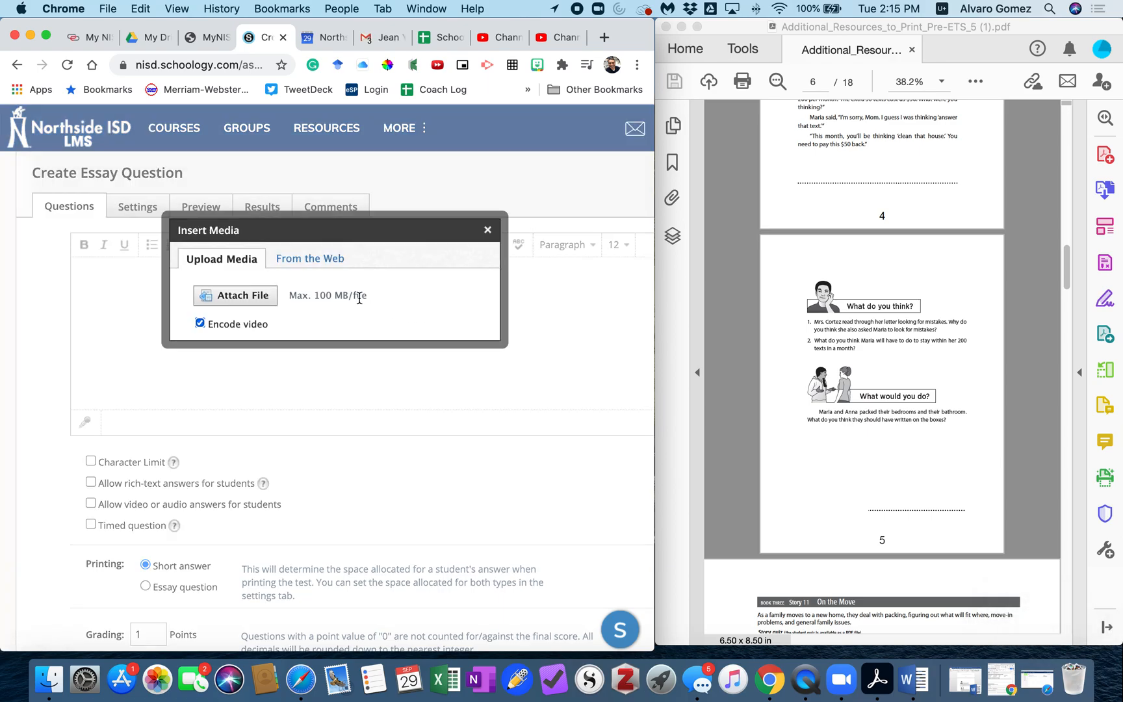
click(243, 296)
click(36, 137)
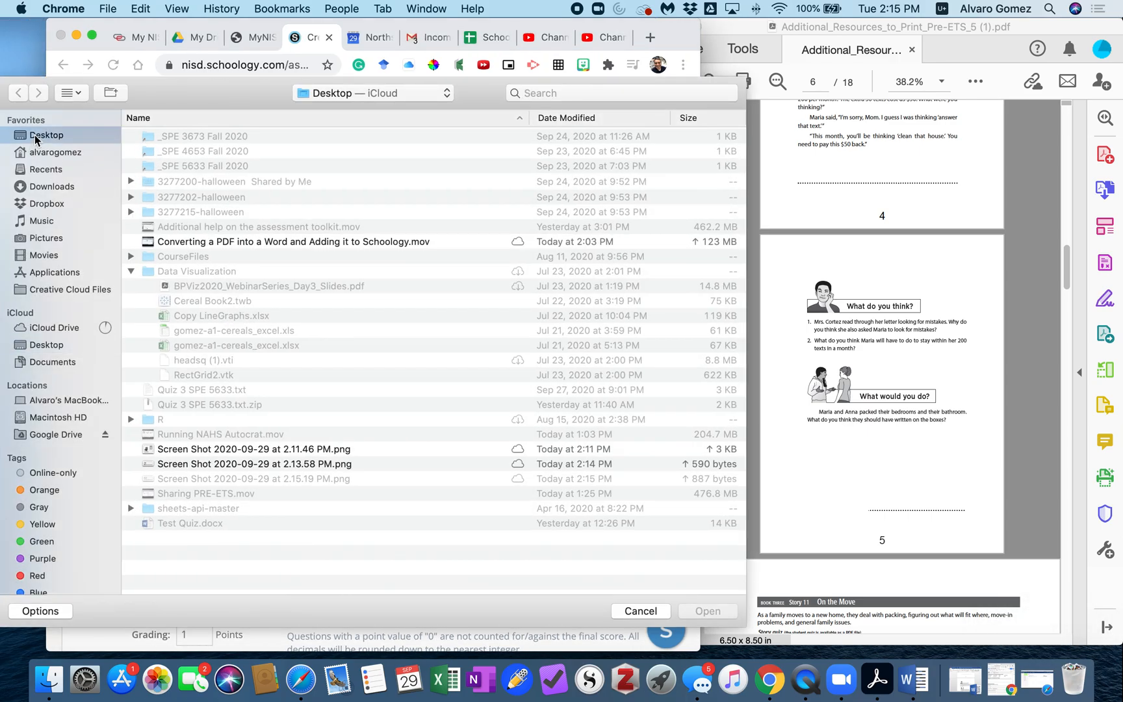
double_click(191, 479)
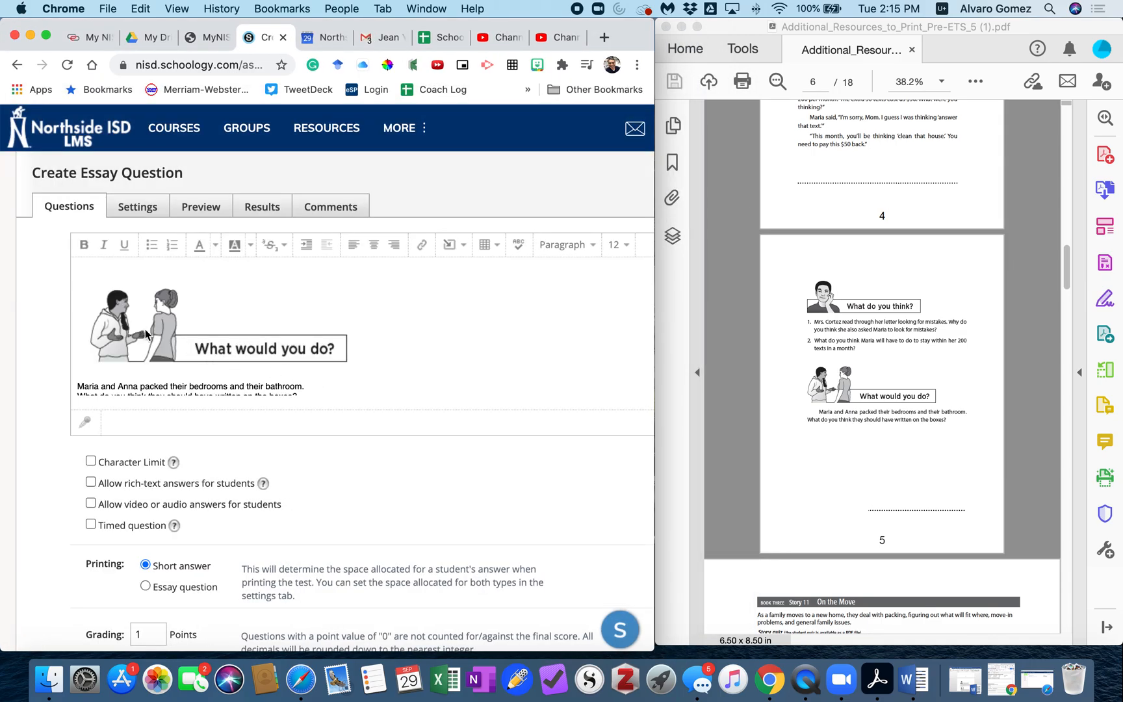
Center the "What would you do?" image above the question text
click(162, 327)
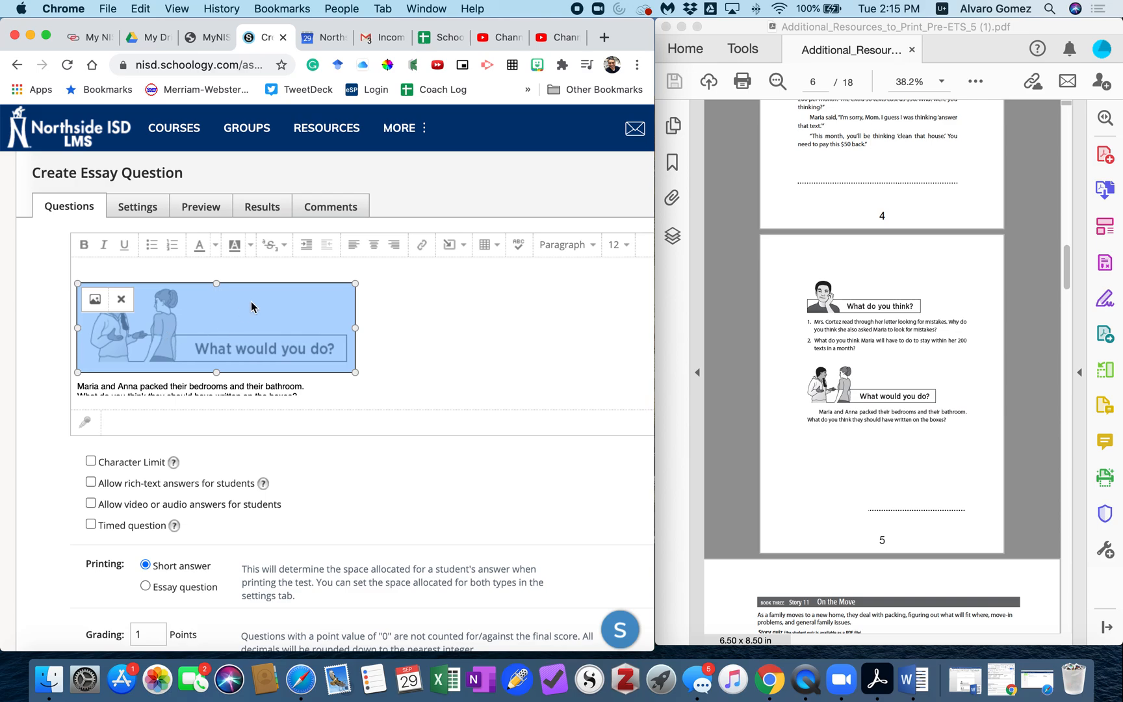
click(373, 244)
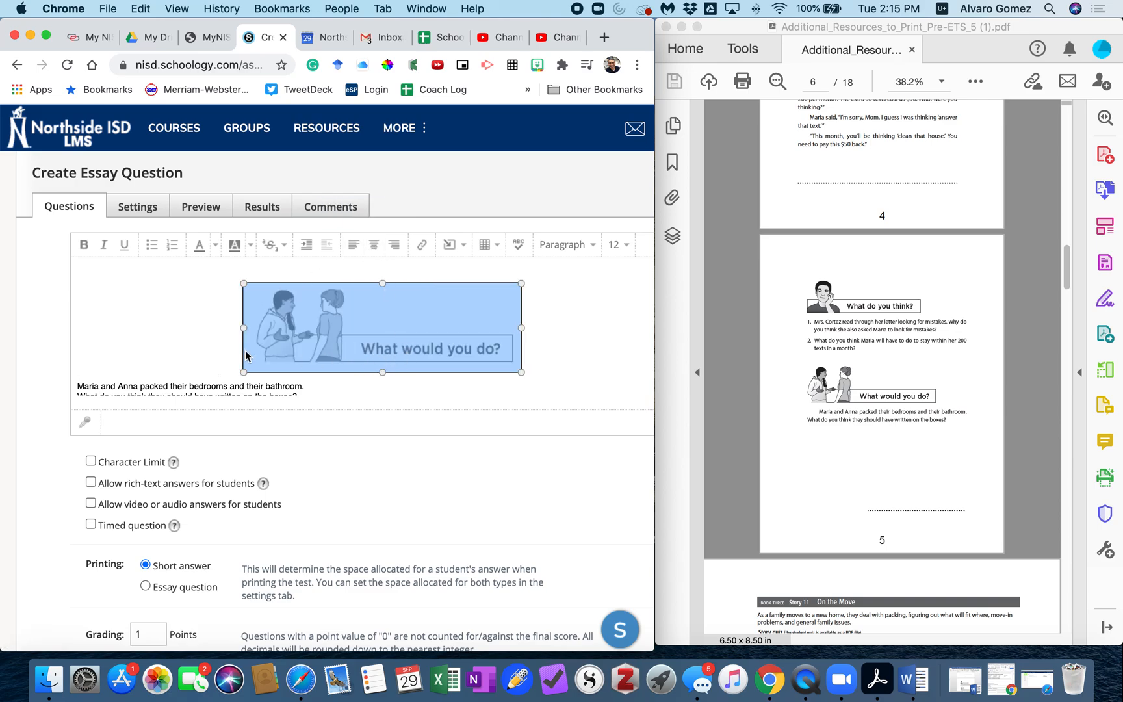
click(174, 354)
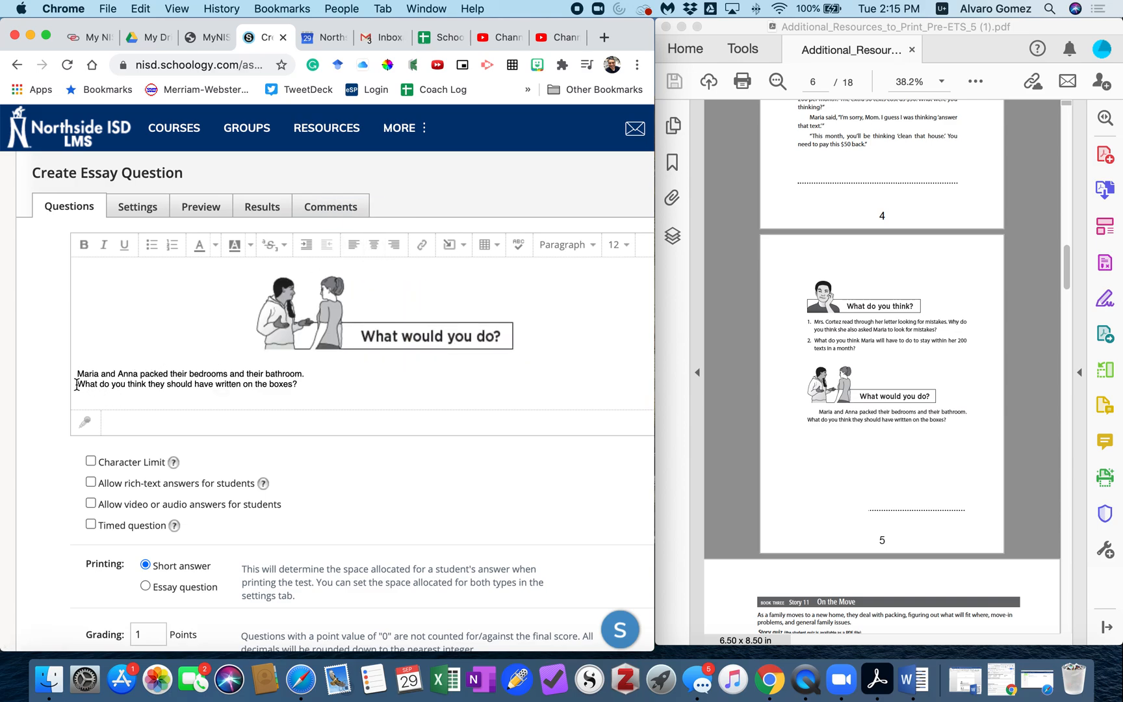
Try left-aligning the "What would you do?" image beside the question text, and restore its centered alignment
click(268, 312)
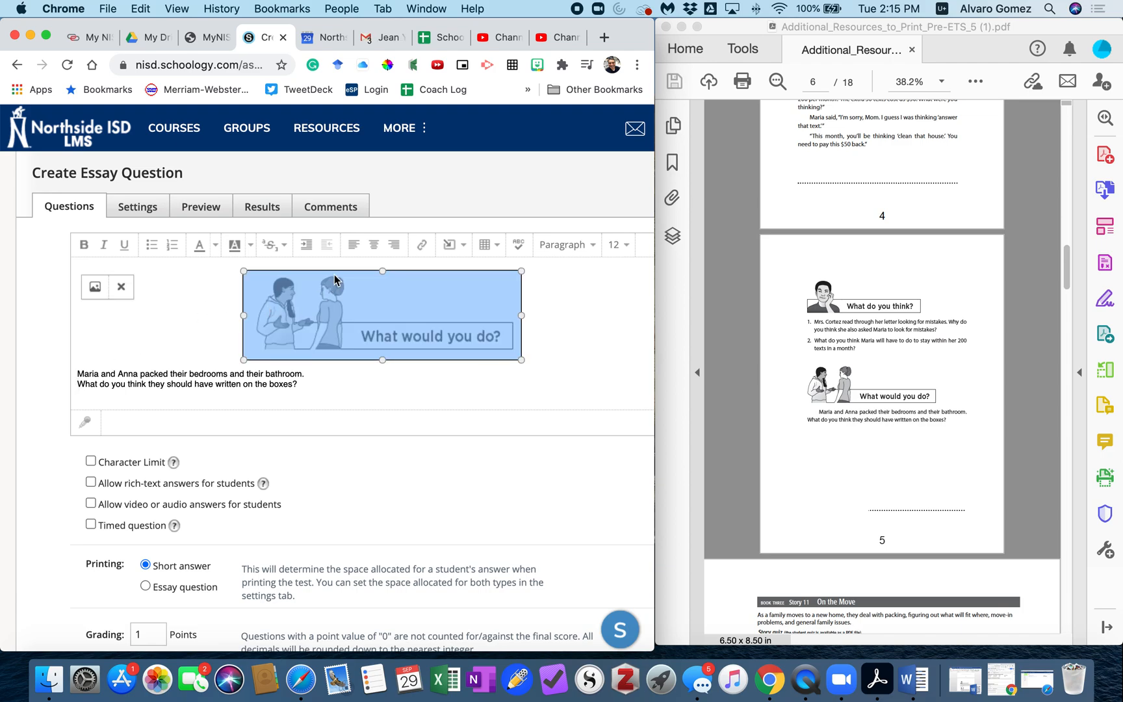
click(352, 245)
click(435, 332)
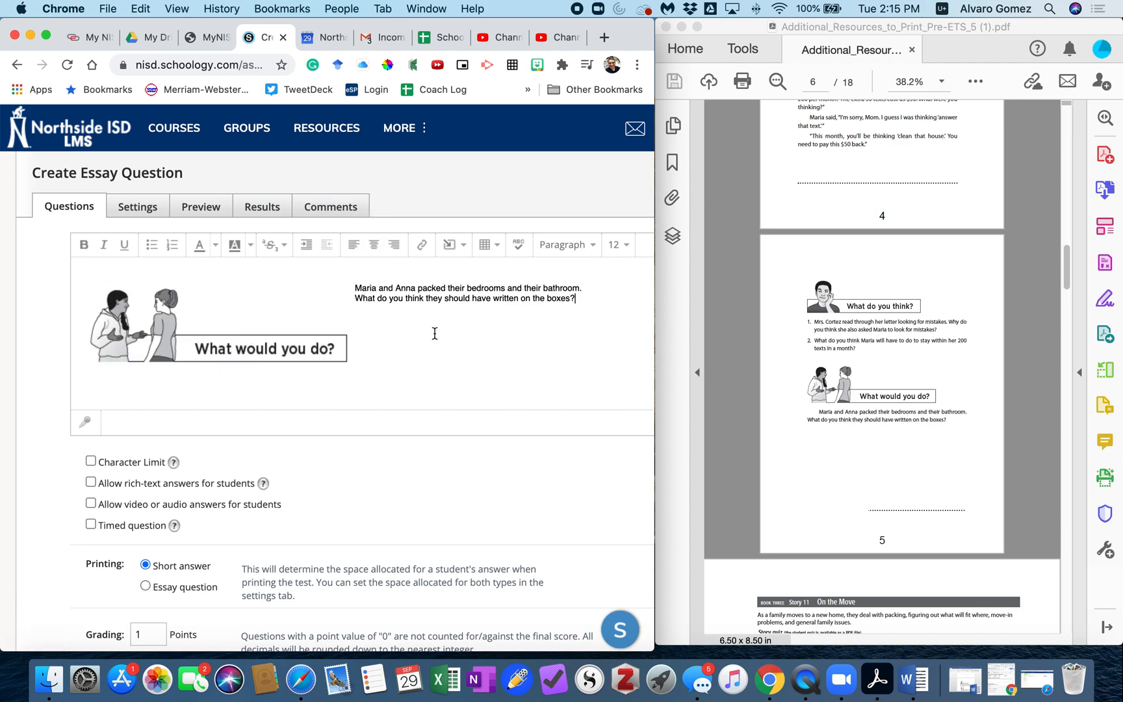
click(330, 325)
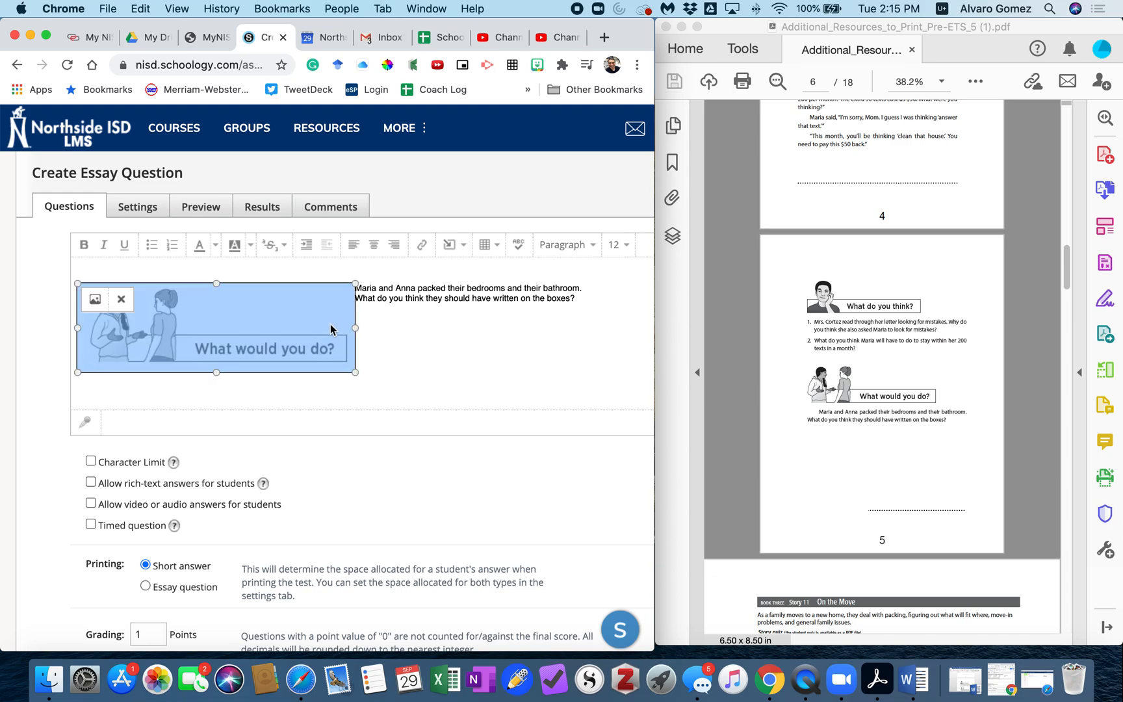
click(373, 244)
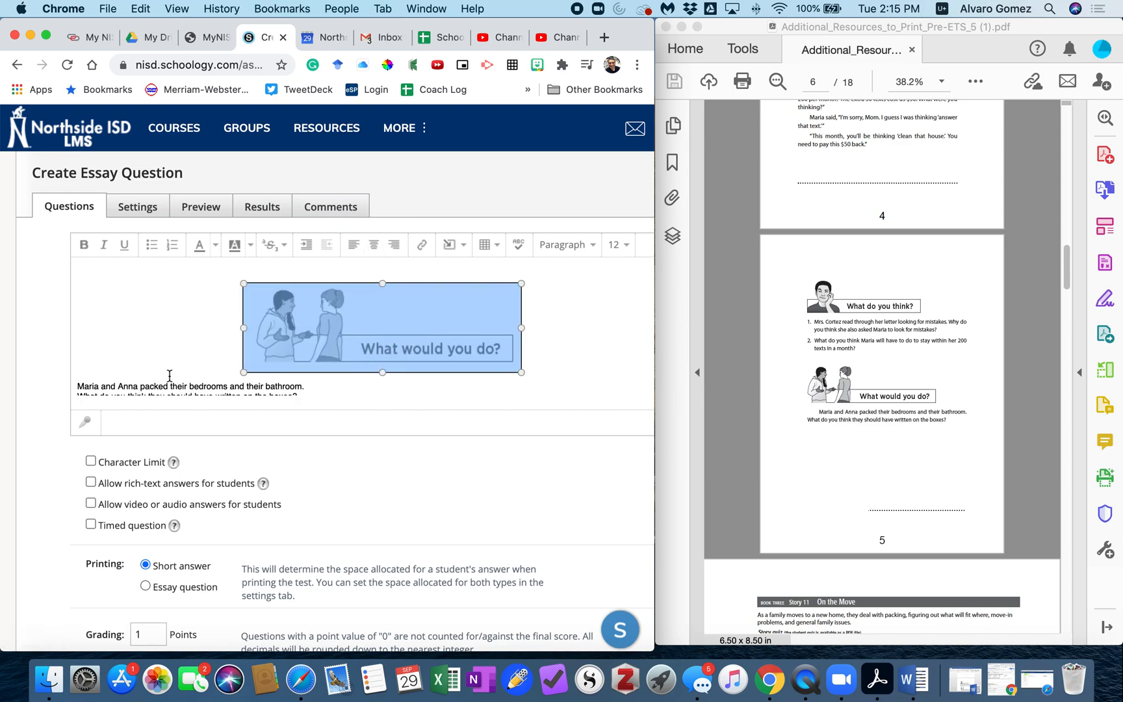
click(159, 348)
scroll(159, 348, down, 1)
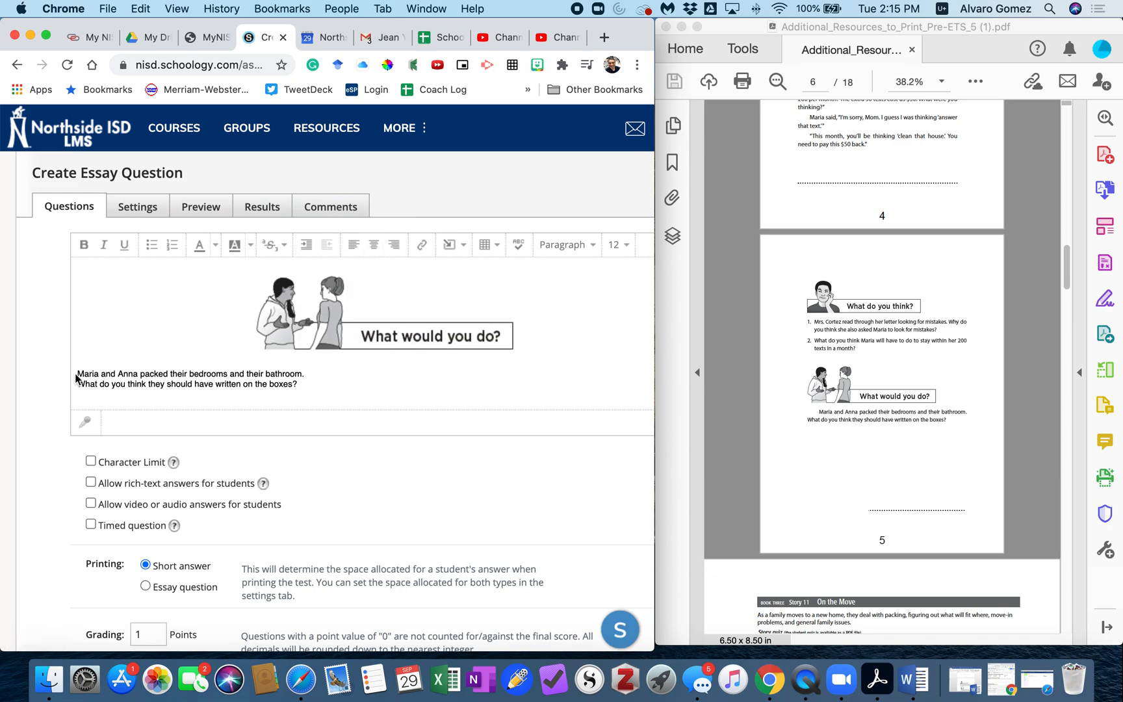
Add a blank line above the "What would you do?" question text, allow video or audio answers for students, and save the question
key(Return)
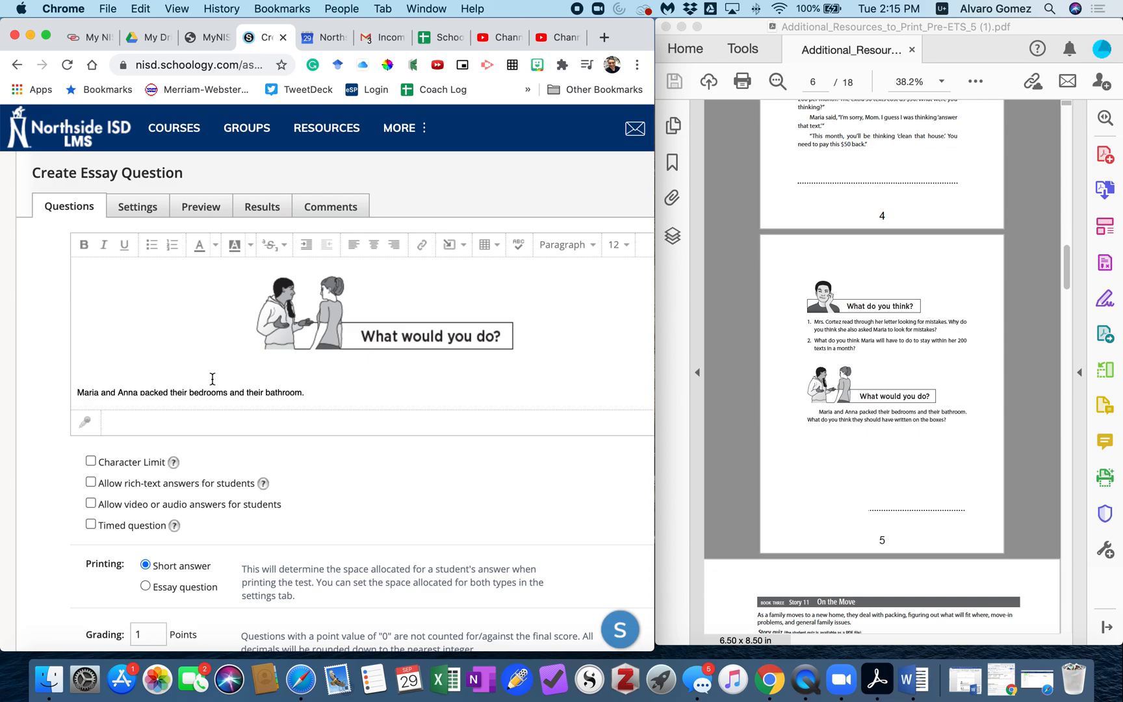
scroll(212, 379, down, 1)
click(91, 503)
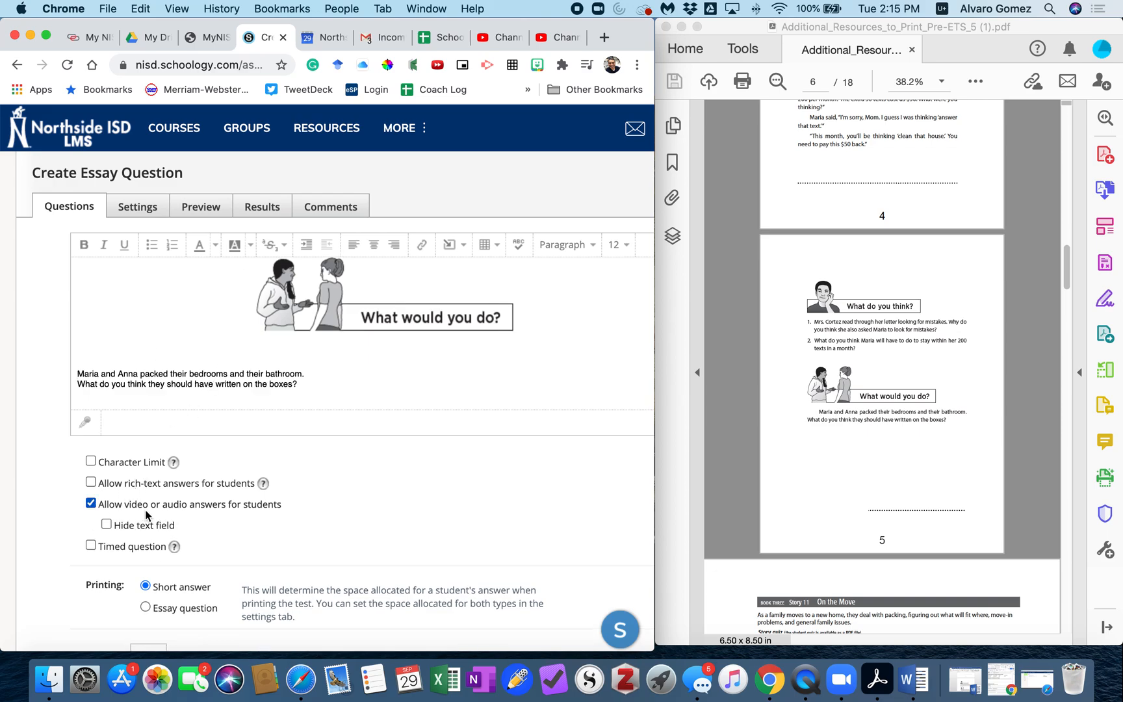
scroll(81, 515, down, 10)
click(354, 495)
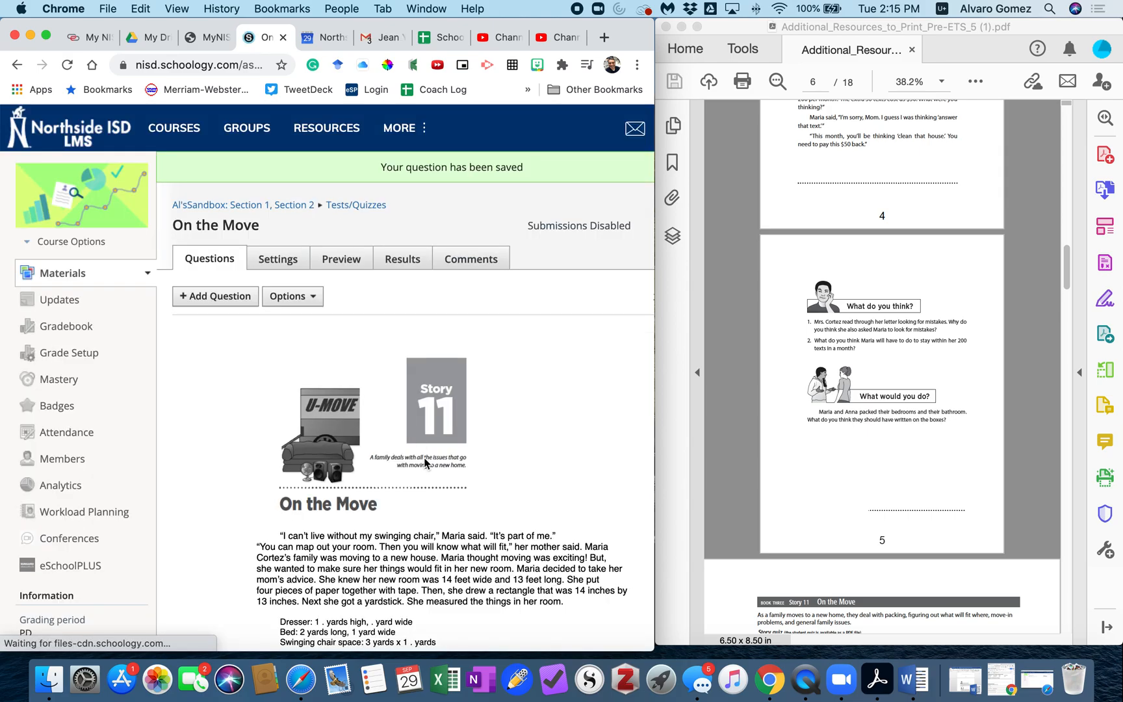
Review the two saved essay questions and their heading images at the end of the "On the Move" test
scroll(423, 463, down, 5)
scroll(423, 463, down, 7)
scroll(423, 462, down, 3)
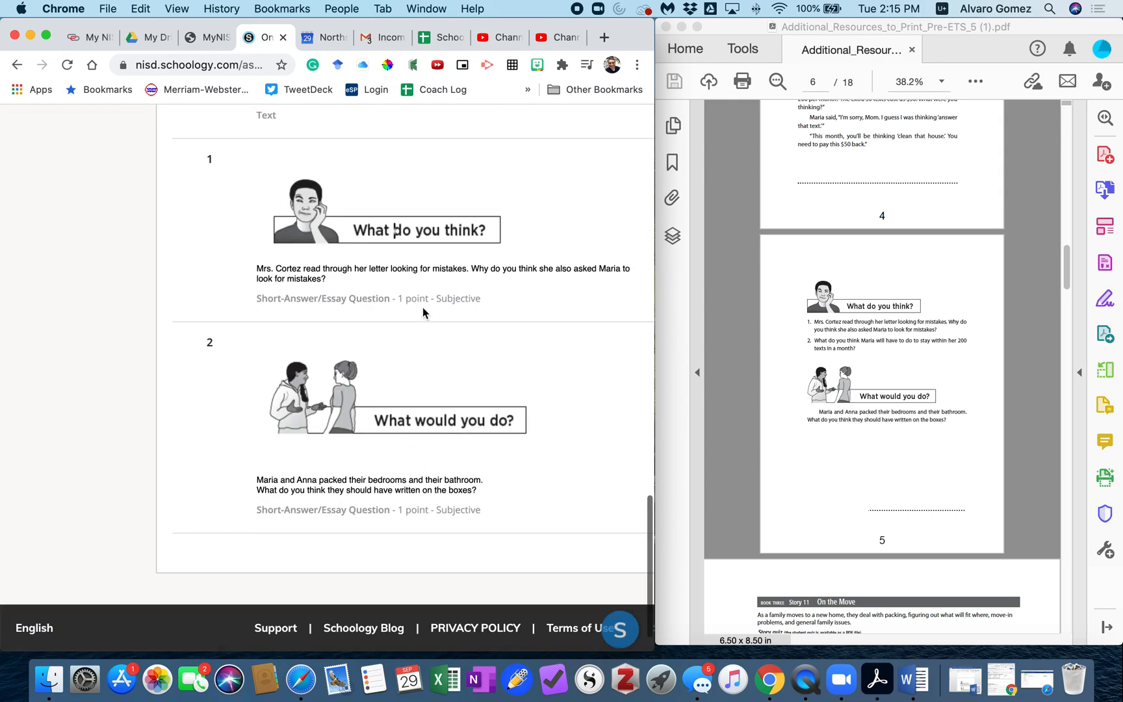
scroll(390, 259, up, 10)
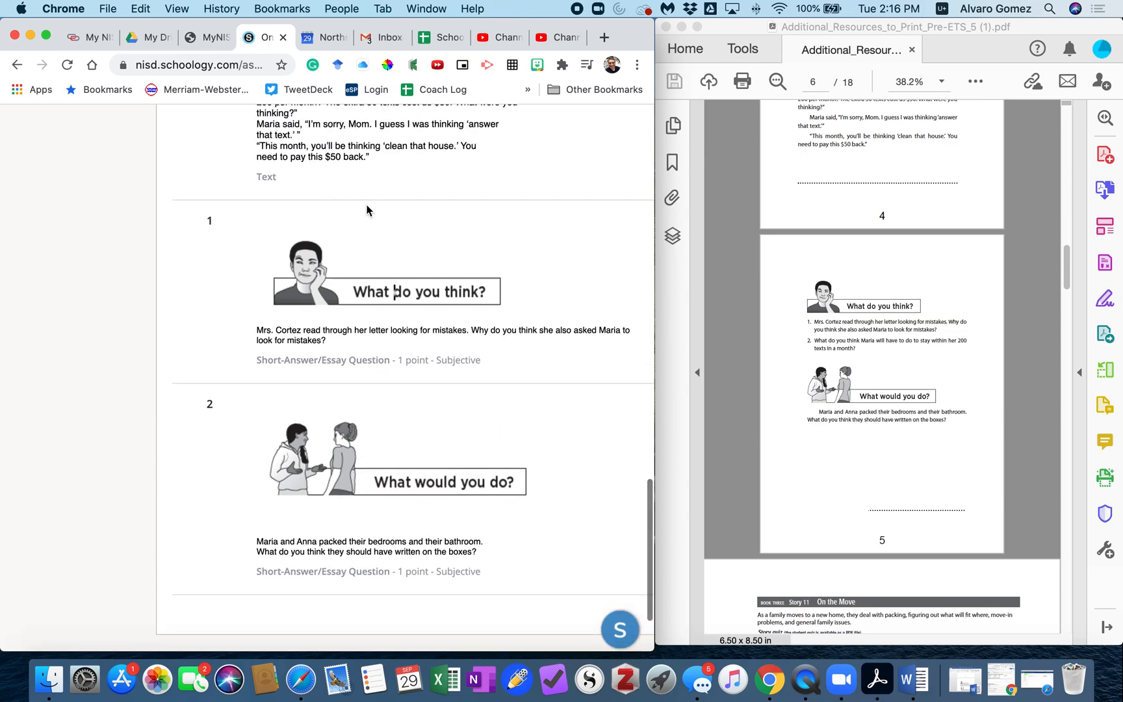
scroll(338, 217, up, 5)
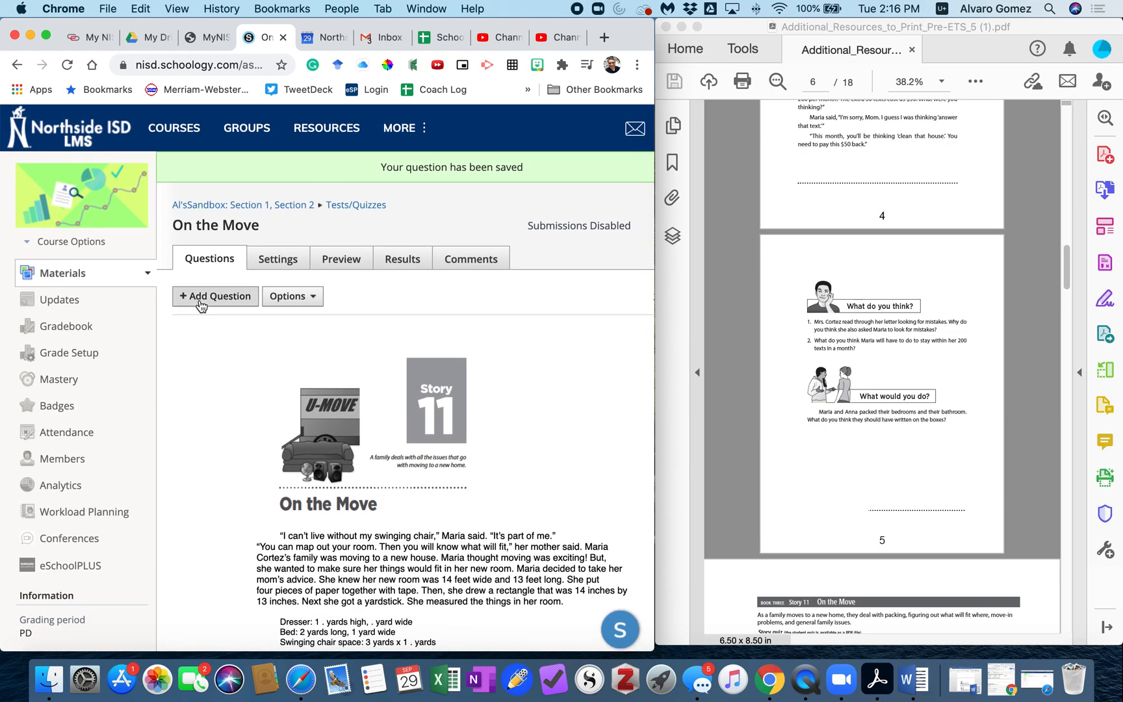
Check the available question types against the "On the Move" story quiz on page 6 of the PDF
click(204, 296)
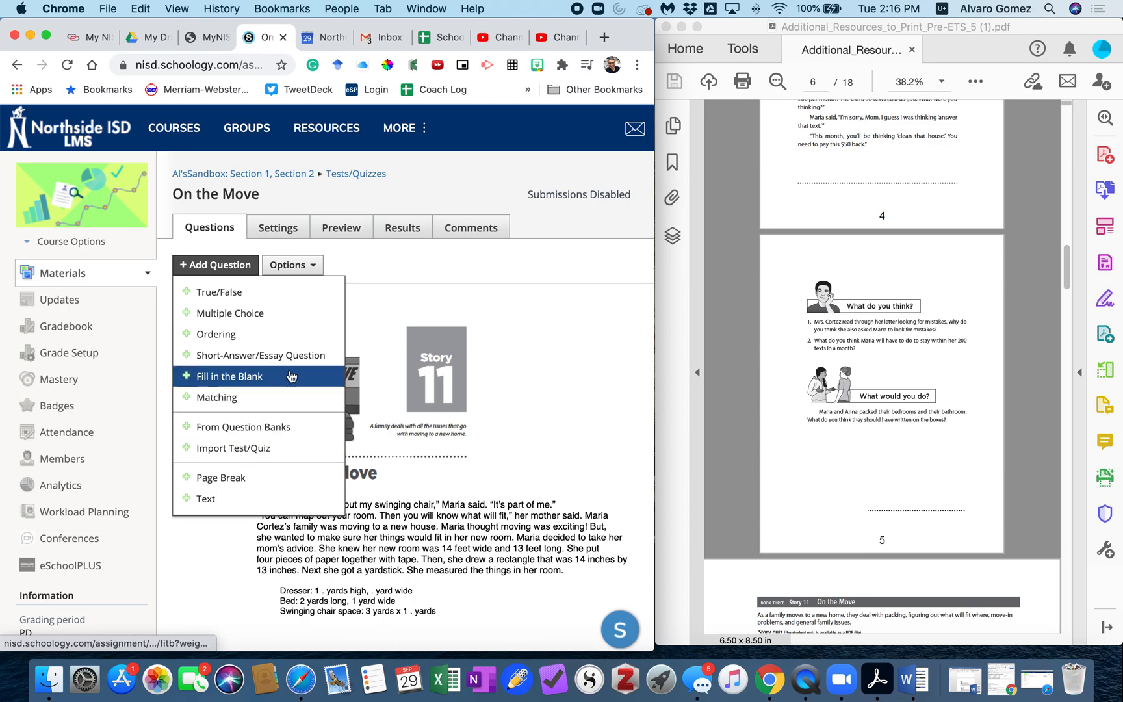
click(854, 427)
scroll(854, 427, down, 10)
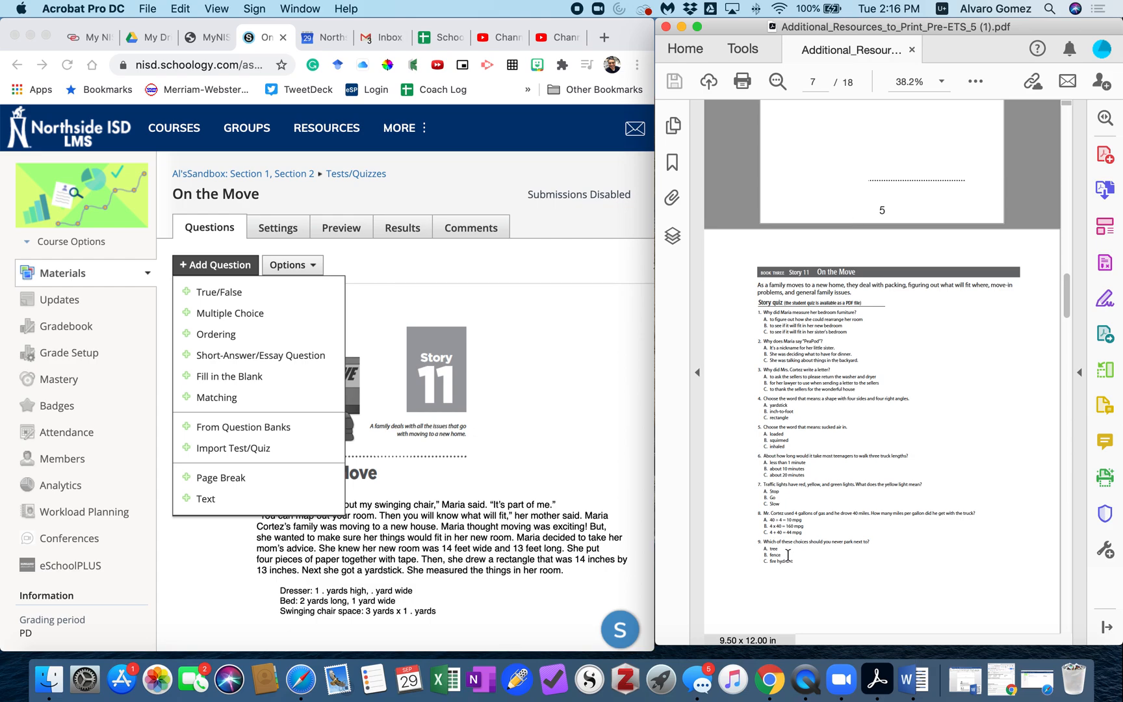
scroll(806, 551, down, 3)
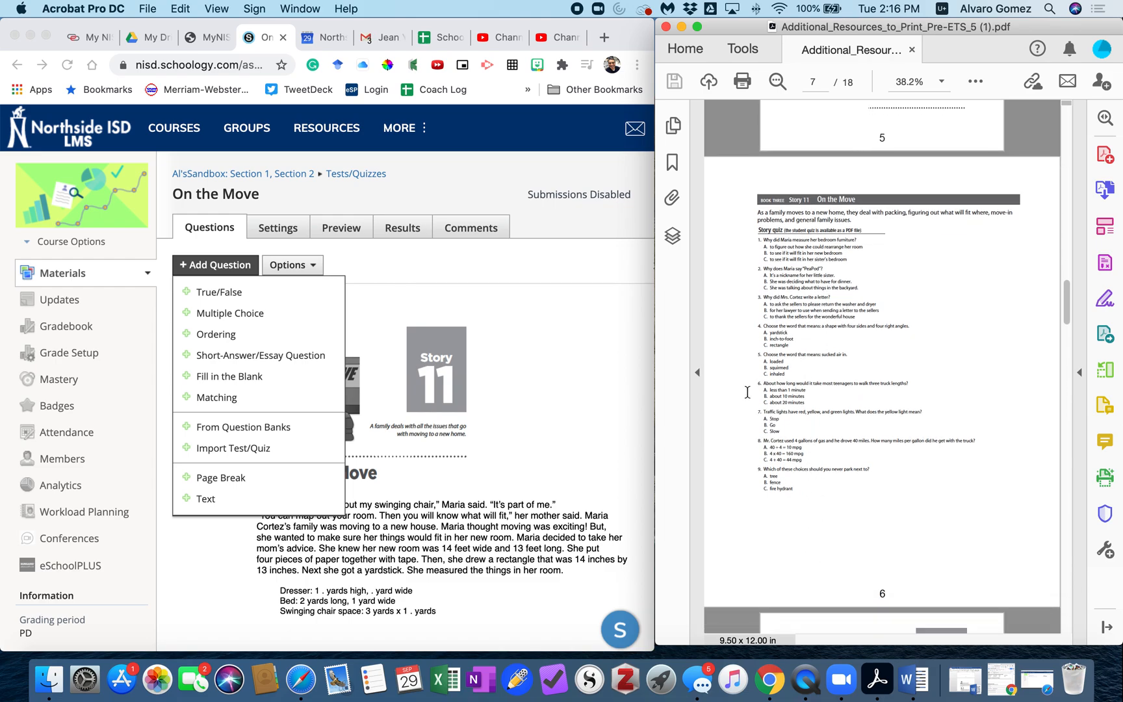
scroll(819, 496, down, 4)
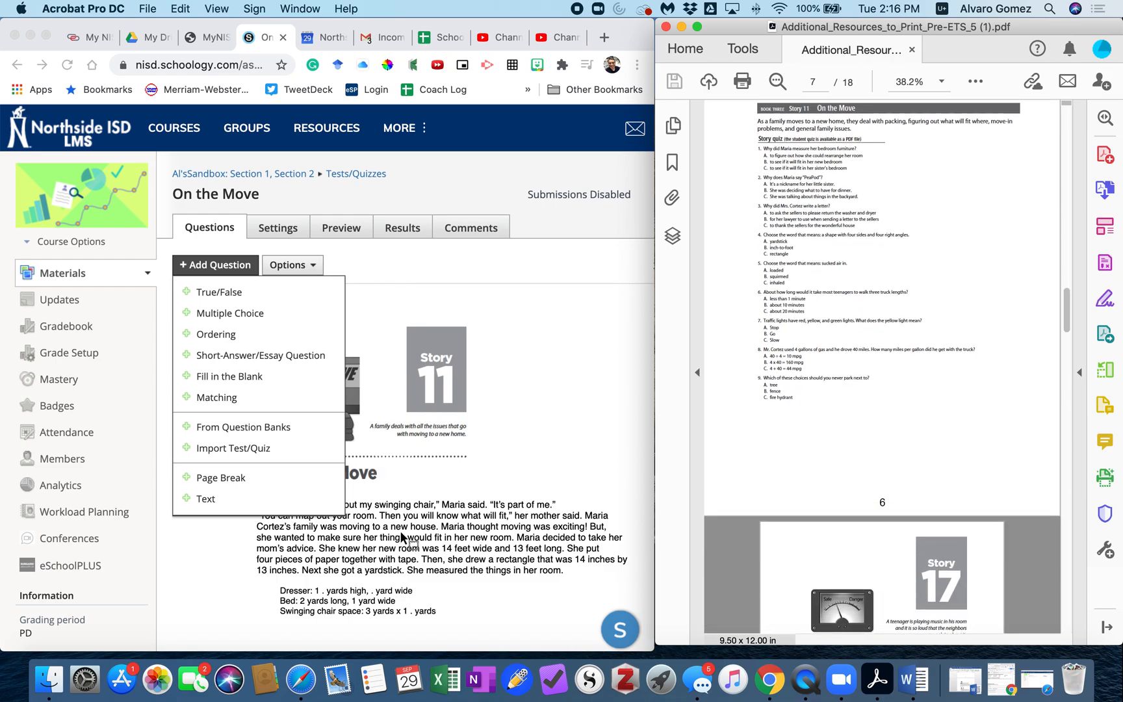
click(442, 512)
click(464, 502)
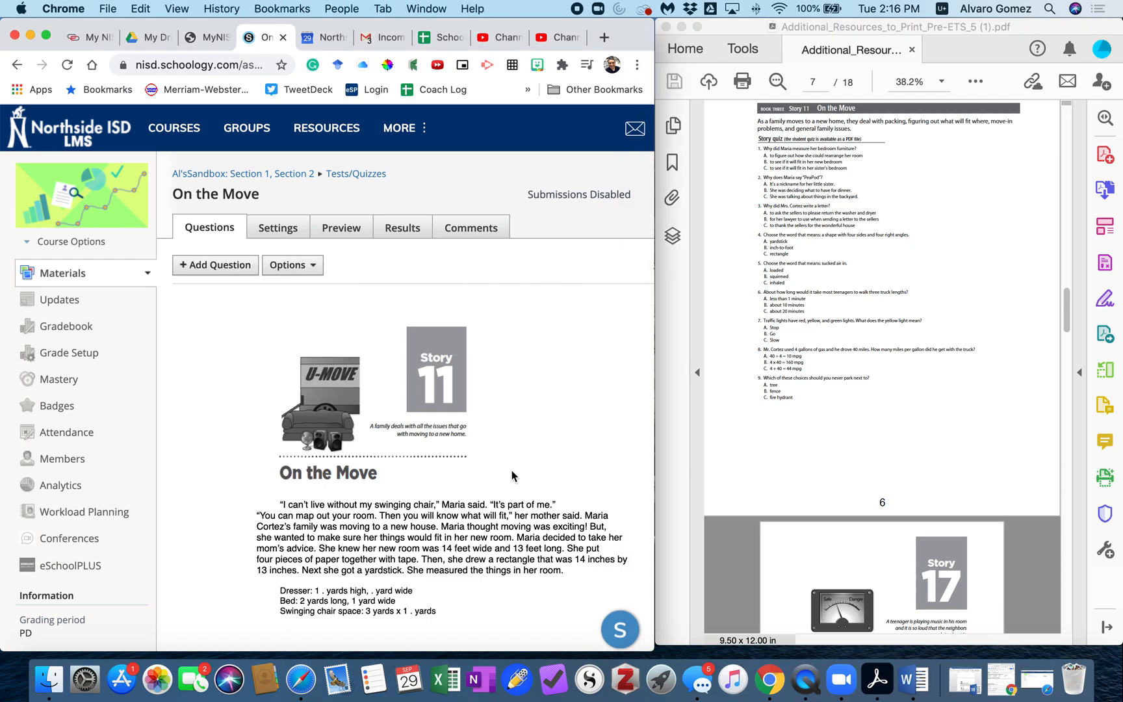
click(857, 382)
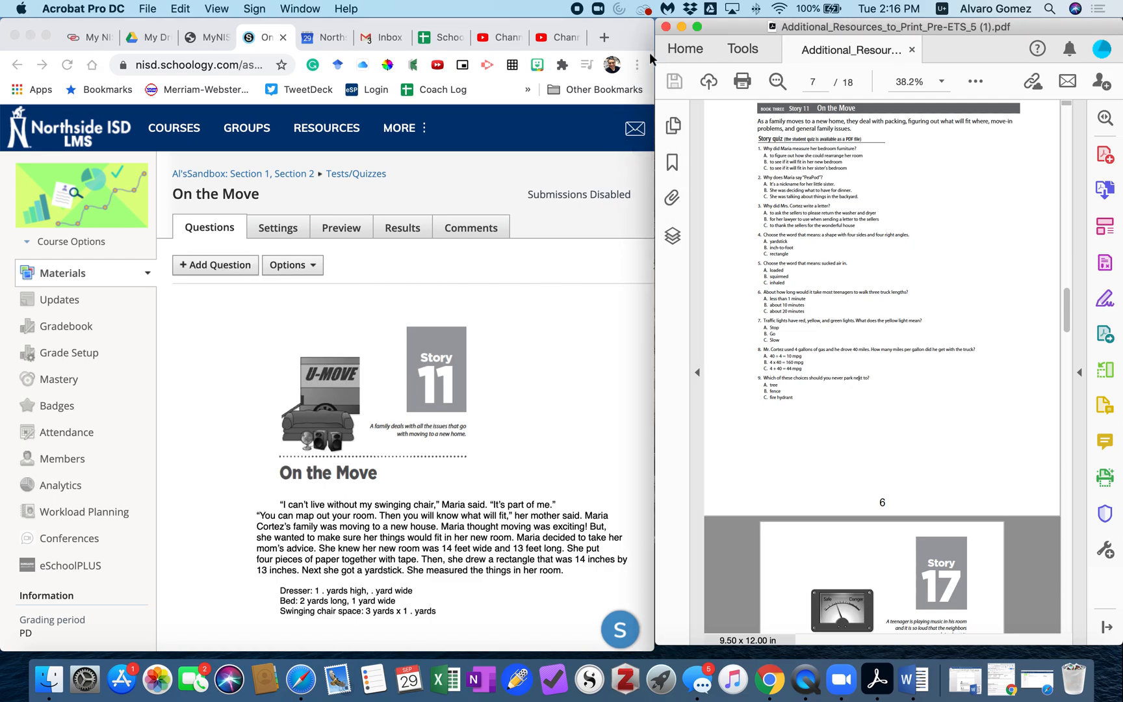
Open a new browser tab and look through the Schoology and NISD bookmark folders for a quiz generator link
click(606, 39)
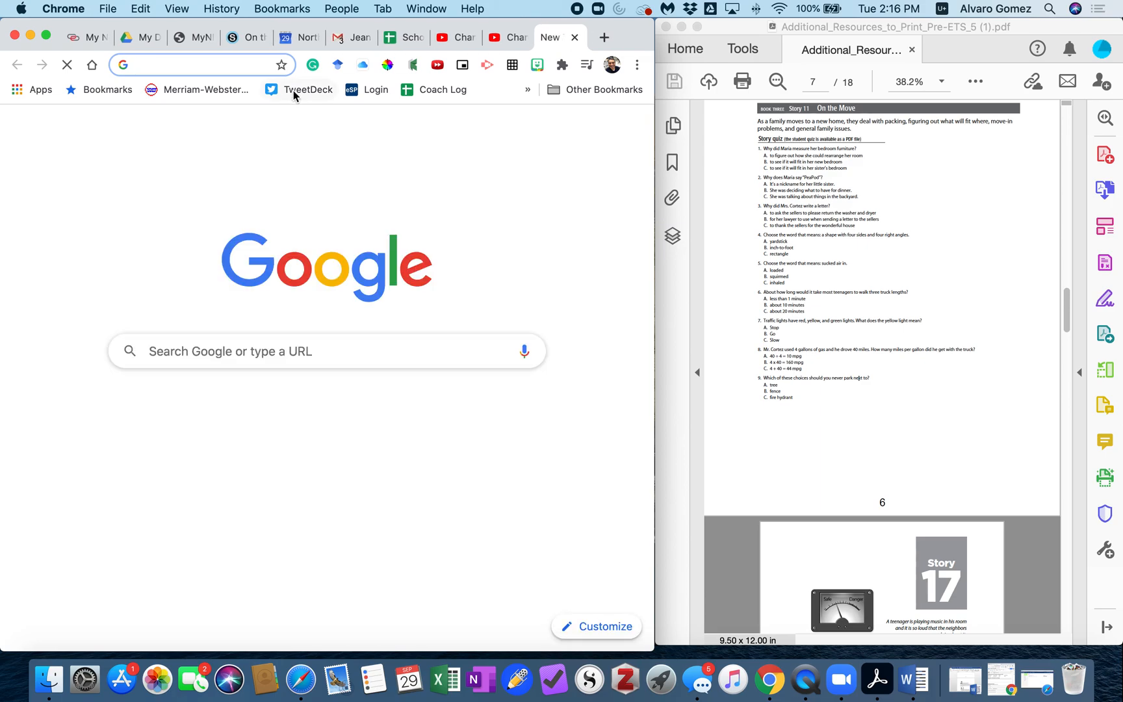
click(527, 91)
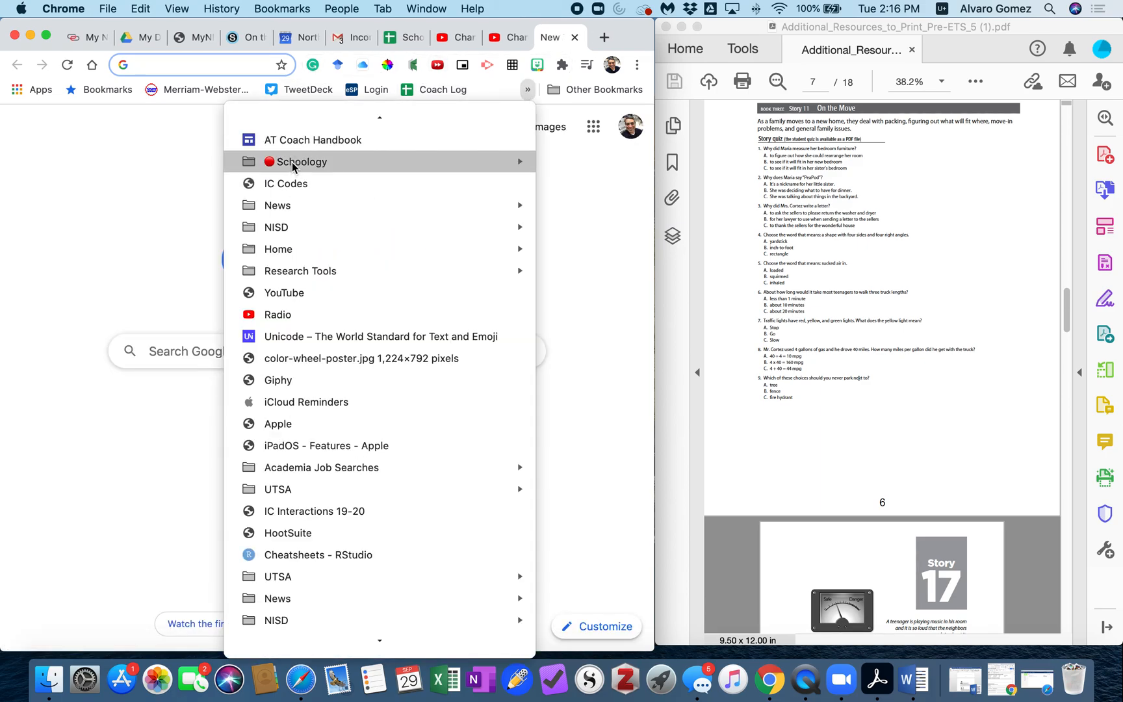
mouse_move(295, 167)
scroll(663, 454, down, 3)
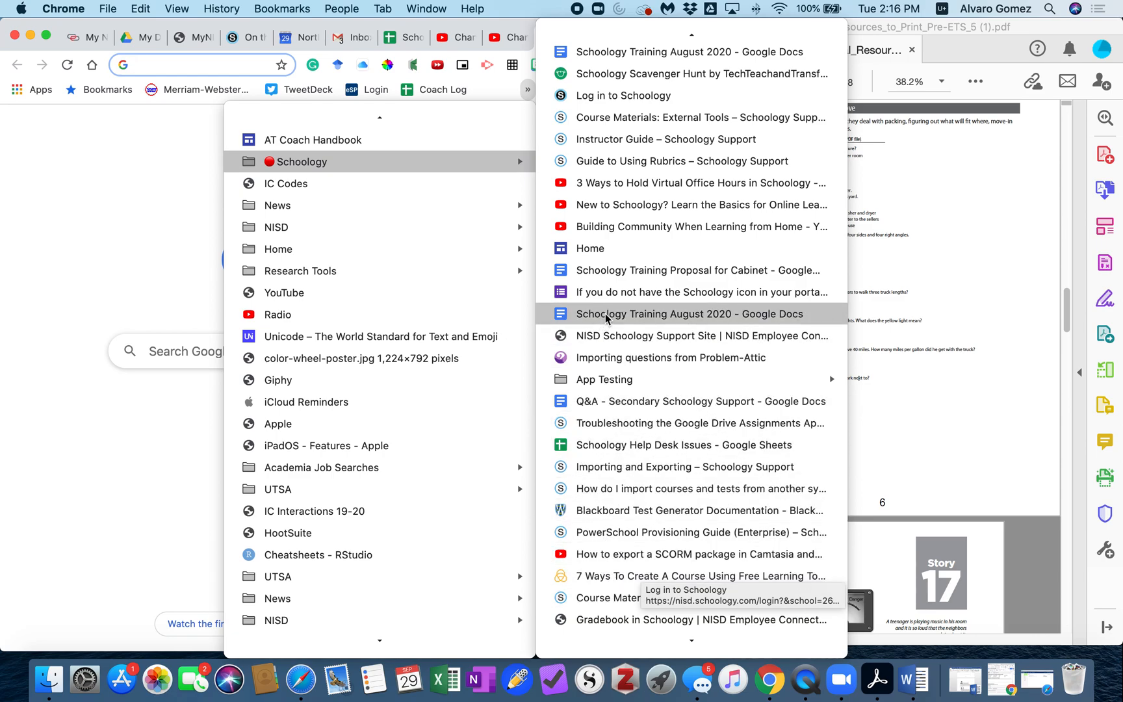
mouse_move(500, 235)
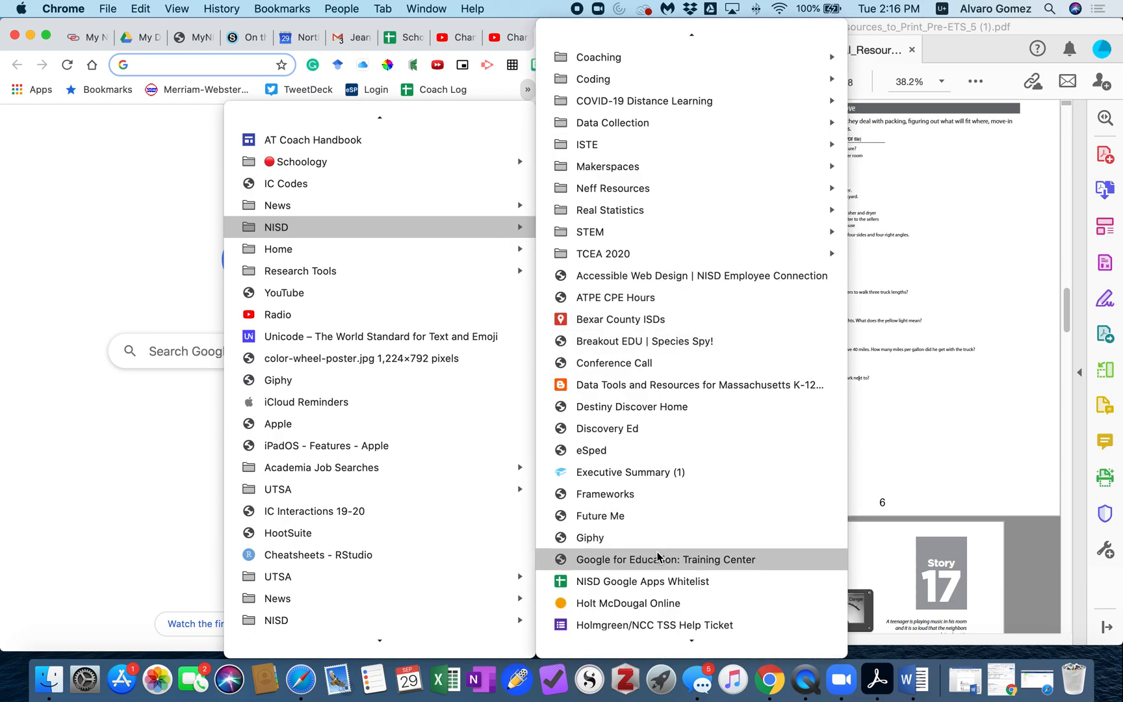
scroll(624, 601, down, 15)
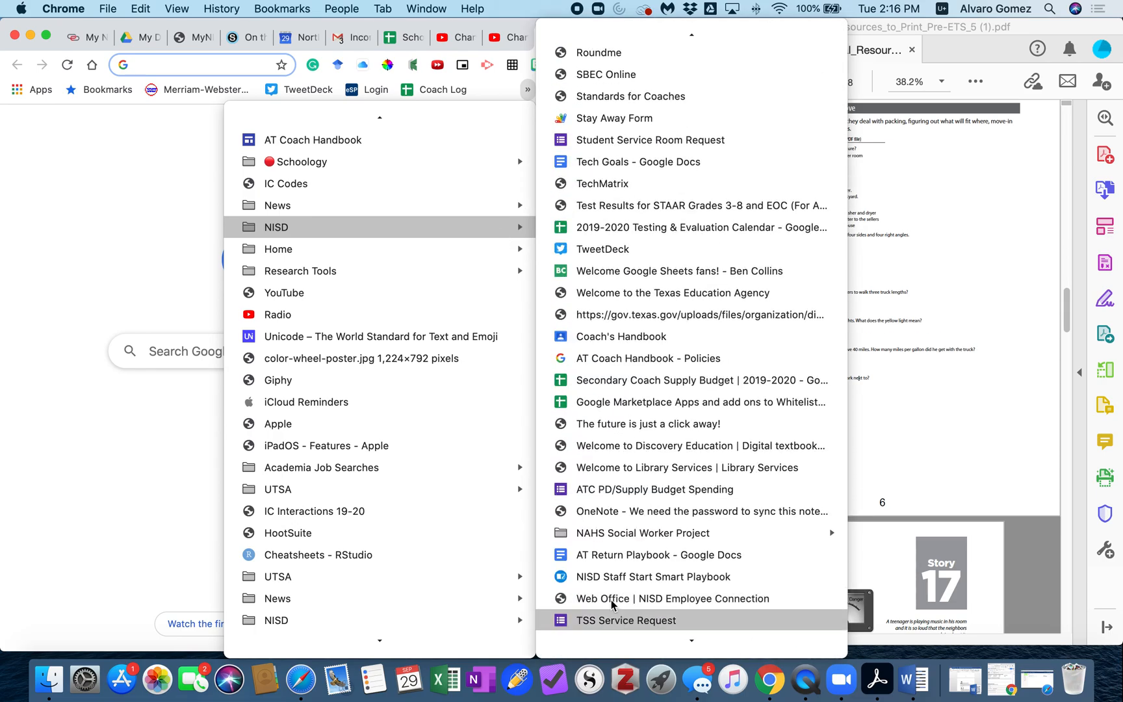
mouse_move(455, 166)
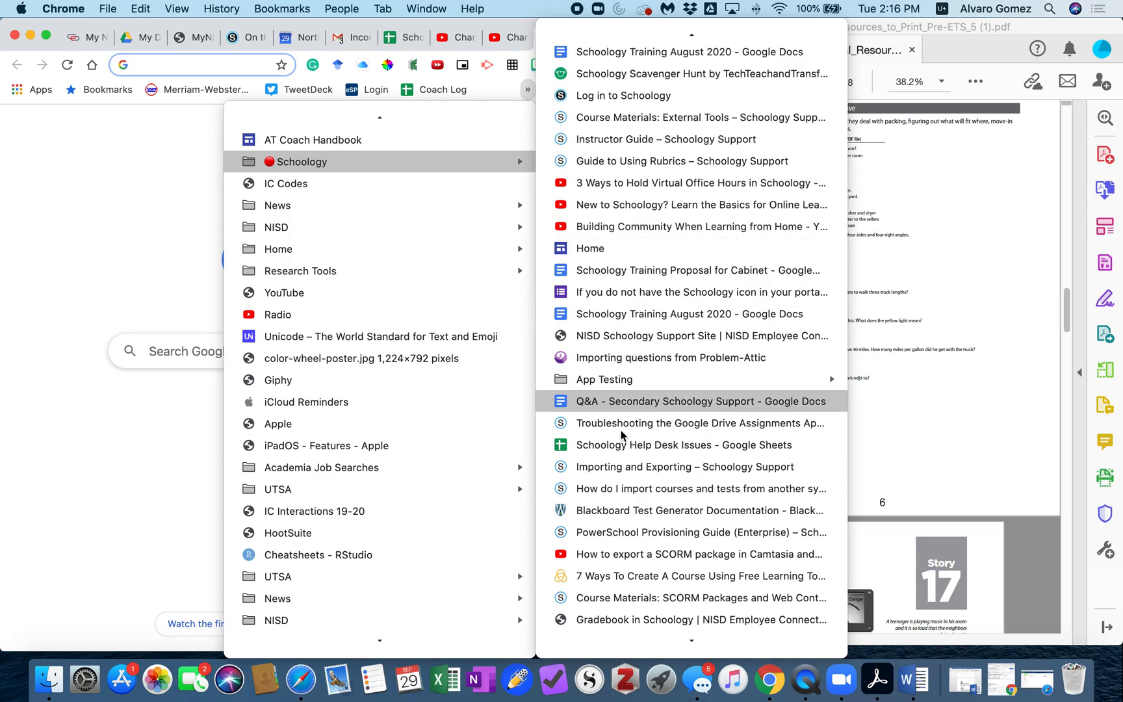
scroll(493, 640, down, 5)
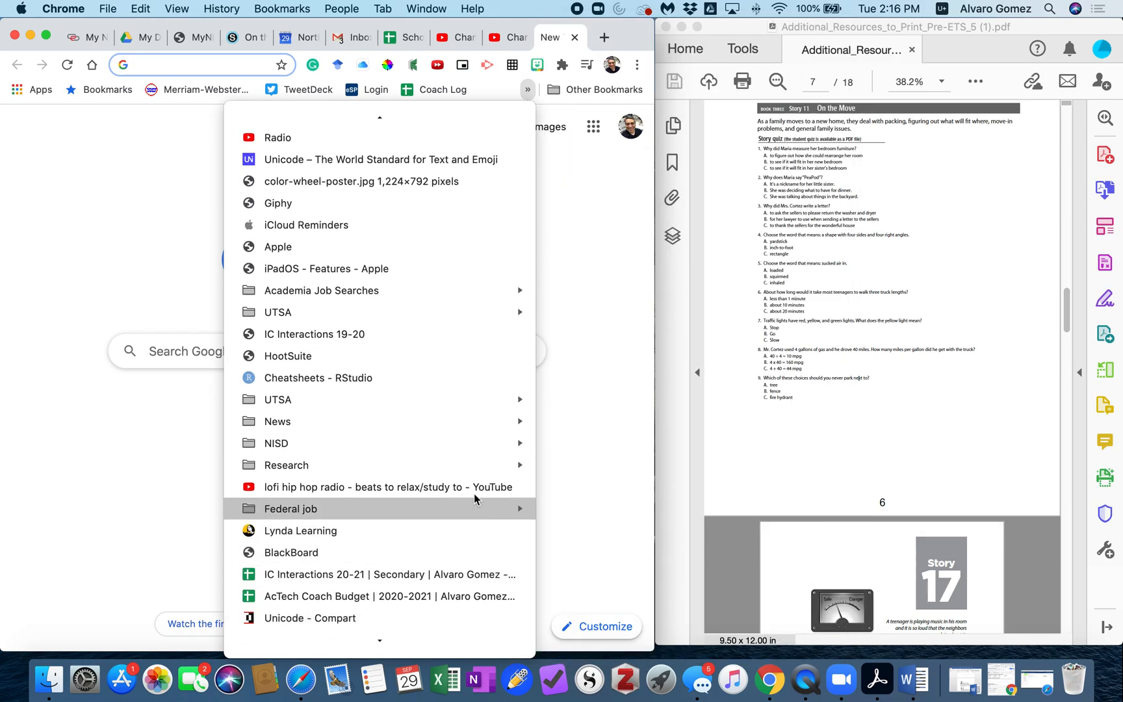
mouse_move(502, 448)
scroll(636, 534, down, 10)
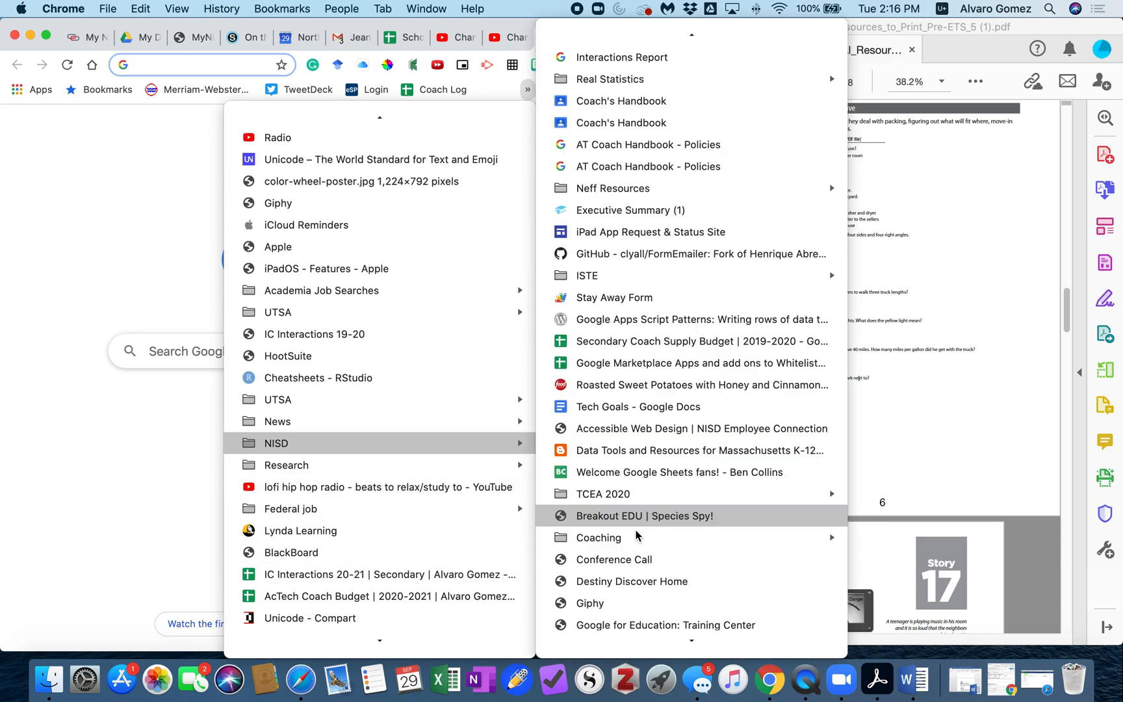
scroll(475, 271, up, 5)
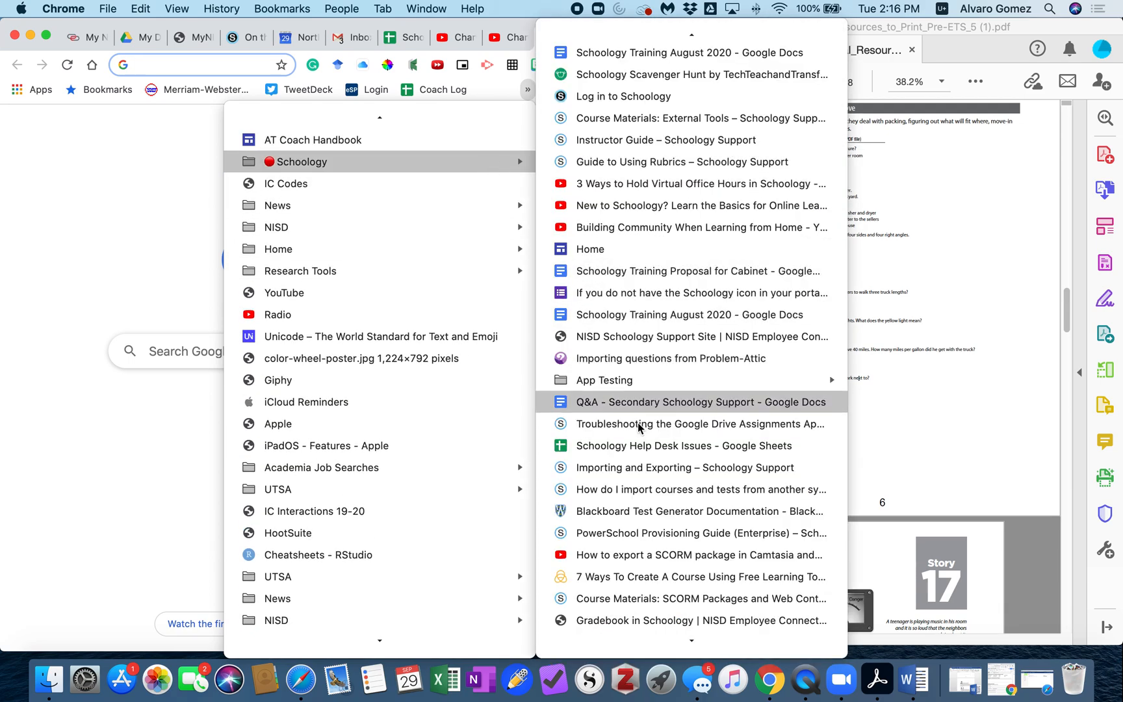
scroll(623, 164, up, 3)
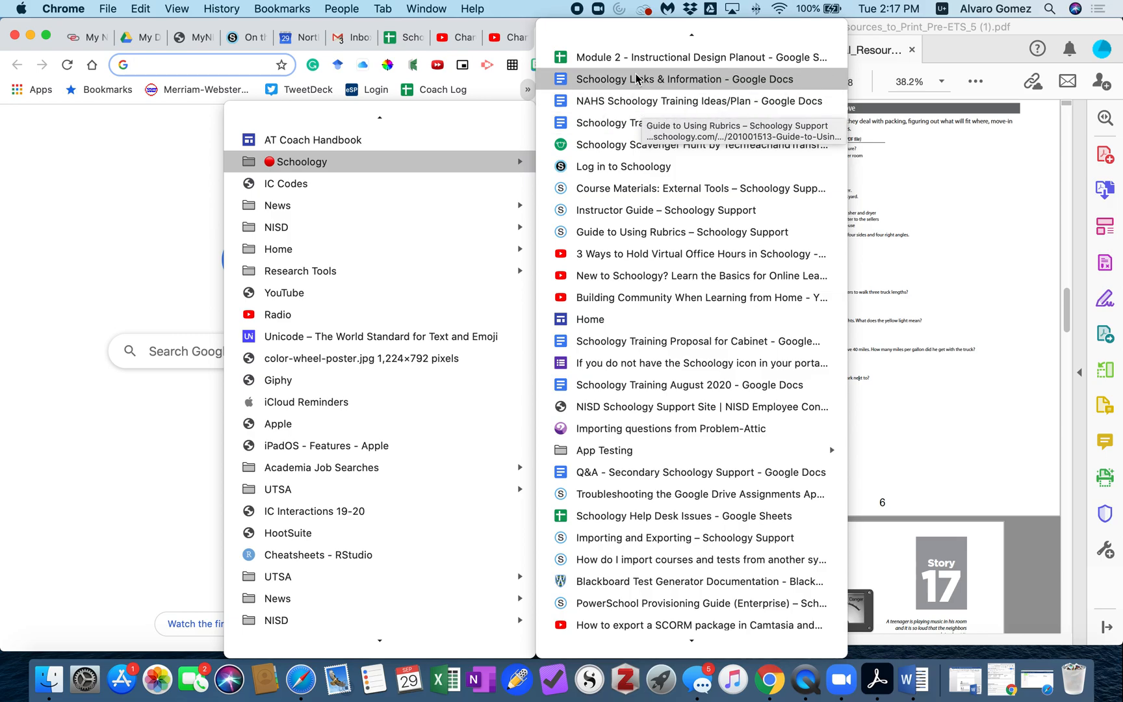
scroll(636, 416, down, 1)
scroll(637, 419, down, 3)
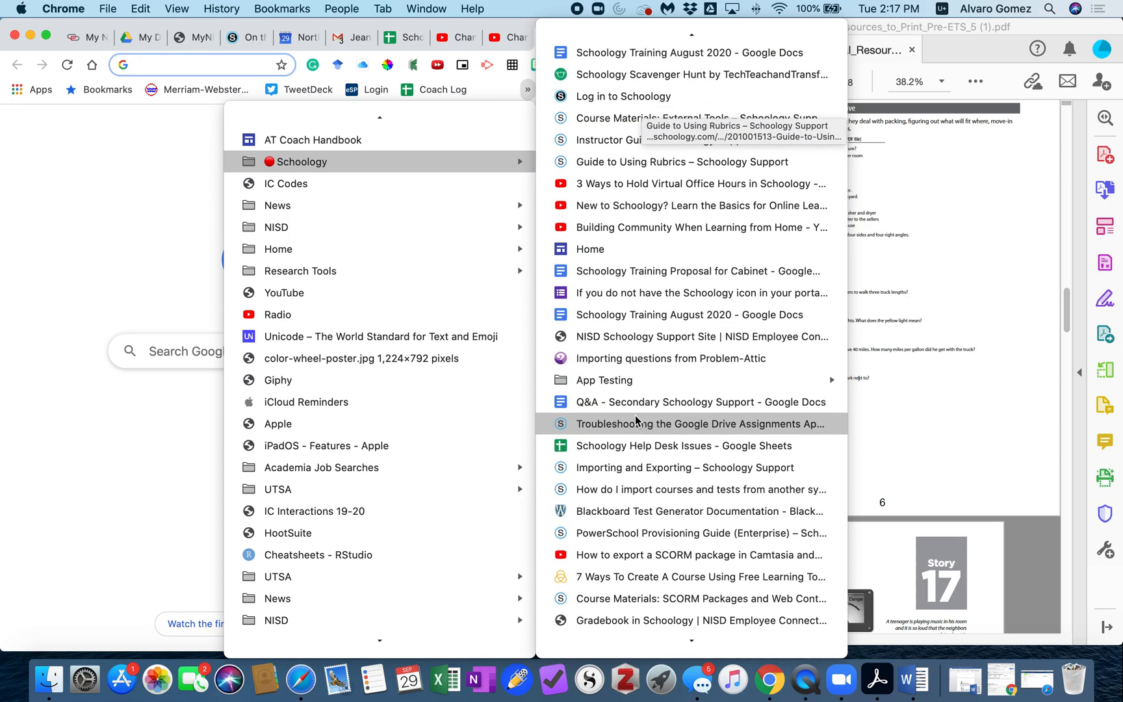
scroll(418, 137, down, 4)
click(125, 188)
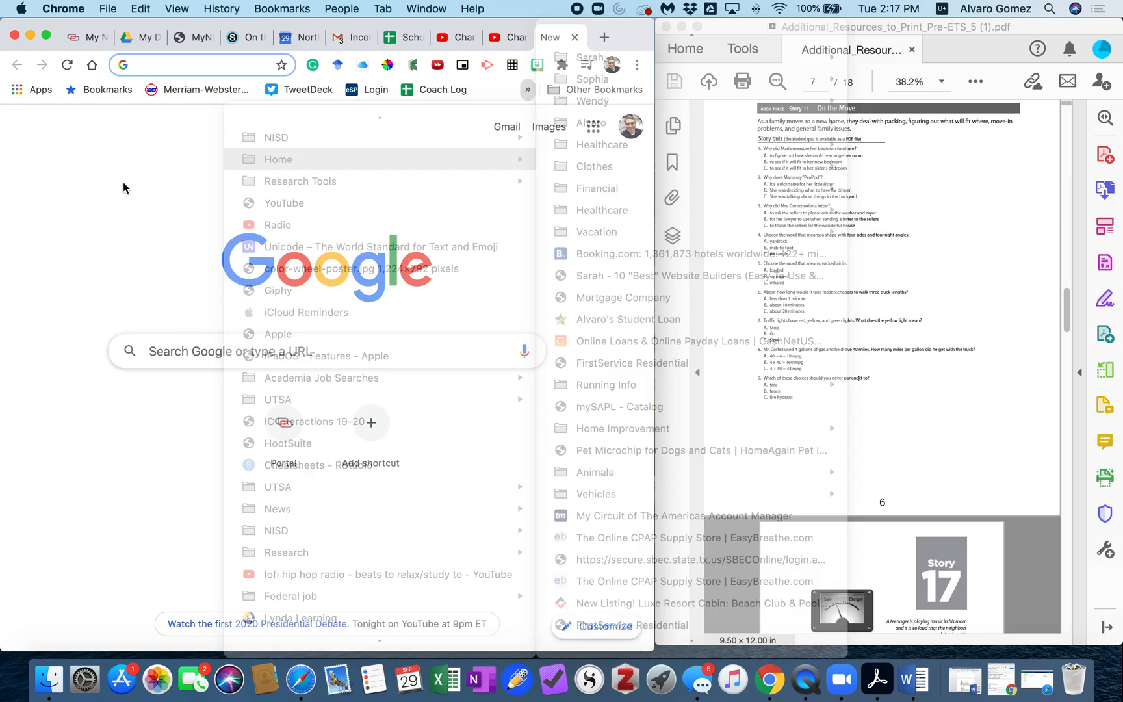
Look through the remaining bookmarks once more, including the News and NISD folders, for the quiz generator link
click(529, 93)
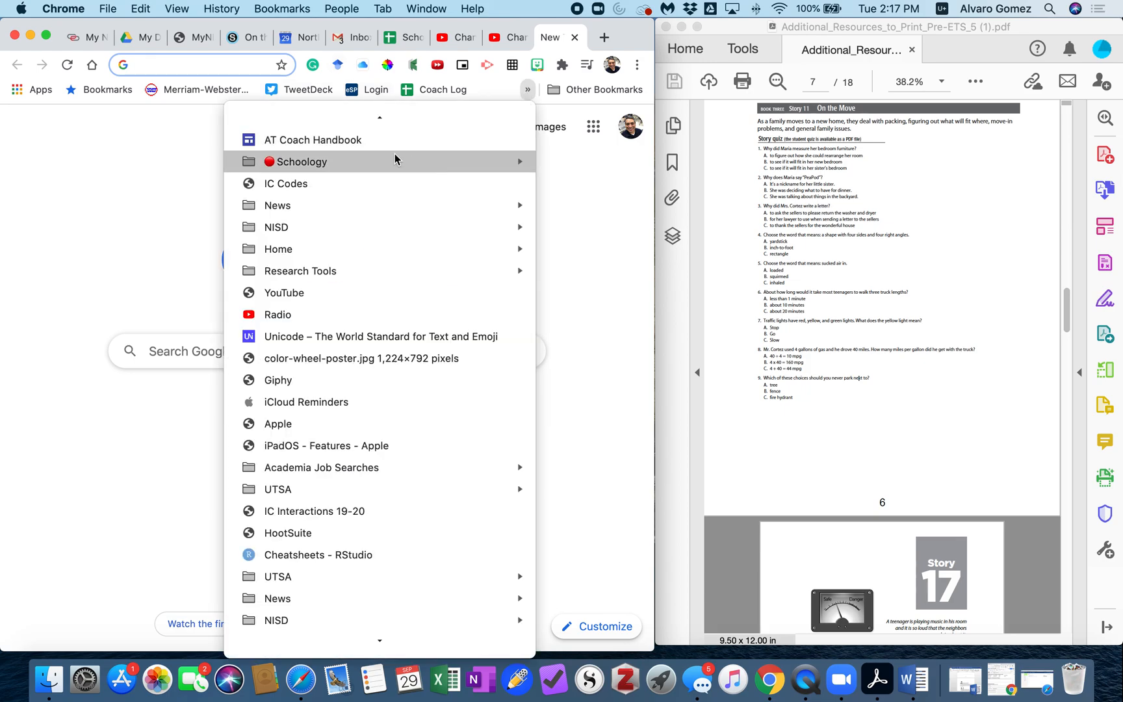
scroll(315, 481, down, 9)
mouse_move(315, 490)
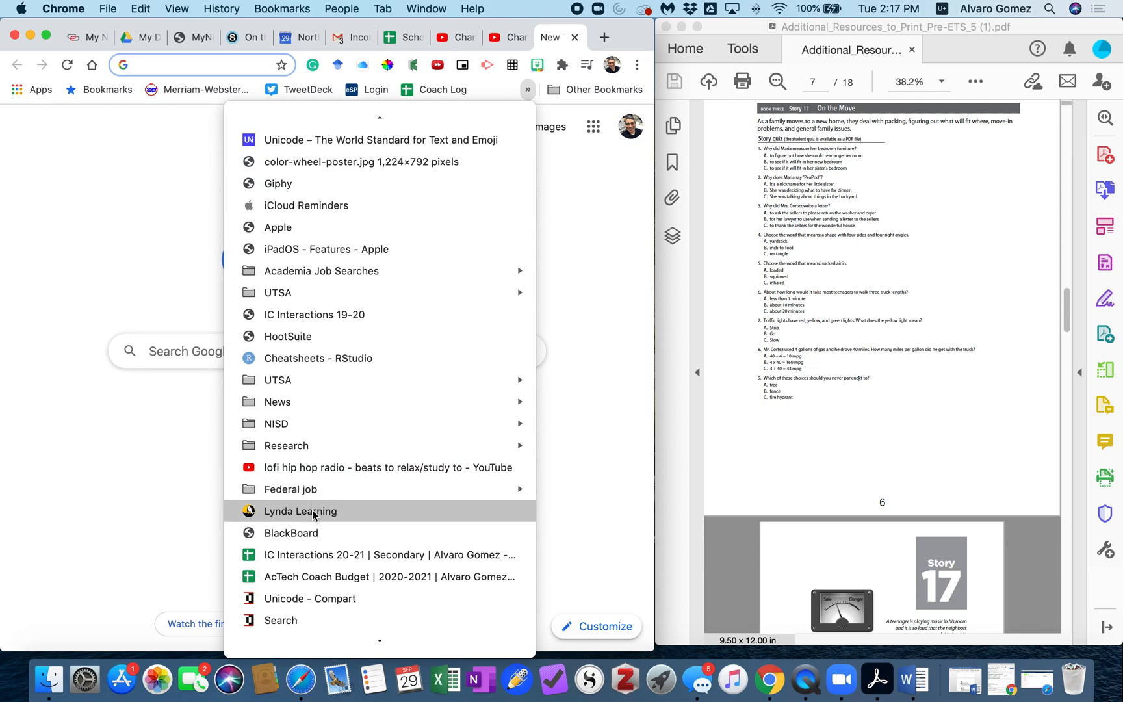
scroll(339, 520, up, 5)
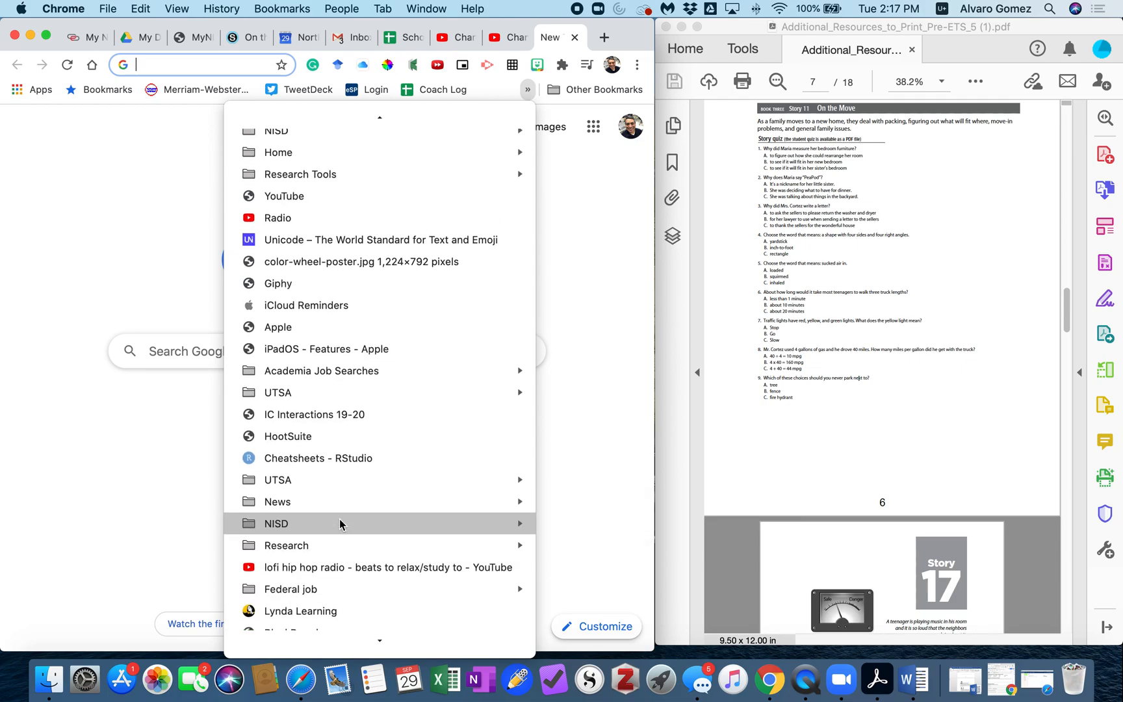
scroll(339, 518, up, 5)
mouse_move(312, 211)
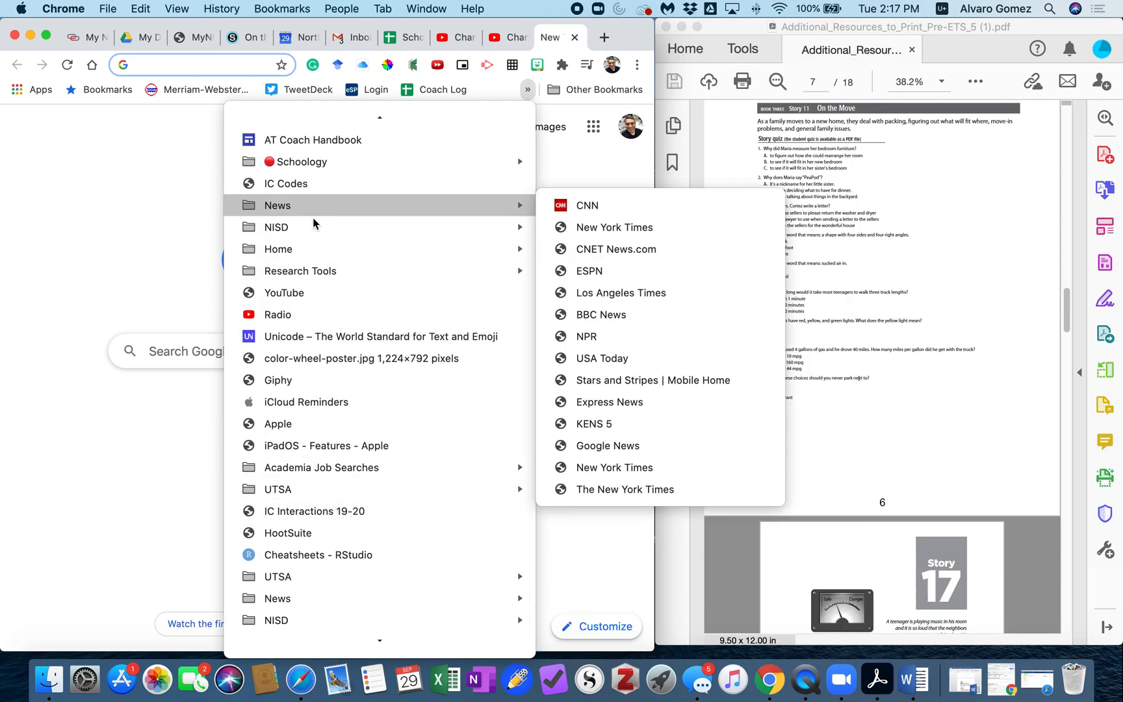
scroll(321, 474, down, 4)
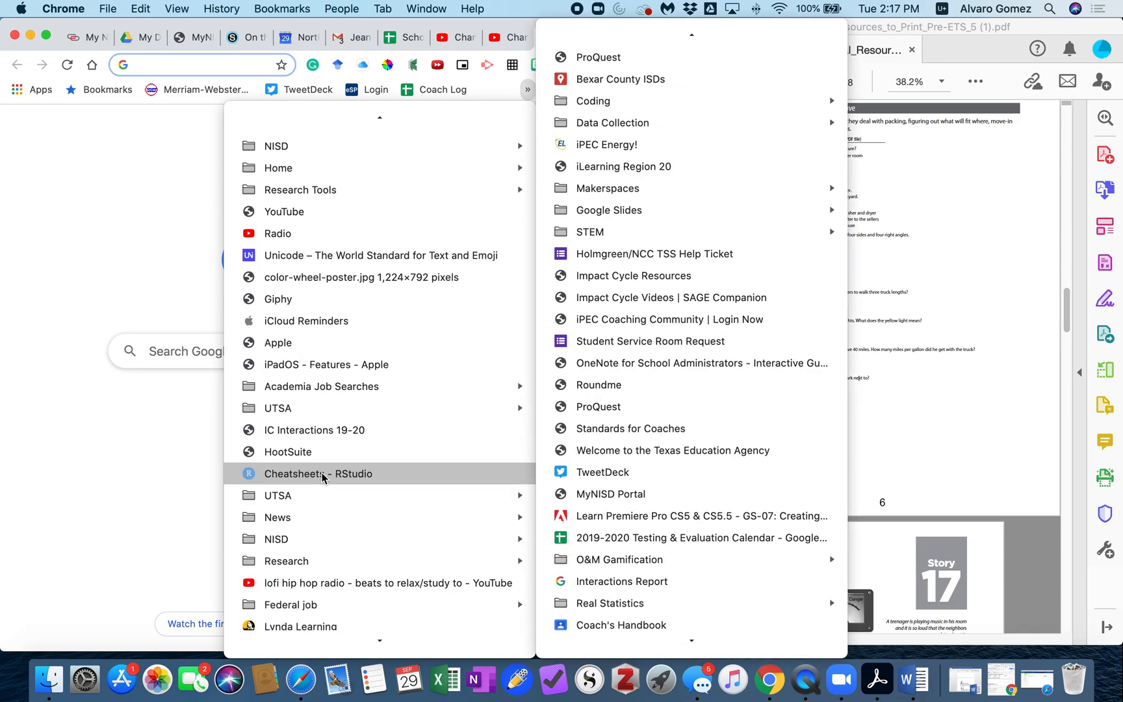
scroll(323, 476, down, 5)
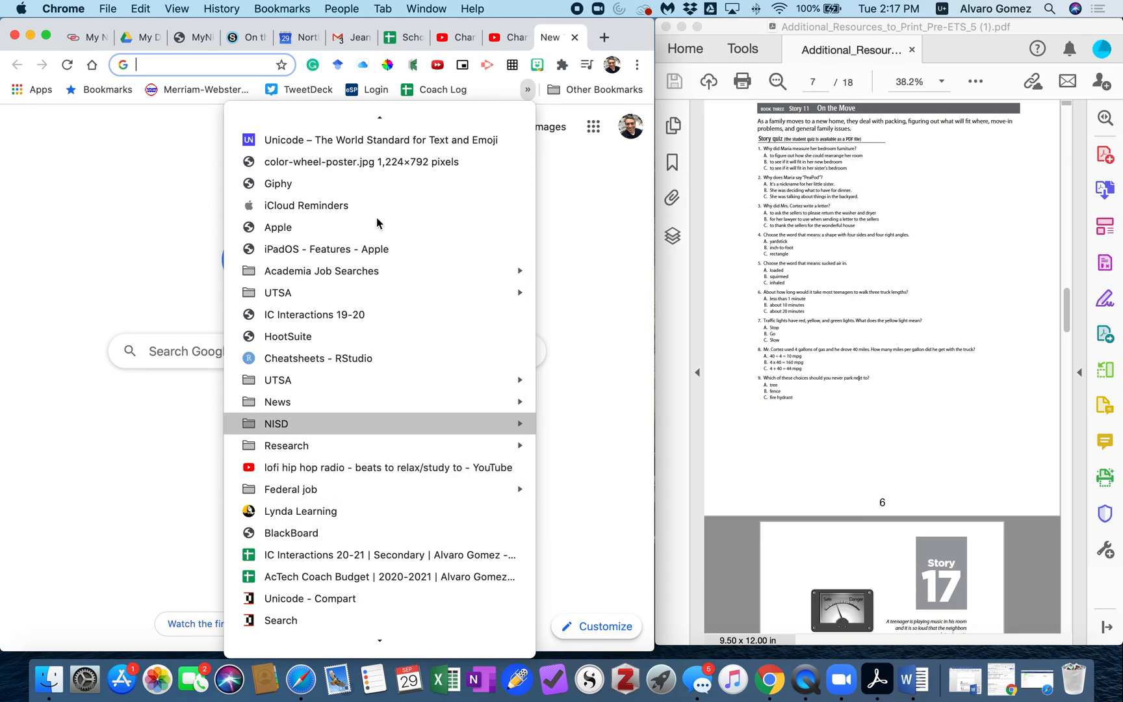
Search Google for "blackboard quiz generator documentation" and look over the results
click(229, 66)
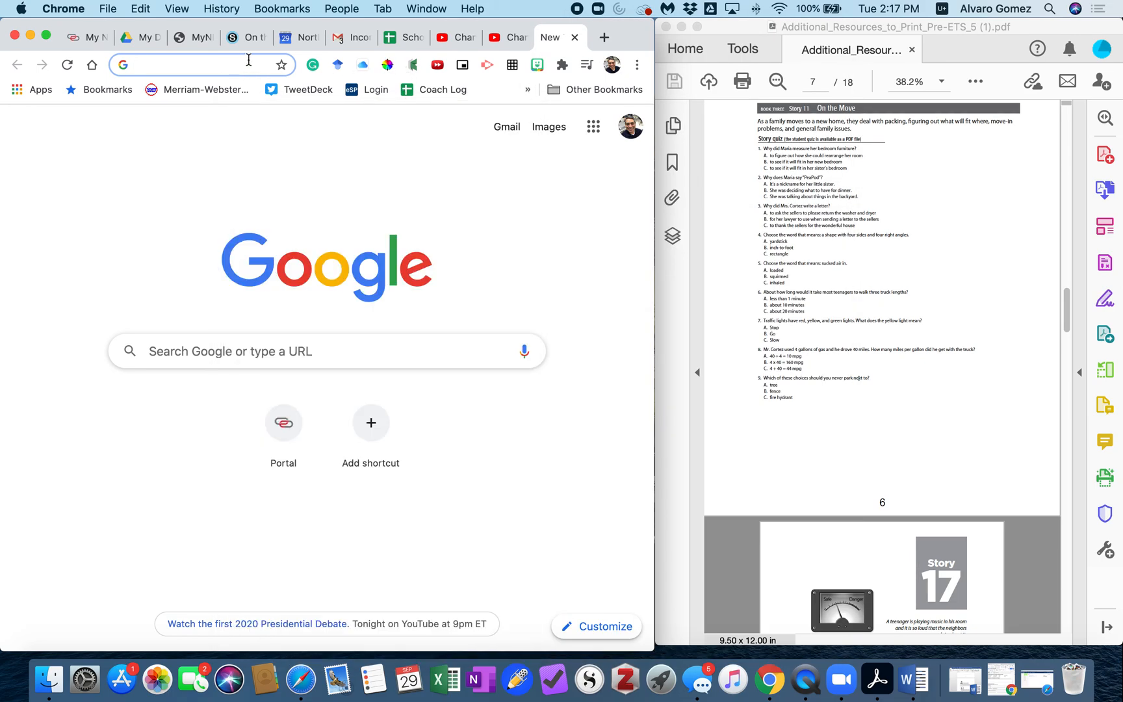
text(black)
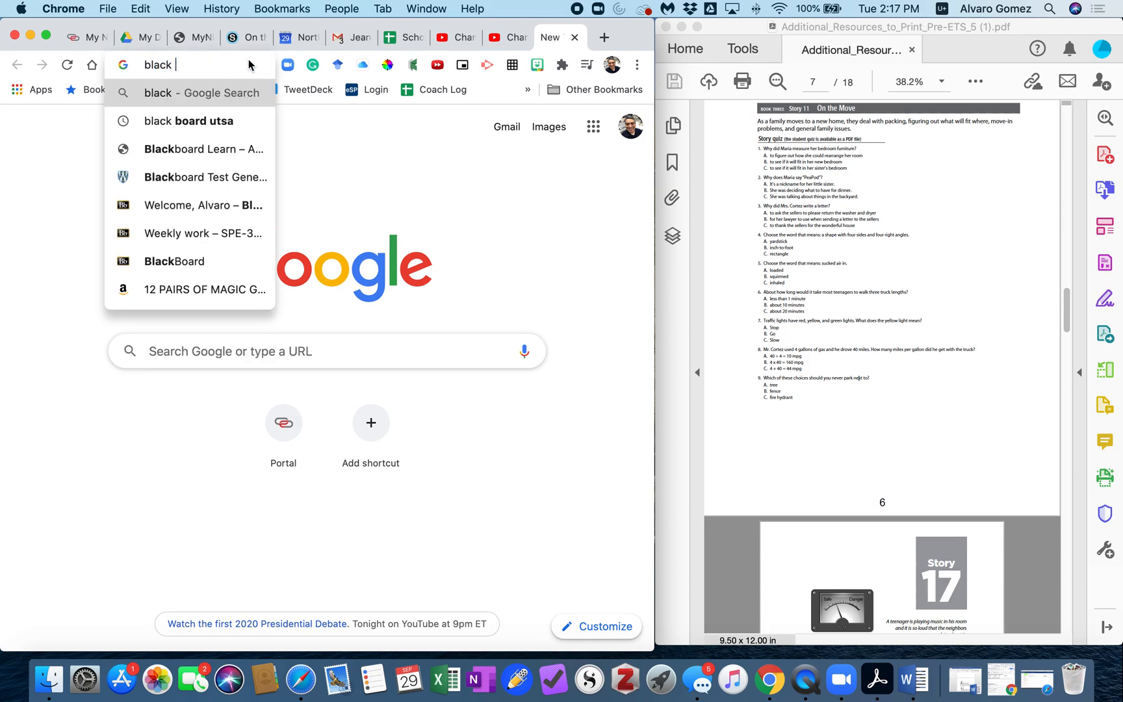
key(BackSpace)
text(board)
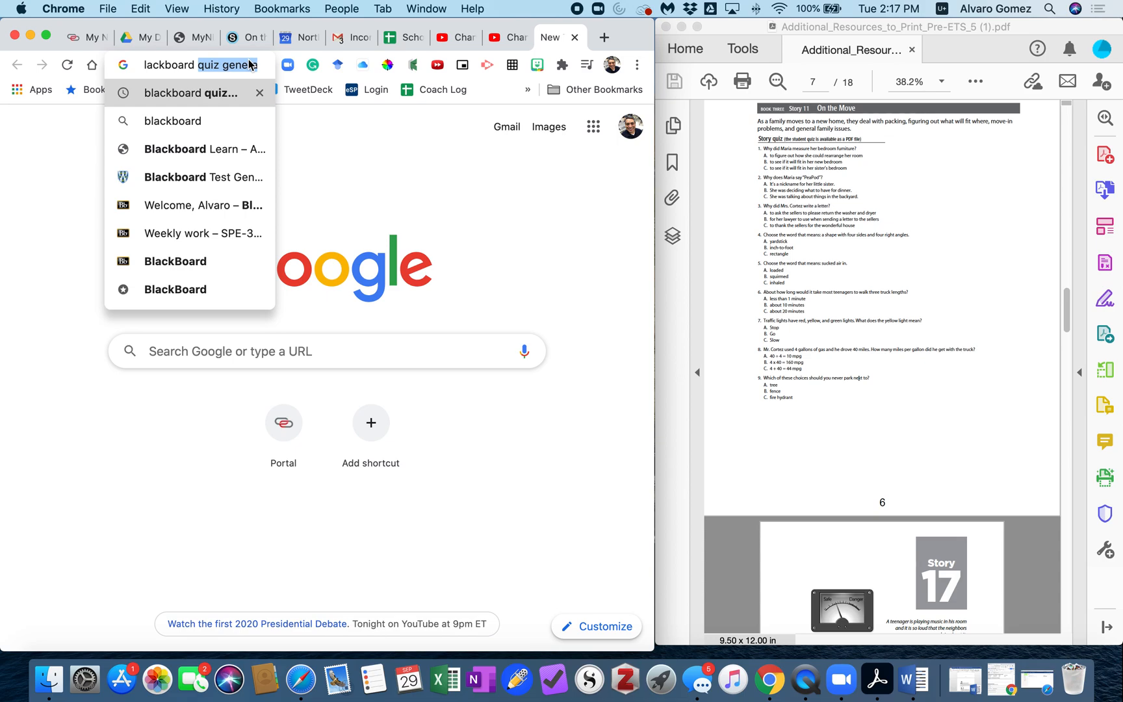
key(Return)
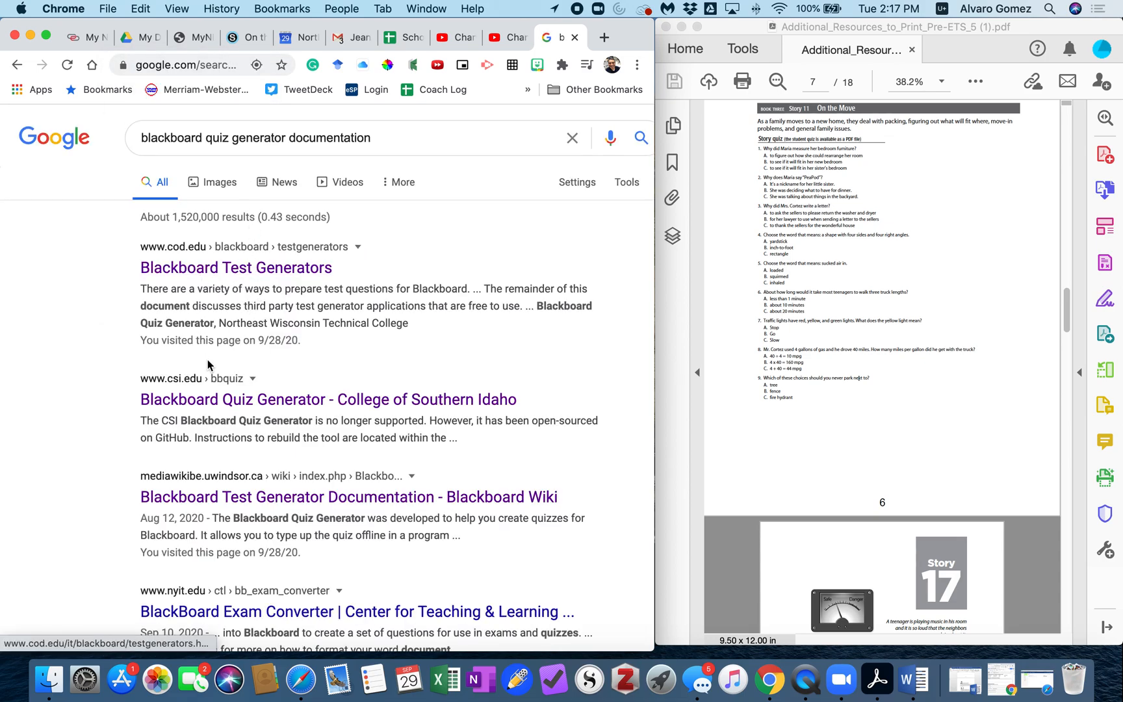
scroll(136, 460, down, 3)
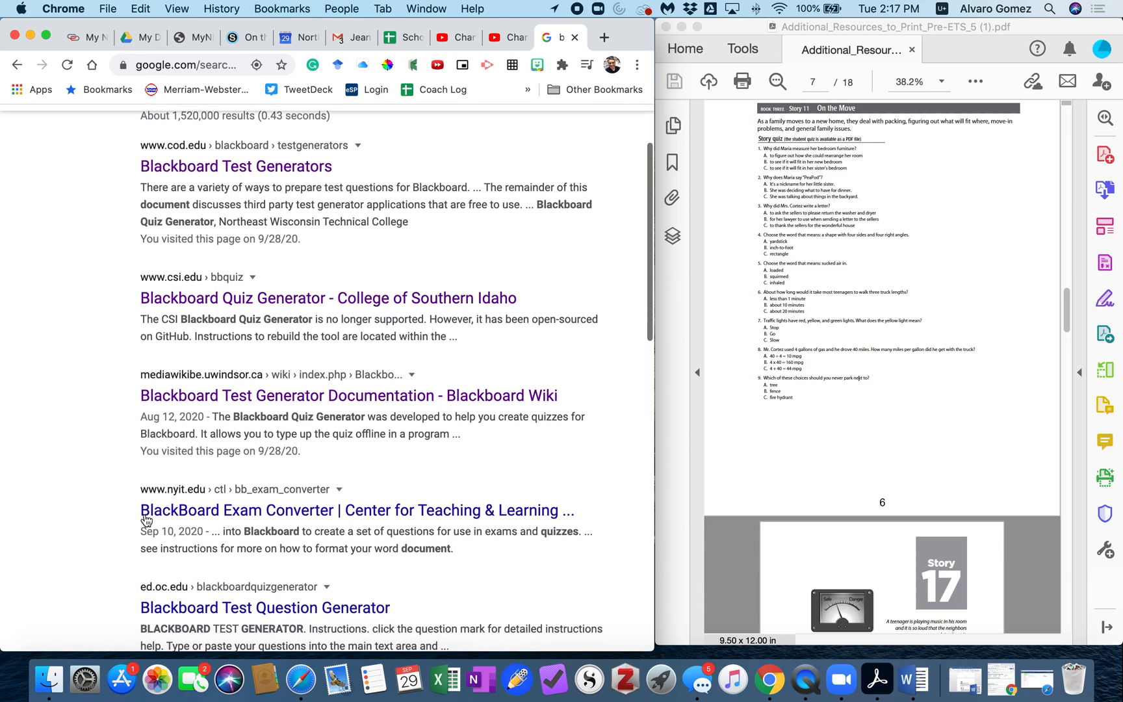
Open the University of Windsor's Blackboard Quiz Generator through its documentation page and bookmark the generator in the Schoology folder
click(217, 397)
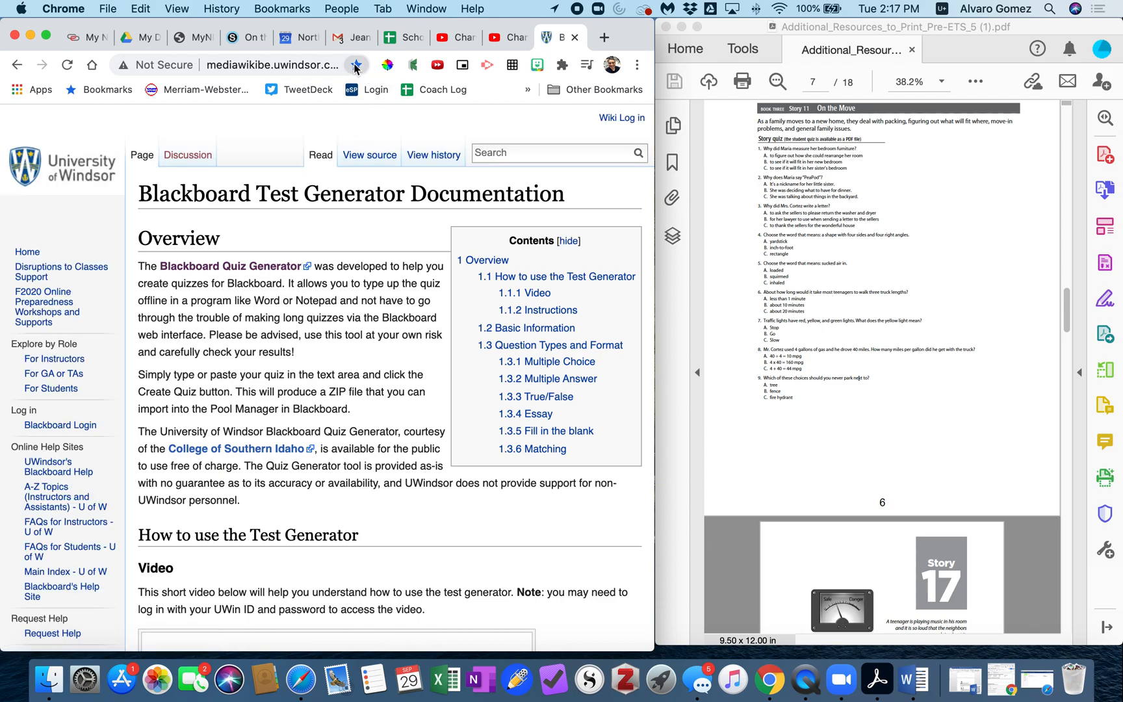
click(238, 268)
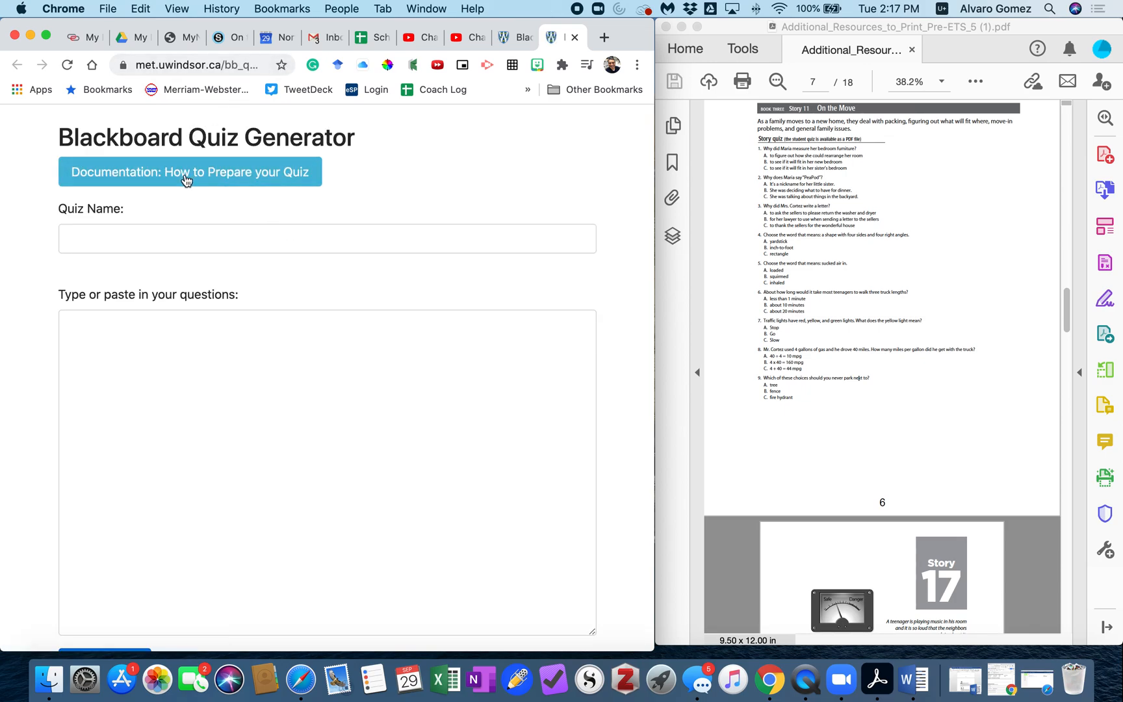
click(281, 65)
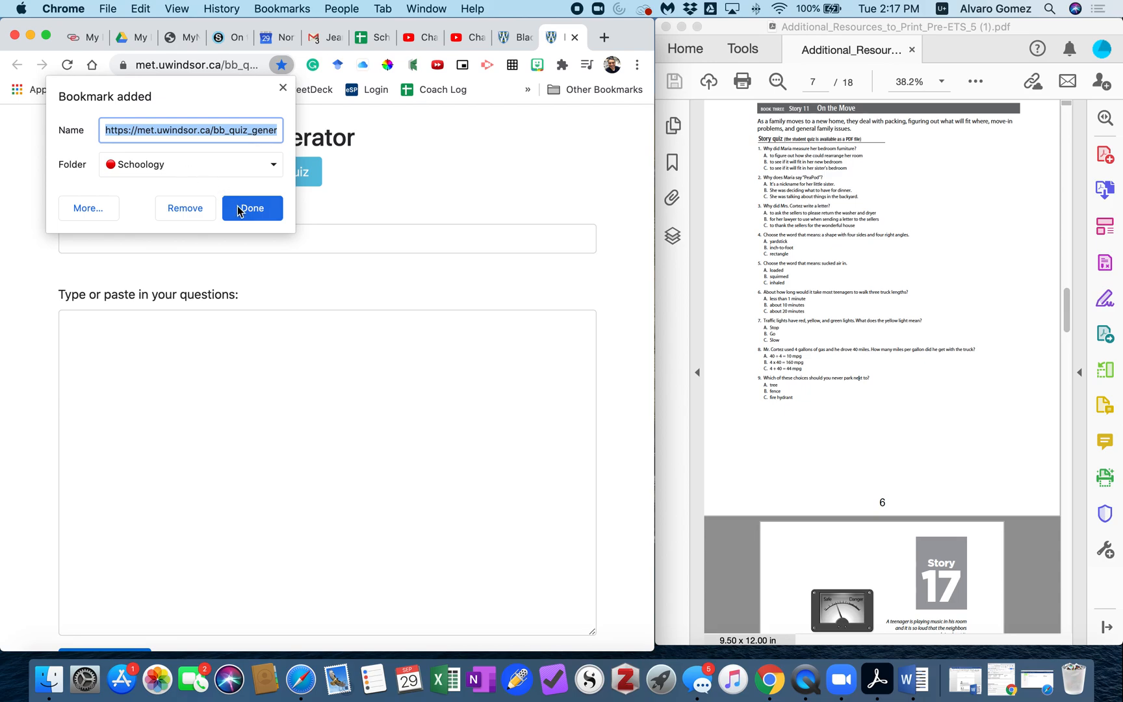
click(239, 209)
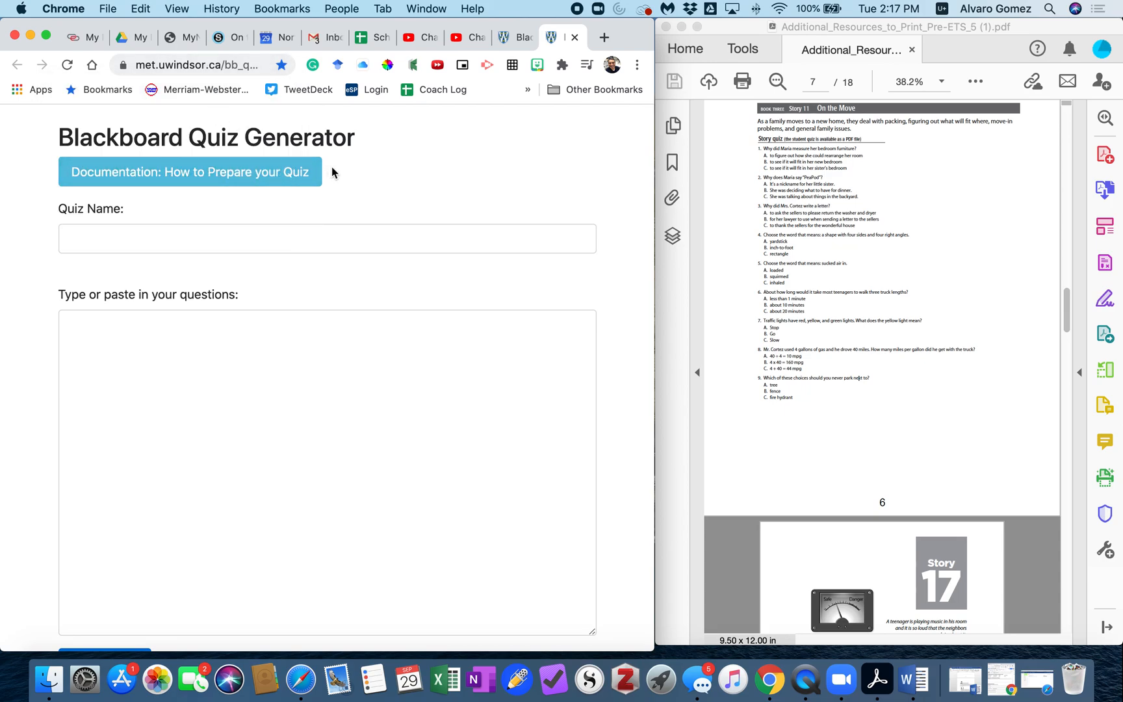
Name the quiz "On the move" in the quiz generator
click(157, 244)
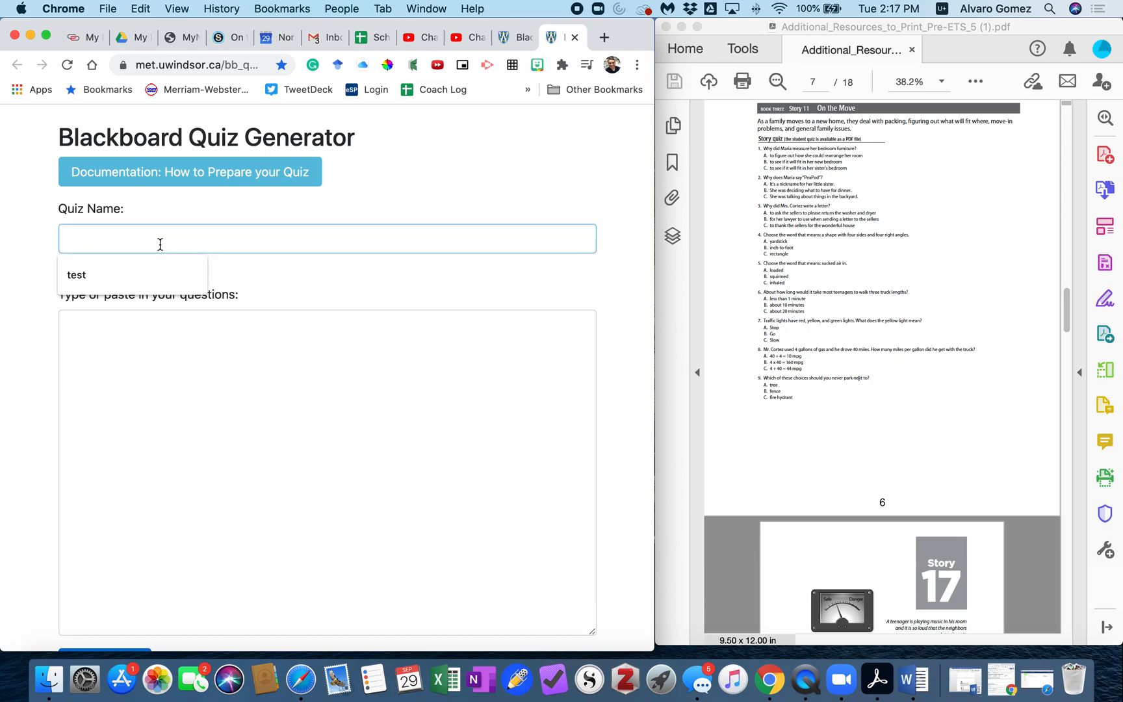
text(On)
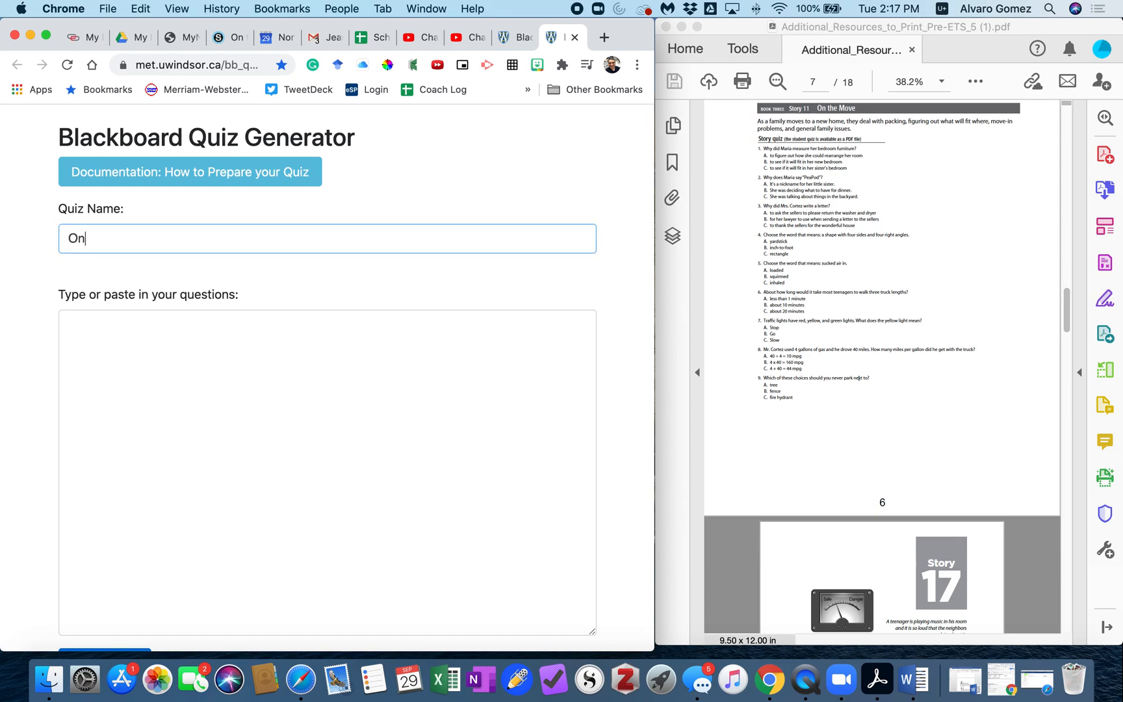
text( the move)
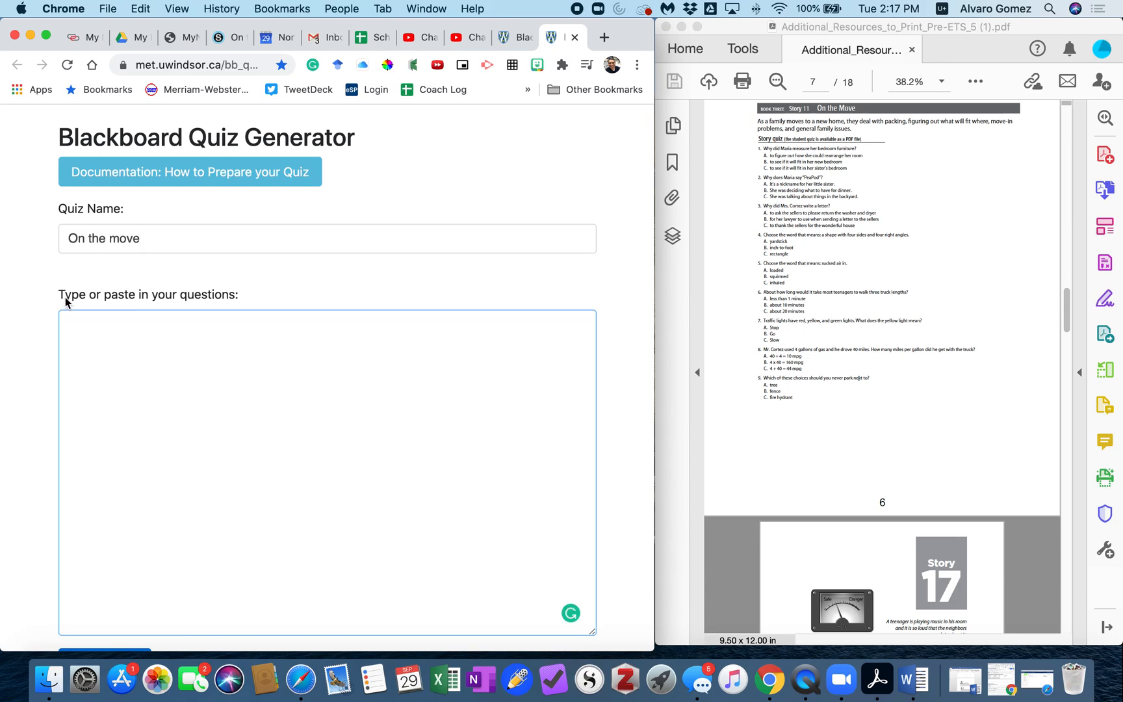
drag(57, 298, 239, 304)
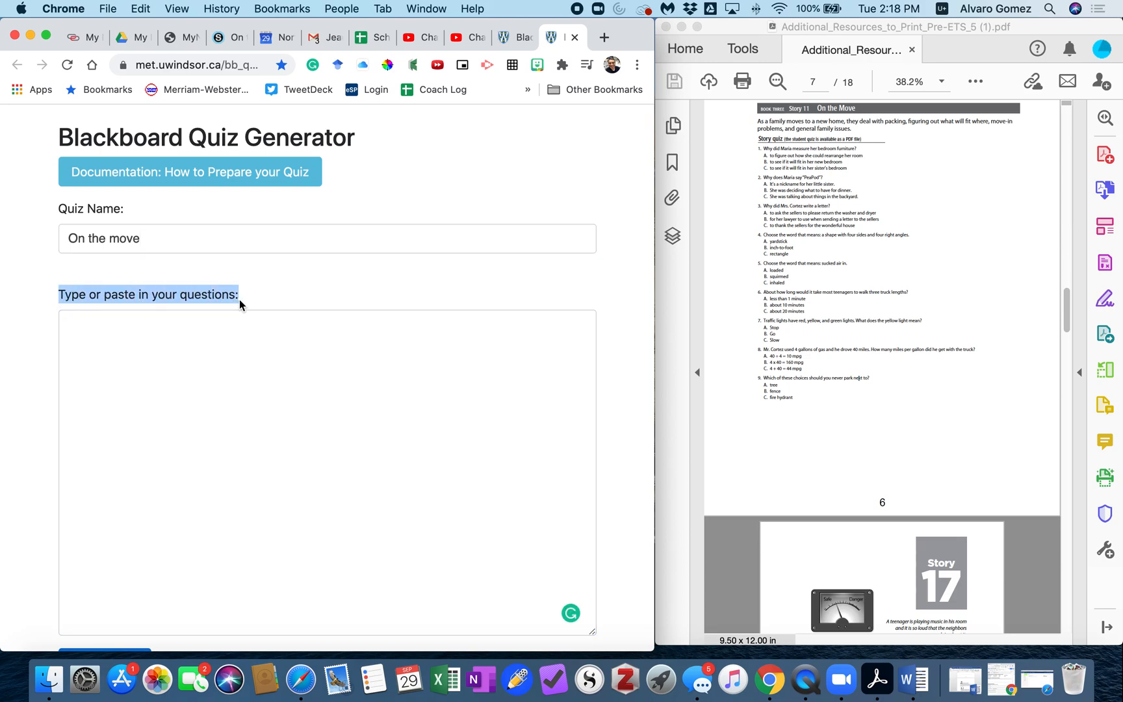
click(284, 295)
Copy story quiz questions 1 to 9 with their answer choices from page 6 of the "On the Move" PDF
scroll(812, 400, up, 3)
click(806, 475)
drag(798, 471, 760, 224)
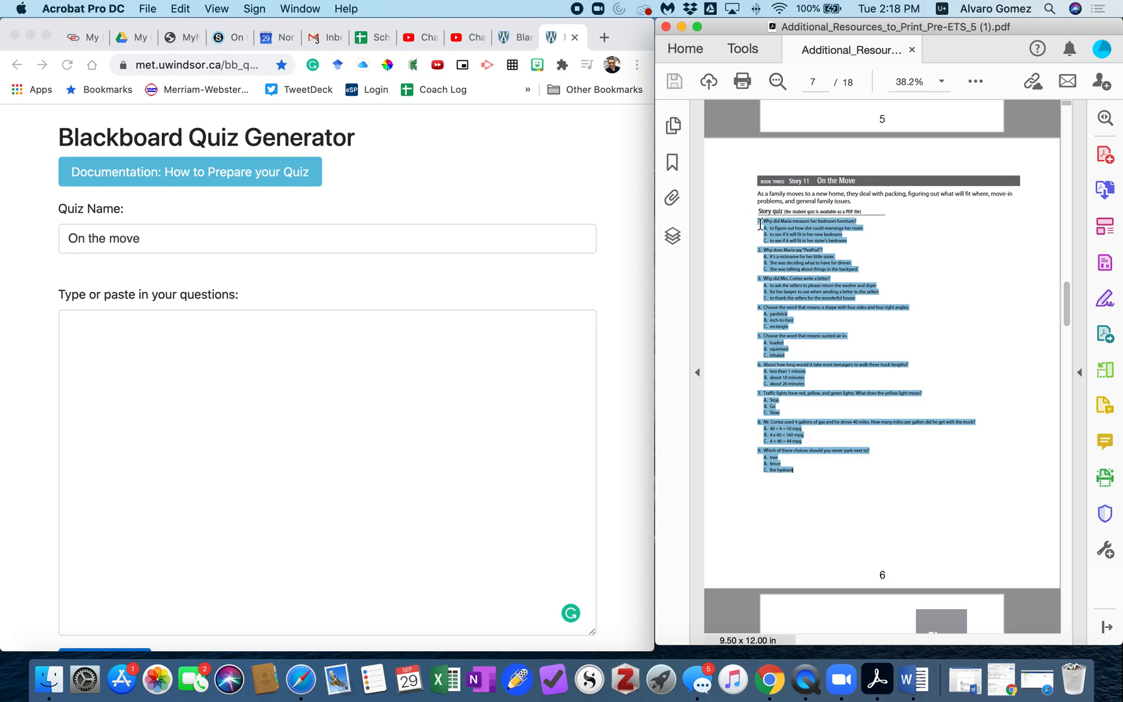
right_click(792, 232)
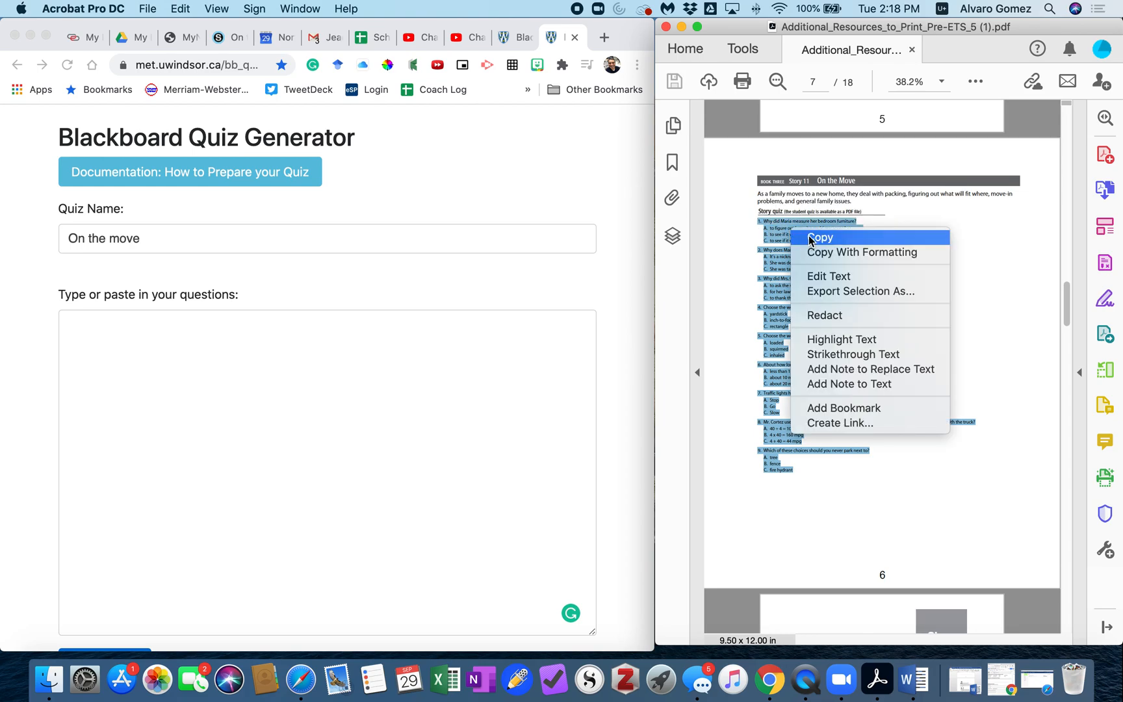
click(811, 239)
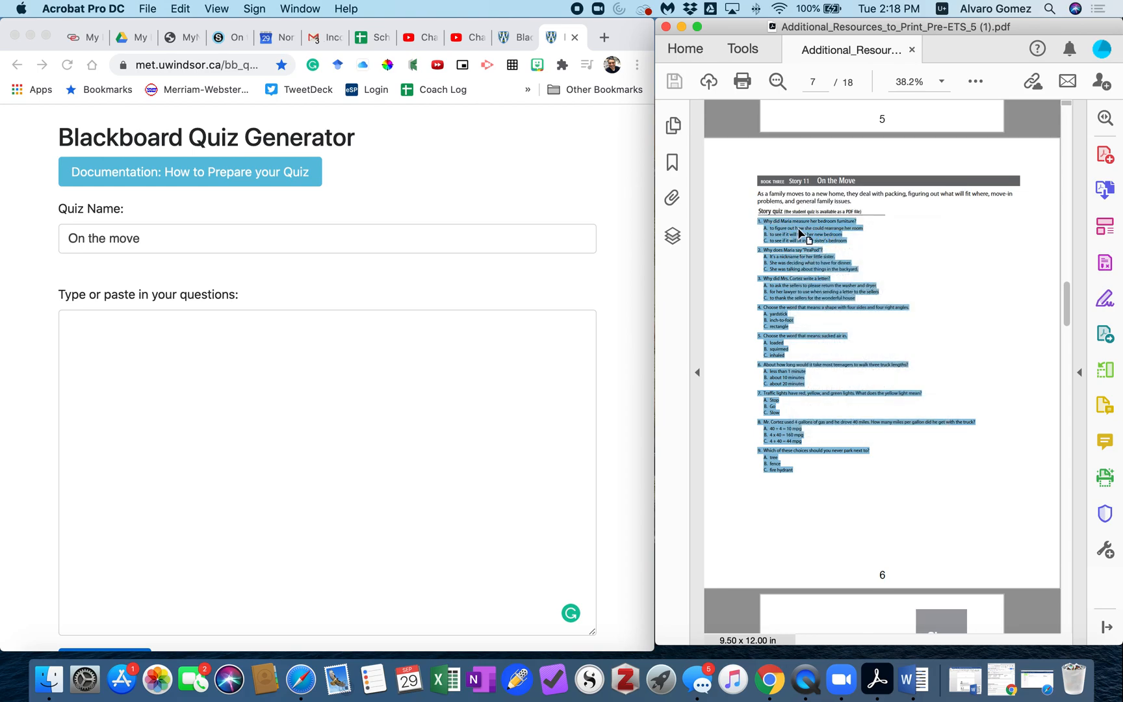
Paste the copied story quiz into the generator's question text area and look over the pasted text
click(134, 356)
click(134, 346)
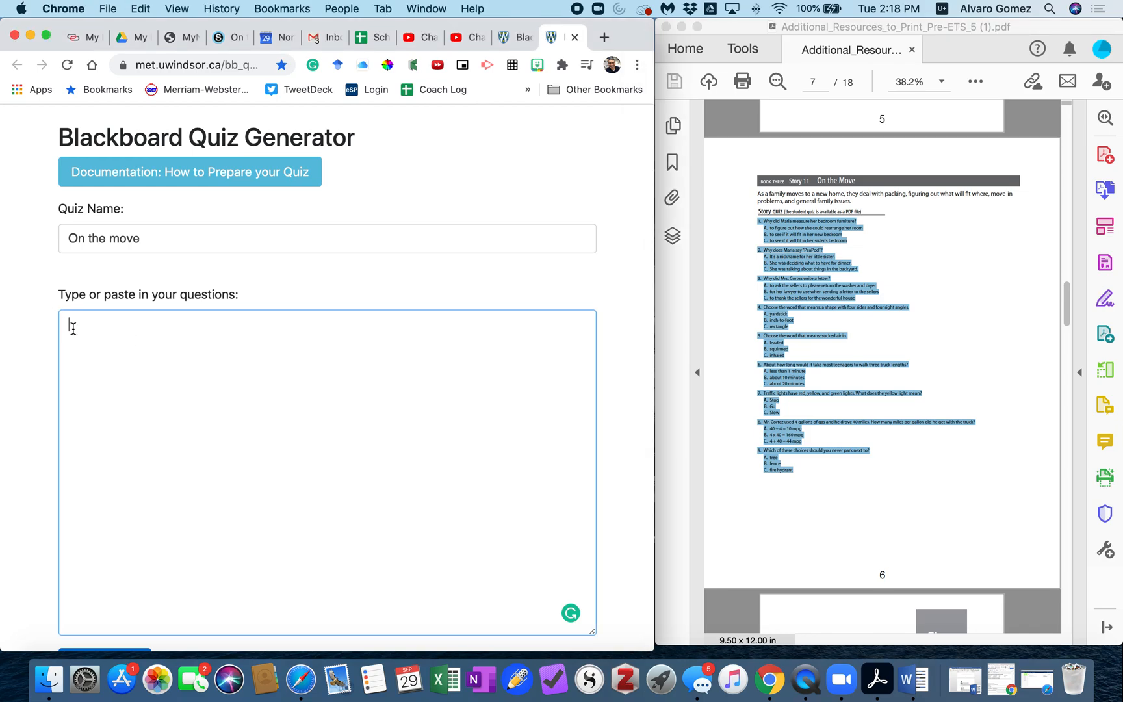
right_click(148, 358)
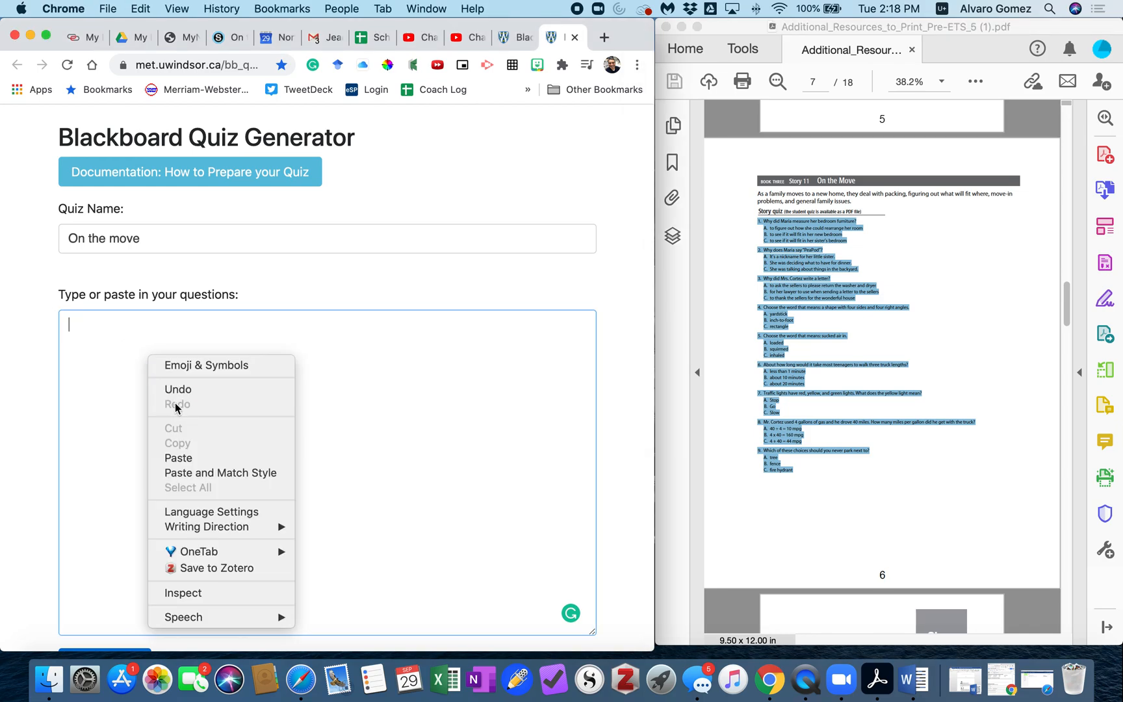
click(188, 462)
scroll(164, 421, up, 10)
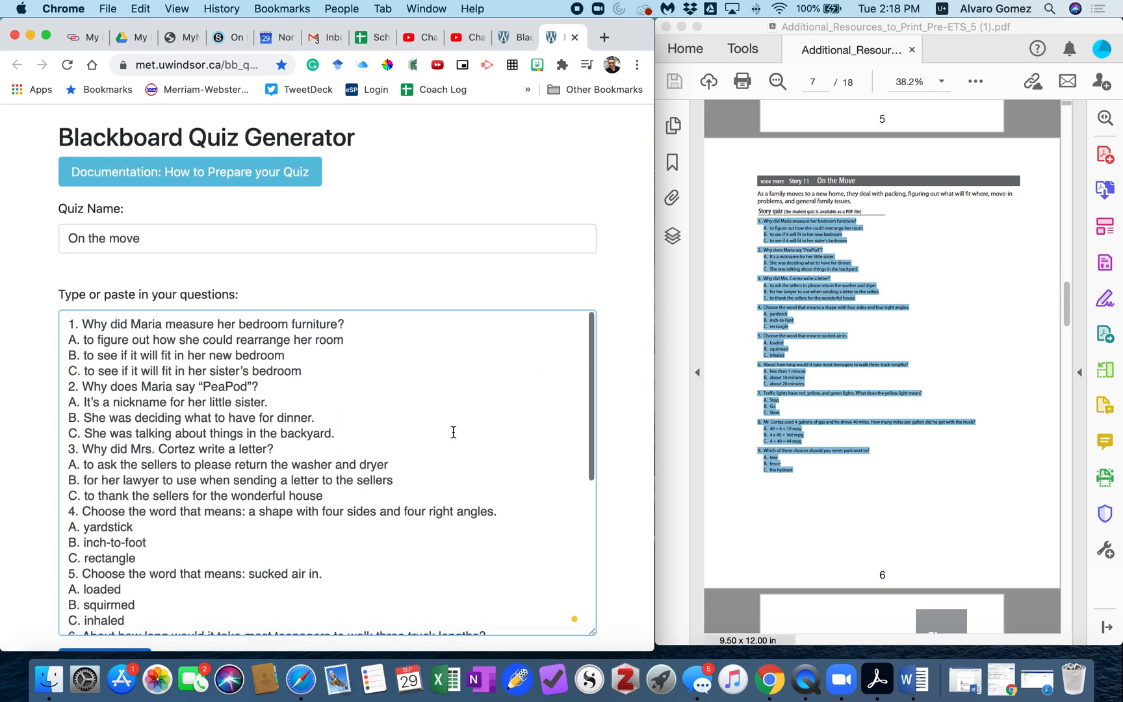
scroll(626, 398, down, 5)
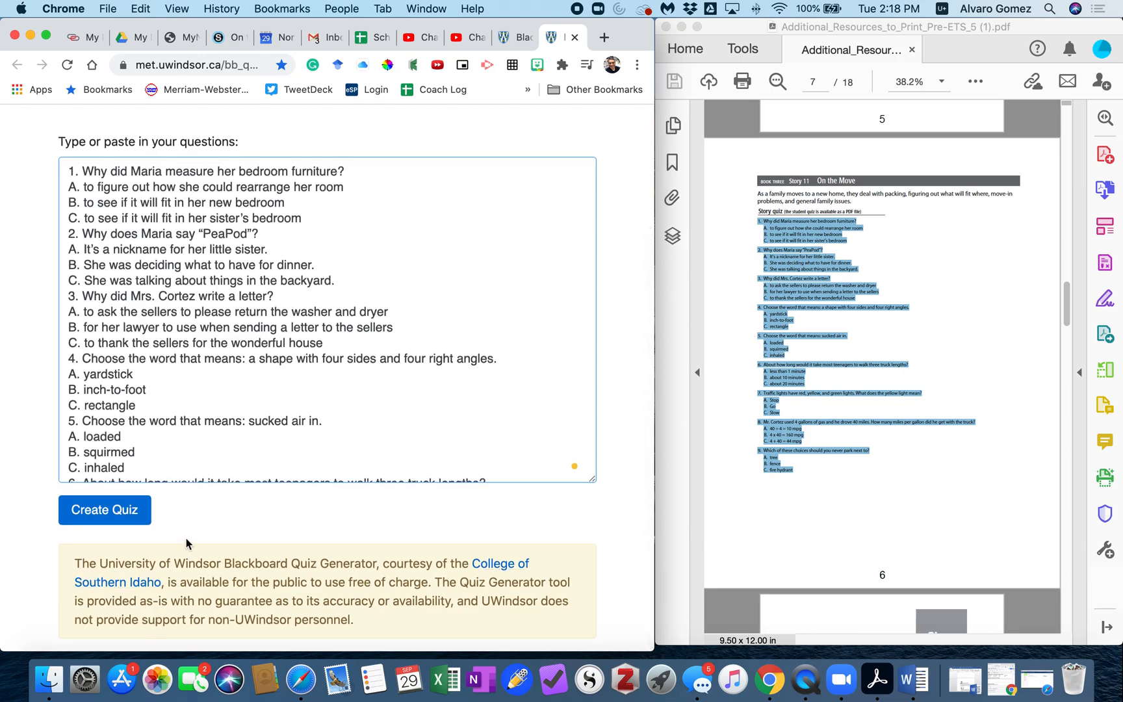
scroll(193, 522, up, 5)
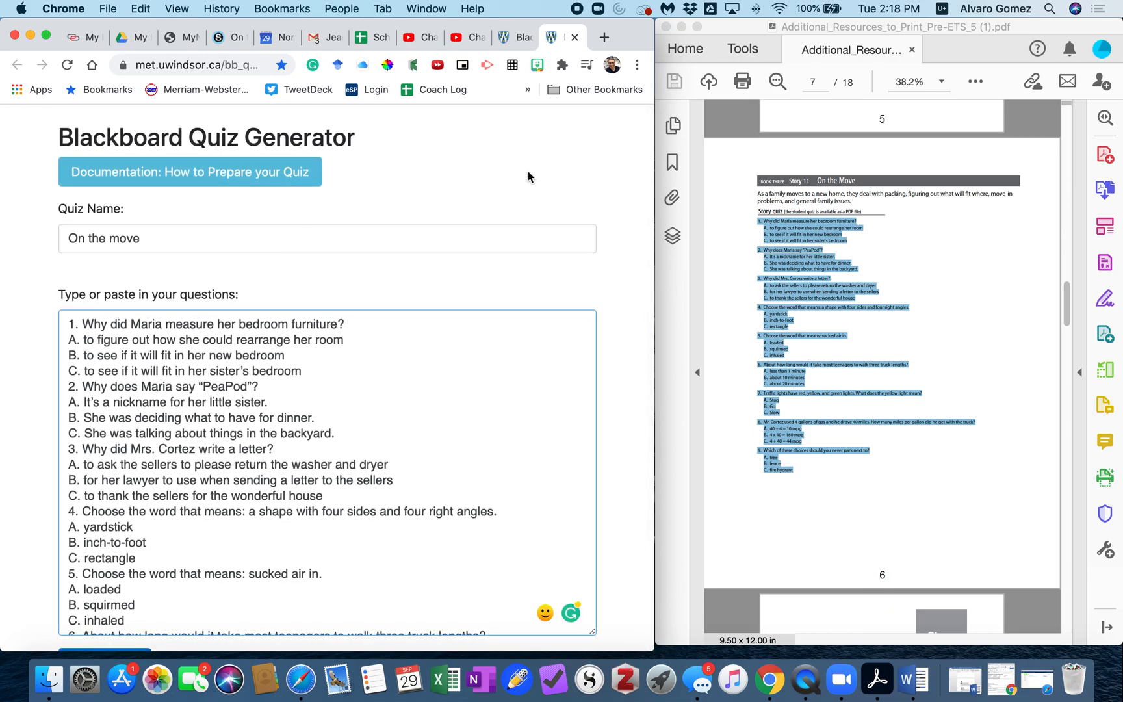
Review the documentation's instructions and its formatting rules for multiple-choice questions
click(515, 39)
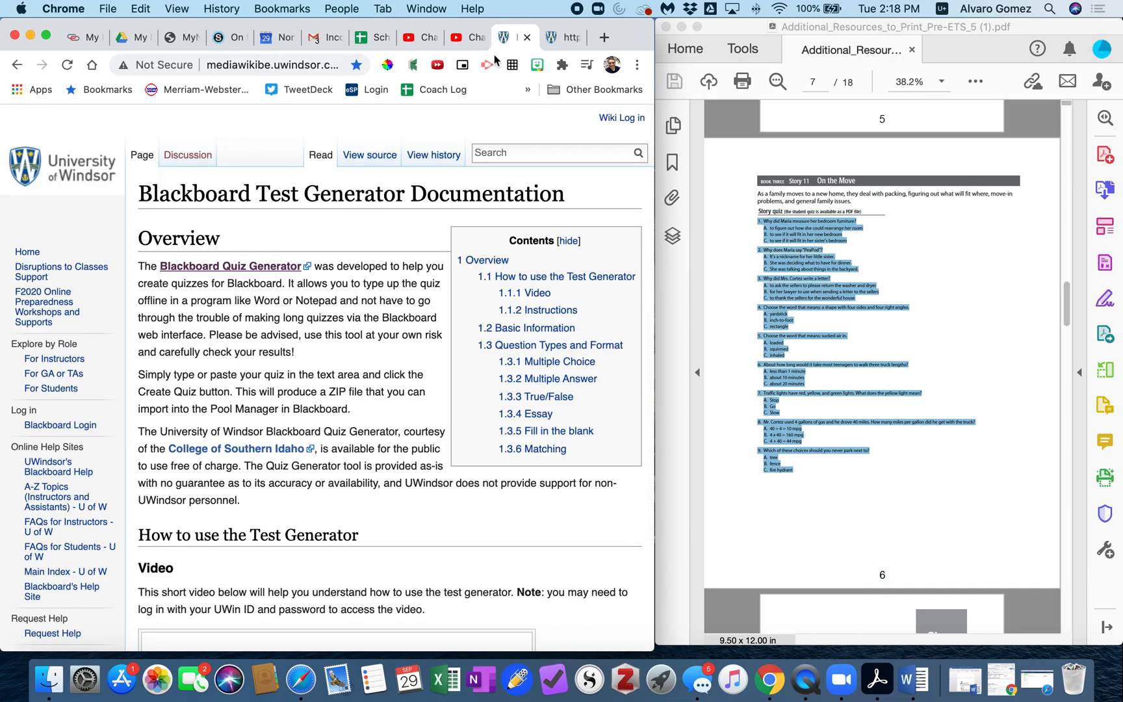
scroll(285, 378, down, 10)
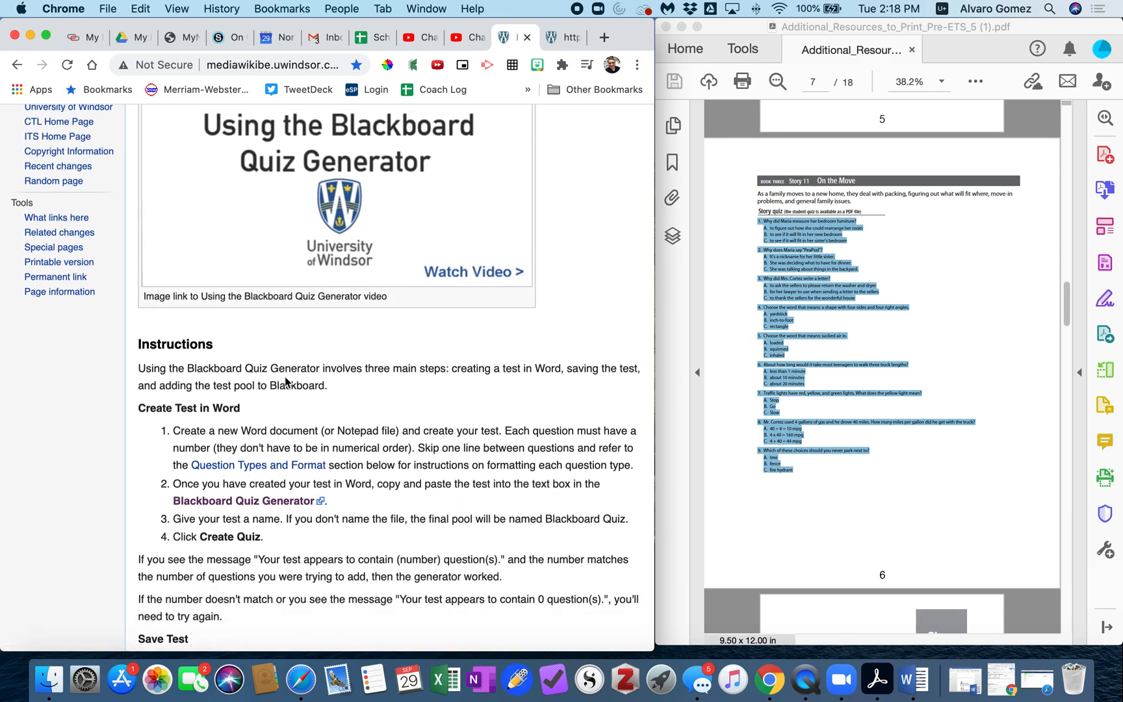
scroll(150, 375, down, 10)
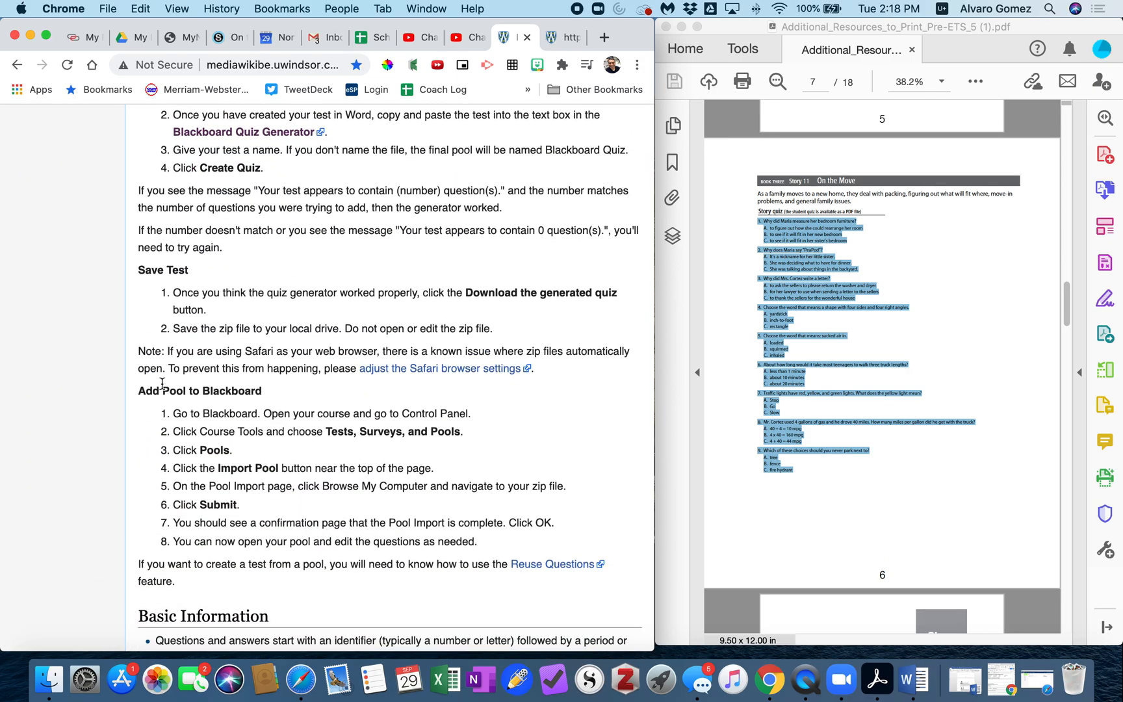
scroll(166, 385, down, 8)
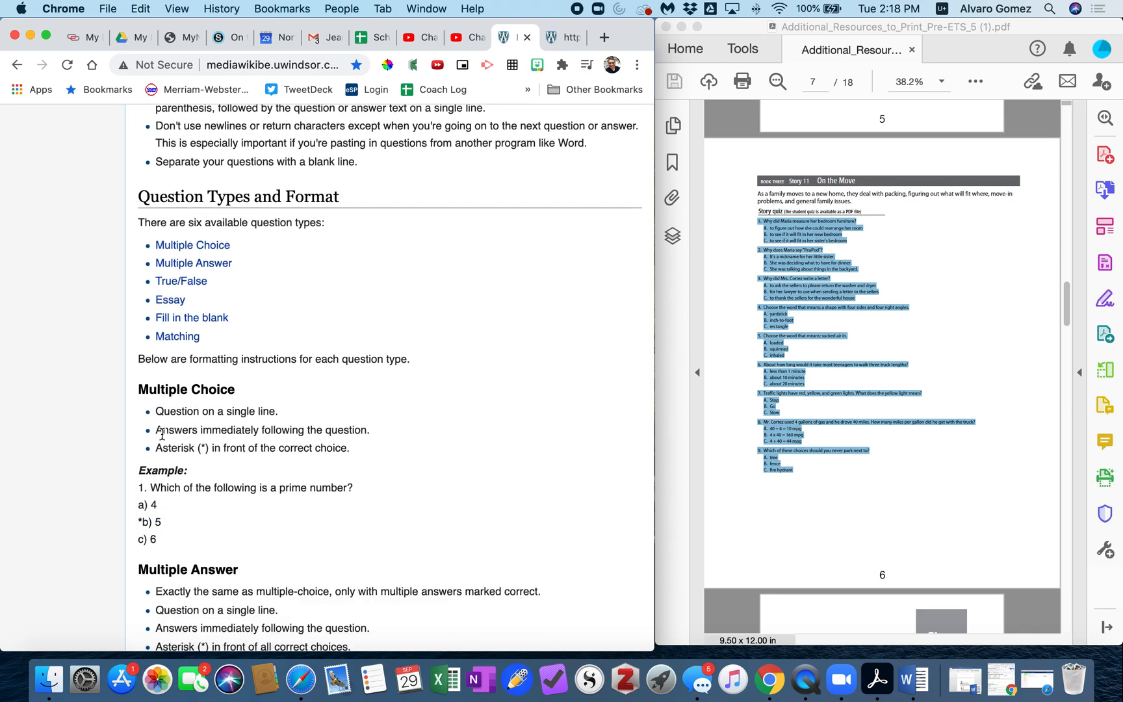
drag(138, 383, 238, 394)
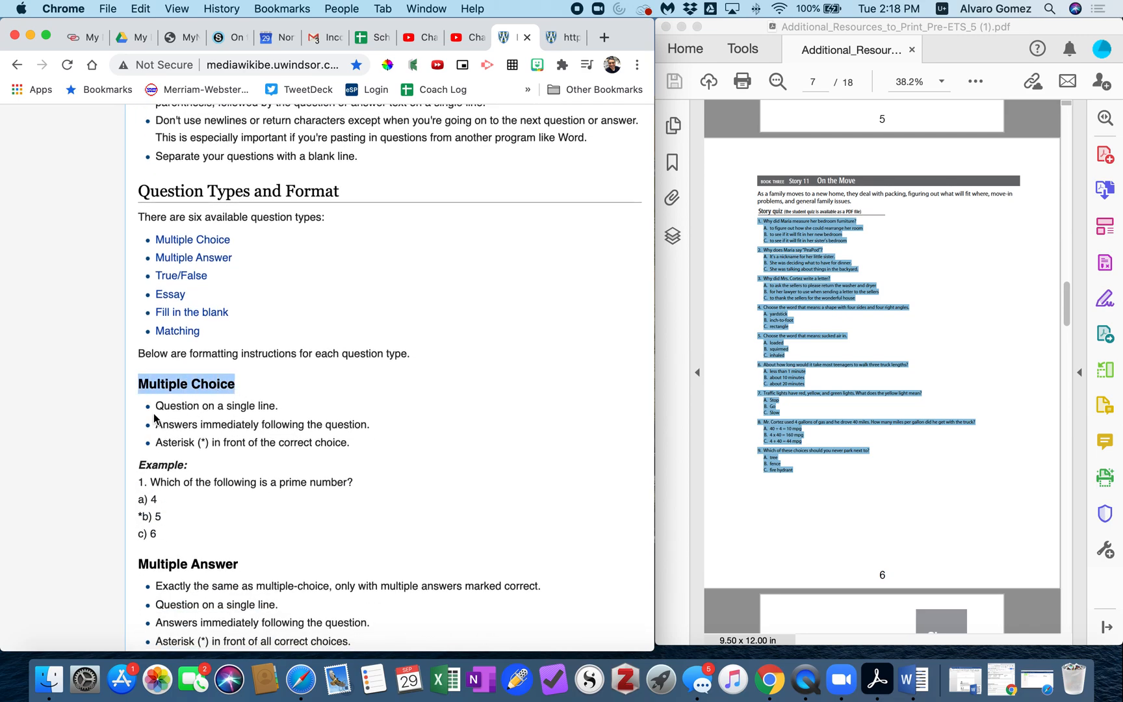
drag(156, 403, 282, 412)
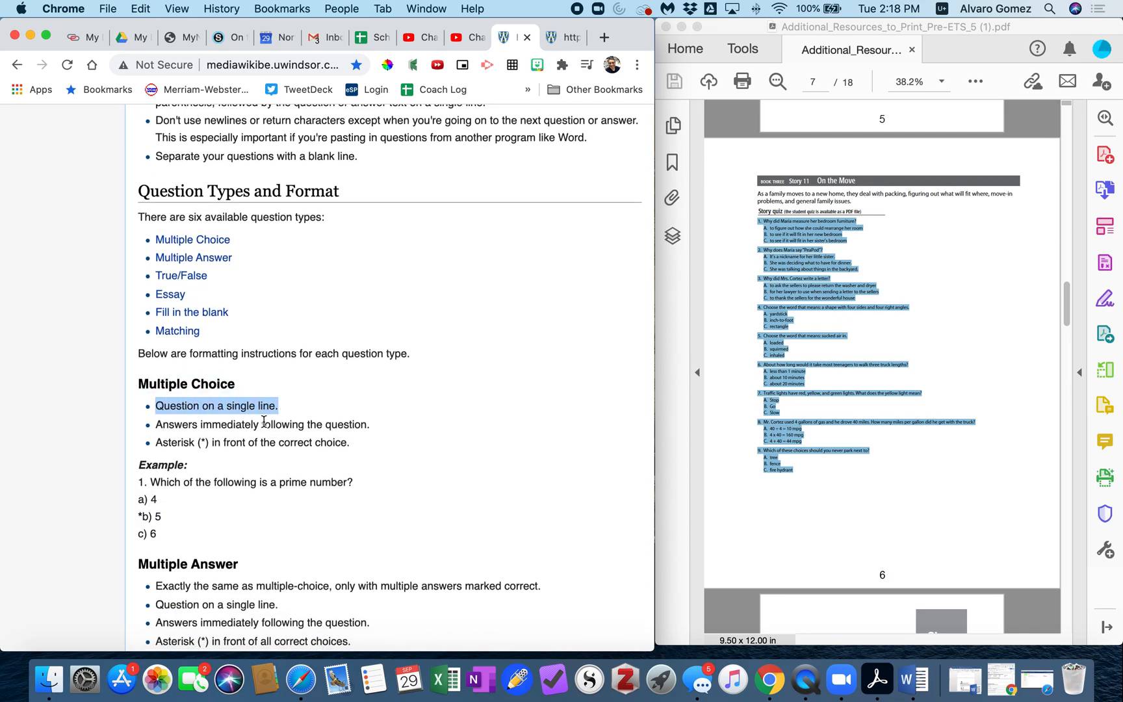
drag(157, 425, 384, 436)
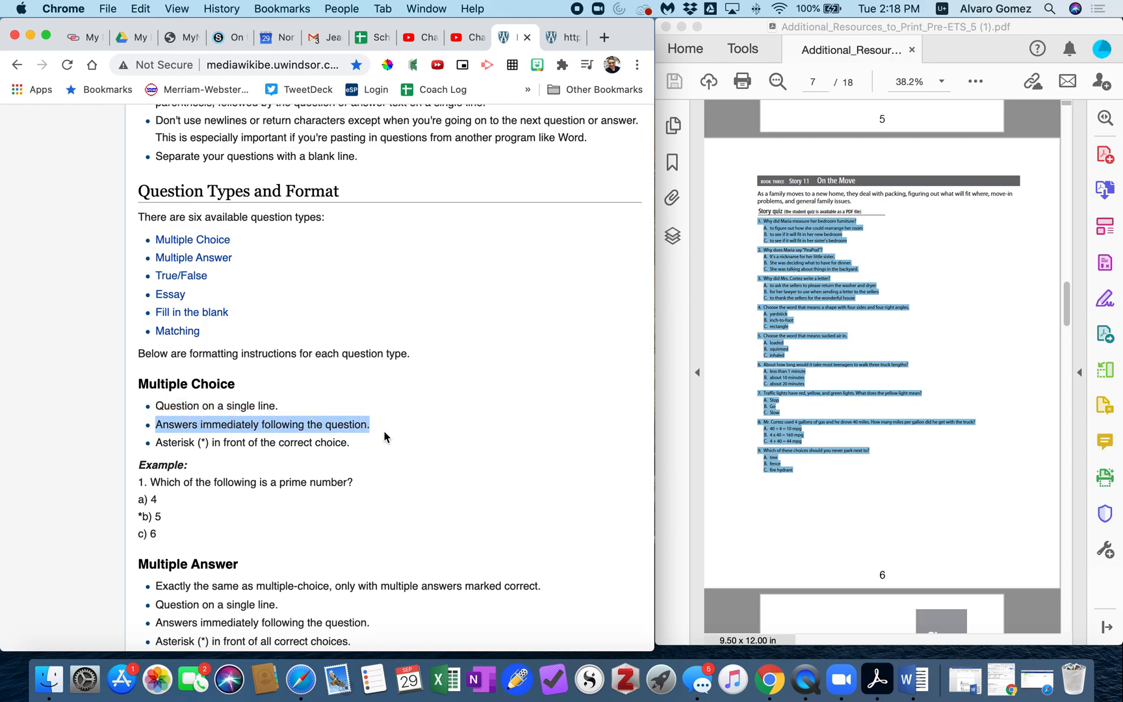
drag(156, 443, 355, 453)
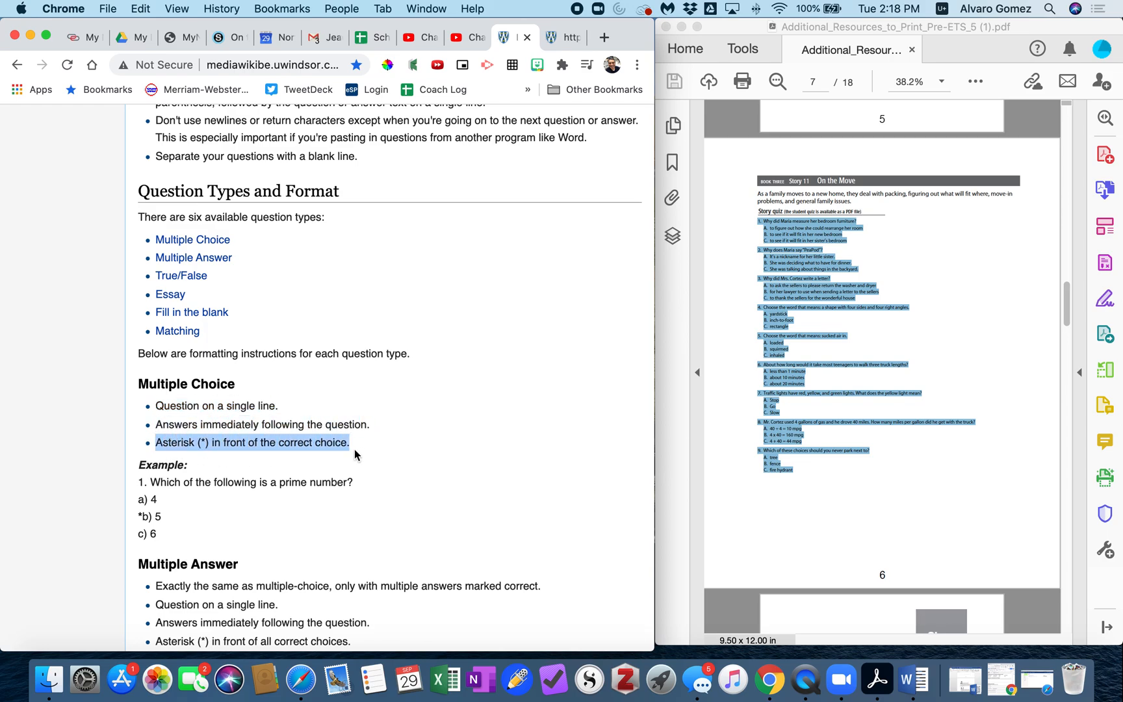
click(211, 458)
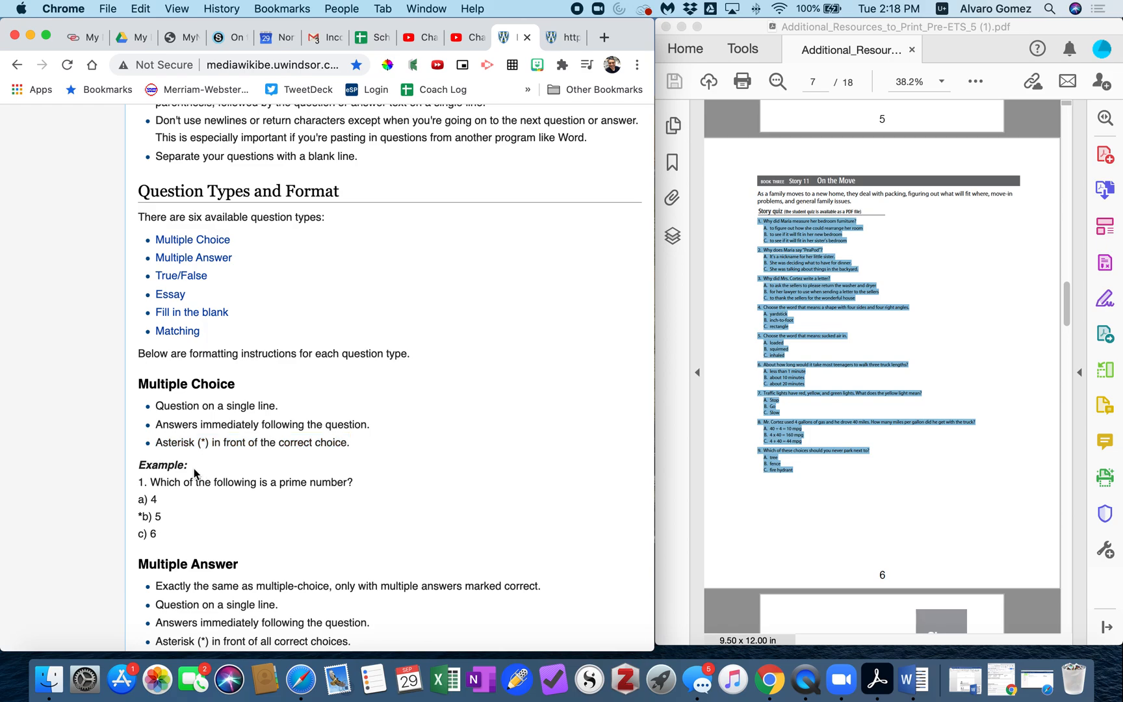
Read the multiple-choice example and the formatting rules for multiple-answer questions in the documentation
scroll(171, 464, down, 2)
scroll(182, 481, down, 1)
drag(142, 461, 240, 478)
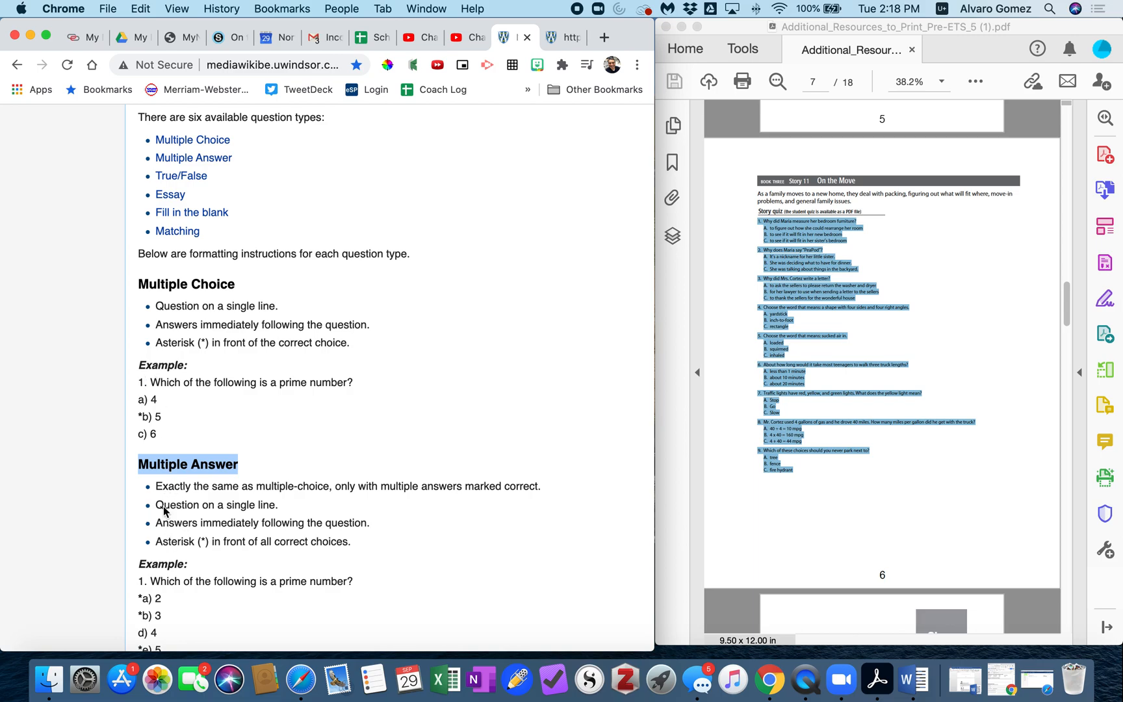
scroll(192, 518, down, 2)
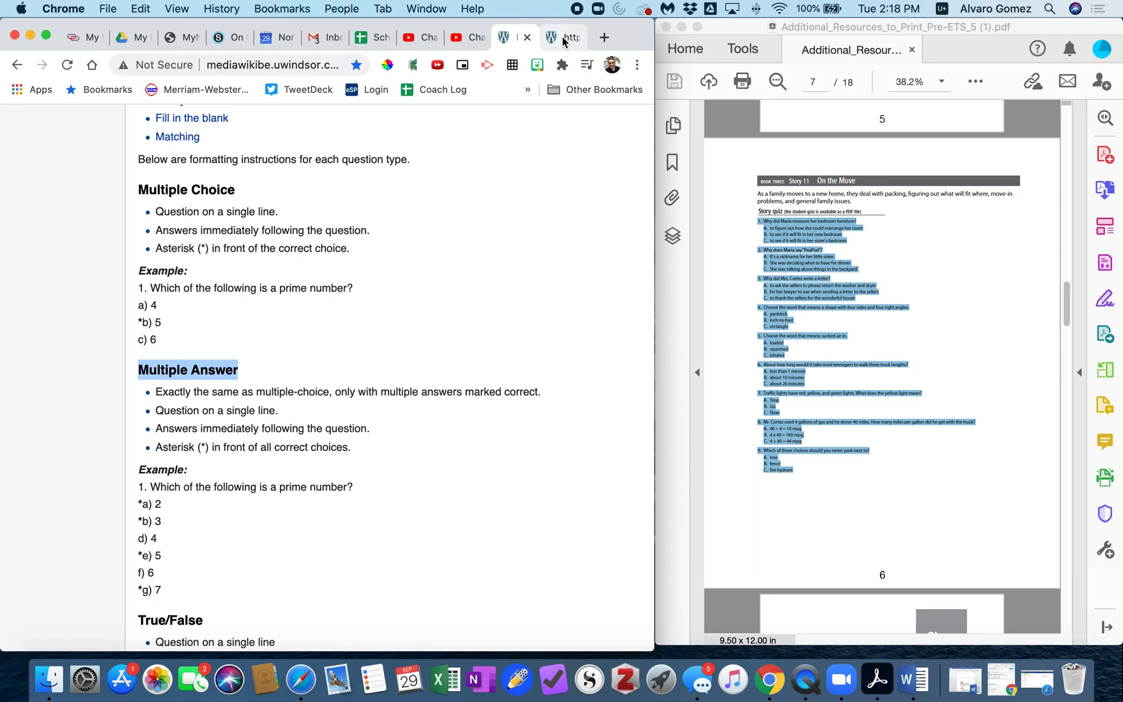
Return to the Blackboard Quiz Generator and insert a blank line after each of questions 1 to 4 in the pasted quiz text
click(575, 37)
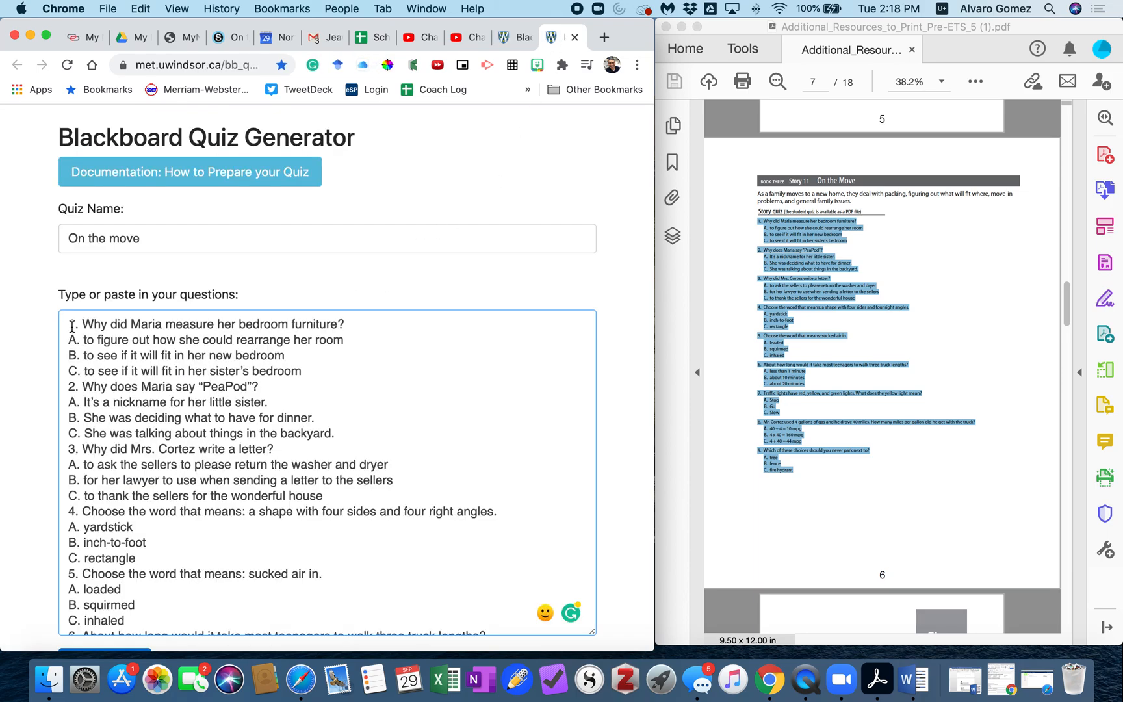
click(315, 375)
key(Return)
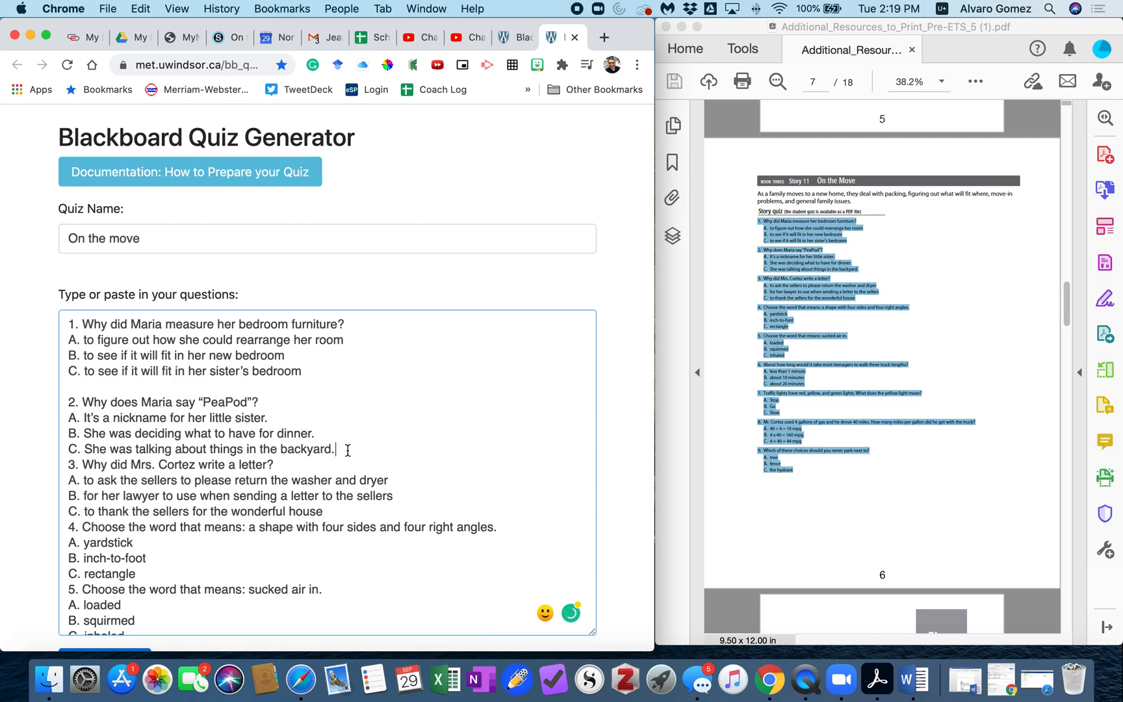
key(Return)
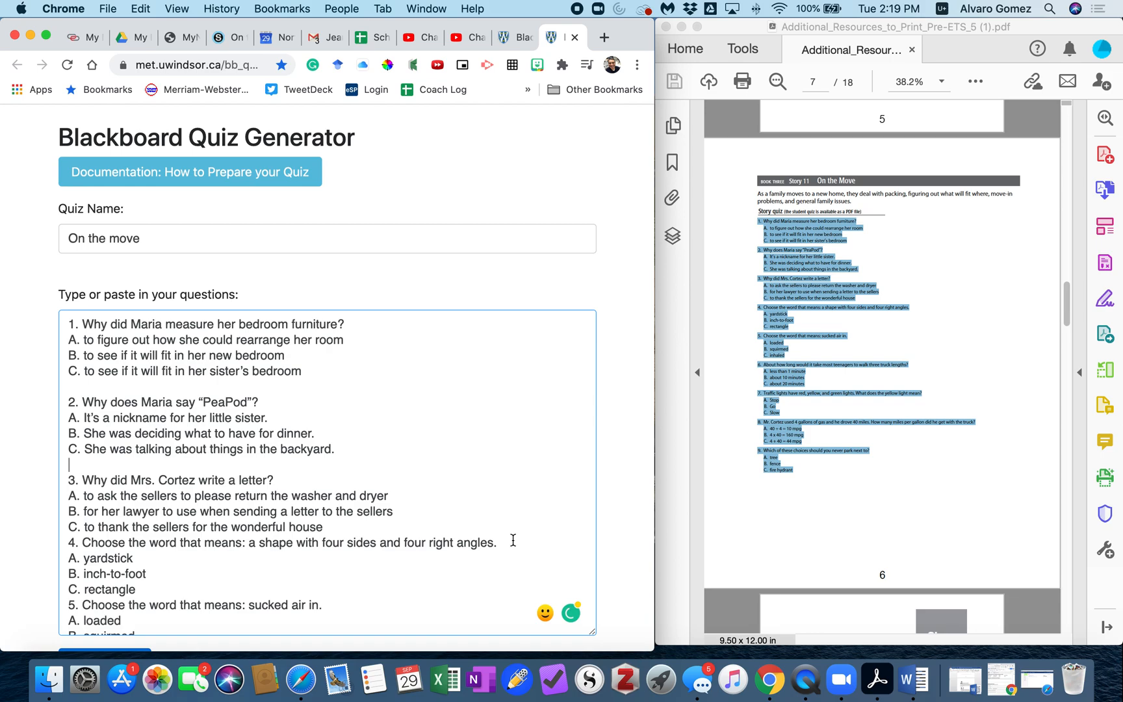
key(Return)
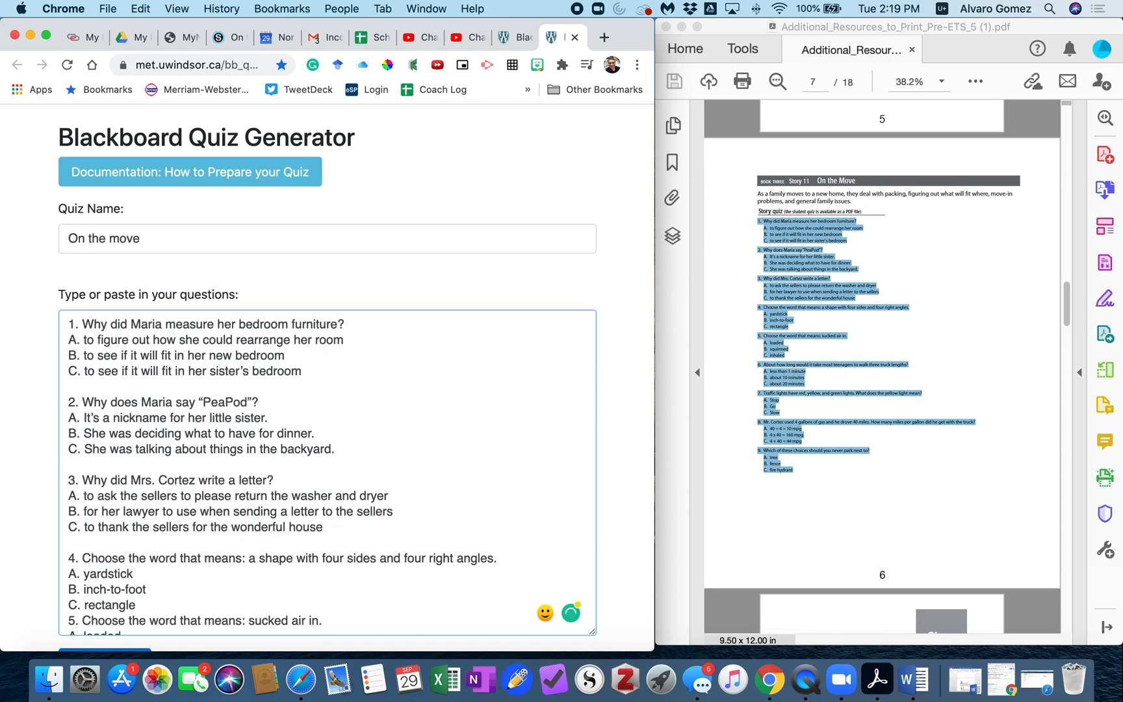
scroll(249, 504, down, 3)
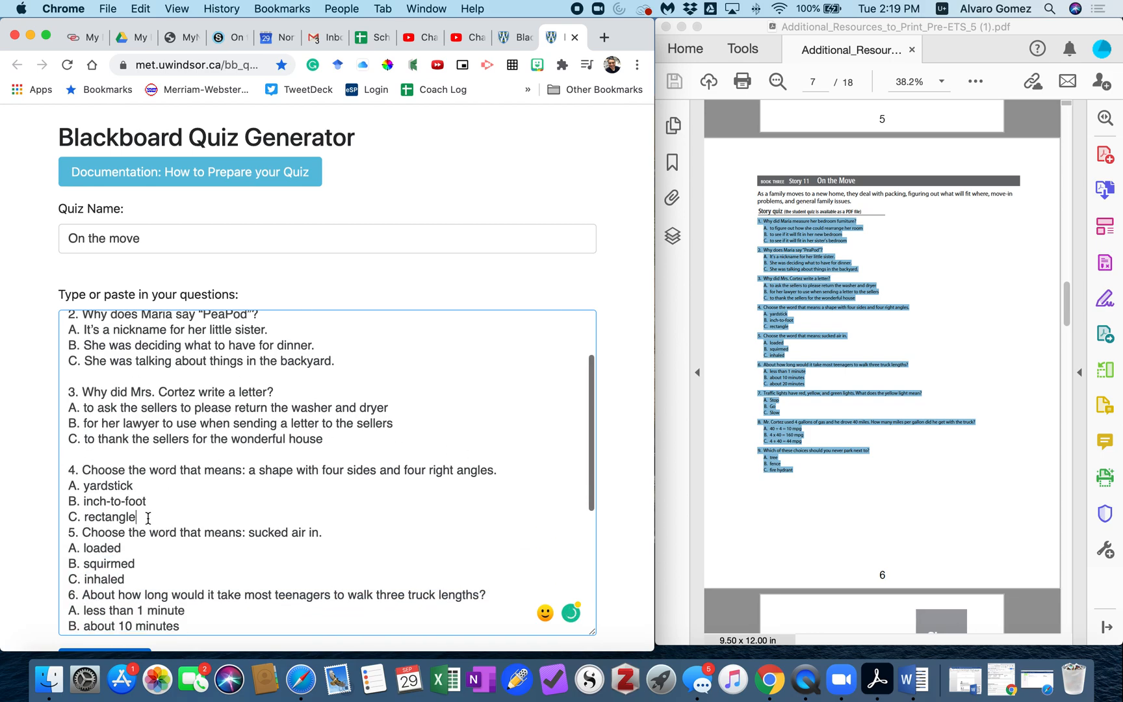
key(Return)
Insert a blank line after each of questions 5 to 8 so that questions 5 to 9 are separated
scroll(146, 518, down, 3)
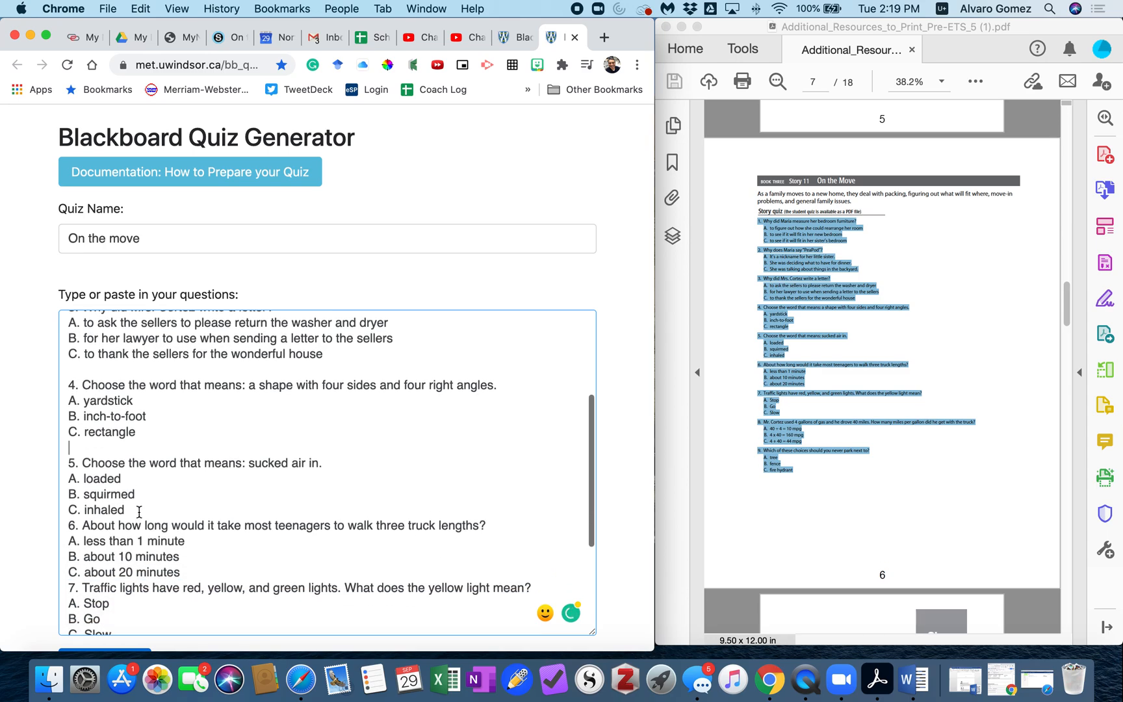
key(Return)
scroll(158, 449, up, 2)
scroll(169, 449, down, 5)
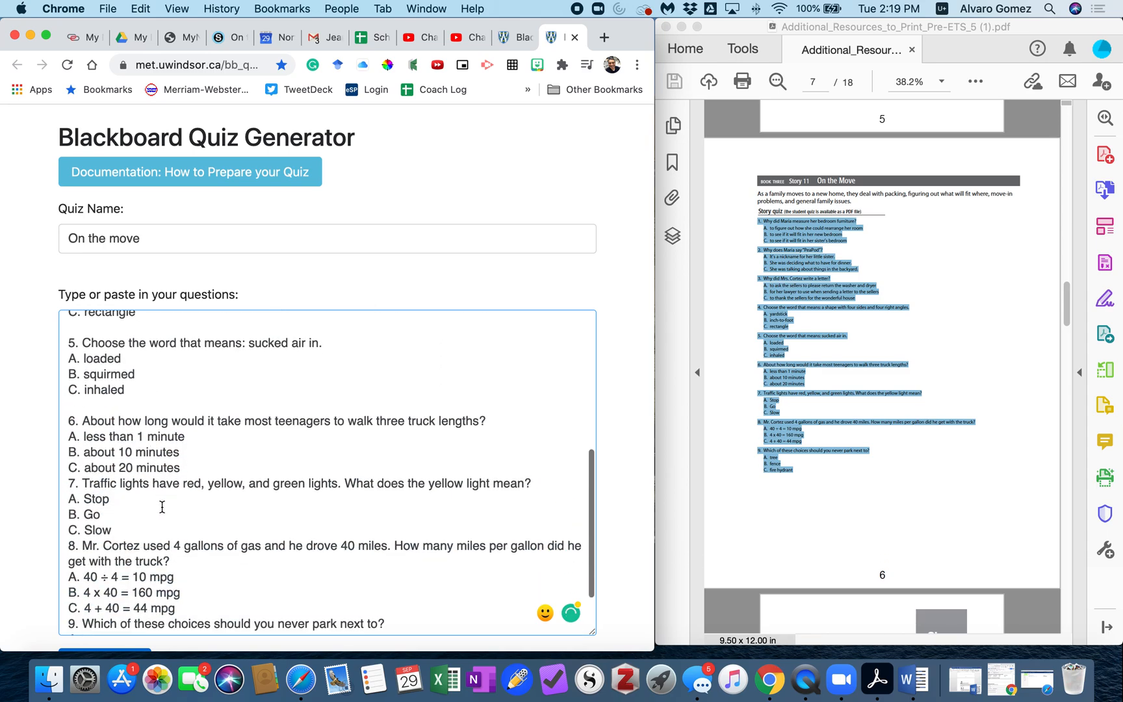
key(Return)
scroll(123, 475, down, 3)
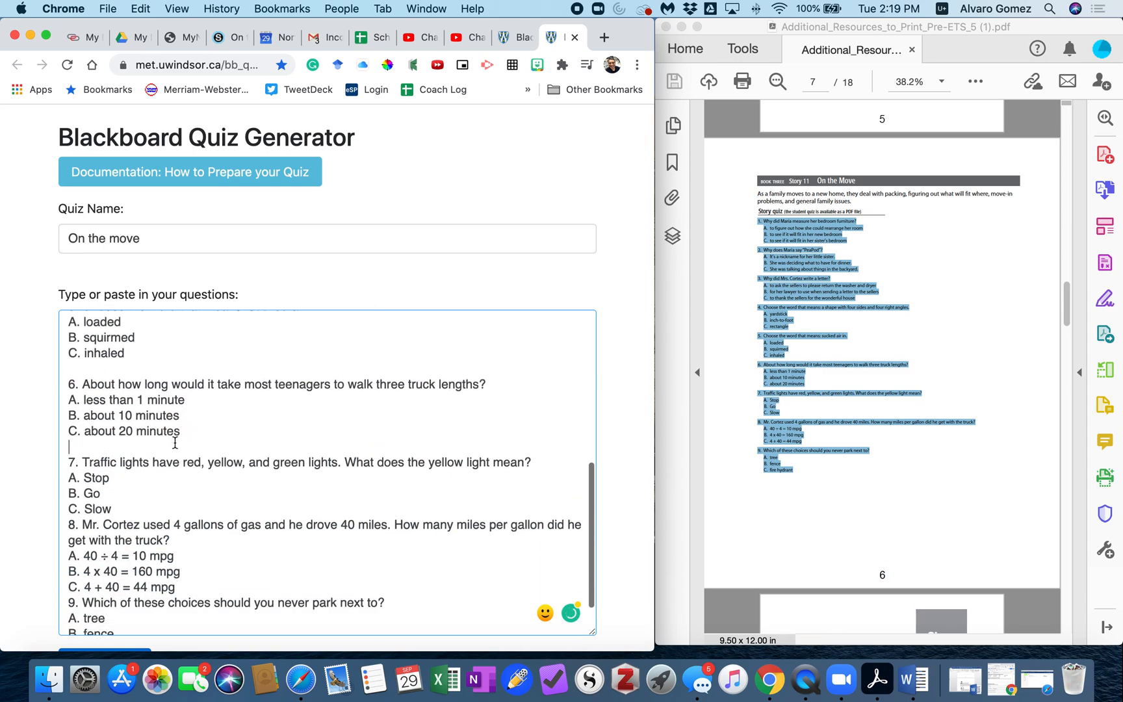
key(Return)
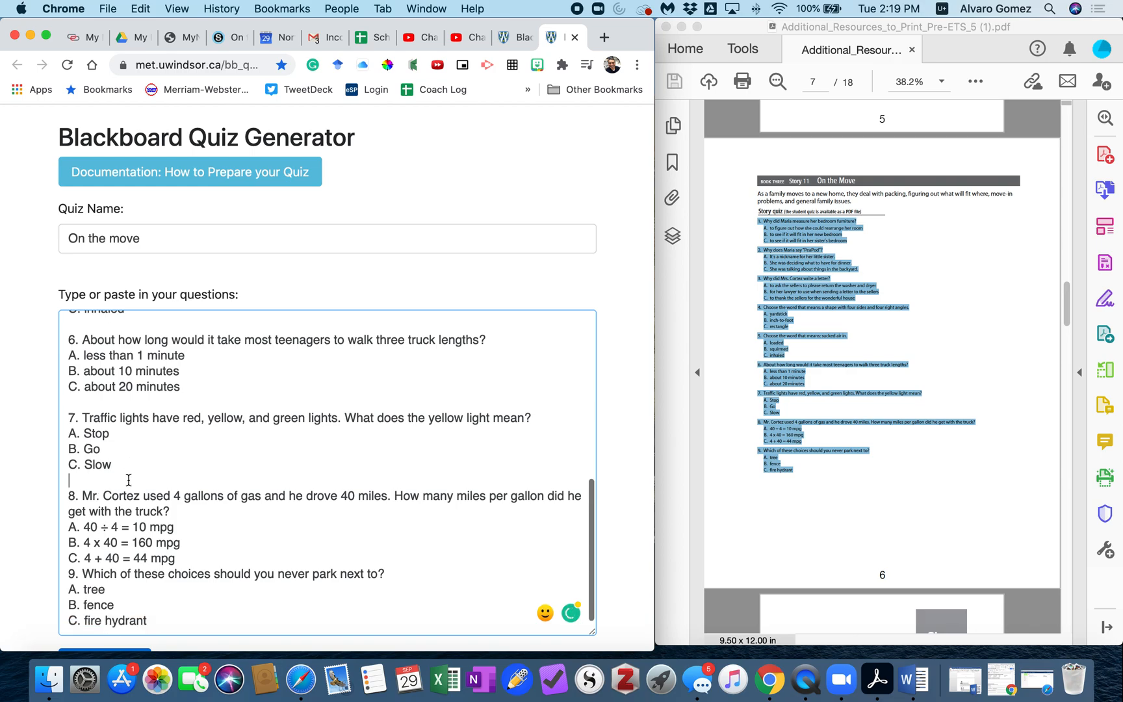
key(Return)
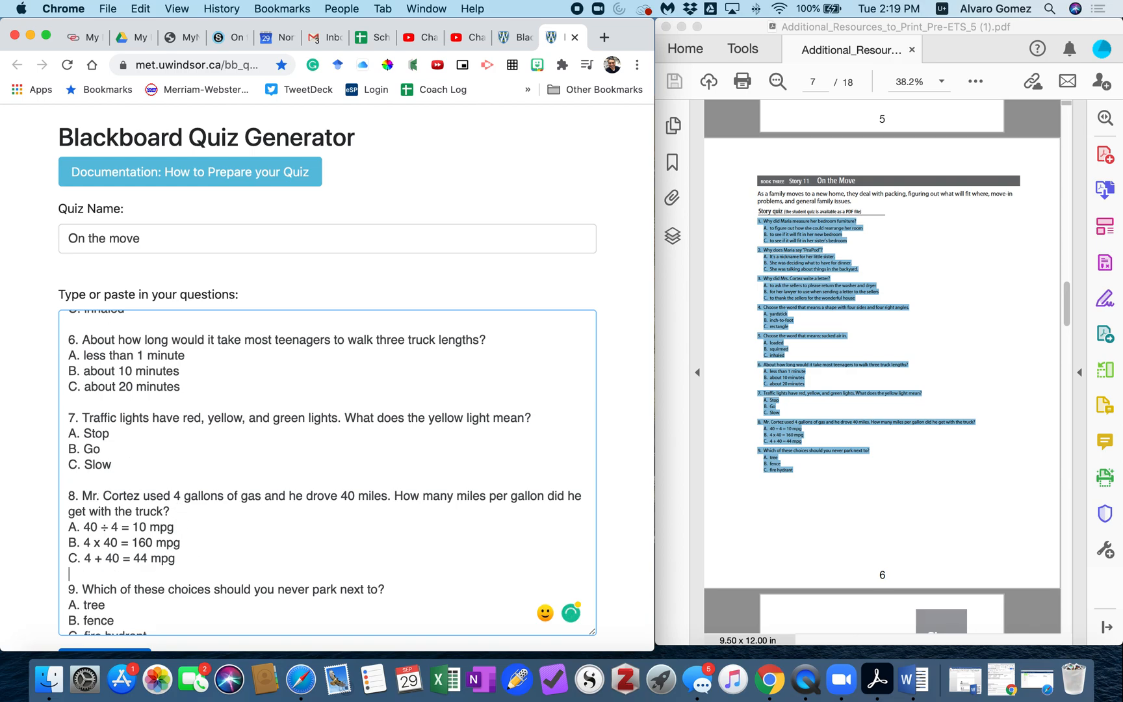
Mark the correct choices with a leading asterisk: A for question 1, B for question 2 and C for question 3
scroll(137, 452, up, 12)
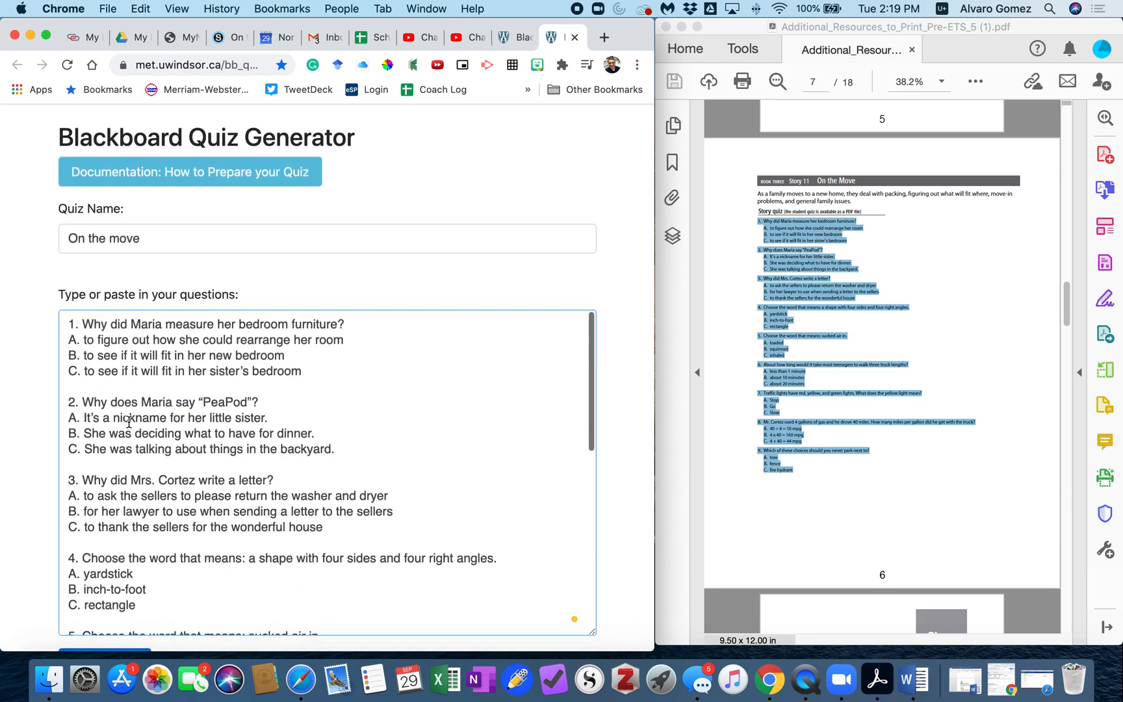
click(68, 339)
text(*)
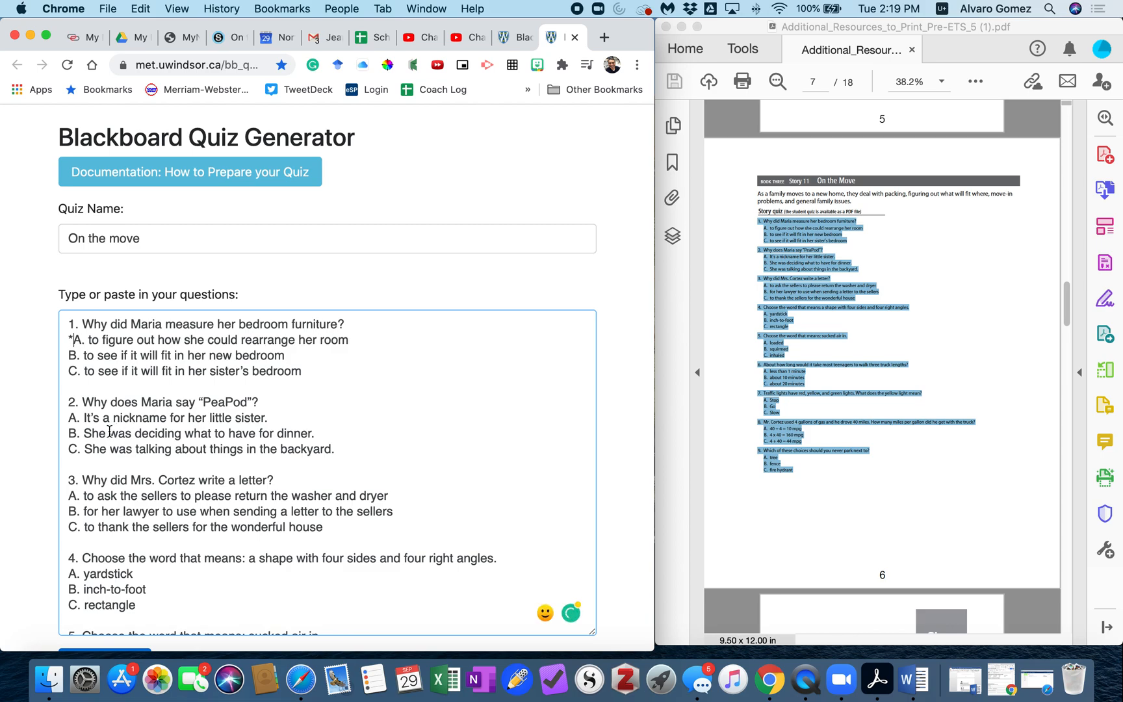
scroll(98, 429, down, 2)
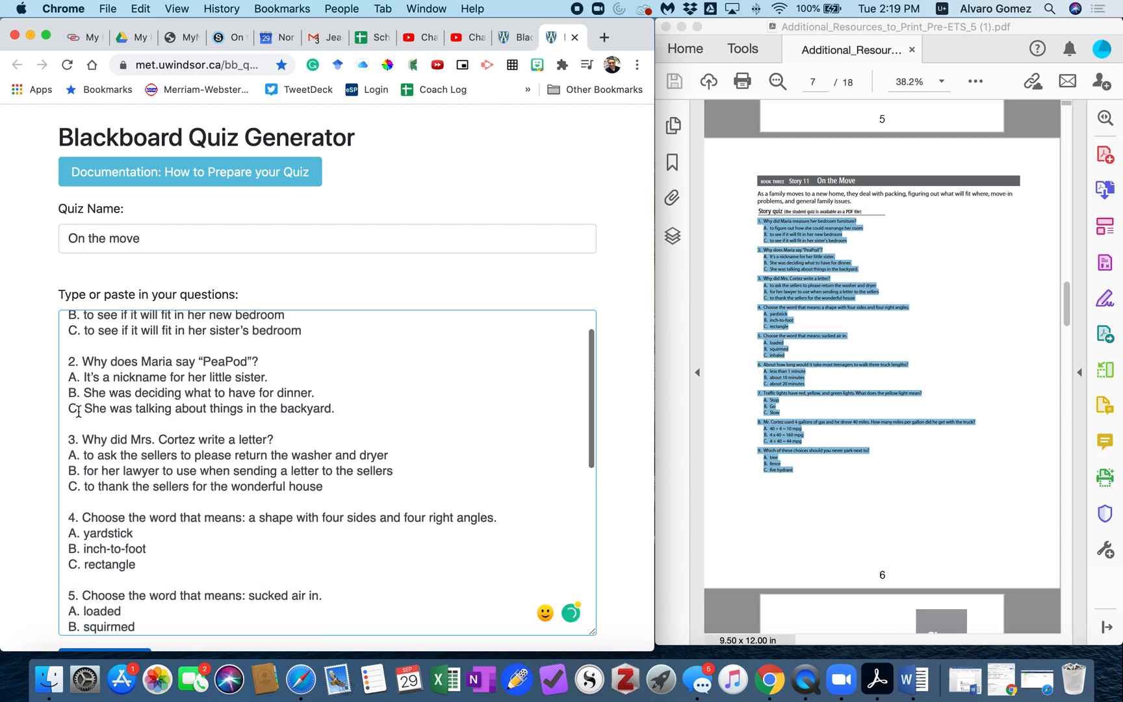
click(72, 393)
text(*)
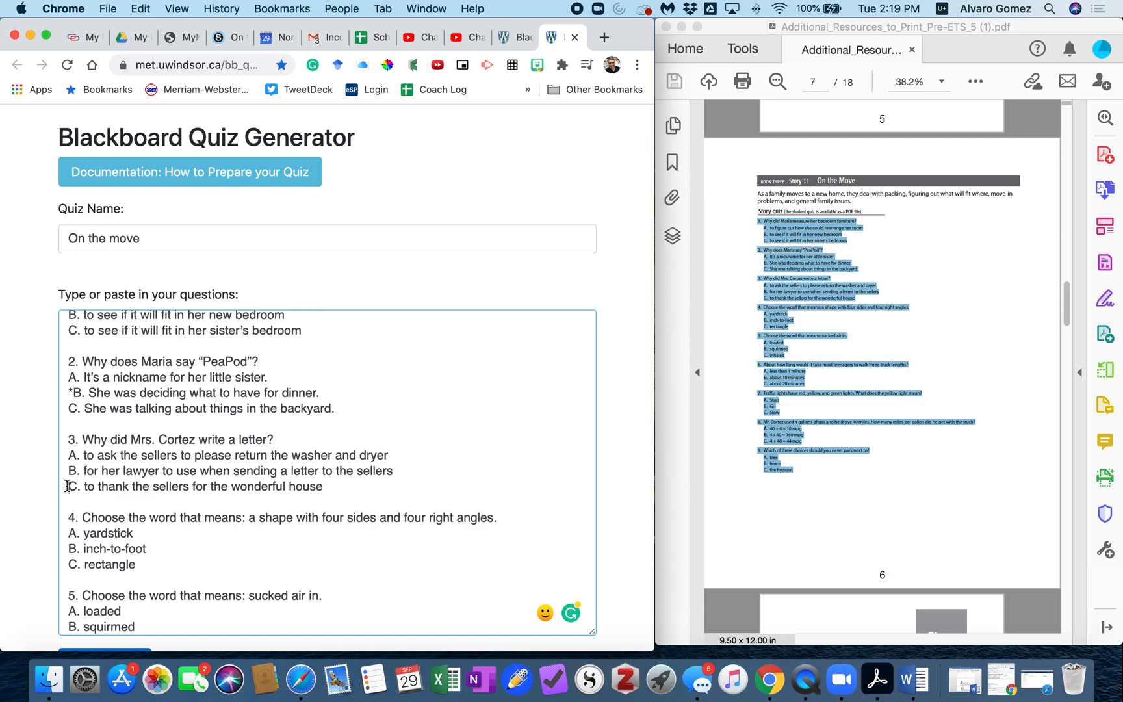
click(67, 486)
text(*)
Put an asterisk before choice A of question 4, choice B of question 5 and choice C of question 6
scroll(70, 475, down, 3)
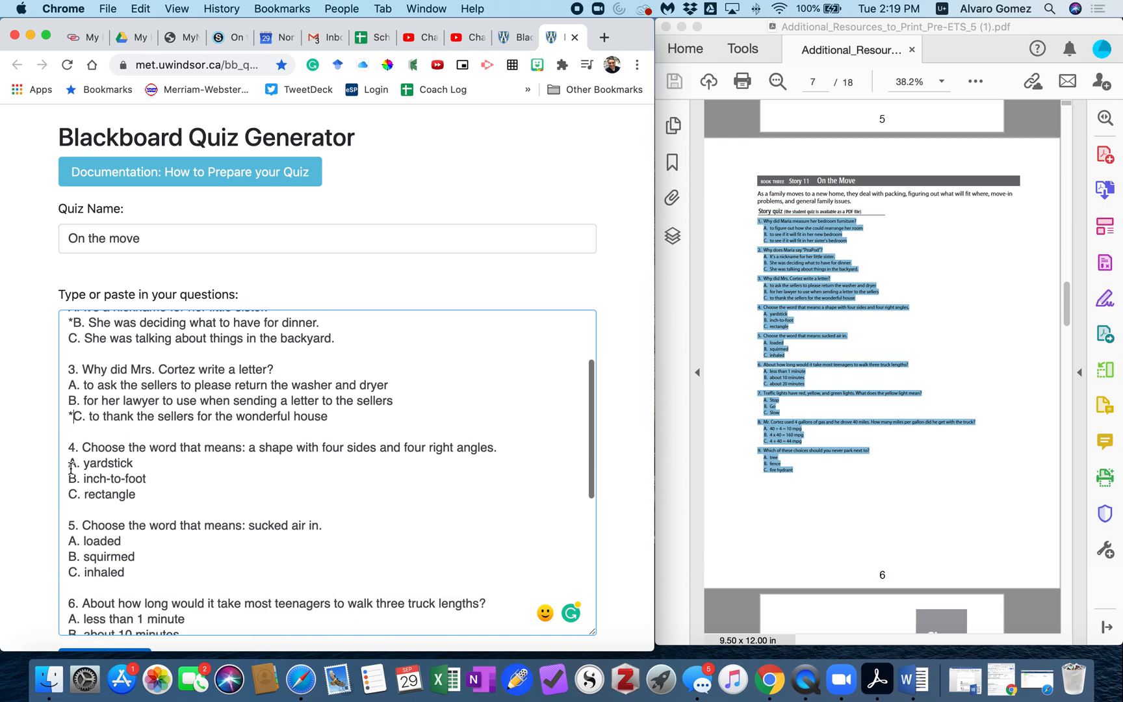
click(69, 464)
text(*)
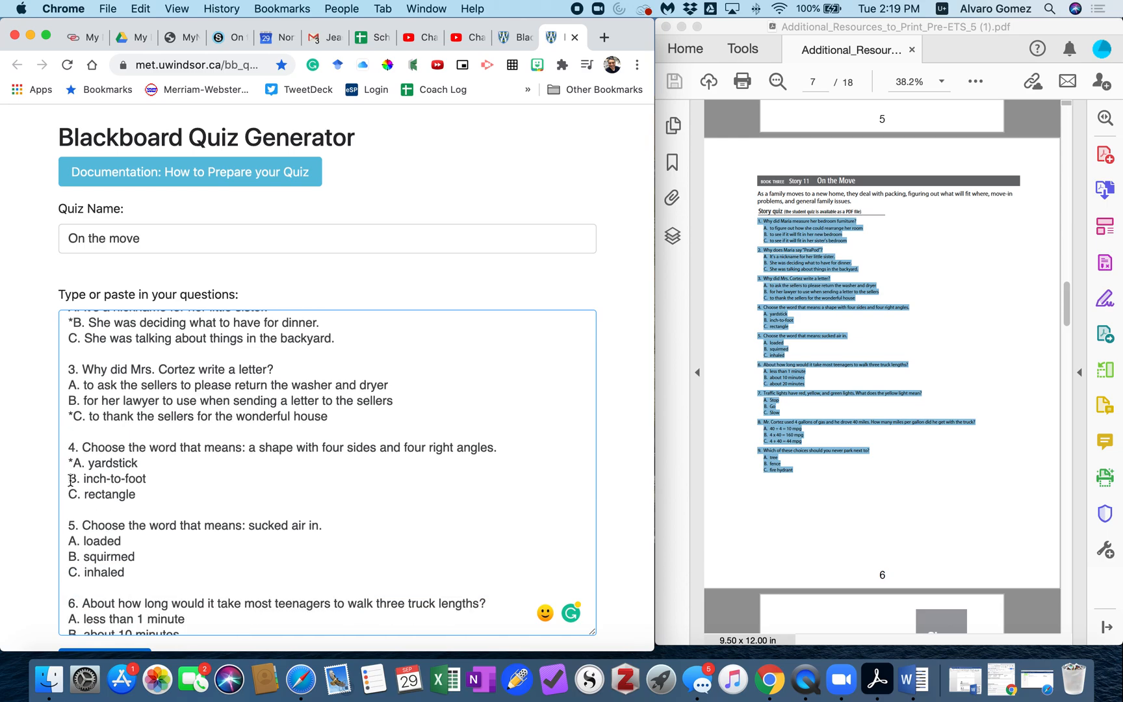
scroll(85, 520, down, 2)
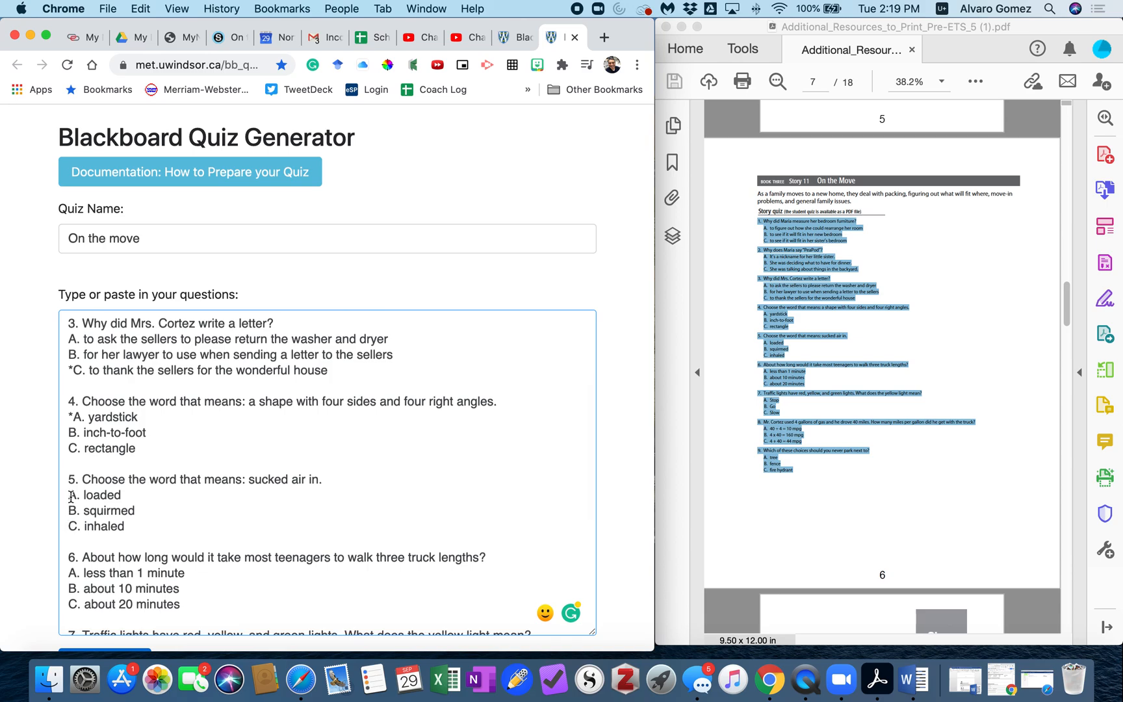
click(69, 510)
text(*)
scroll(66, 527, down, 2)
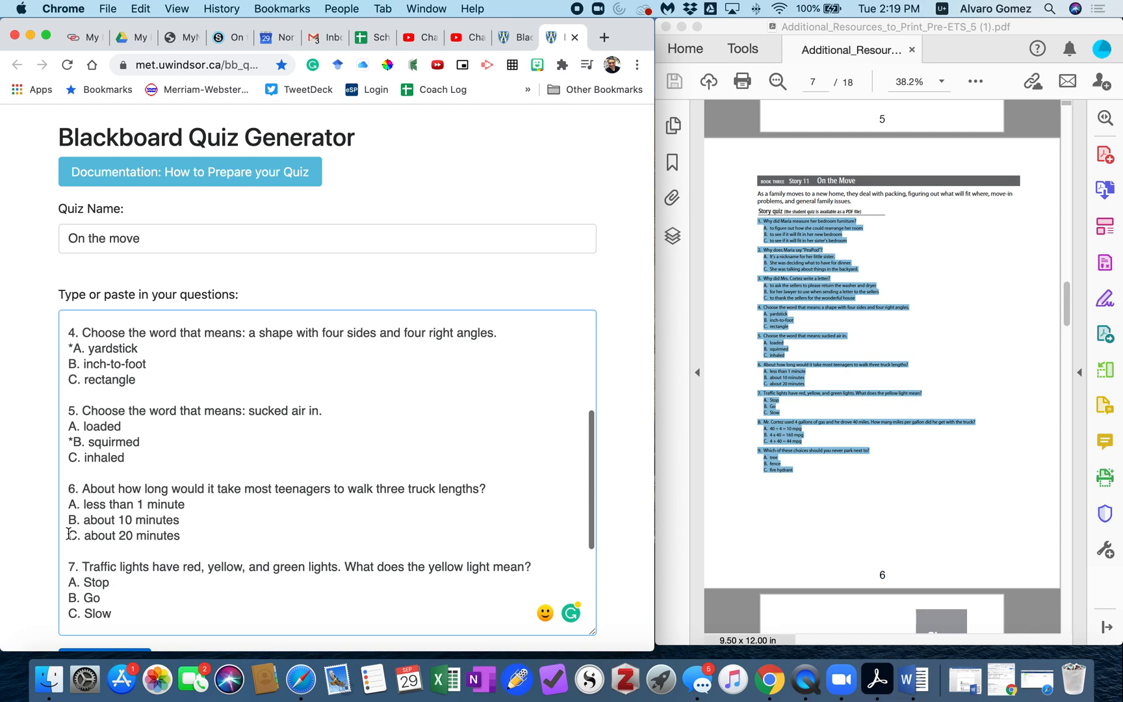
click(68, 533)
text(*)
Put an asterisk before choice A of question 7, choice B of question 8 and choice C of question 9
scroll(72, 539, down, 2)
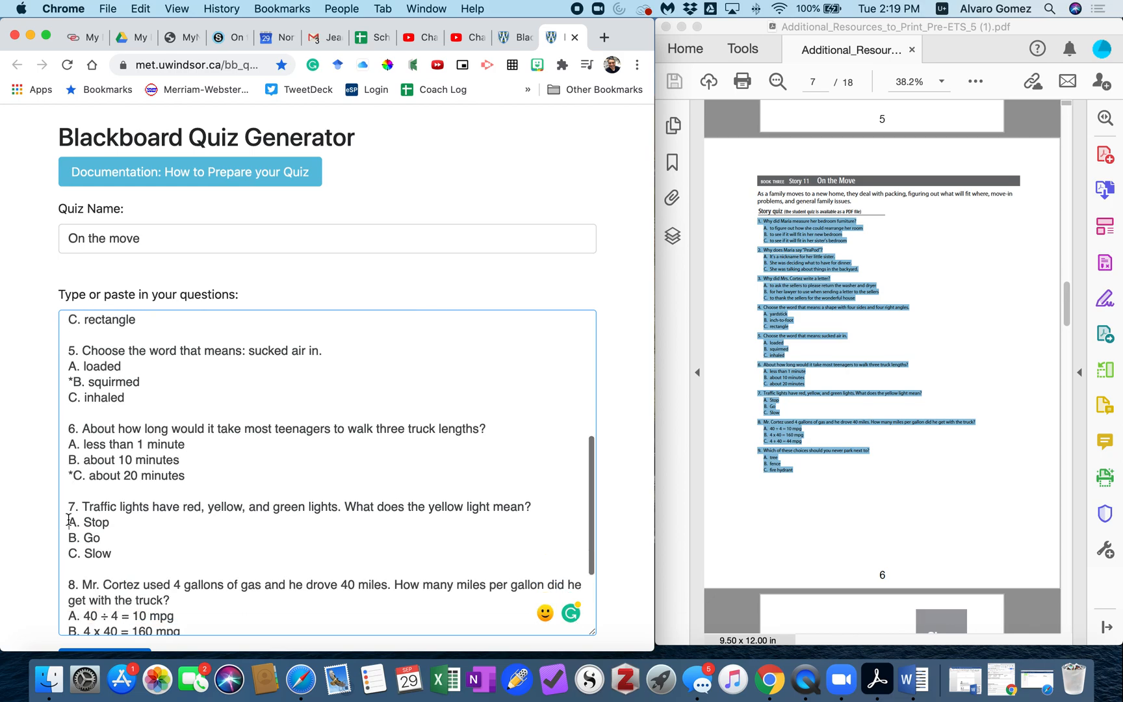
click(70, 521)
text(*)
scroll(67, 531, down, 3)
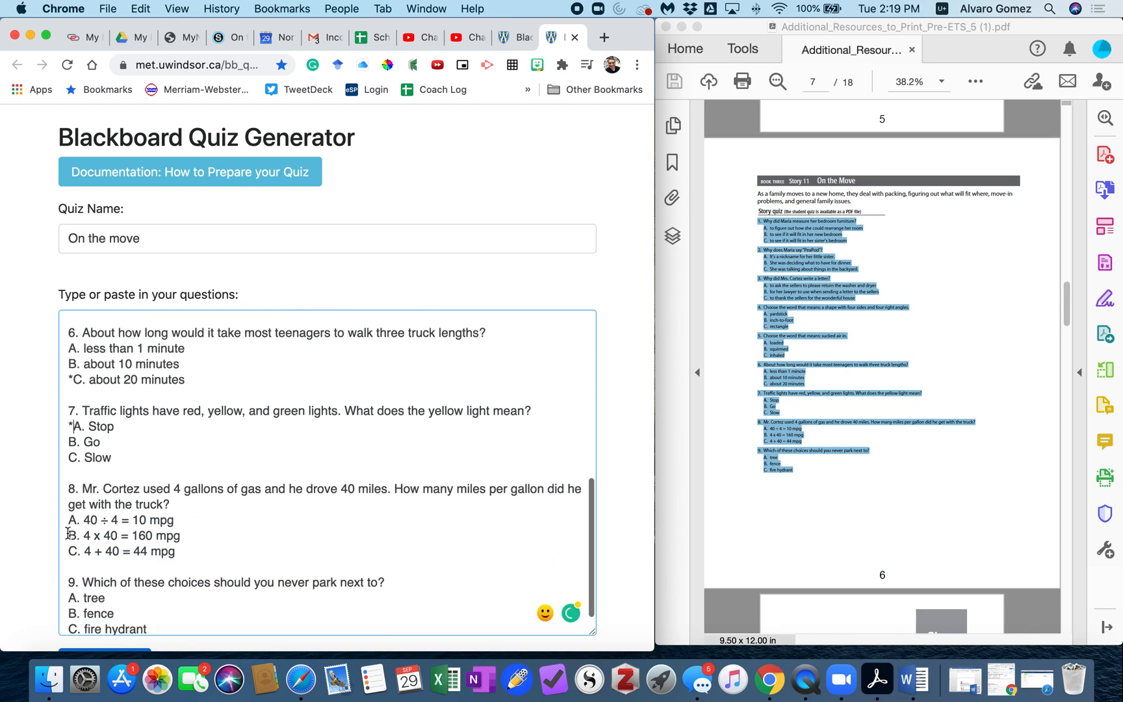
click(68, 535)
text(*)
scroll(71, 535, down, 1)
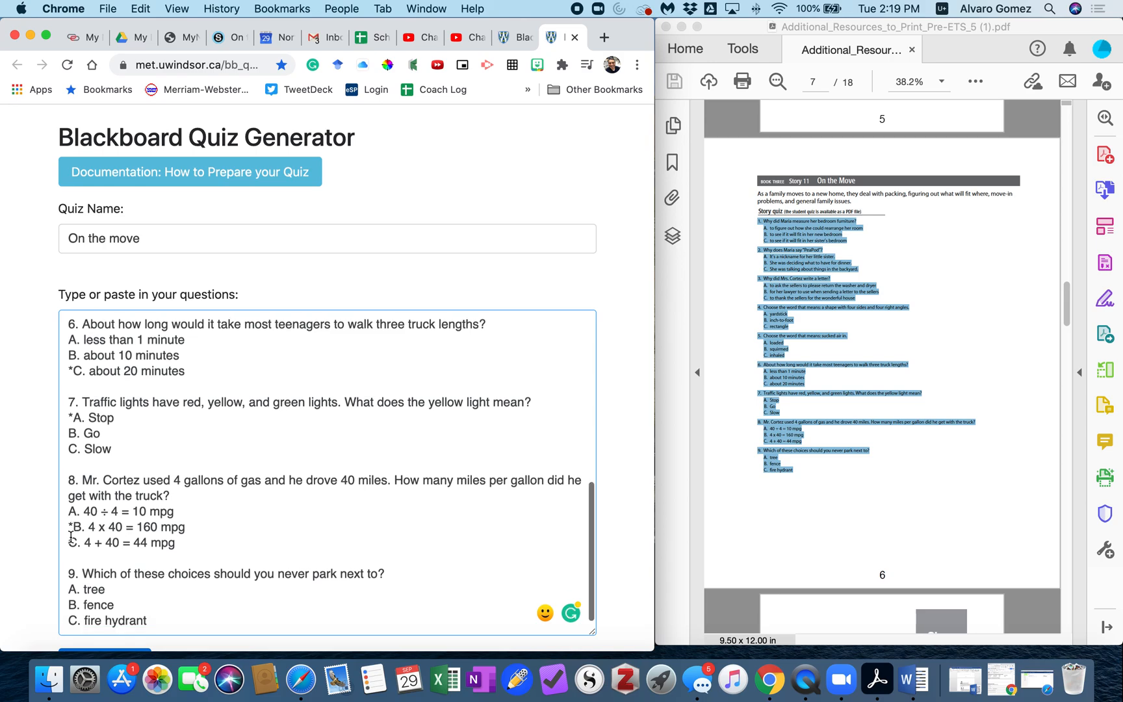
click(69, 620)
text(*)
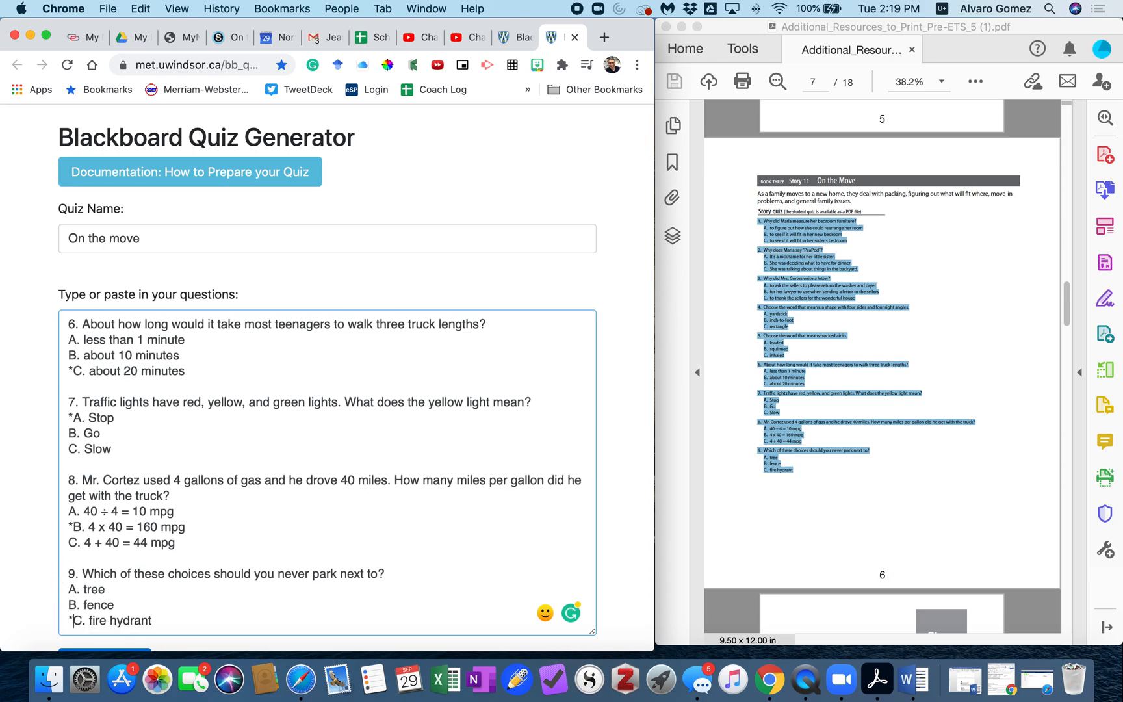
Look over the formatted questions, create the "On the move" quiz and download the generated file
scroll(80, 534, up, 10)
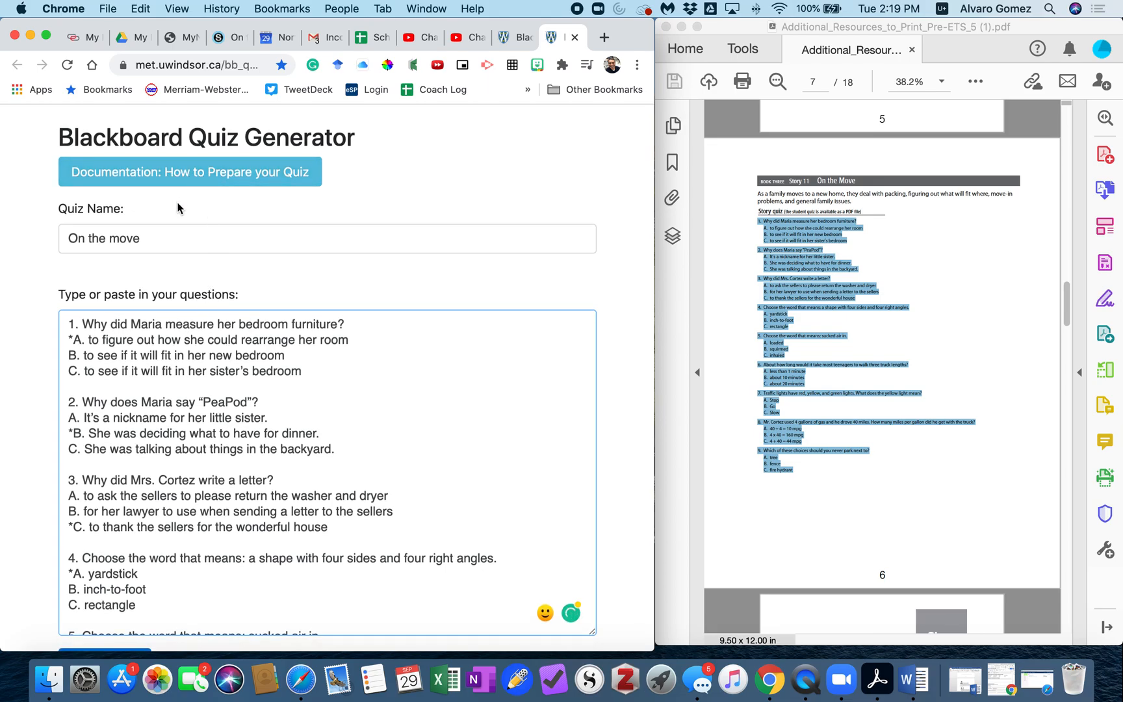
scroll(172, 334, down, 10)
scroll(31, 460, down, 5)
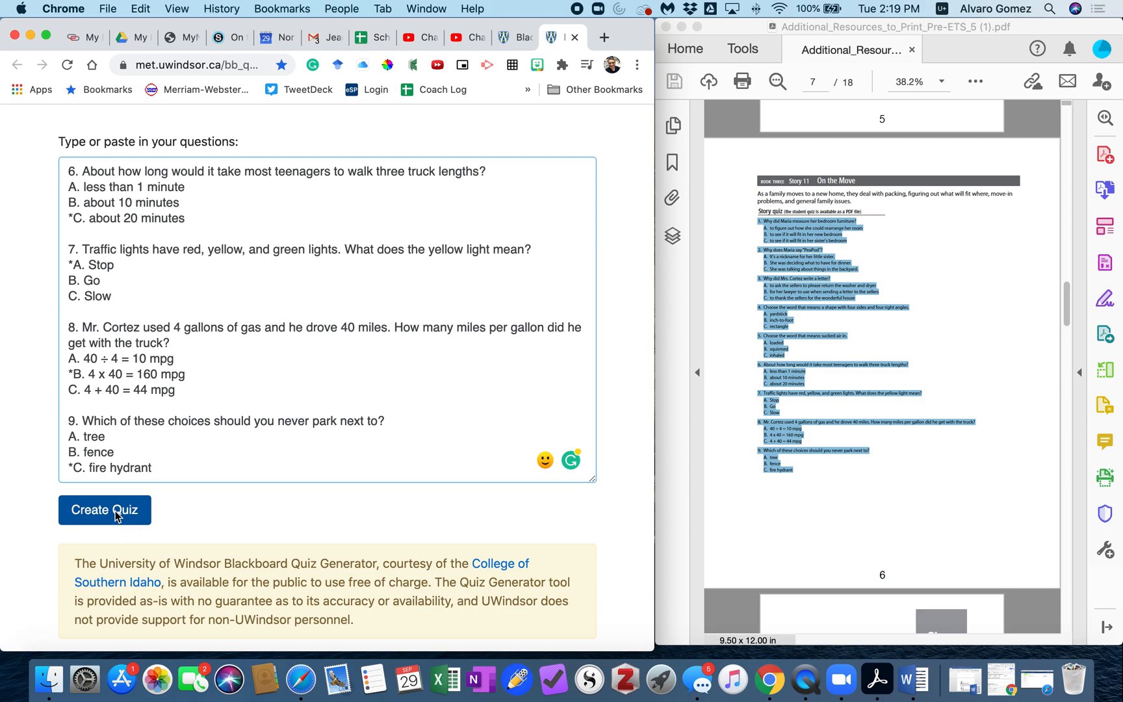
click(106, 510)
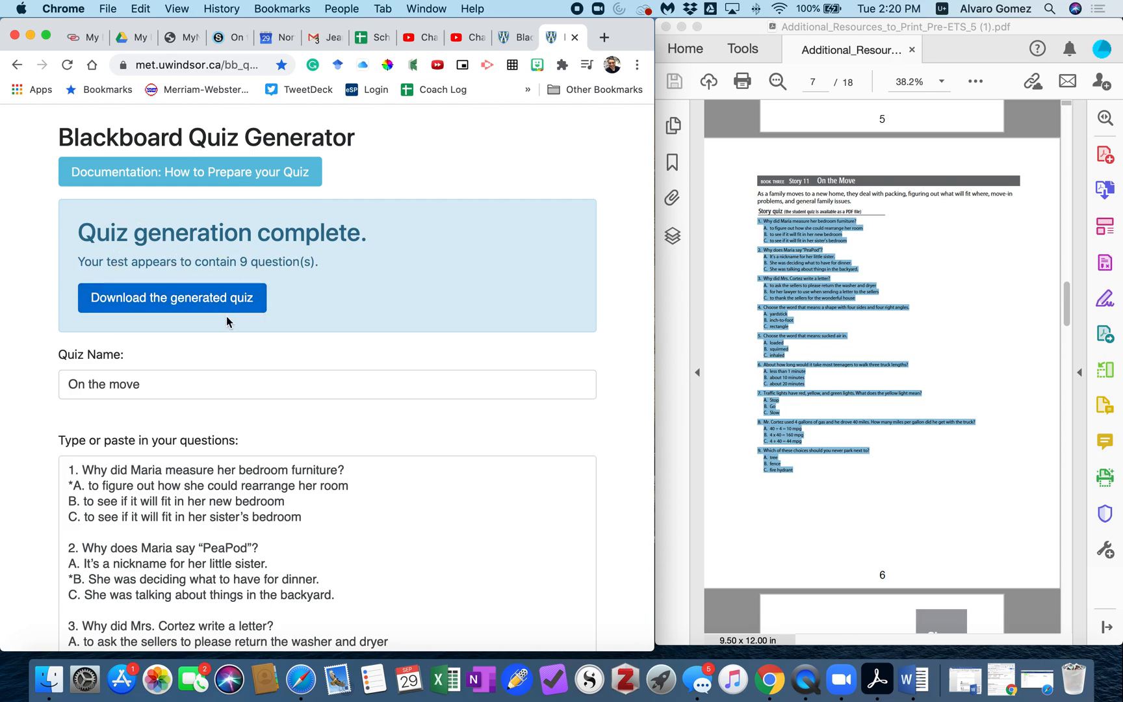
click(193, 300)
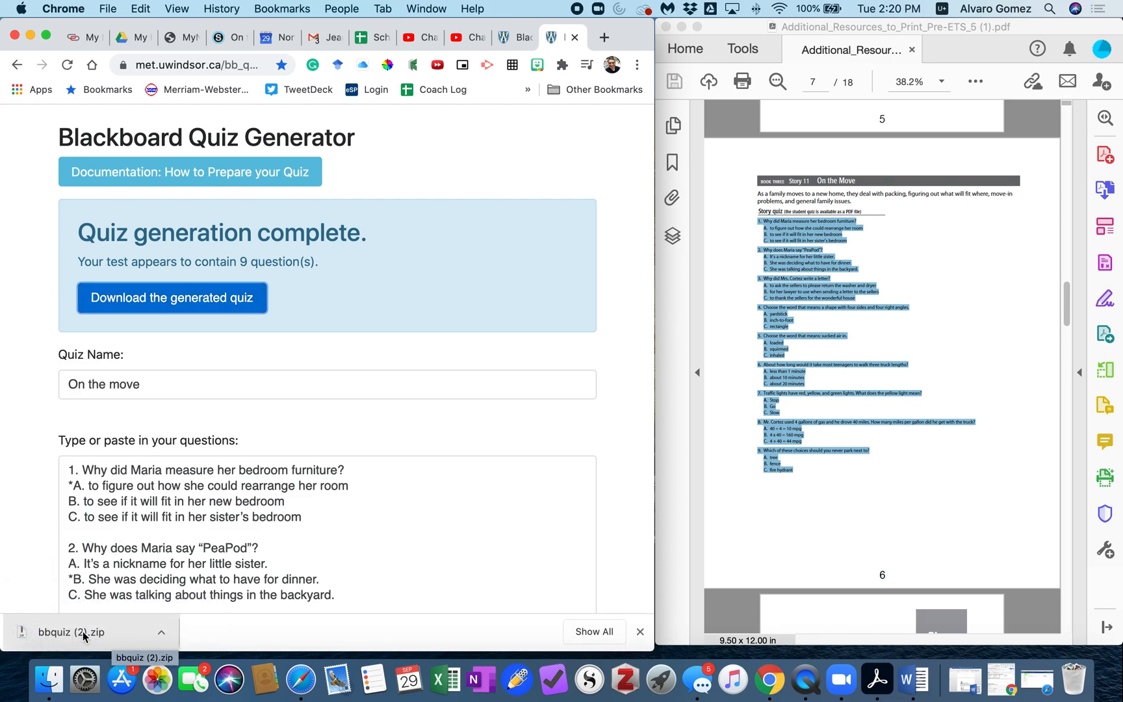
Switch to the Schoology assessment and start a test/quiz import with Blackboard 7.1 – 9.0 as the source
click(226, 41)
scroll(242, 378, down, 5)
scroll(241, 379, up, 3)
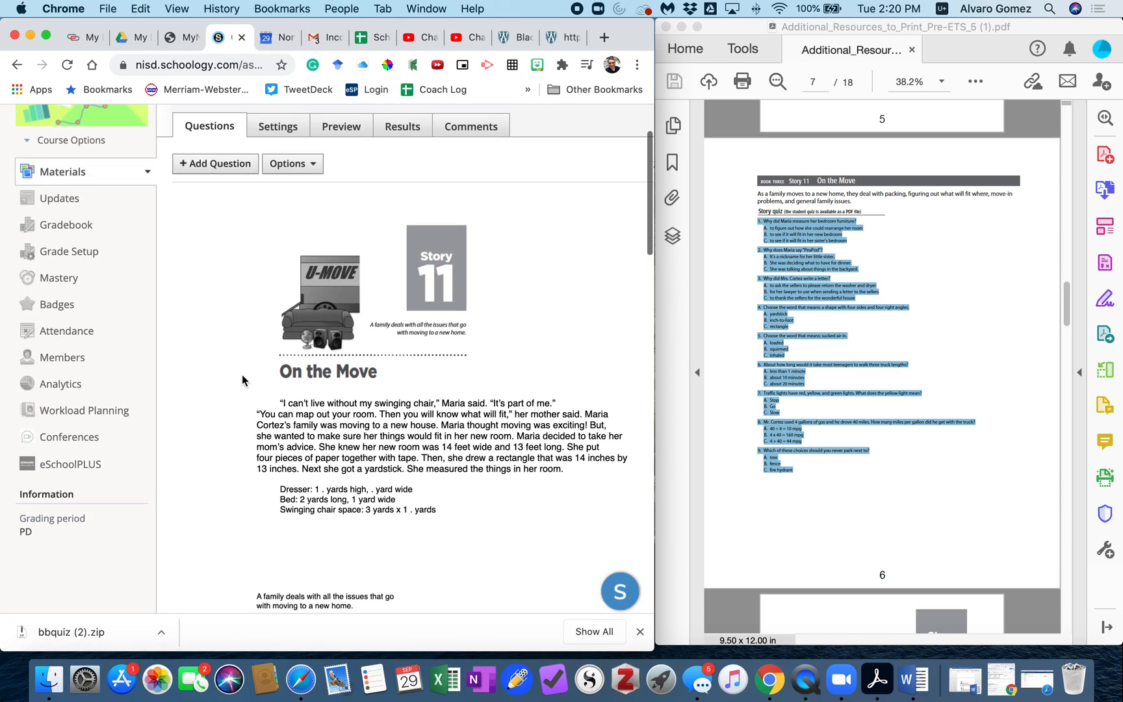
click(221, 167)
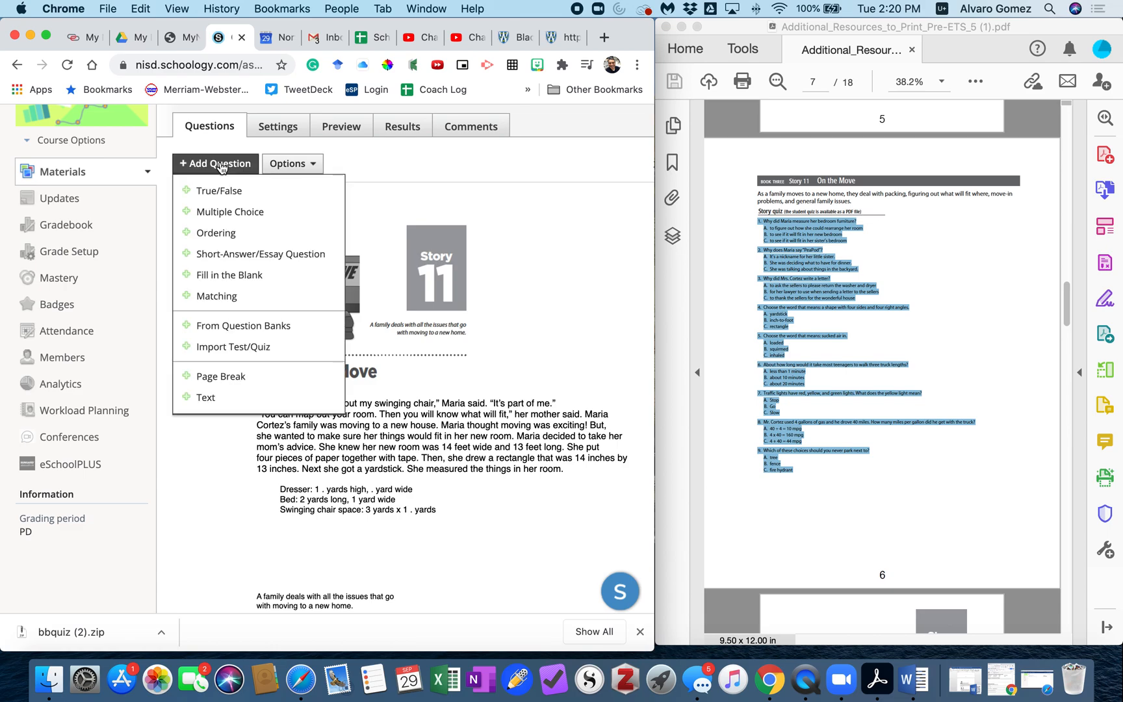
click(232, 350)
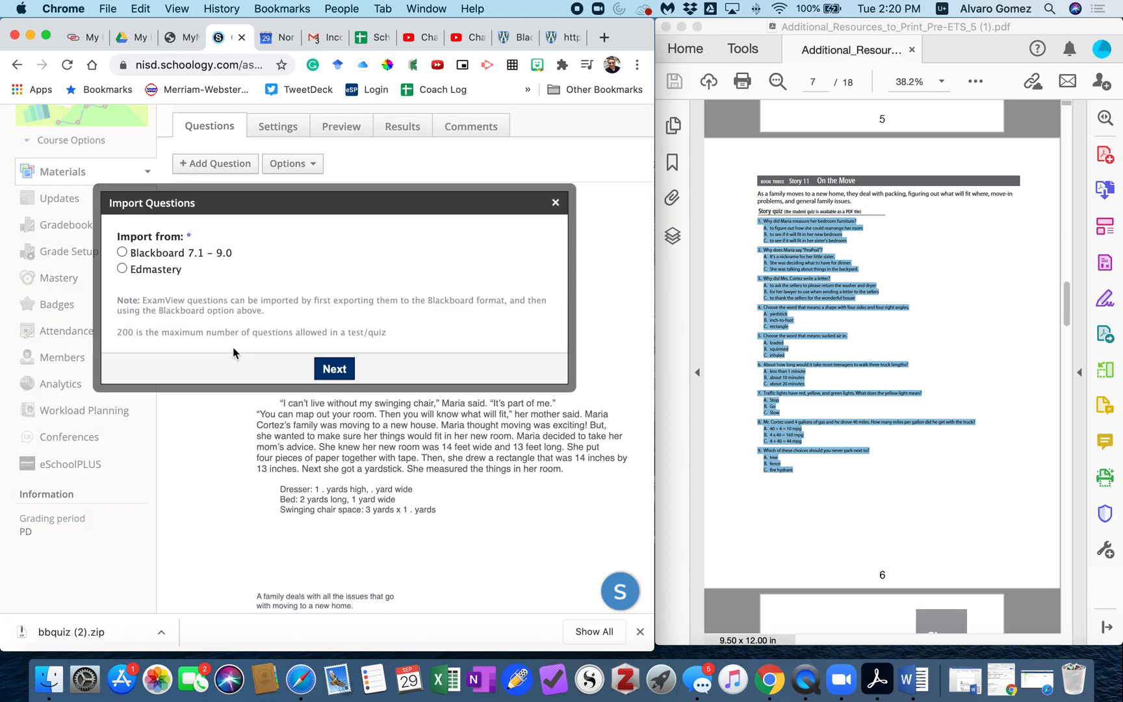
click(335, 370)
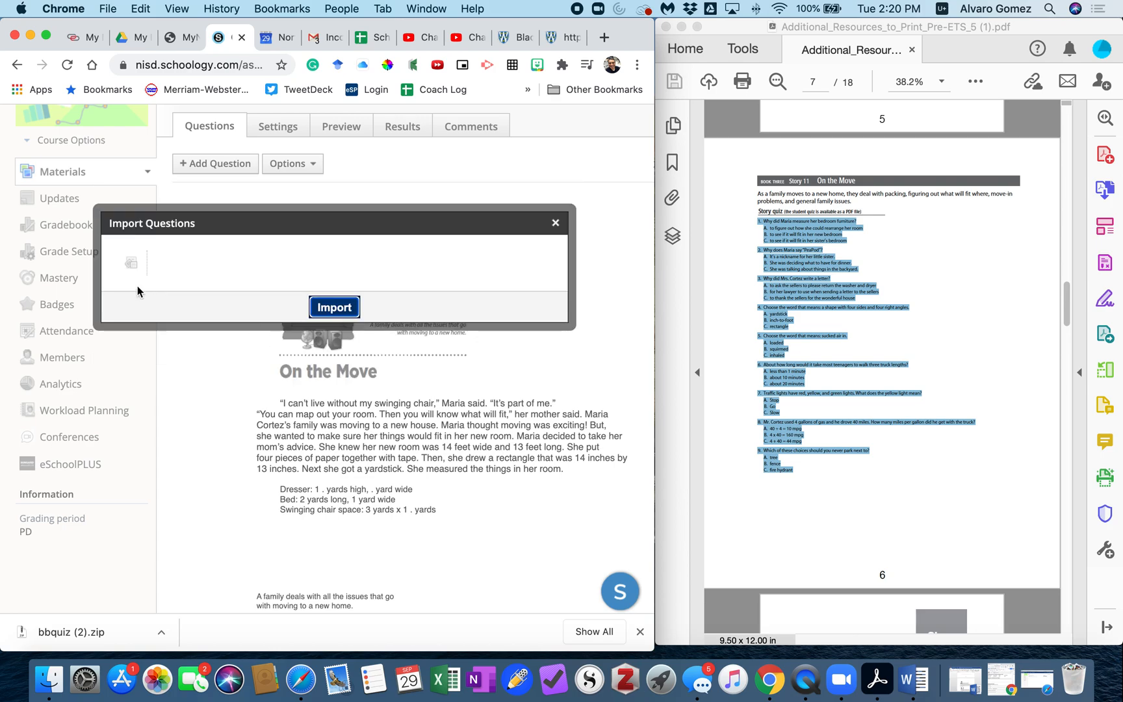
Attach bbquiz (2).zip from the Downloads folder as the file for the question import
click(131, 265)
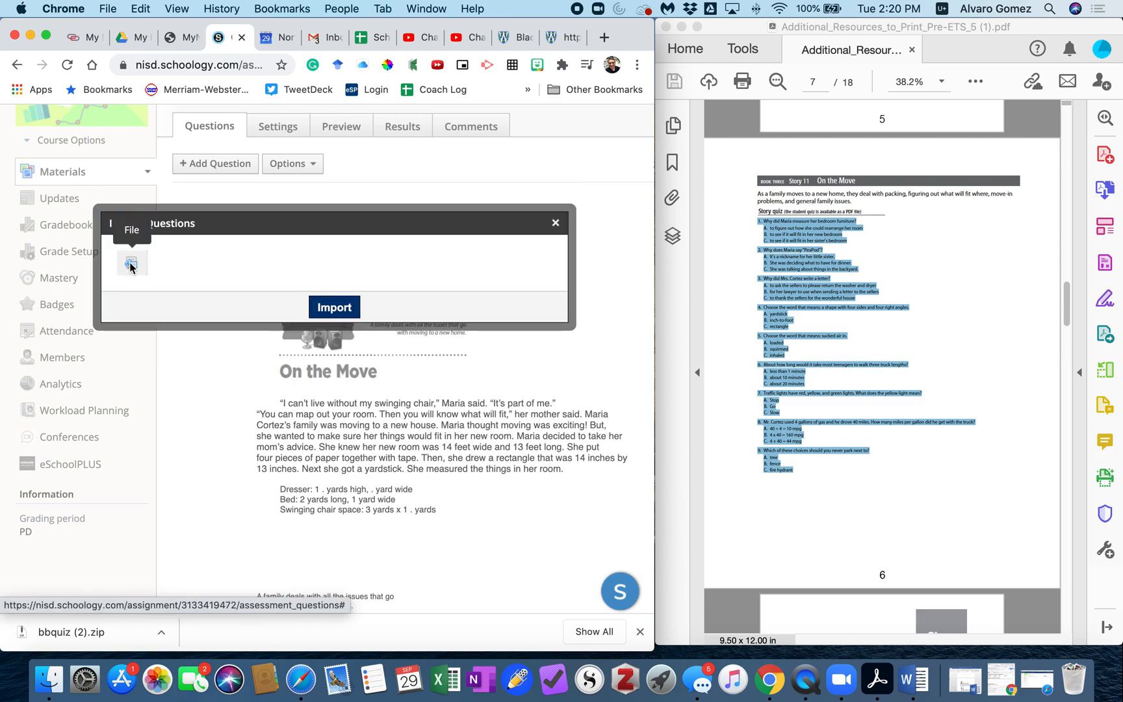
click(131, 264)
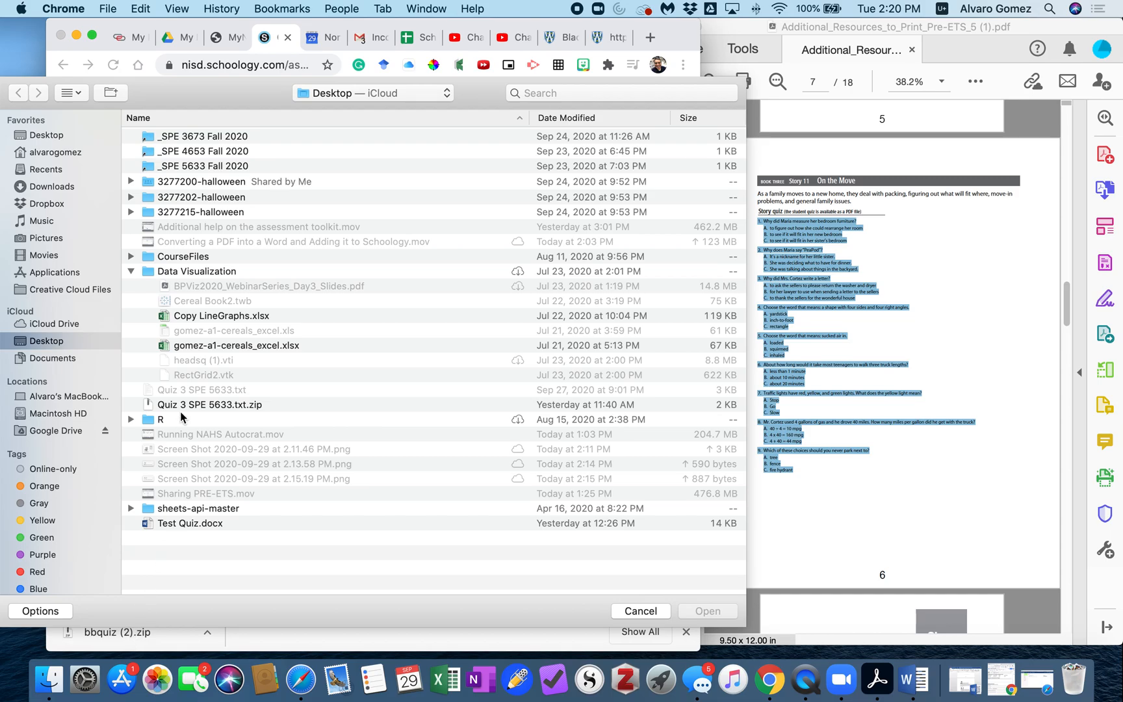
click(51, 187)
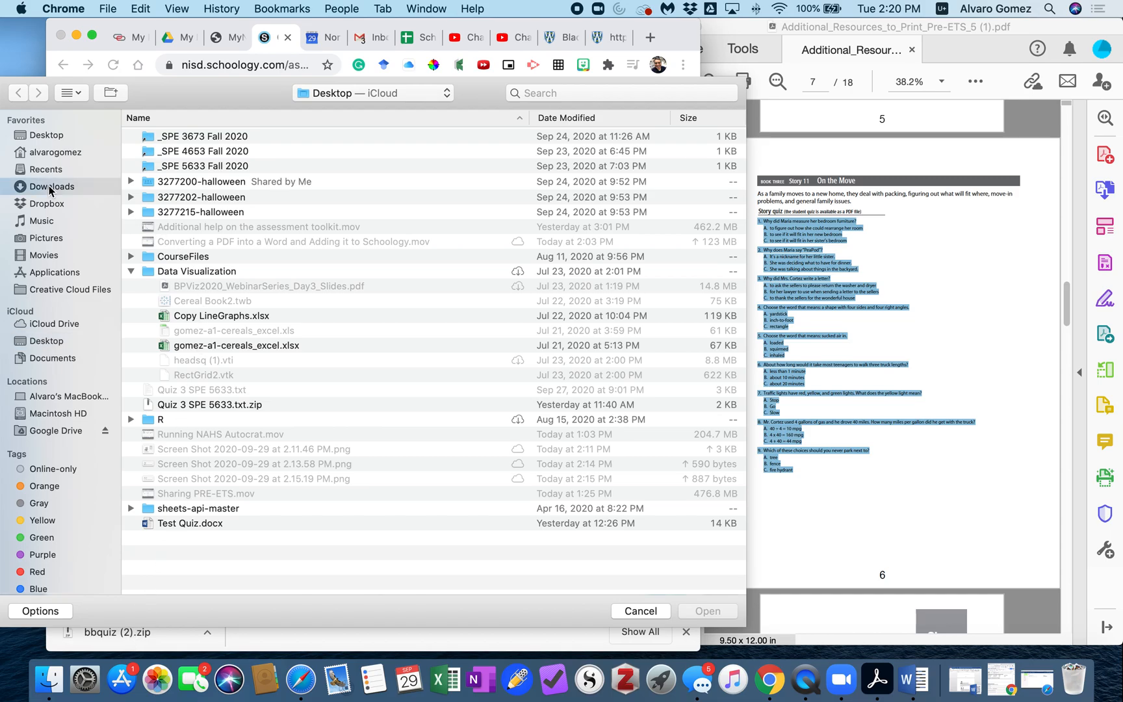
click(181, 137)
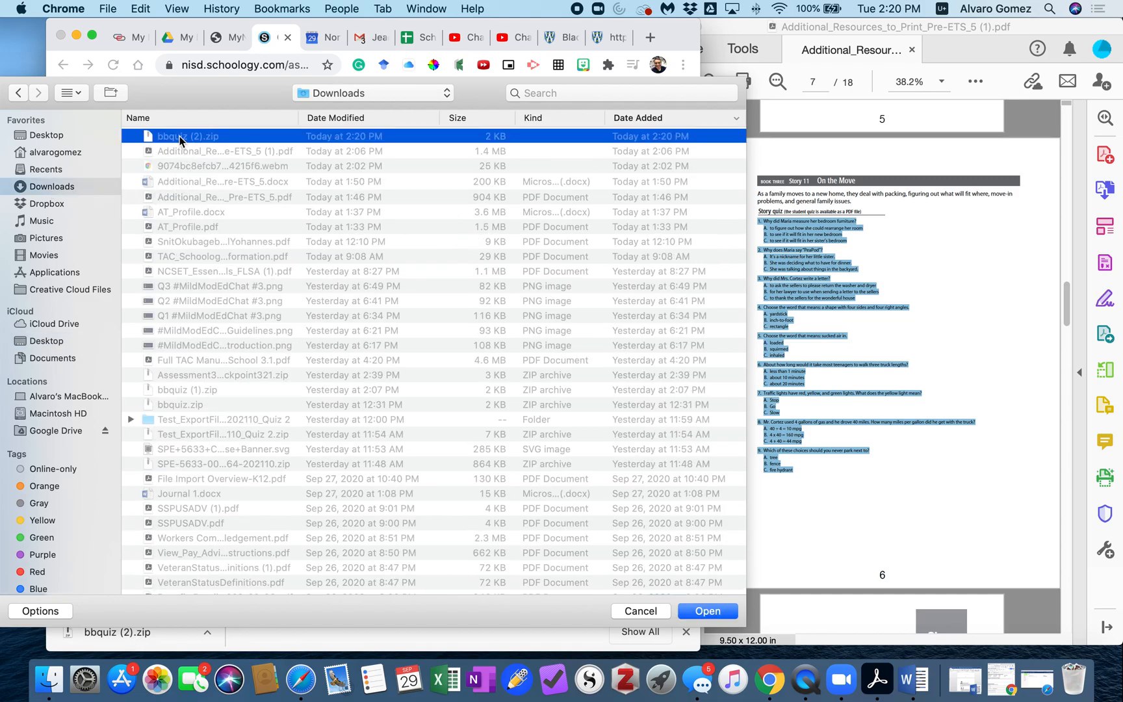
click(708, 612)
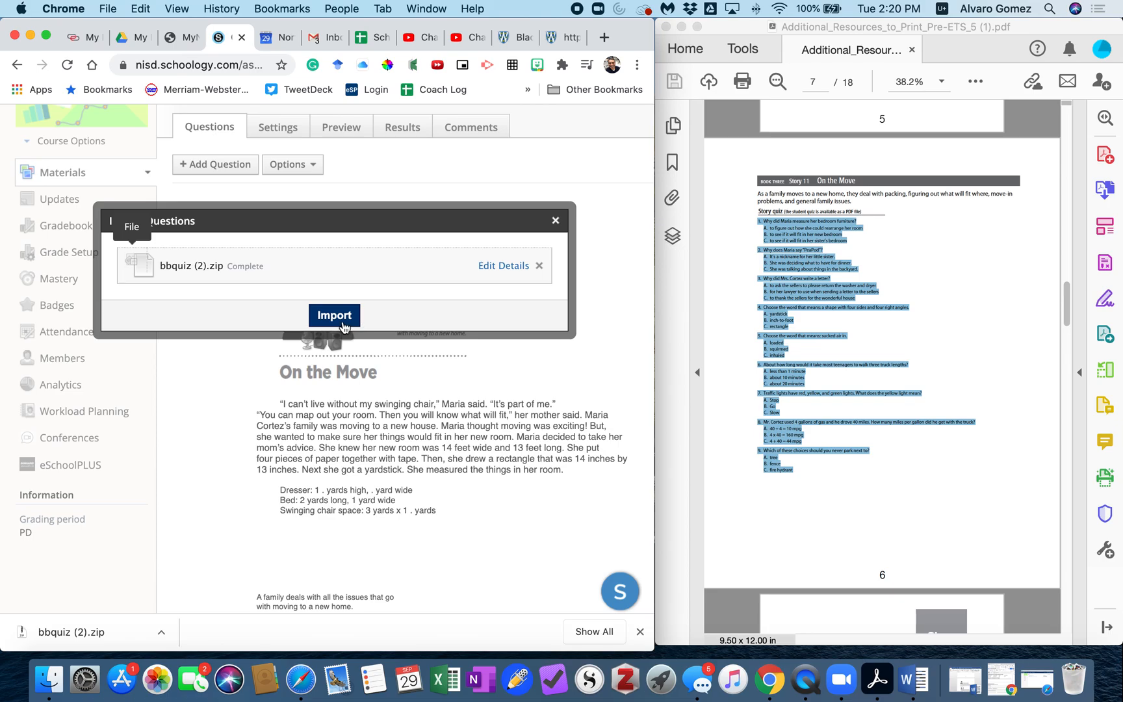
Import the questions from the attached bbquiz (2).zip and look over the resulting question list in the assessment
click(332, 315)
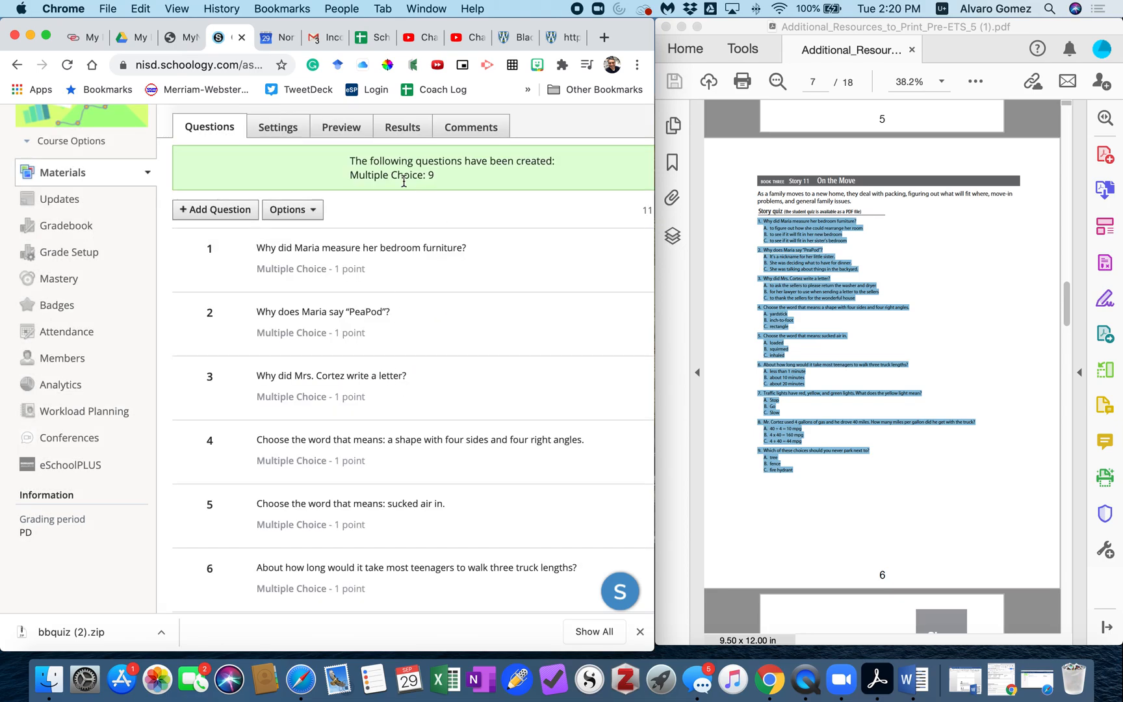
scroll(333, 366, up, 3)
scroll(334, 390, down, 15)
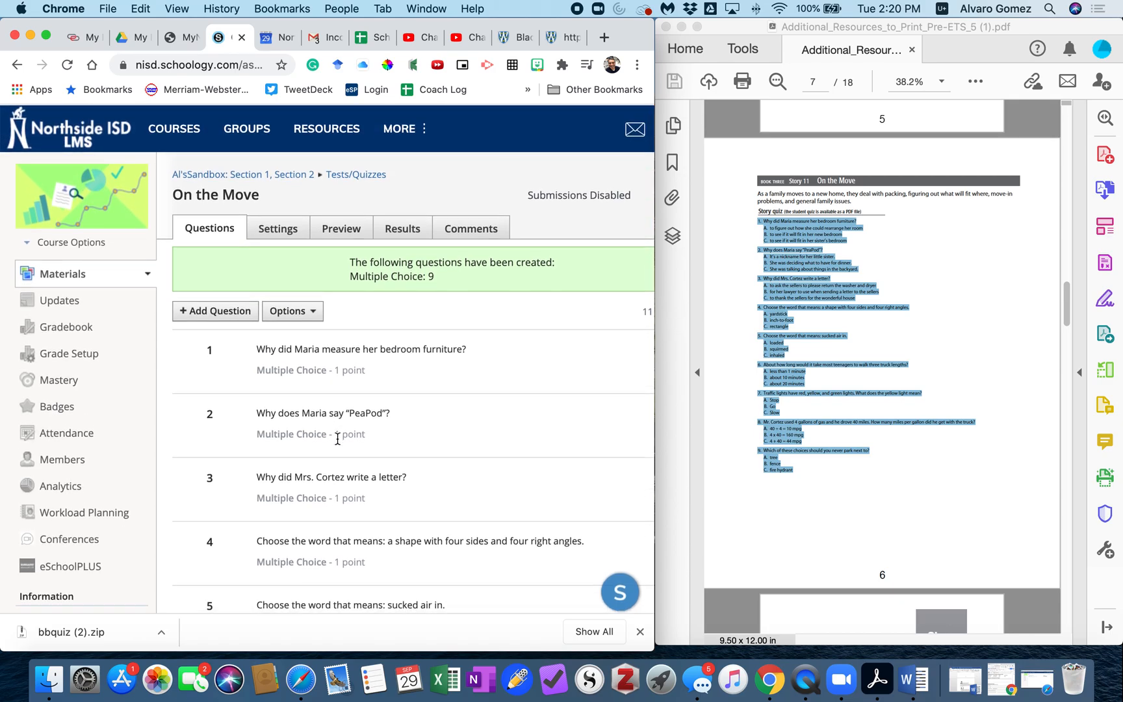
scroll(336, 439, up, 3)
scroll(332, 445, down, 15)
scroll(326, 448, down, 5)
scroll(326, 445, up, 20)
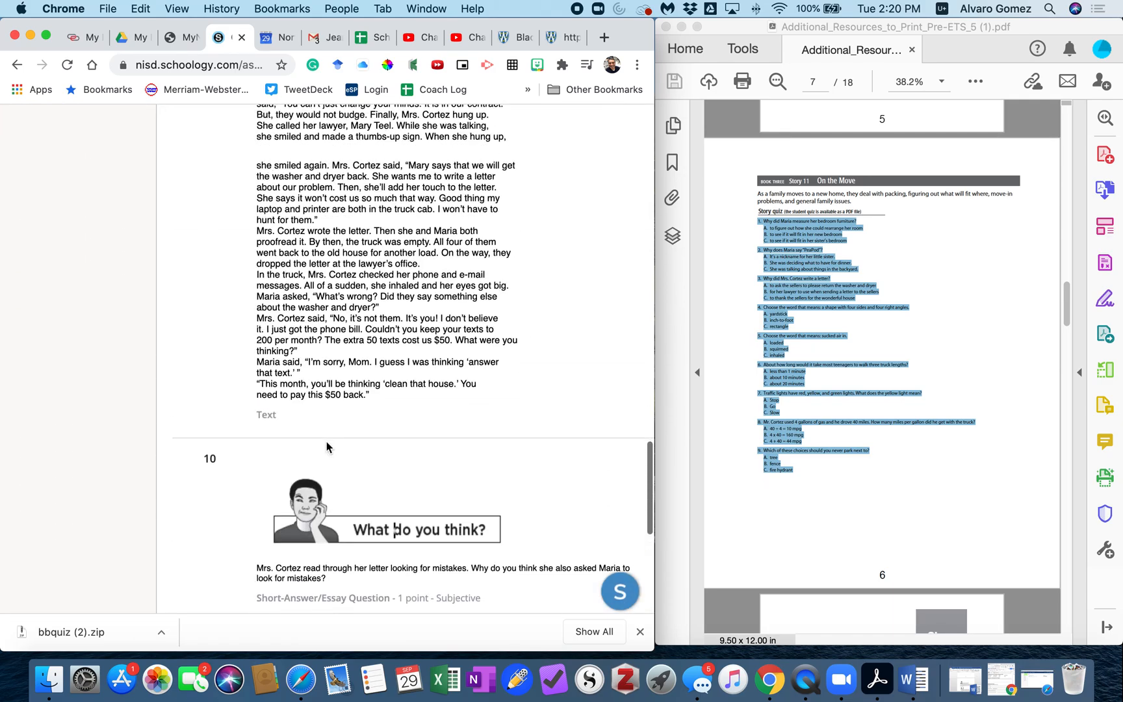
scroll(326, 443, down, 10)
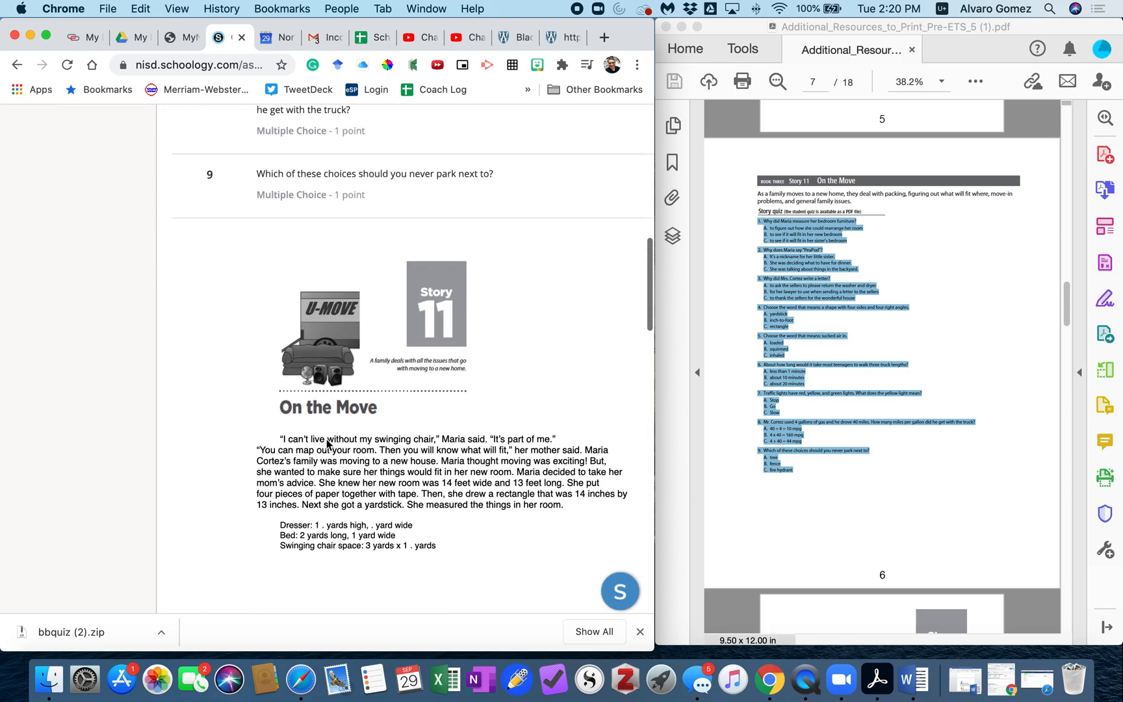
scroll(318, 441, up, 8)
scroll(319, 439, up, 5)
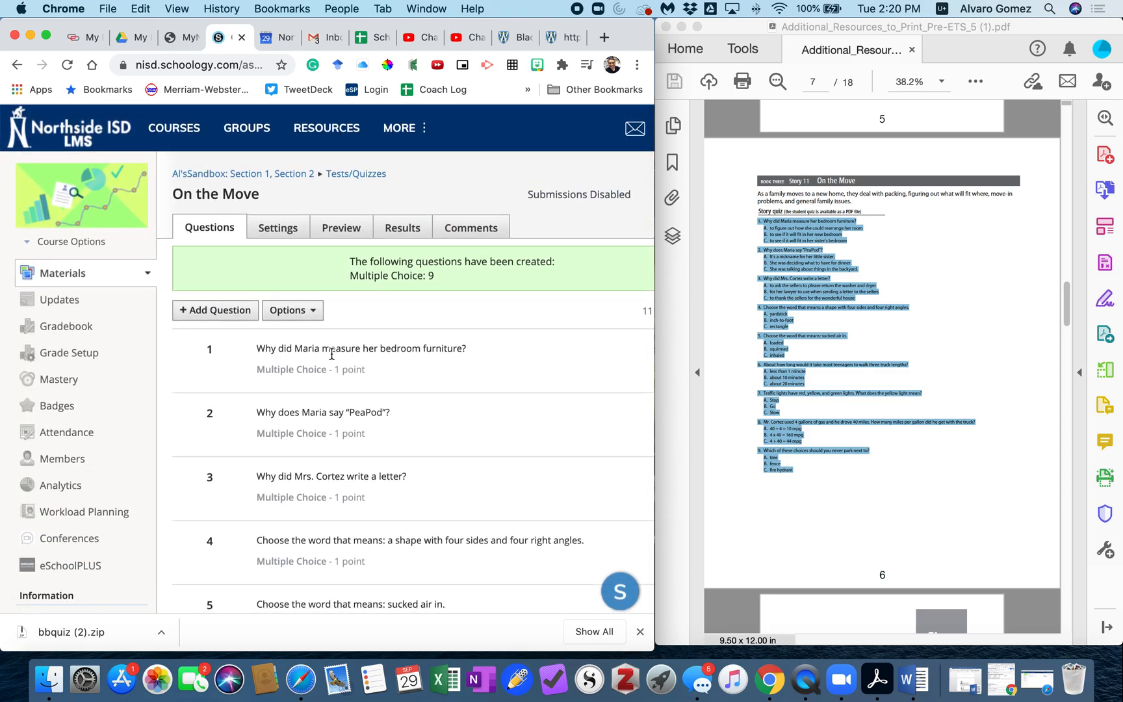
Start reordering the assessment's questions and move the "On the Move" story text above all questions
click(308, 314)
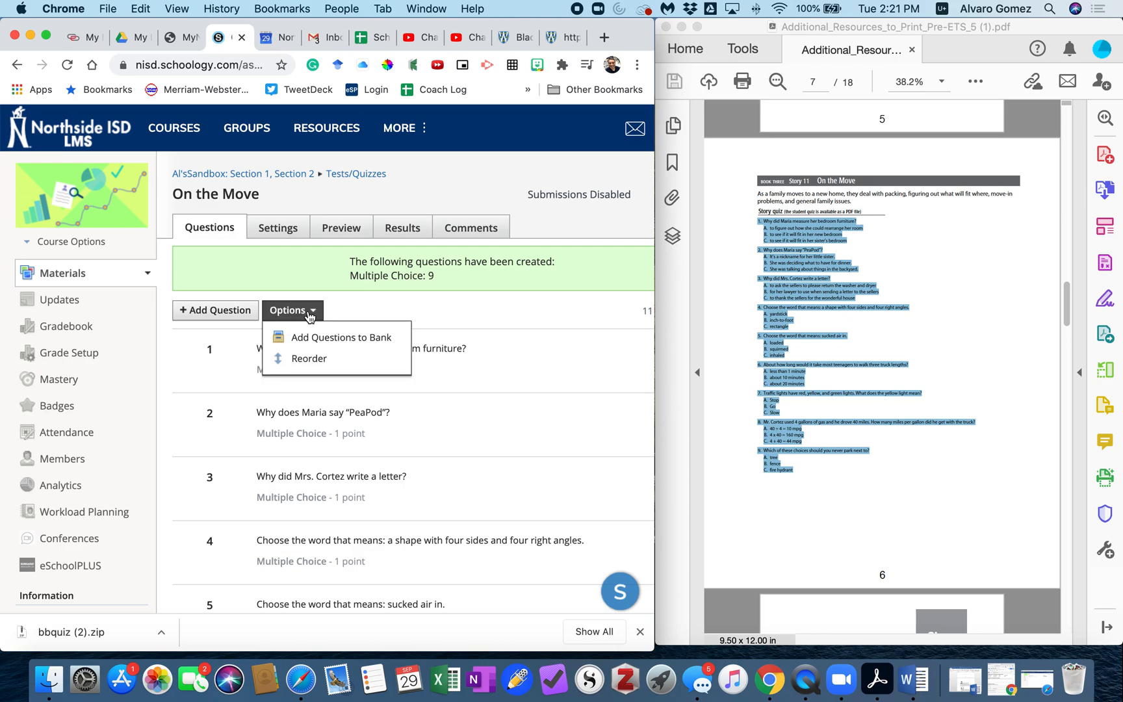
click(308, 359)
scroll(260, 462, down, 15)
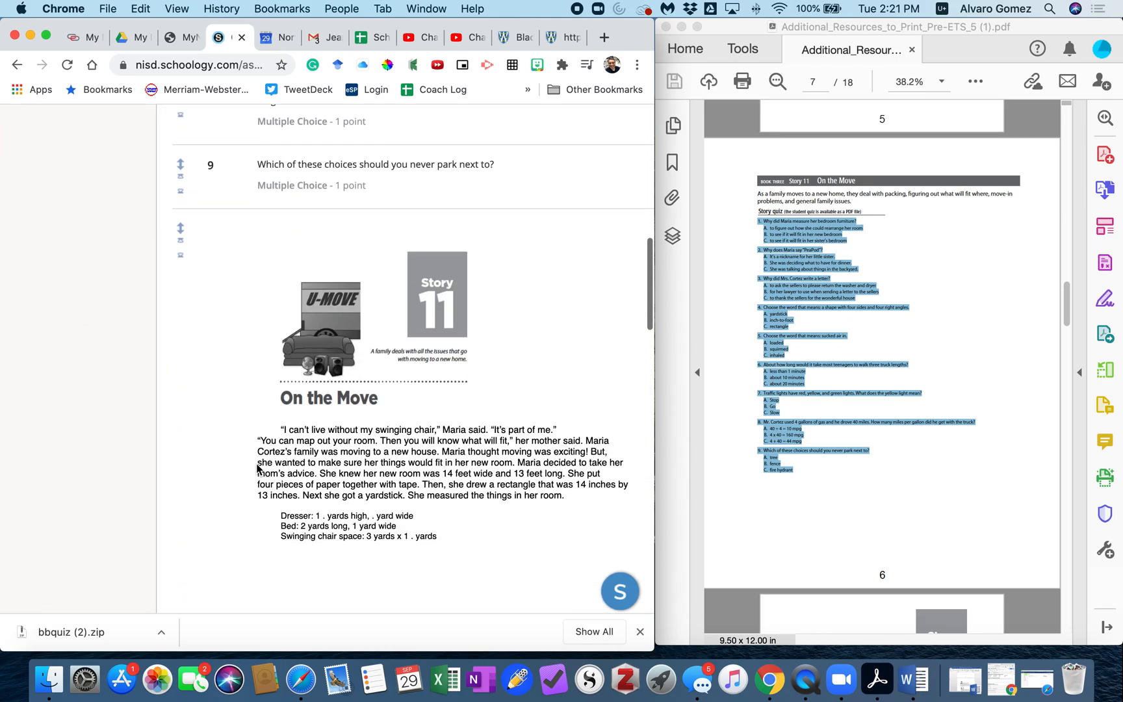
scroll(256, 463, down, 20)
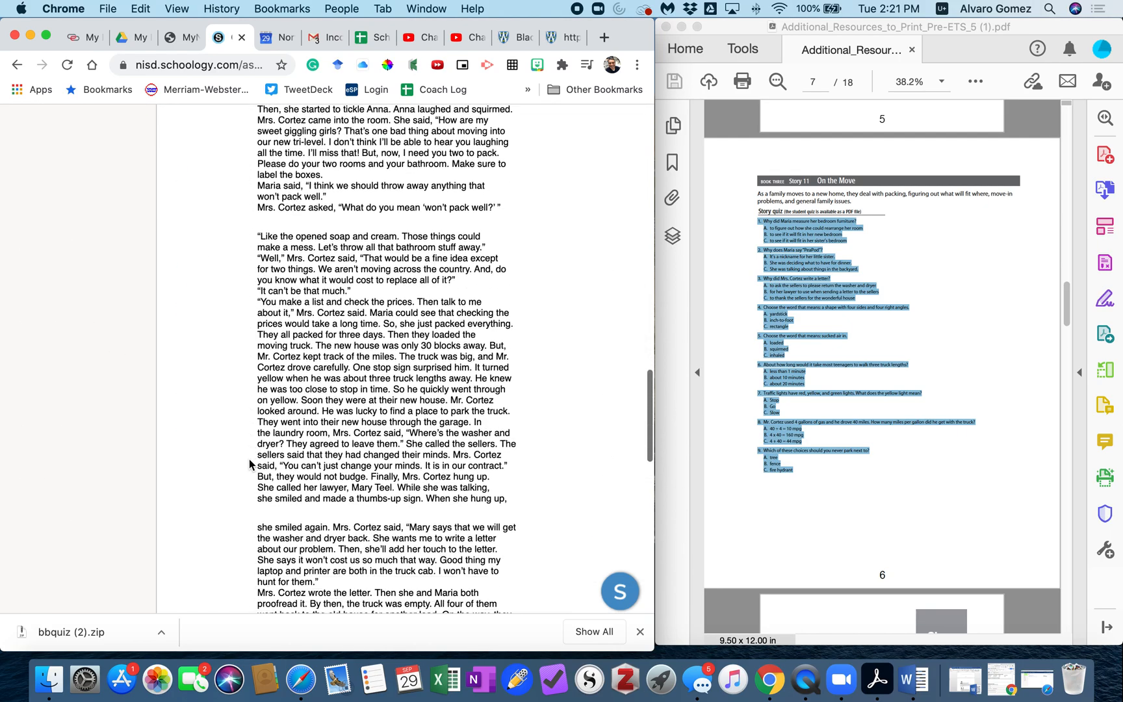
scroll(194, 380, up, 15)
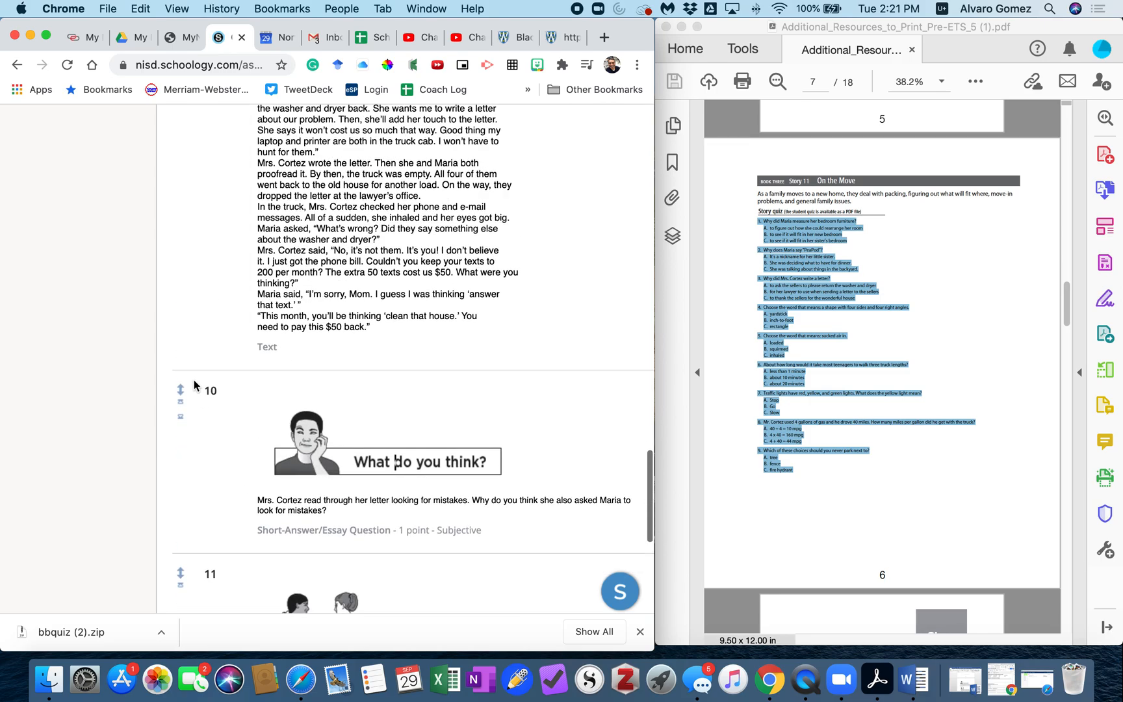
scroll(194, 389, up, 10)
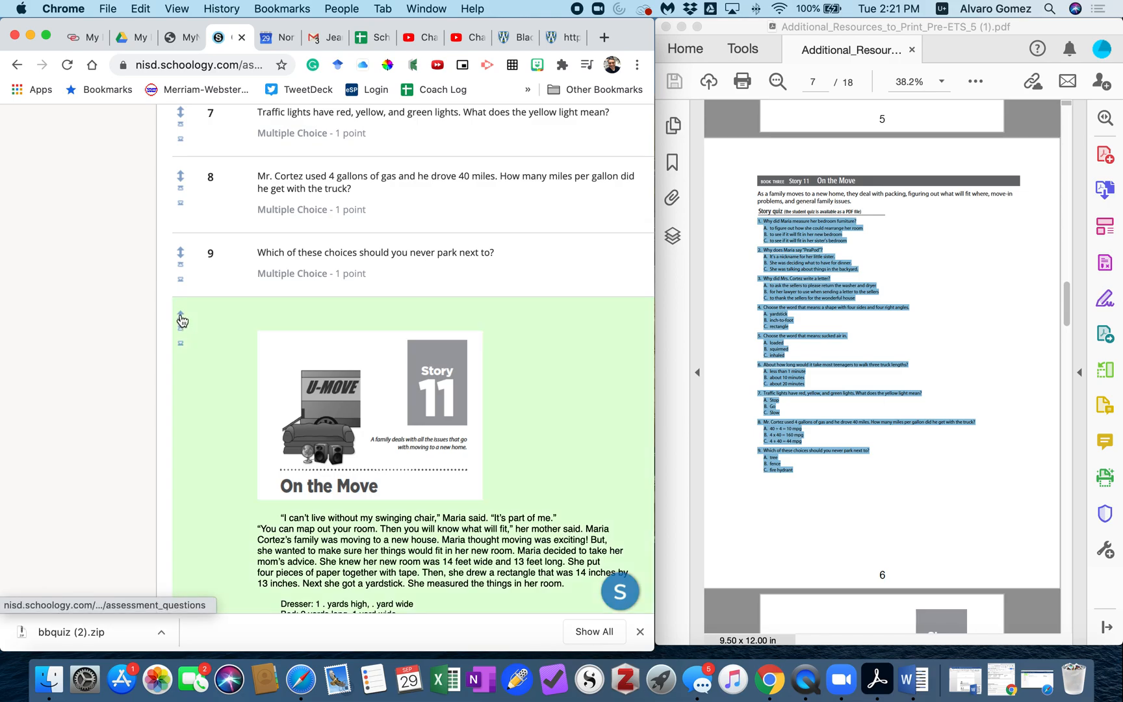
drag(183, 288, 243, 122)
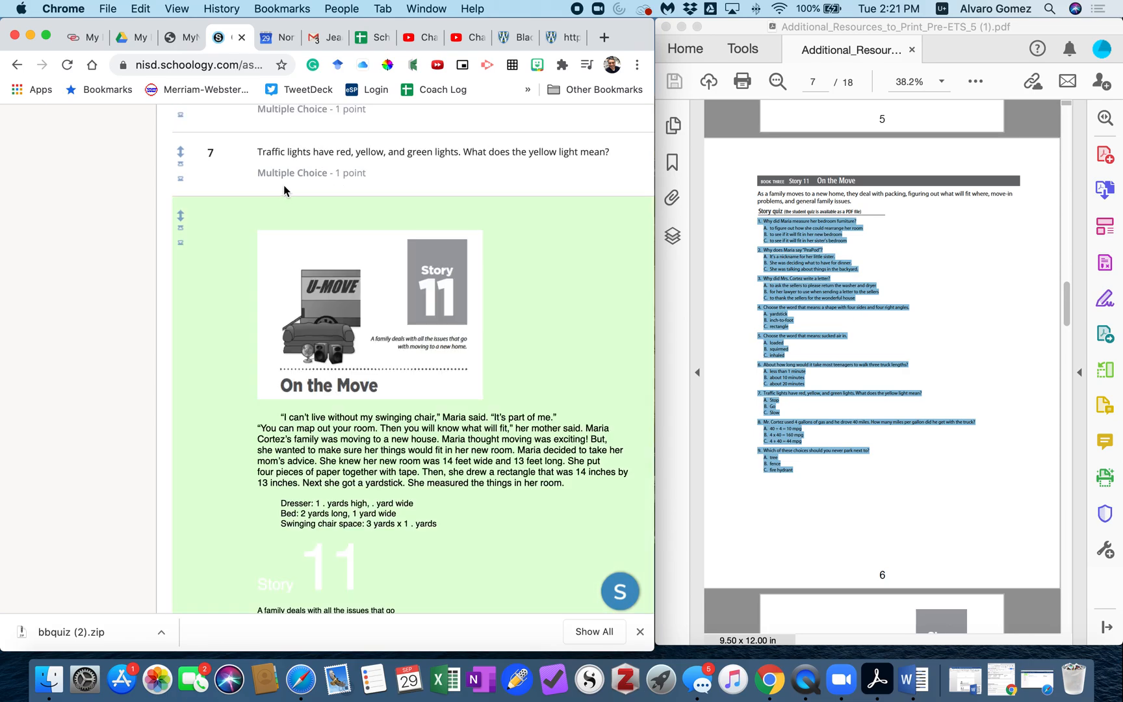
scroll(174, 369, up, 3)
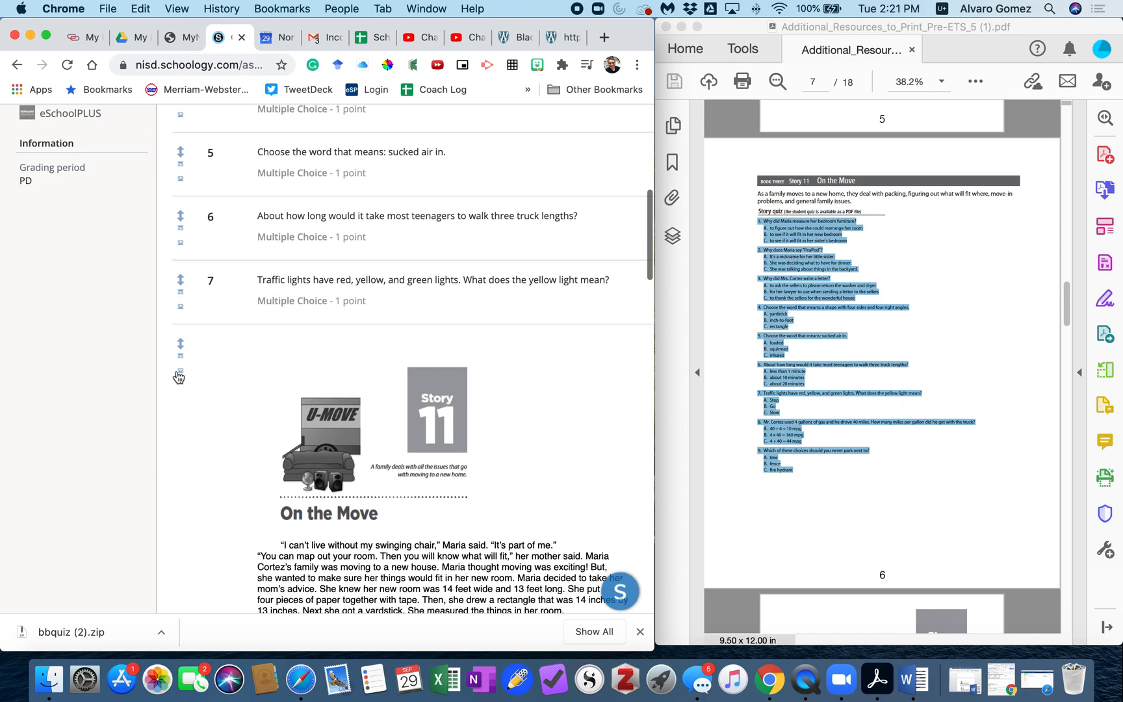
drag(181, 335, 182, 156)
scroll(220, 469, up, 8)
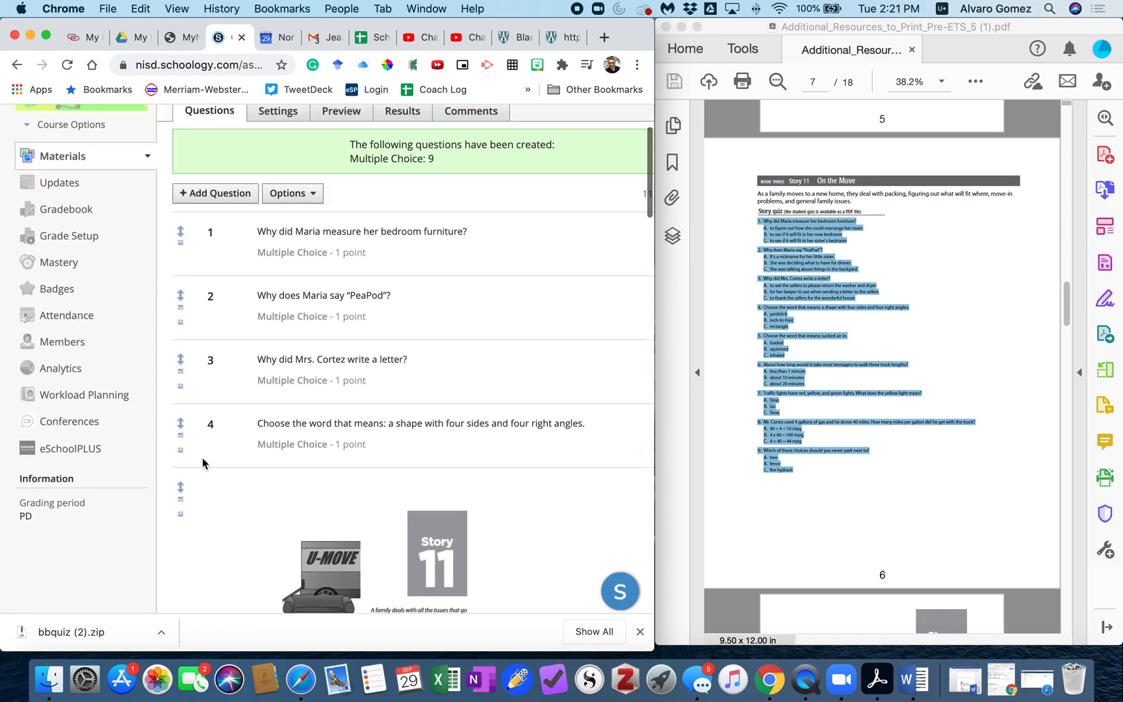
drag(182, 531, 195, 278)
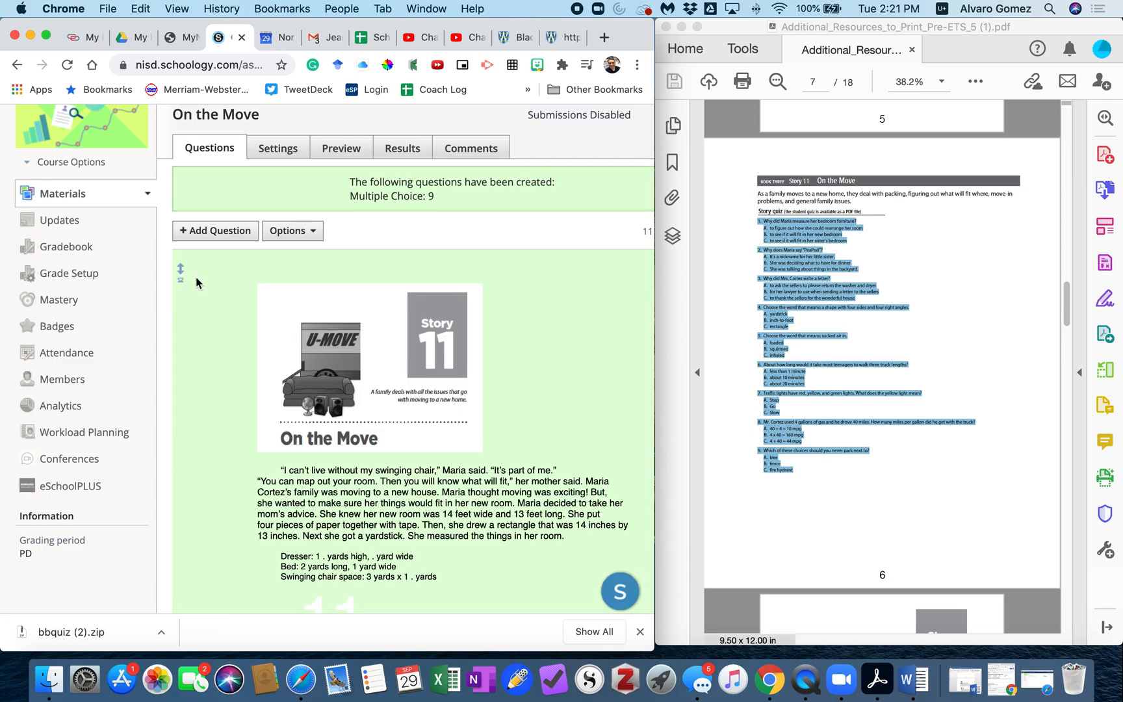
Move the "What do you think?" essay question up so it directly follows the story text
scroll(211, 499, down, 10)
scroll(211, 499, down, 10)
scroll(213, 498, up, 2)
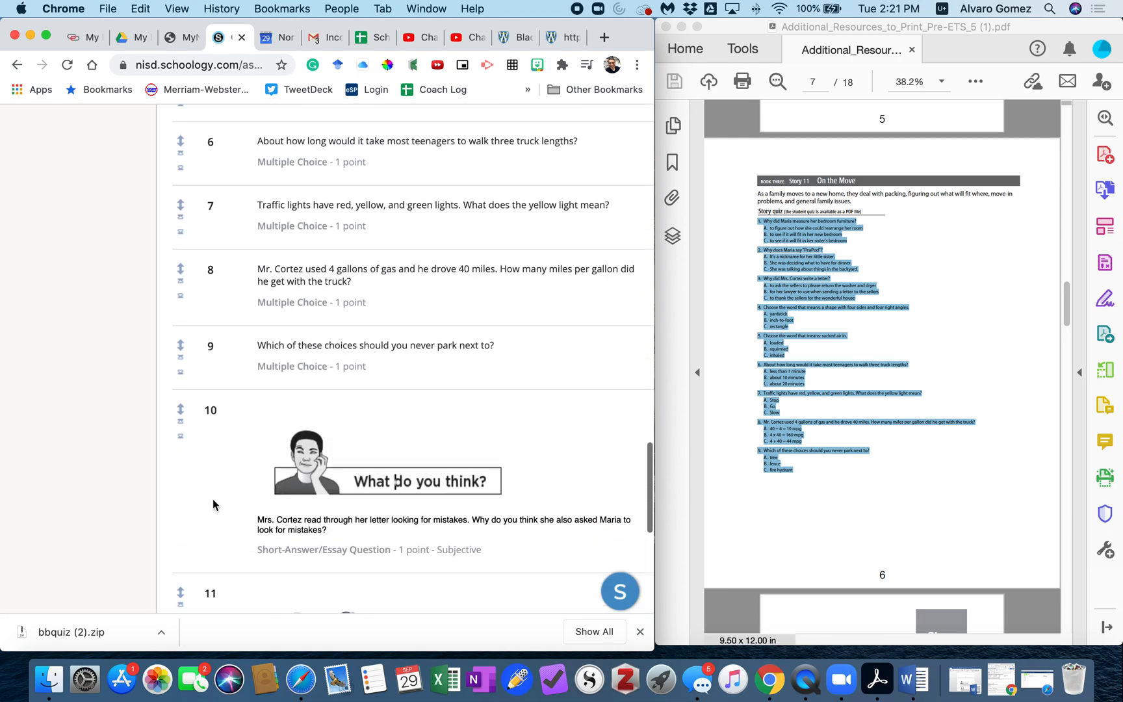
drag(185, 476, 198, 115)
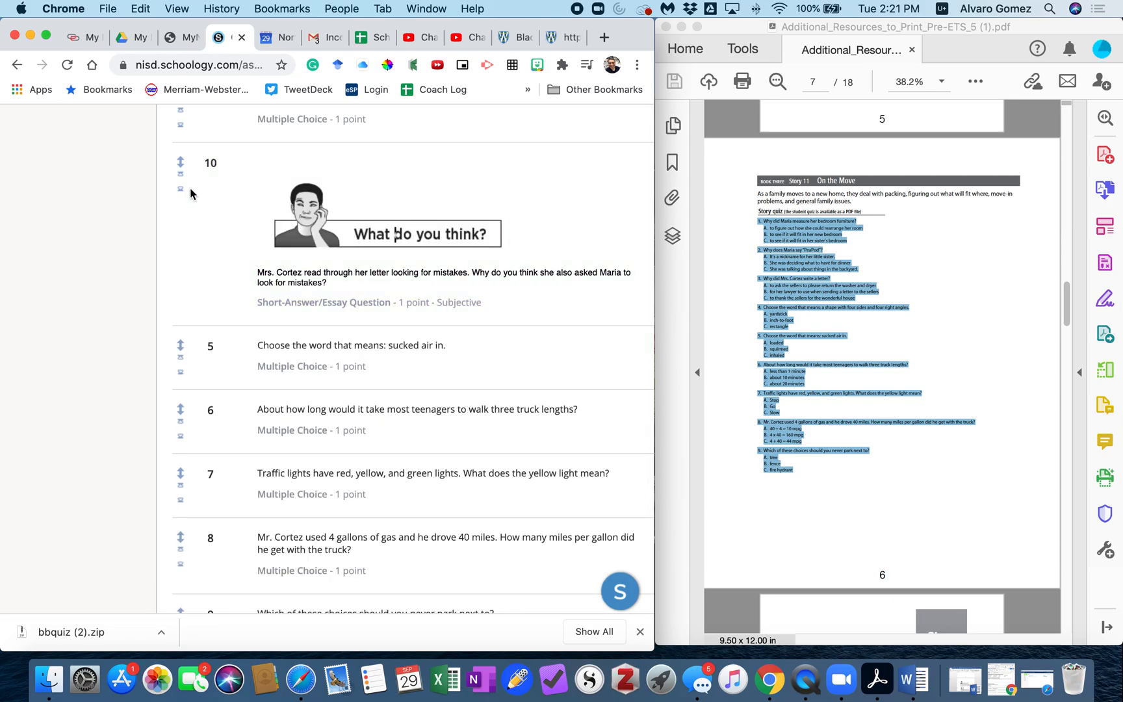
scroll(188, 496, up, 5)
drag(188, 520, 204, 258)
Move the "What would you do?" essay question up to sit between "What do you think?" and the first multiple-choice question
scroll(205, 258, down, 10)
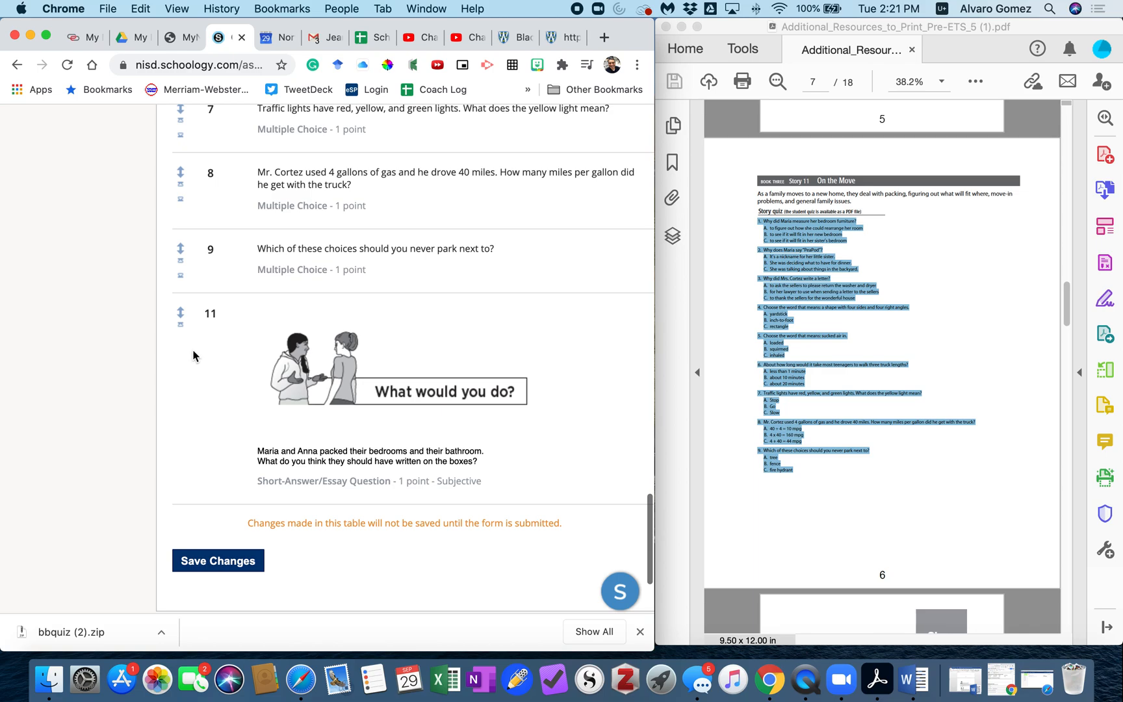
drag(180, 313, 237, 646)
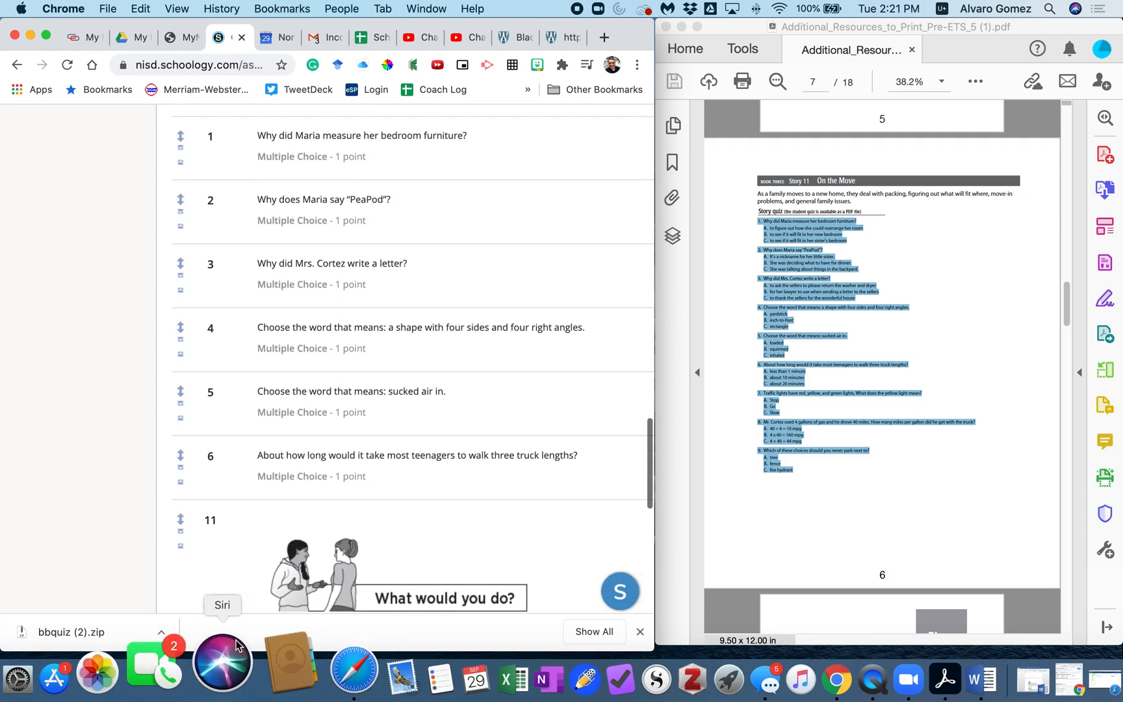
drag(181, 522, 237, 272)
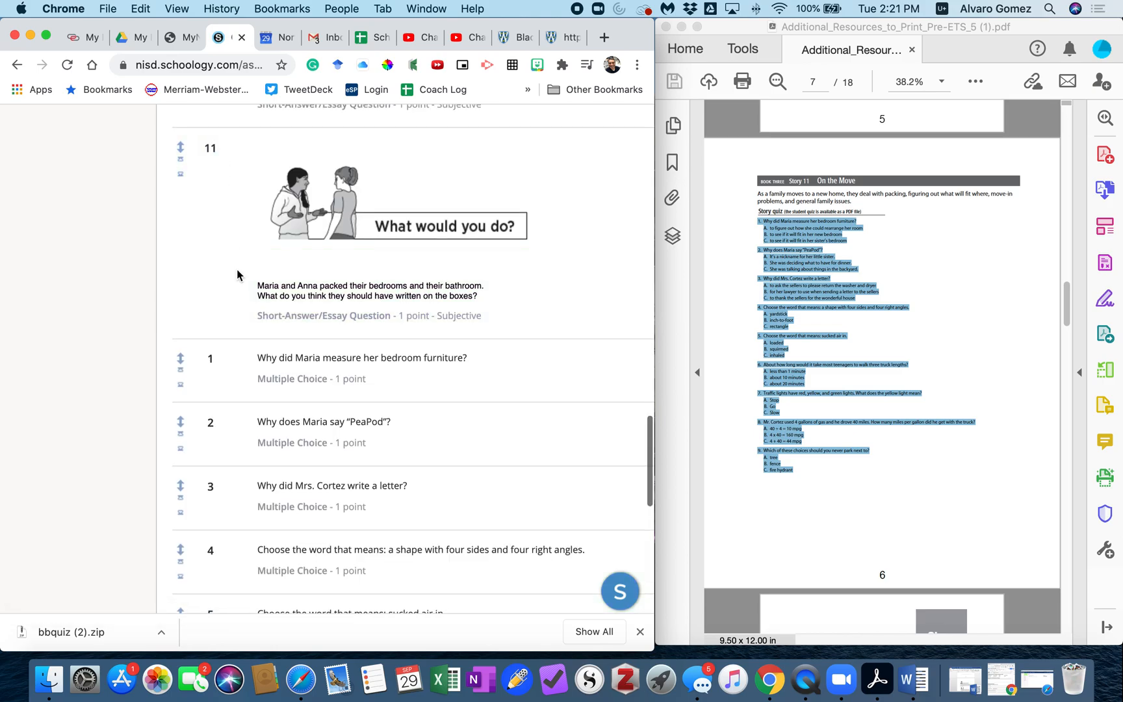
scroll(237, 272, up, 4)
mouse_move(193, 384)
mouse_down()
mouse_move(203, 254)
mouse_move(204, 386)
mouse_up()
Review the rearranged order of the story text, the two essay questions and the multiple-choice questions
scroll(273, 327, up, 20)
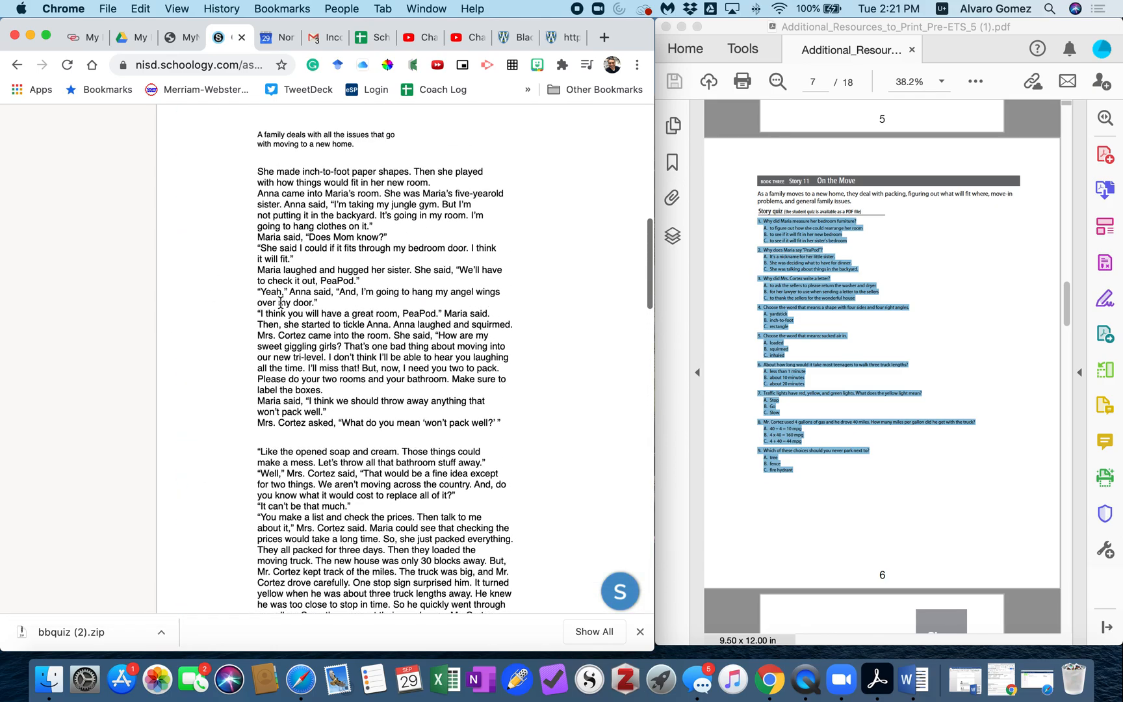
scroll(330, 444, down, 20)
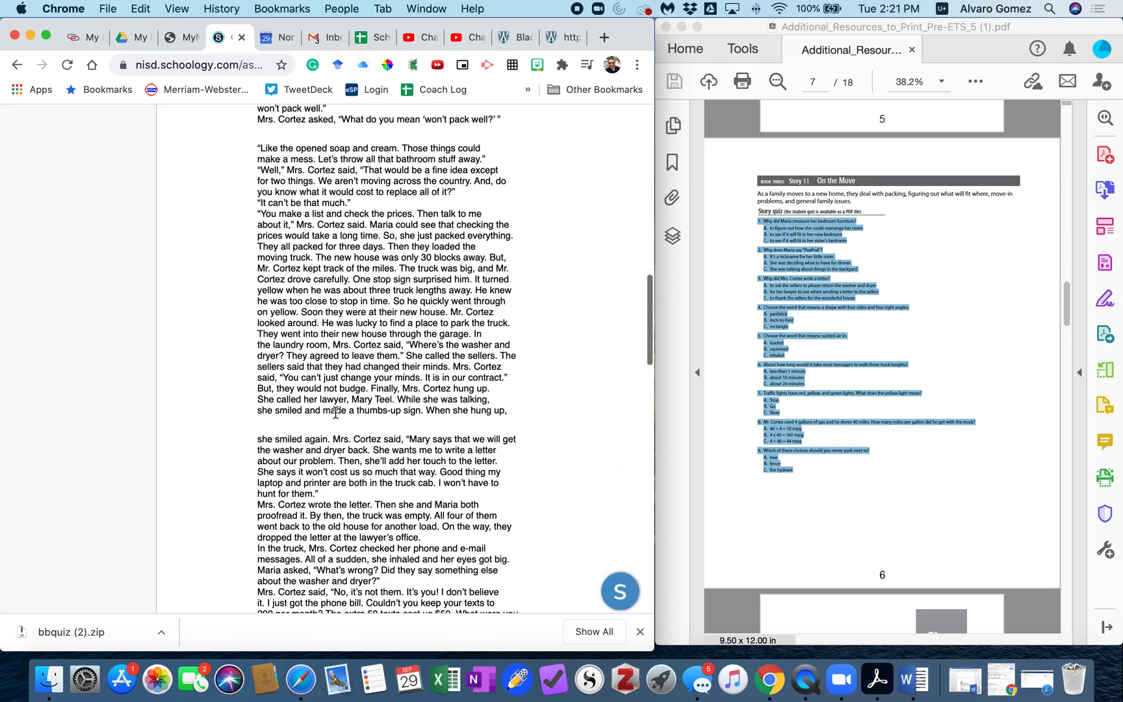
scroll(337, 416, down, 10)
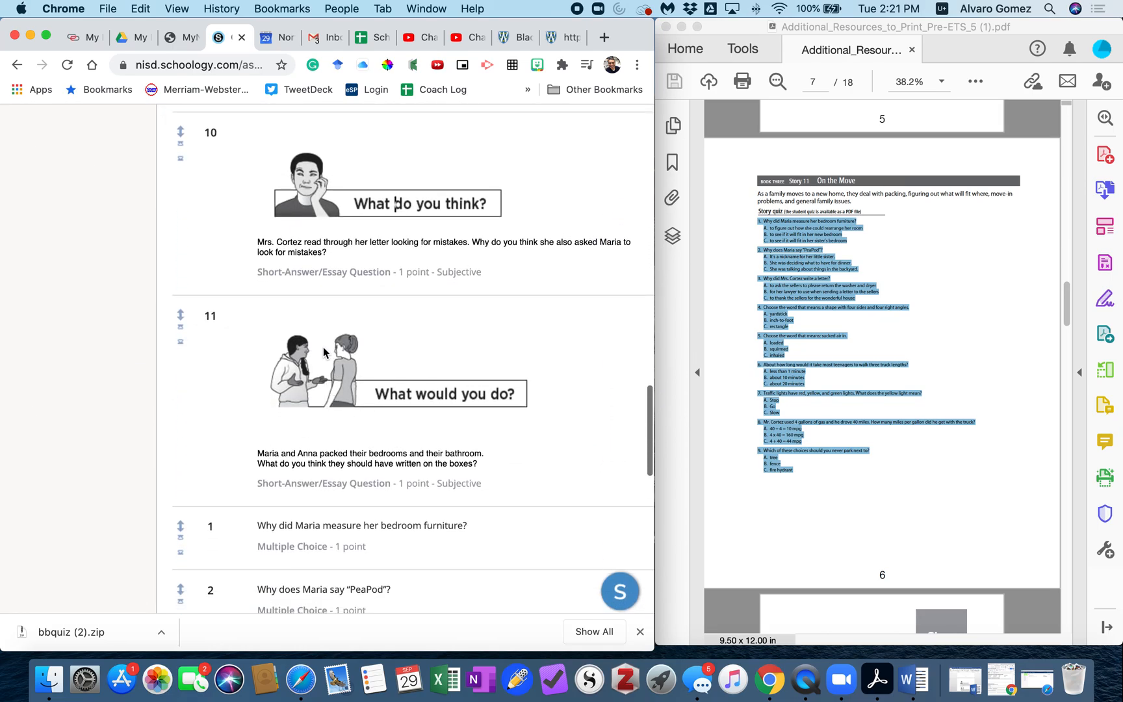
scroll(325, 388, down, 4)
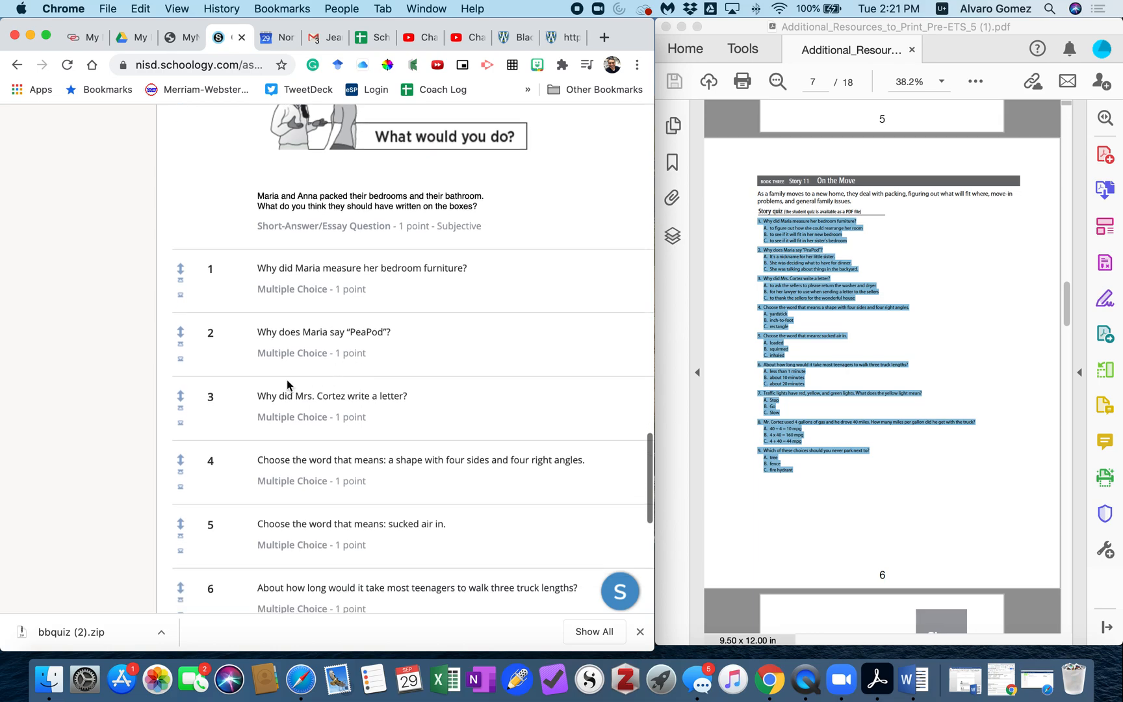
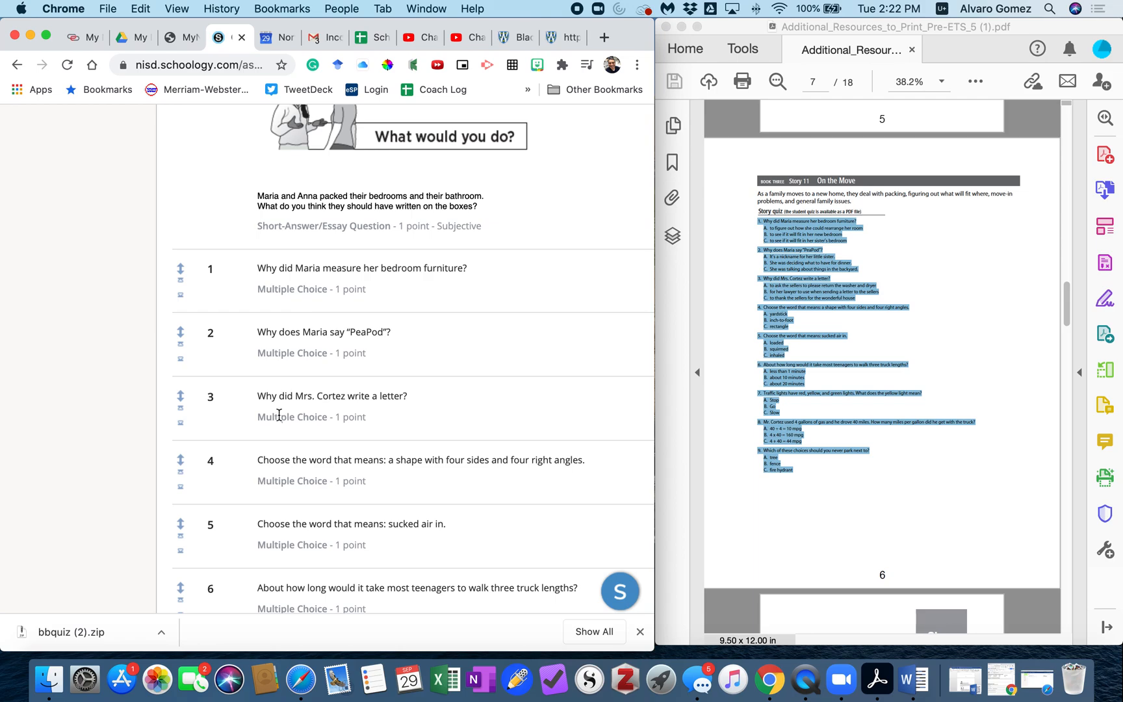
scroll(280, 415, down, 5)
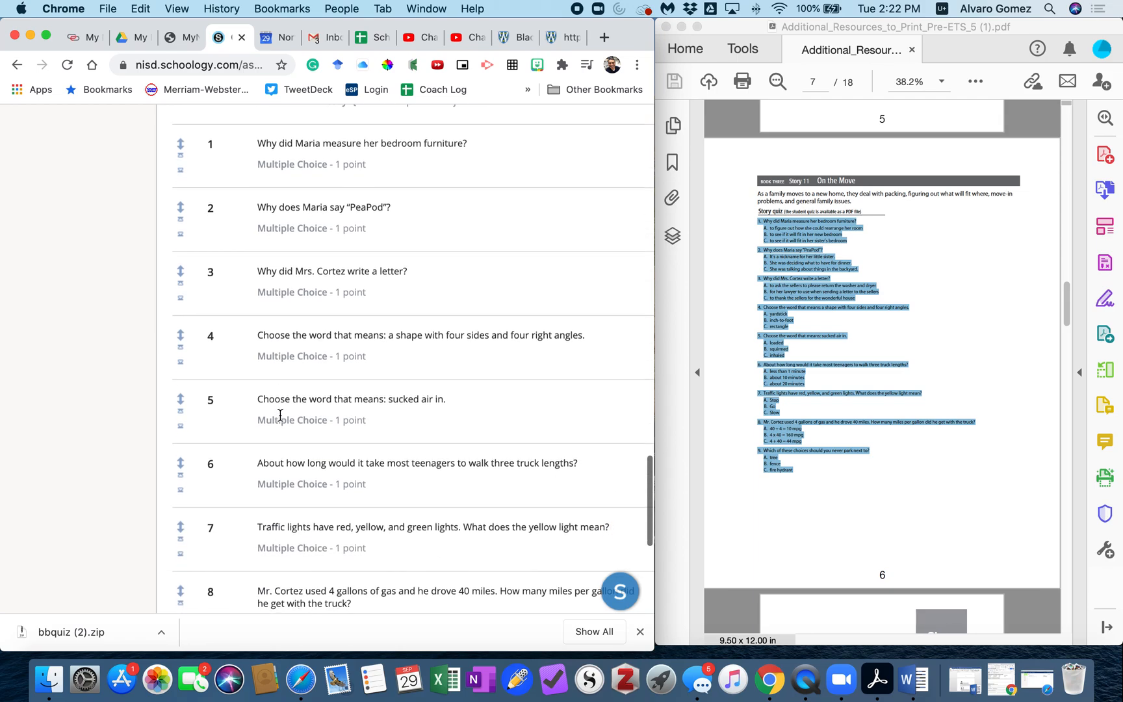
scroll(281, 415, down, 4)
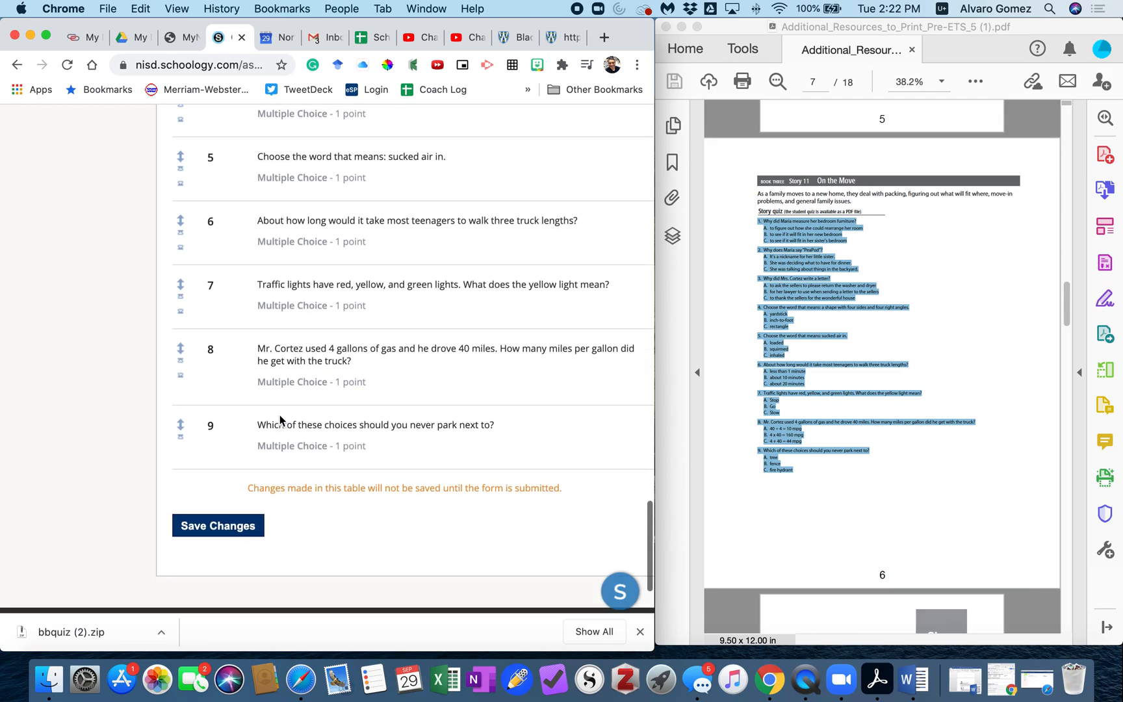
scroll(281, 415, up, 2)
scroll(278, 417, up, 9)
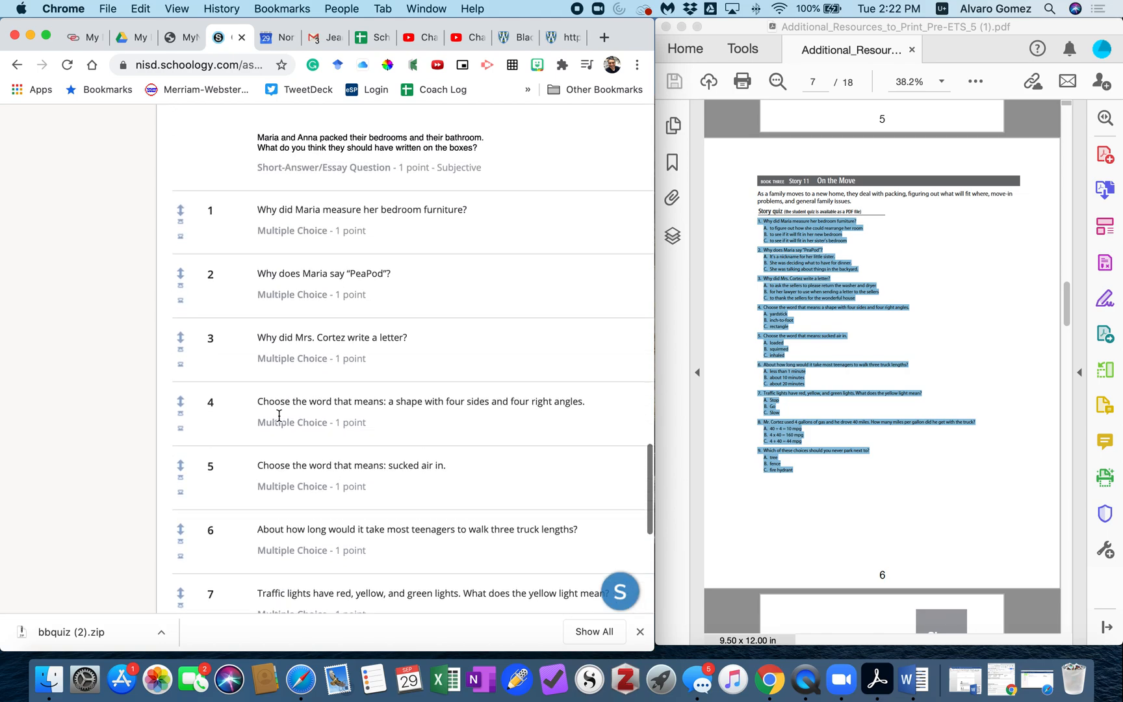
scroll(279, 420, up, 2)
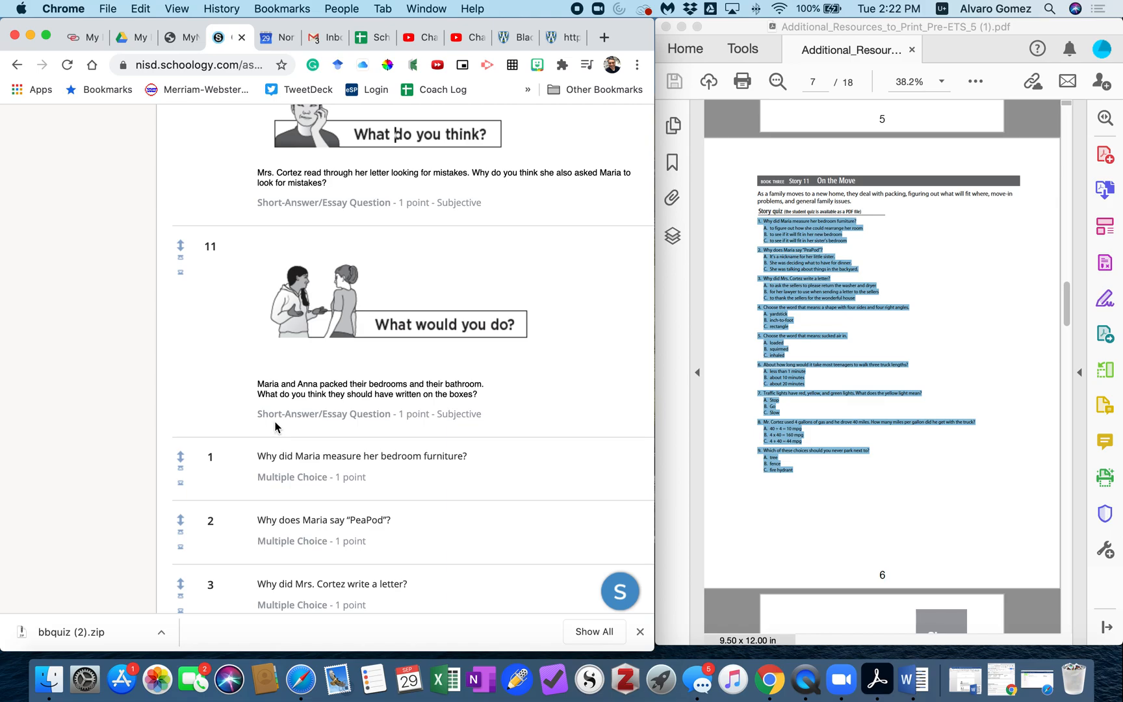
scroll(275, 424, up, 15)
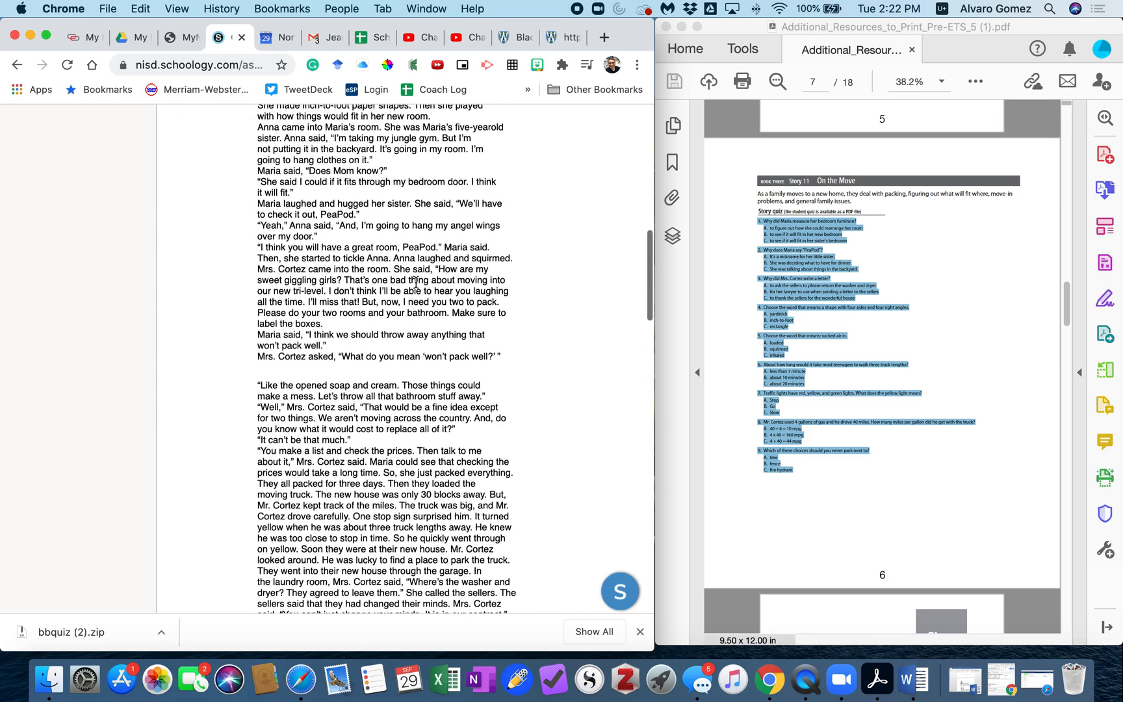
scroll(403, 364, down, 17)
scroll(392, 306, down, 9)
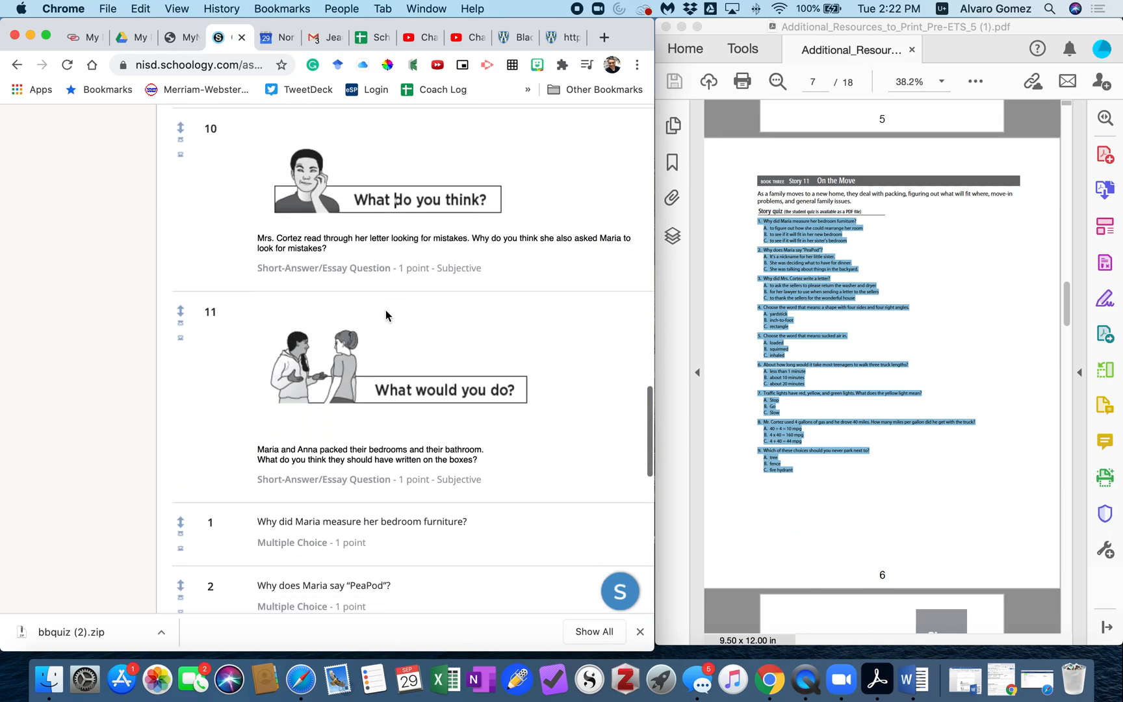
scroll(337, 283, down, 1)
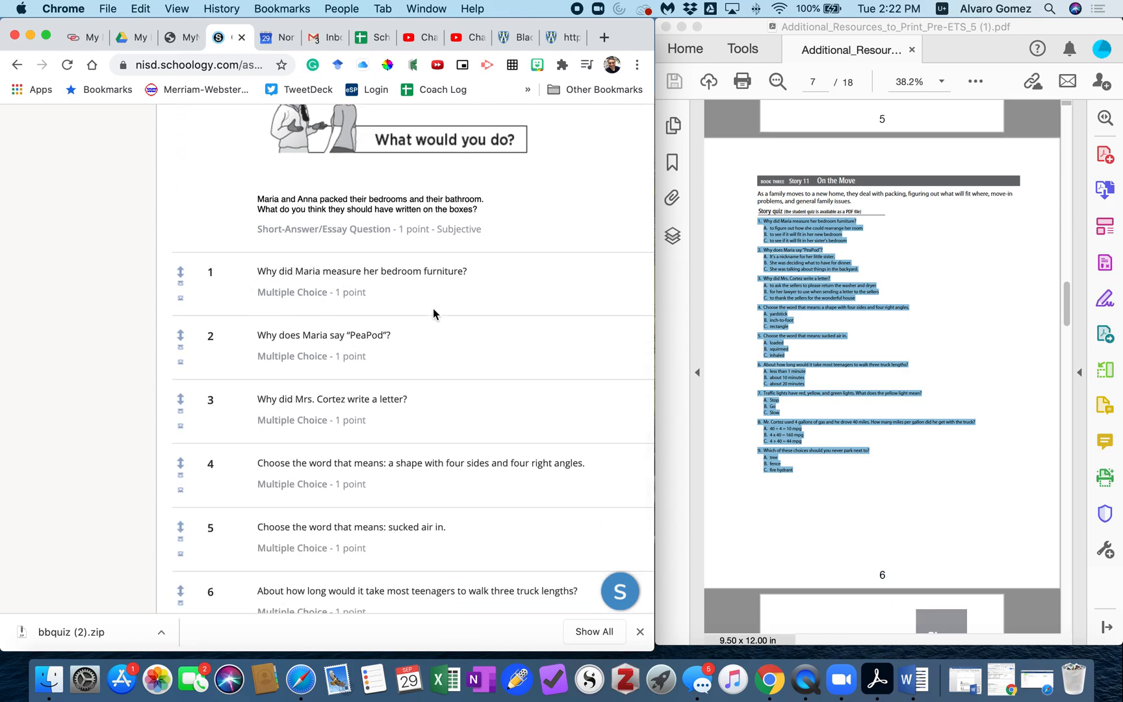
scroll(432, 308, up, 14)
Save the new question order, check the saved list and widen the browser window
scroll(426, 319, down, 20)
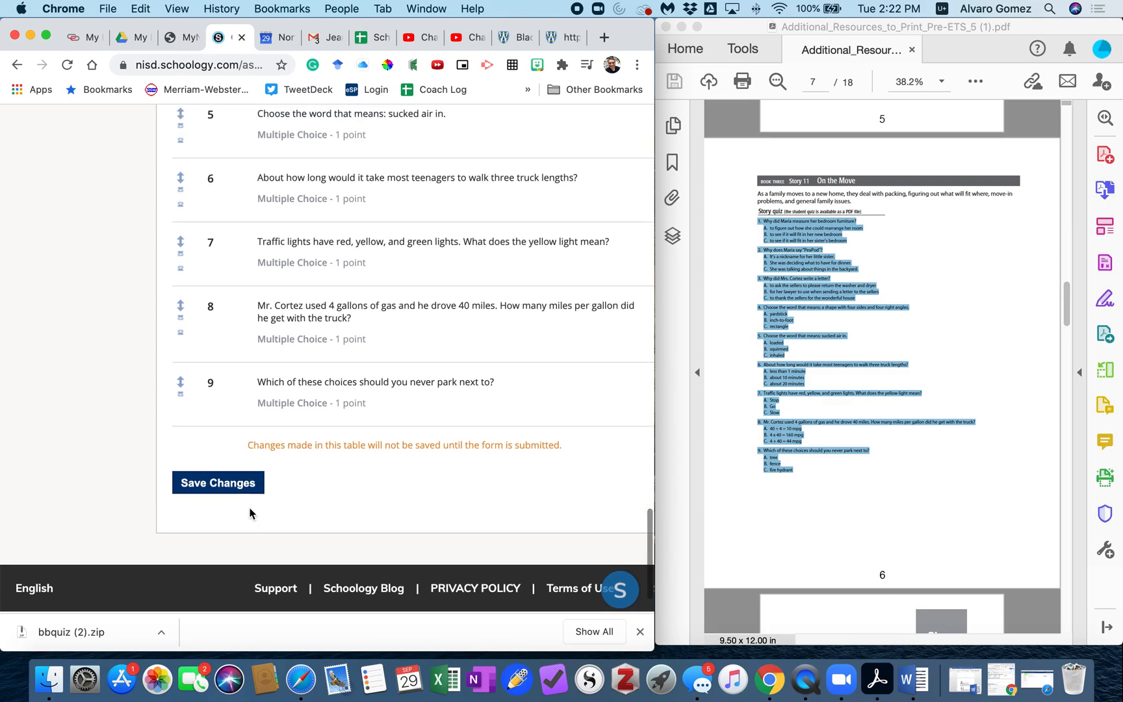
click(199, 483)
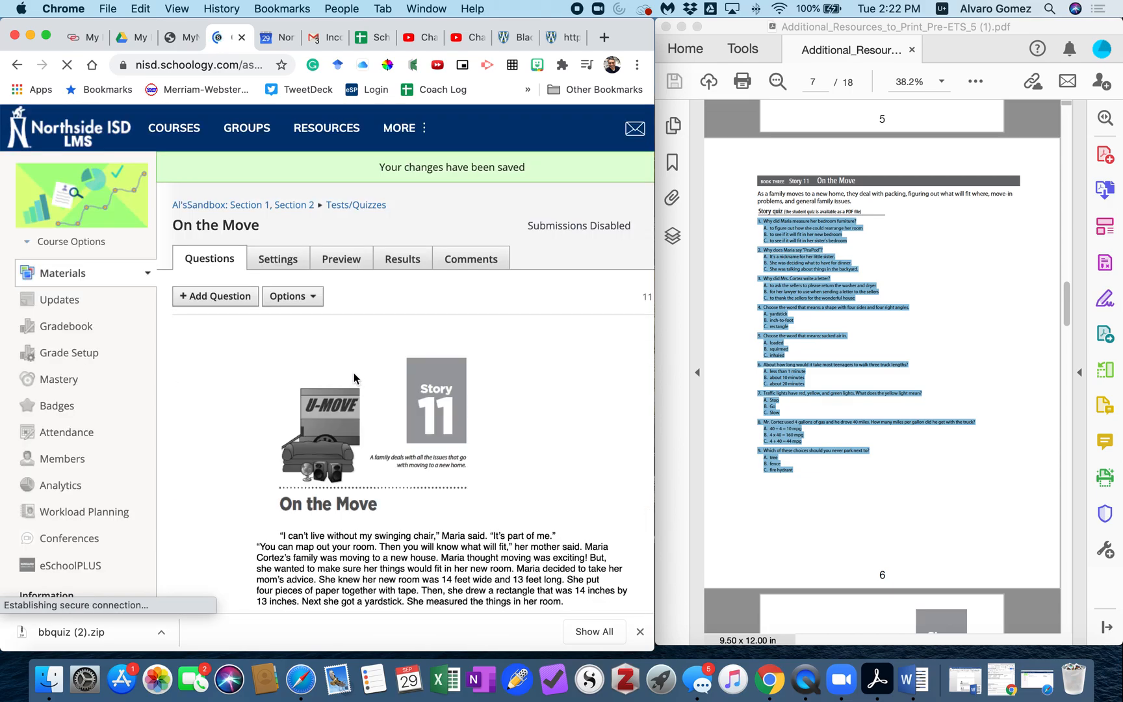
scroll(351, 372, down, 10)
scroll(350, 372, down, 6)
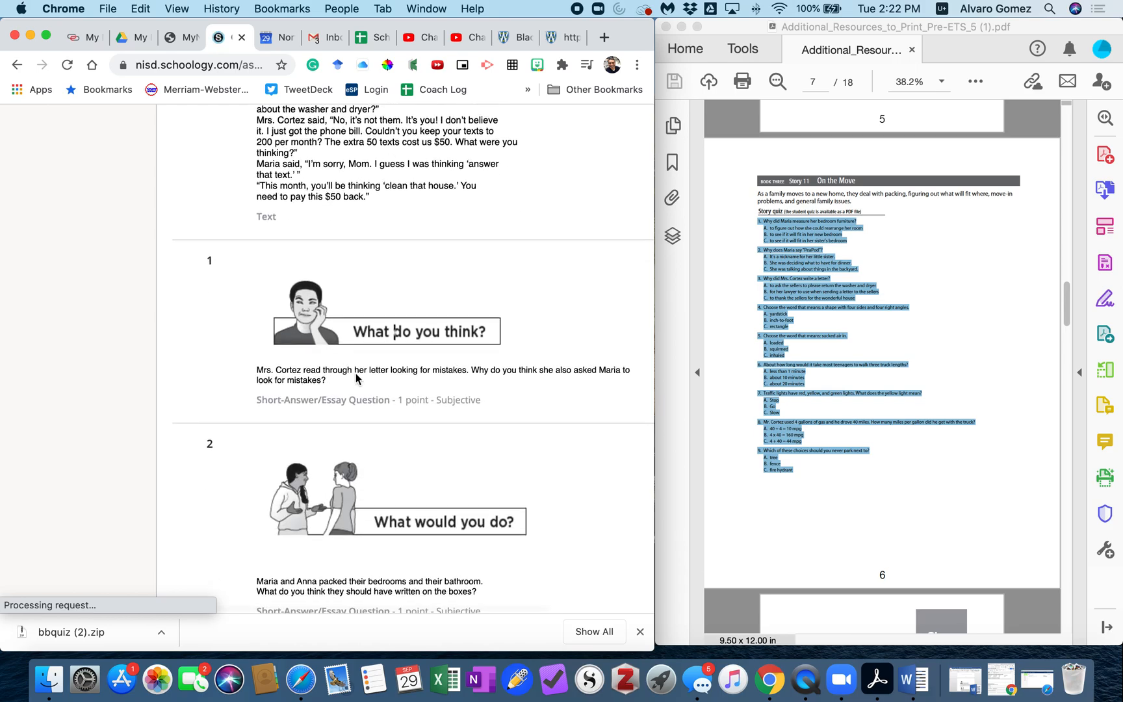
double_click(653, 320)
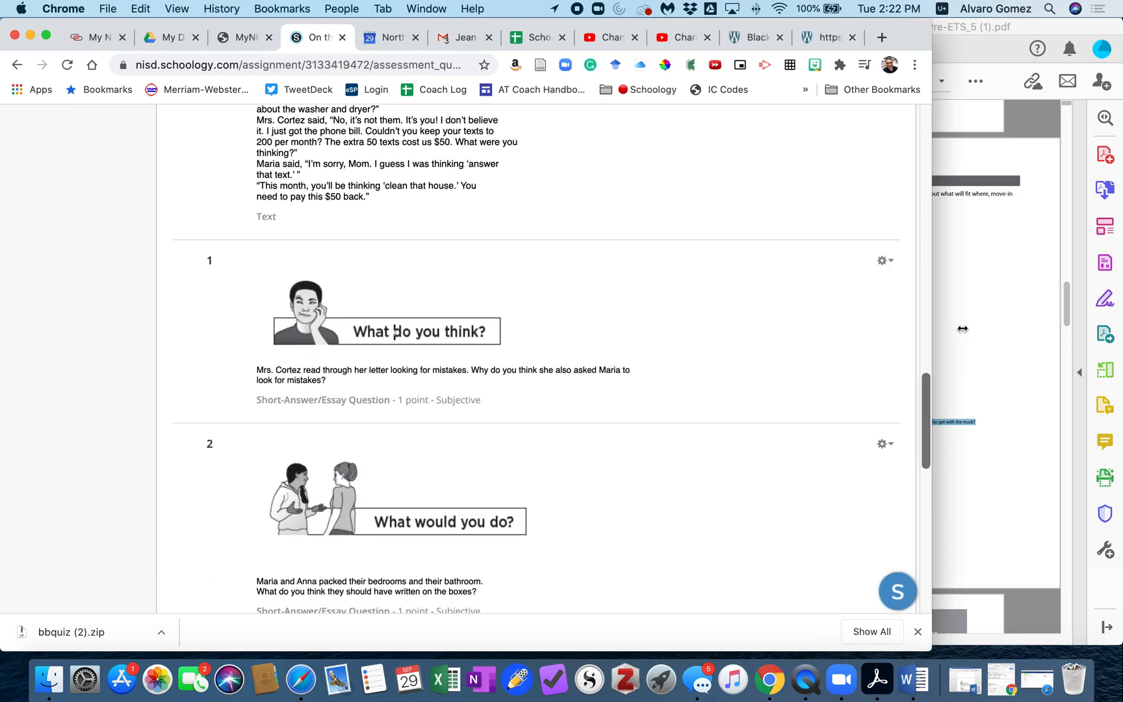
Open the question "Why did Maria measure her bedroom furniture?" for editing and review its text, answer choices and marked correct answer
scroll(367, 390, down, 5)
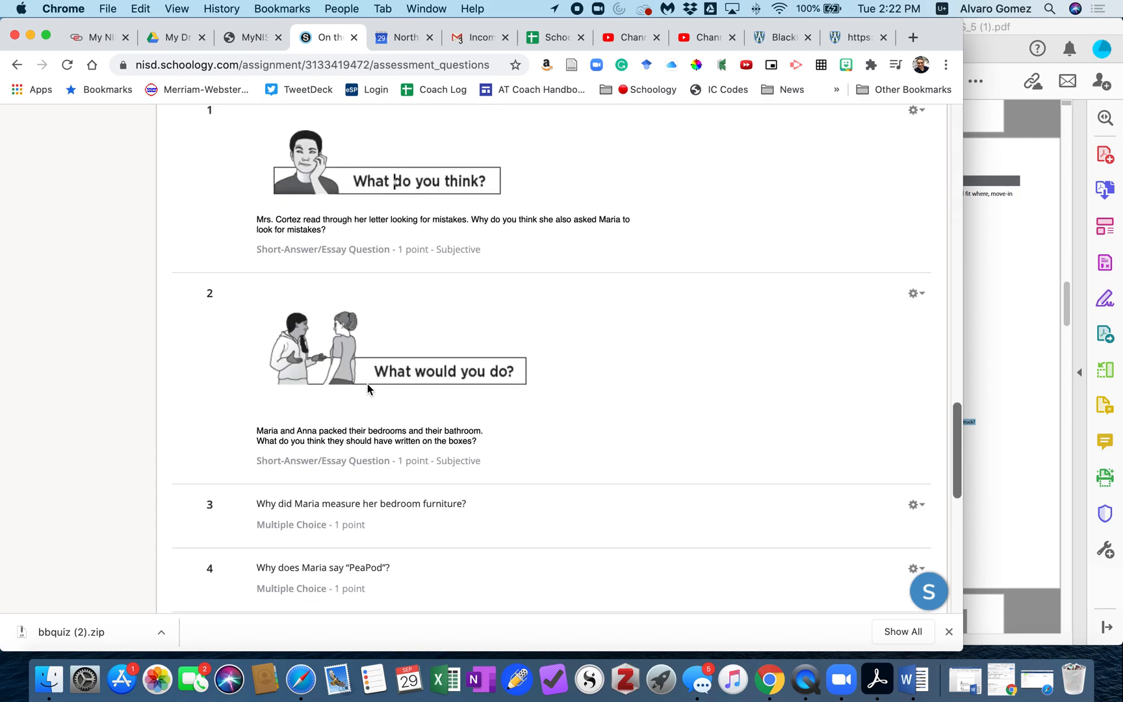
scroll(412, 329, down, 1)
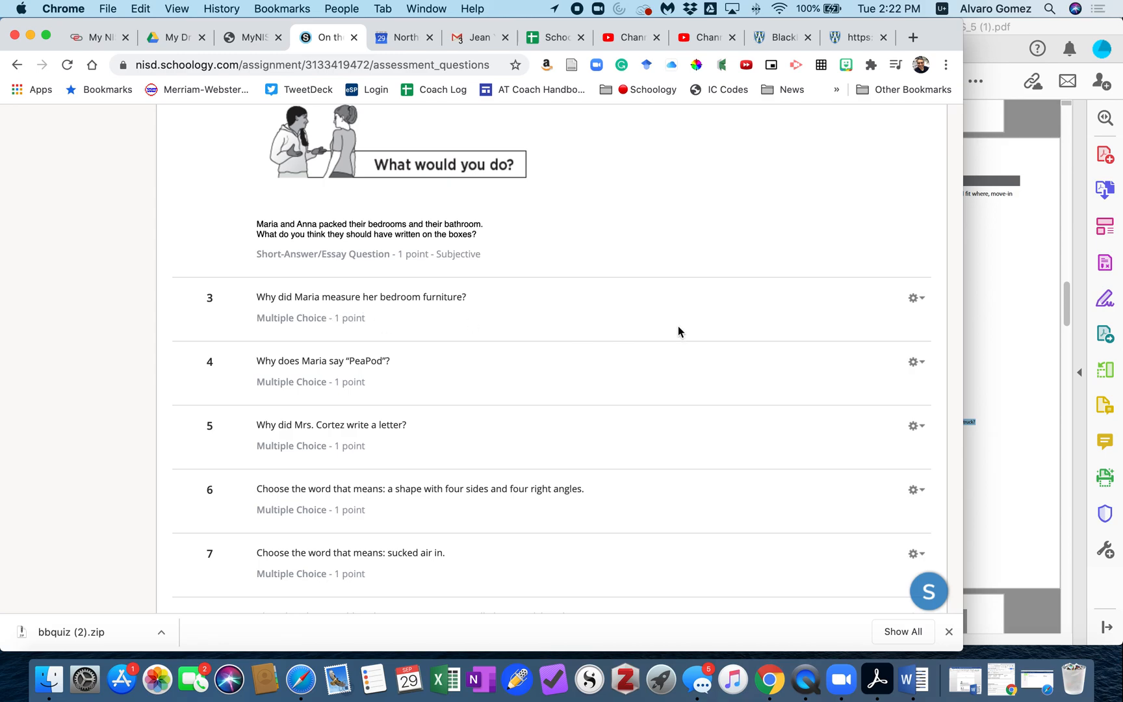
click(917, 297)
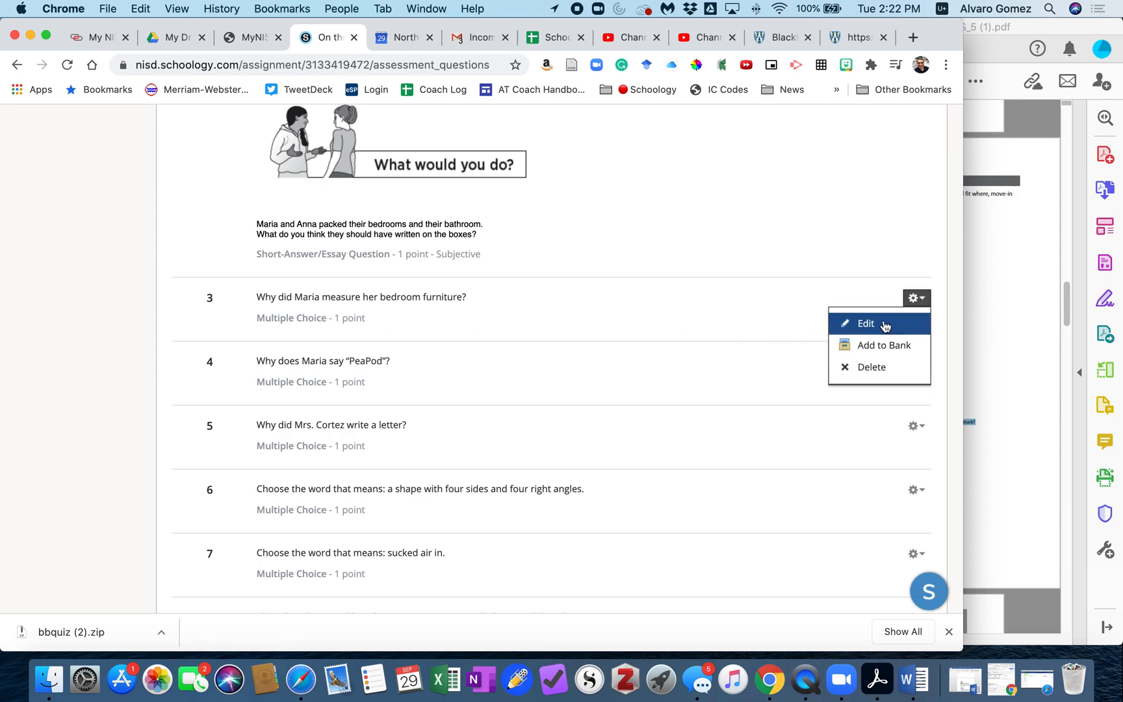
click(886, 325)
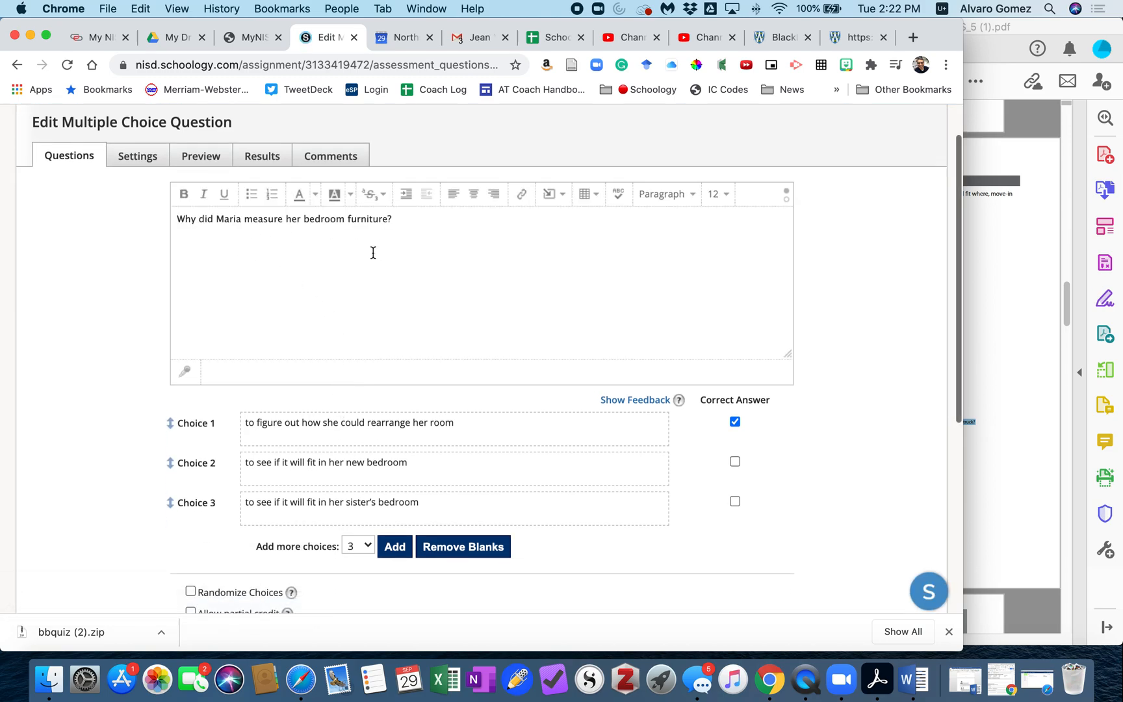
scroll(377, 252, down, 1)
click(182, 209)
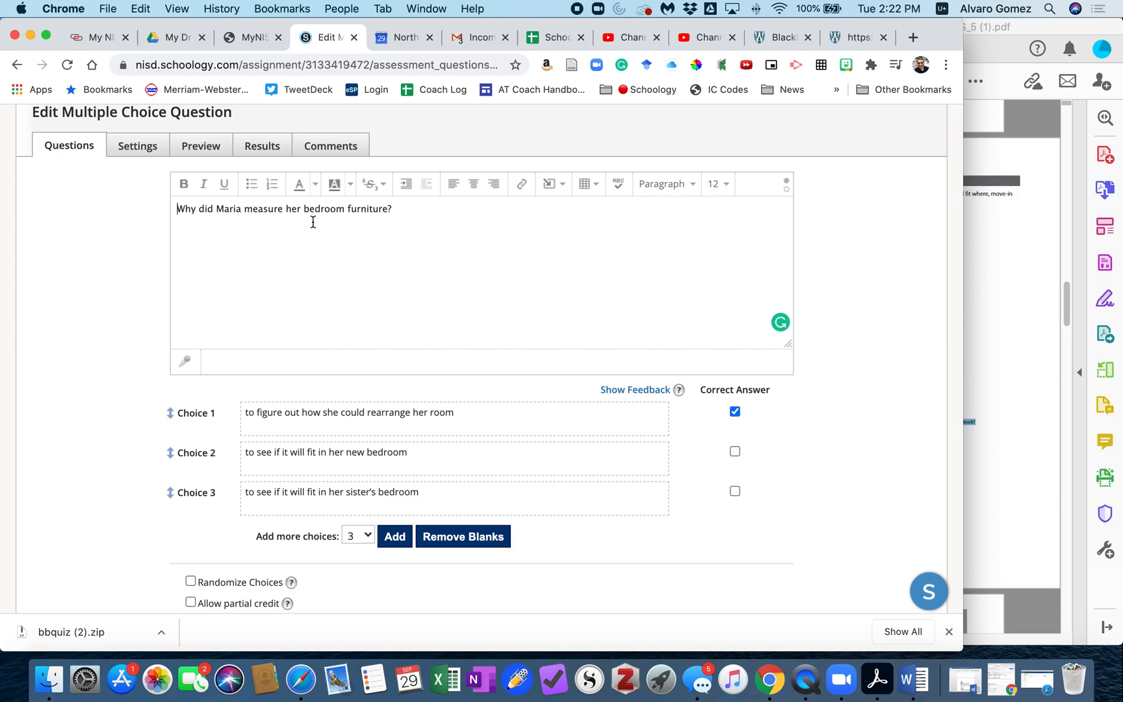
scroll(317, 323, down, 5)
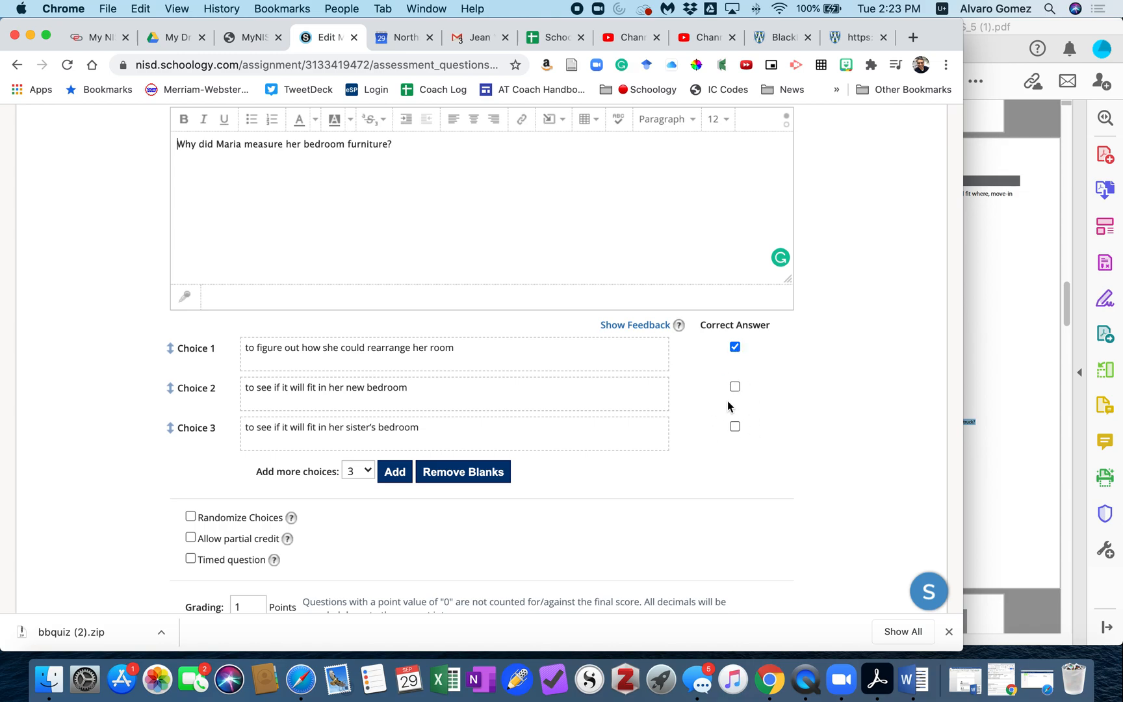
scroll(429, 496, down, 2)
scroll(426, 500, down, 3)
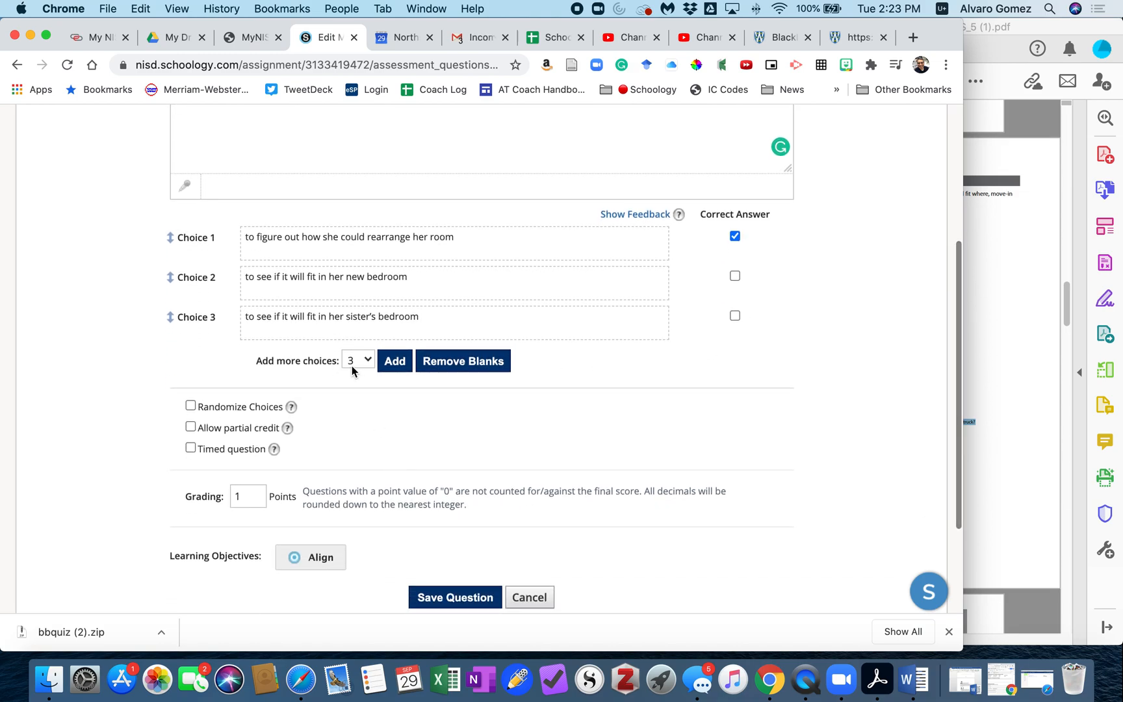
Try the Randomize Choices, Allow partial credit and Timed question options on this multiple-choice question, clearing them again
click(191, 406)
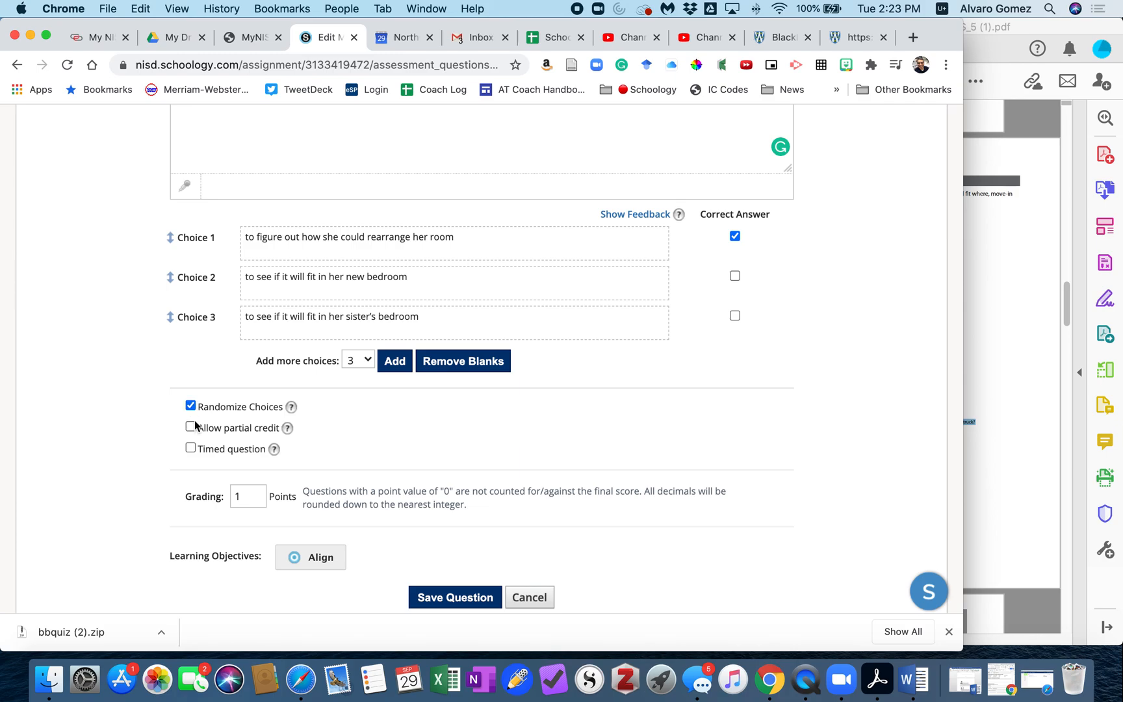
click(191, 427)
click(191, 447)
click(191, 448)
scroll(144, 420, down, 4)
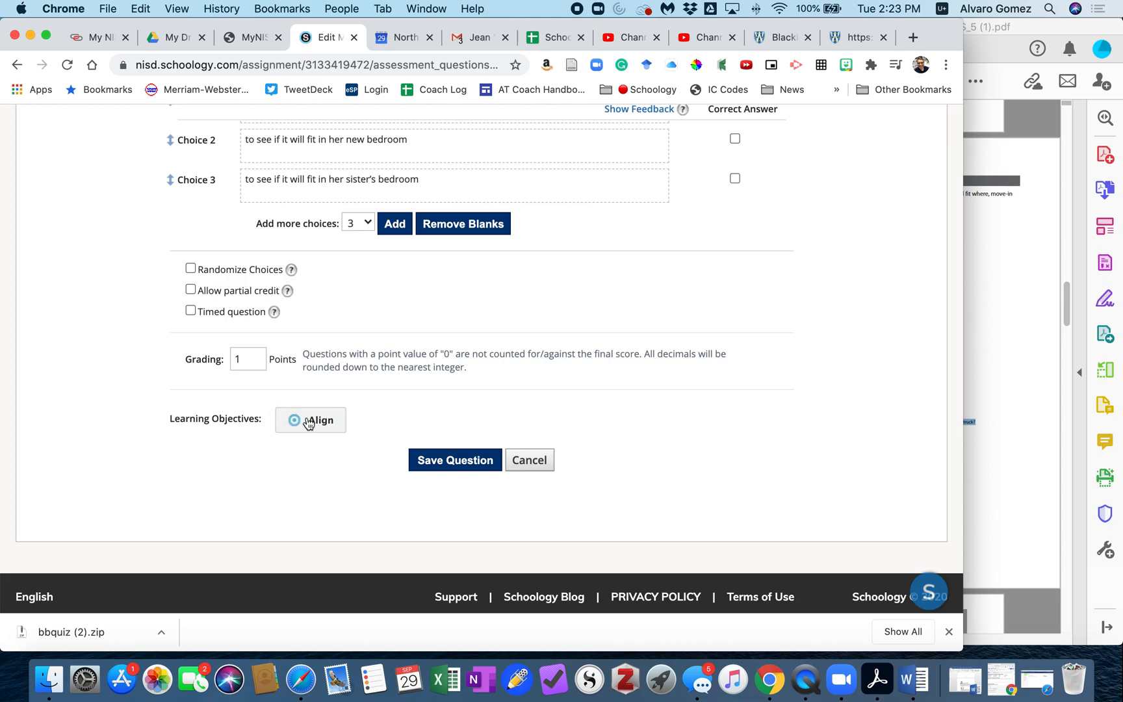
Save the multiple-choice question and review the full question list of the quiz
click(455, 466)
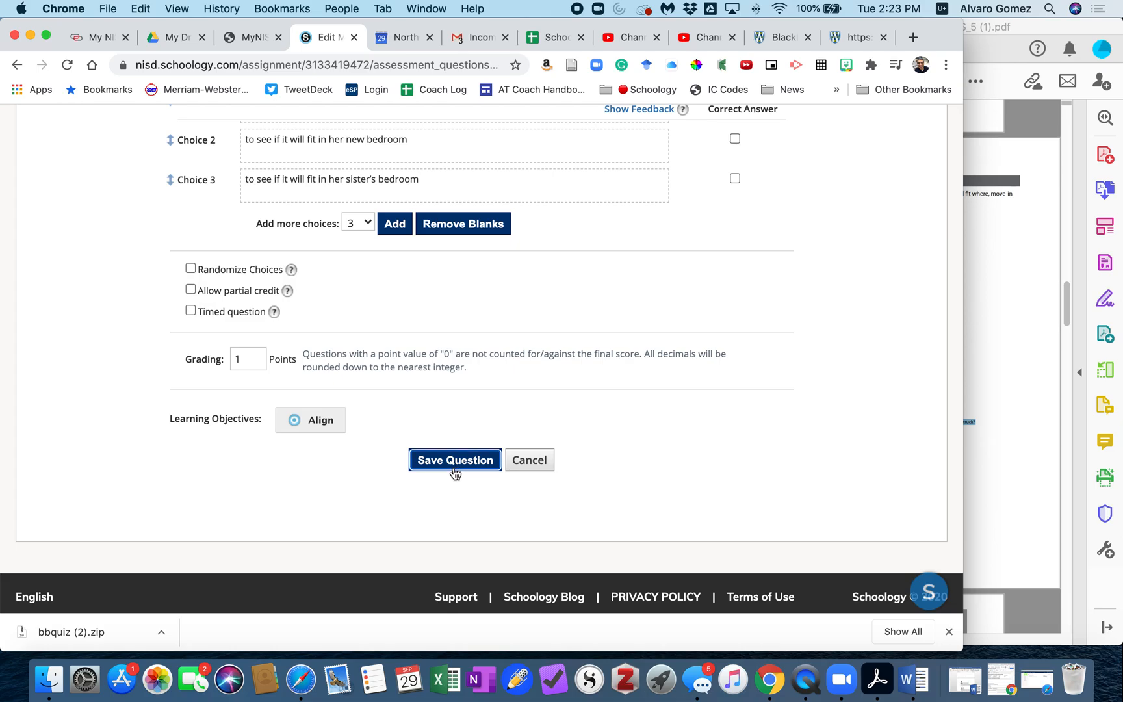
scroll(550, 442, down, 5)
scroll(550, 442, down, 15)
scroll(544, 441, up, 8)
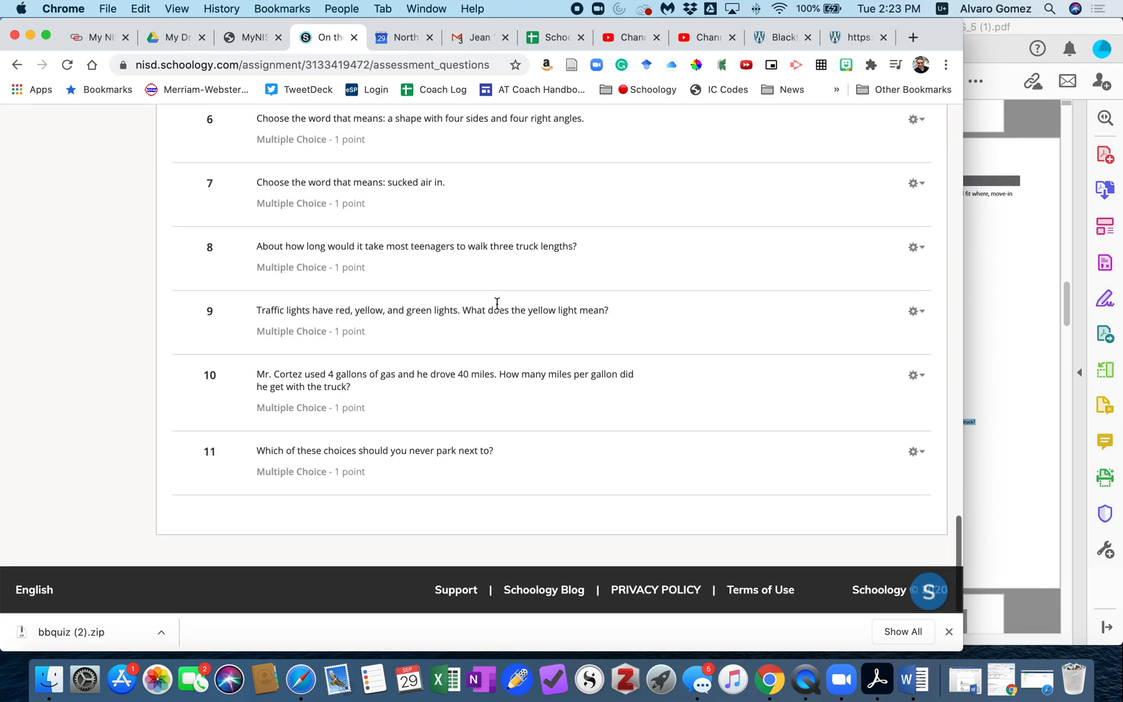
scroll(488, 345, up, 15)
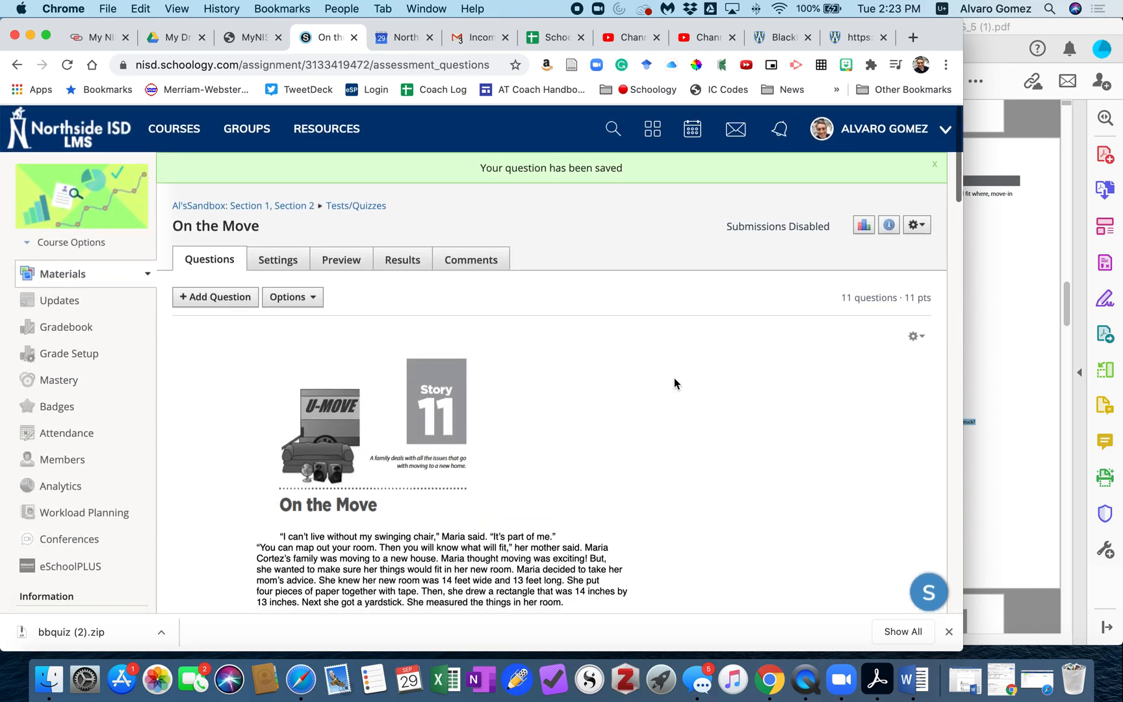
In the quiz settings, enter the instructions "Please read the story and answer the questions."
click(276, 260)
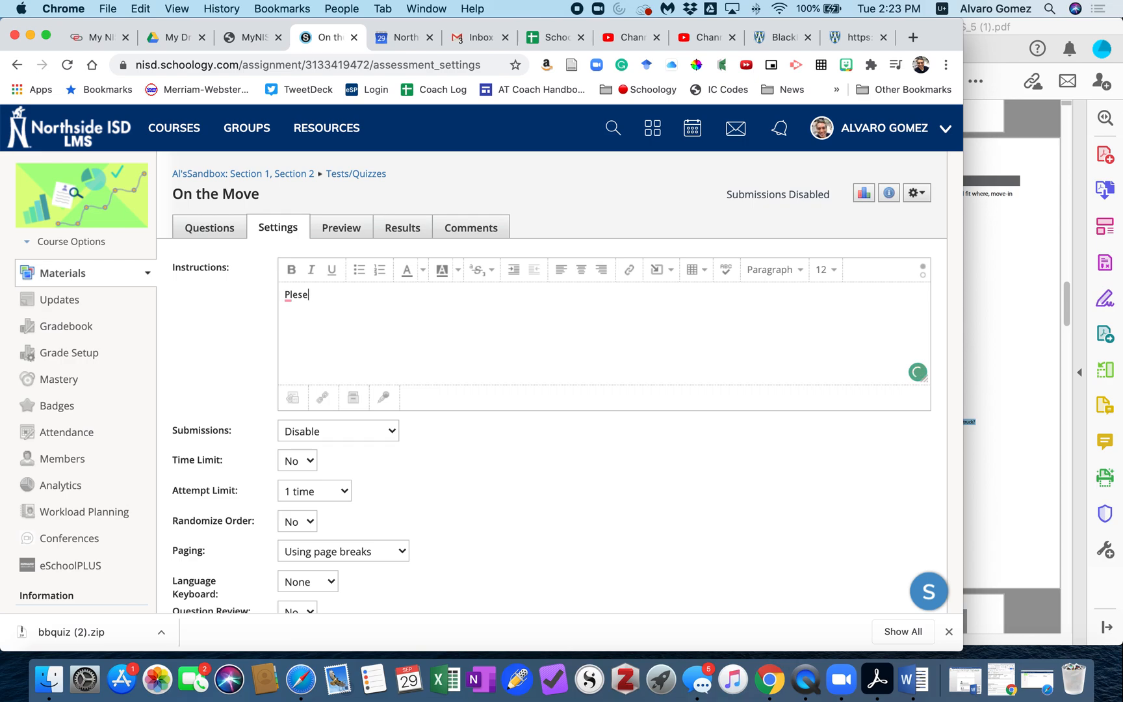
text(ead the a)
key(BackSpace)
text(story and answer the questions.)
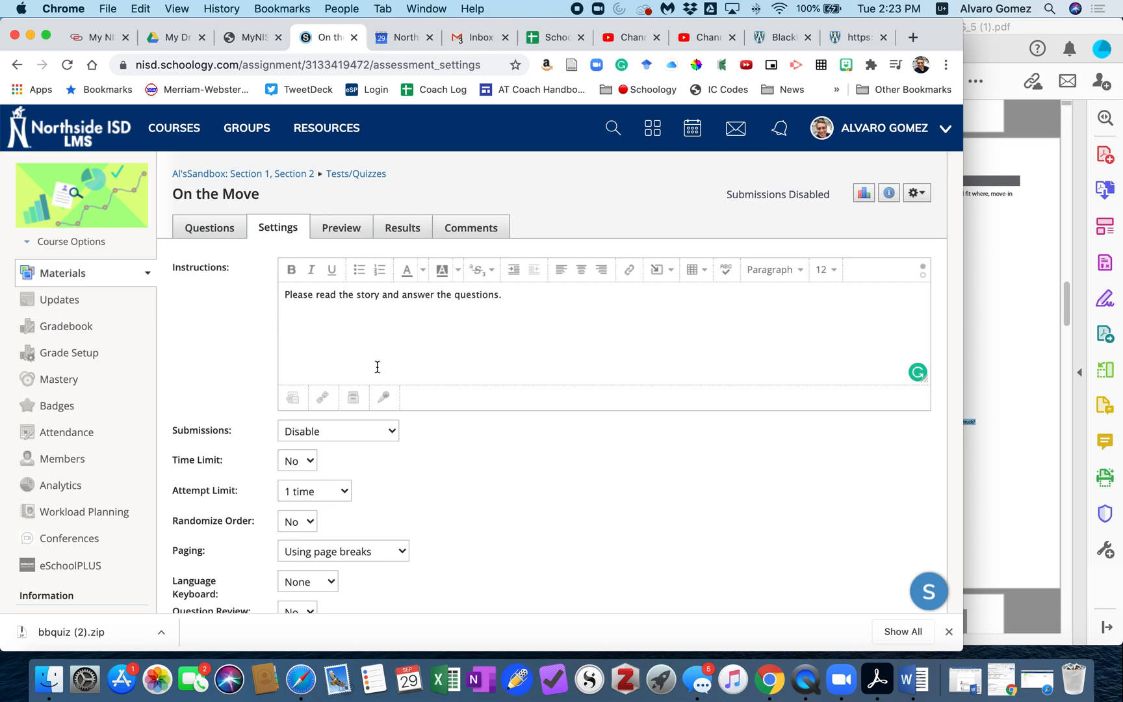
Set the quiz's Submissions setting to Enable
scroll(377, 367, down, 5)
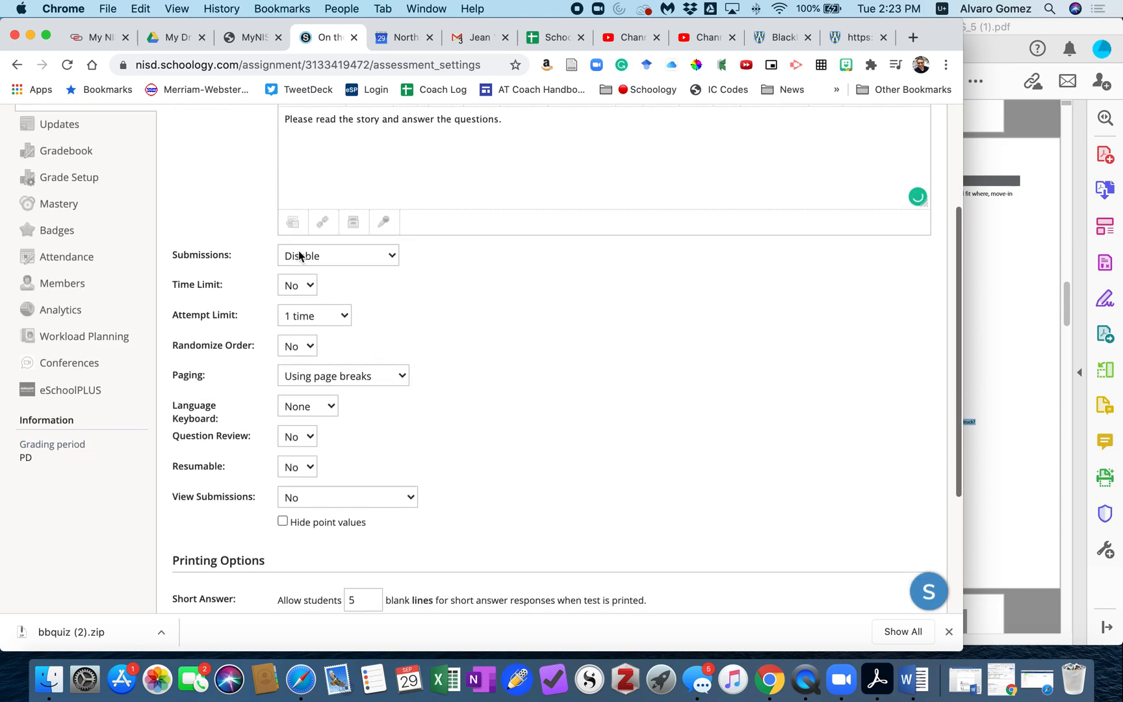
click(325, 258)
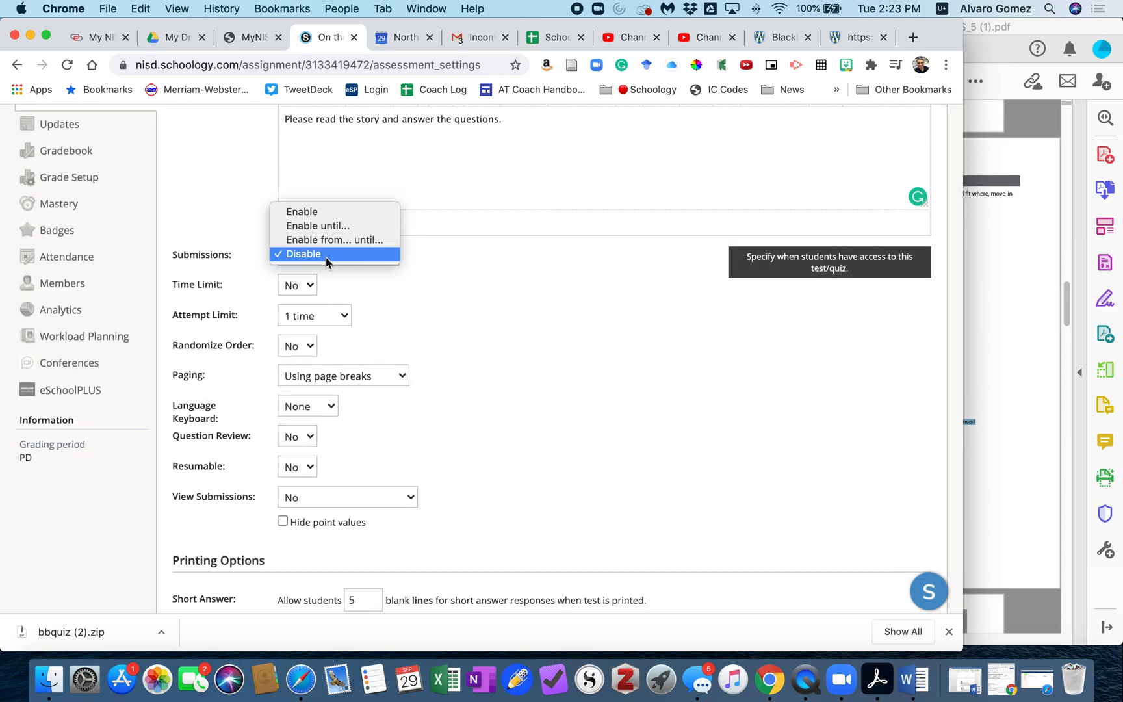
click(312, 214)
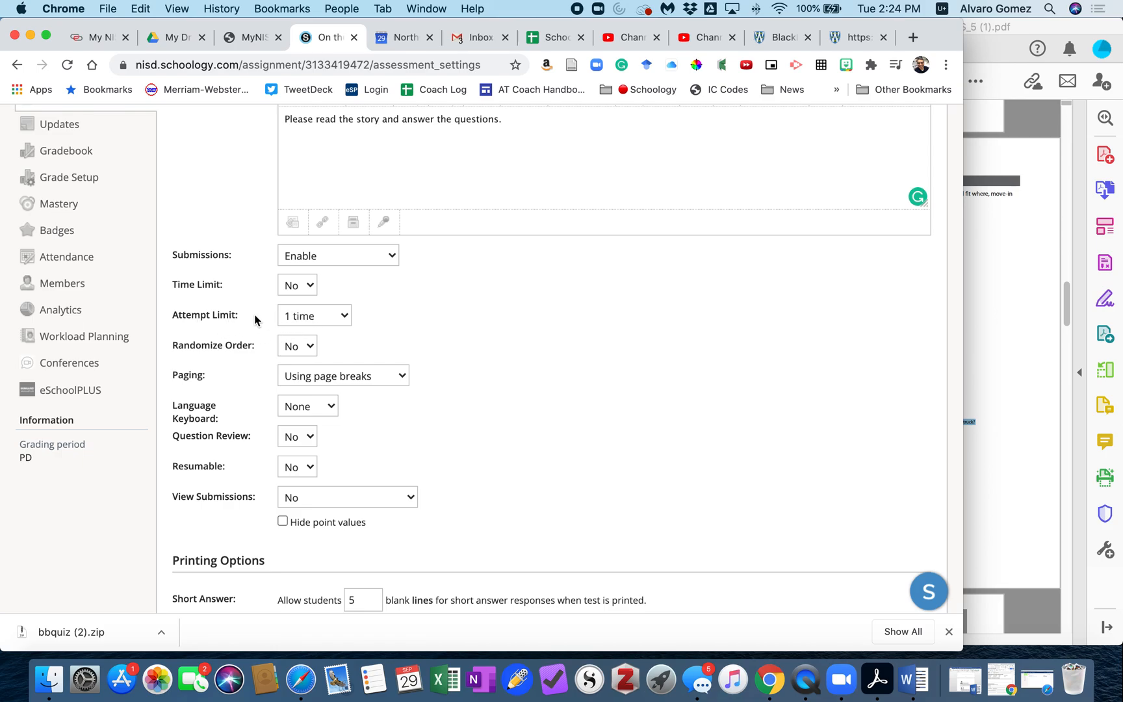
Examine the choices offered for Attempt Limit, Language Keyboard, Question Review and View Submissions in the quiz settings
click(297, 317)
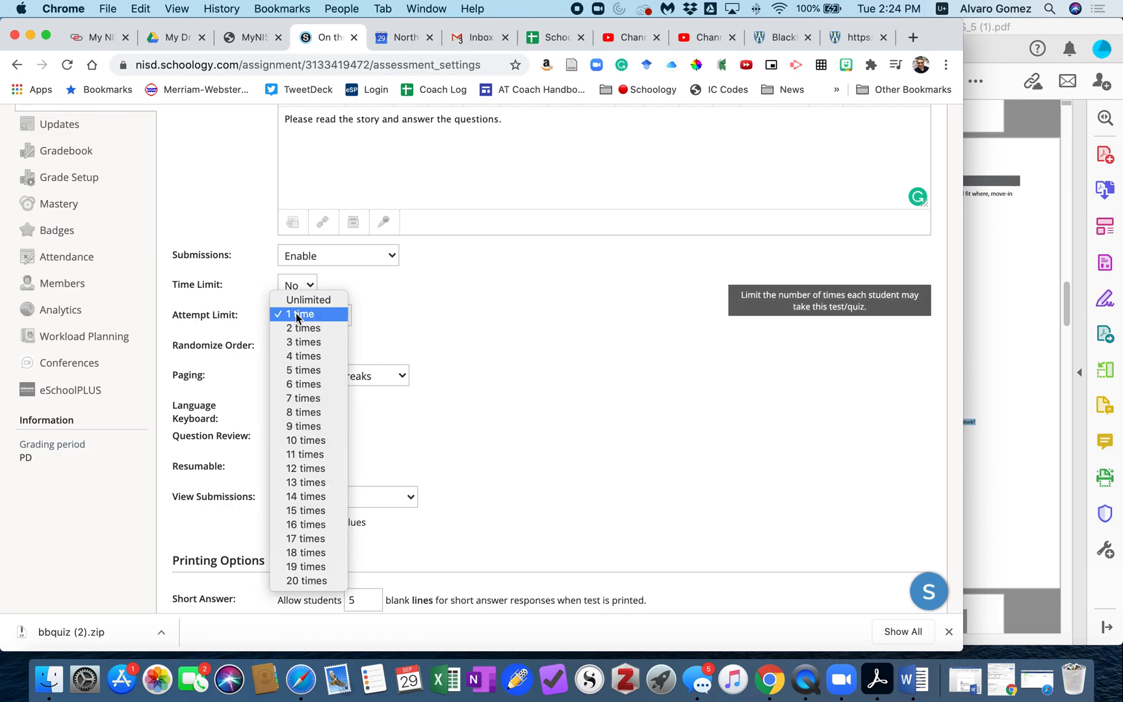
click(399, 322)
scroll(465, 377, down, 3)
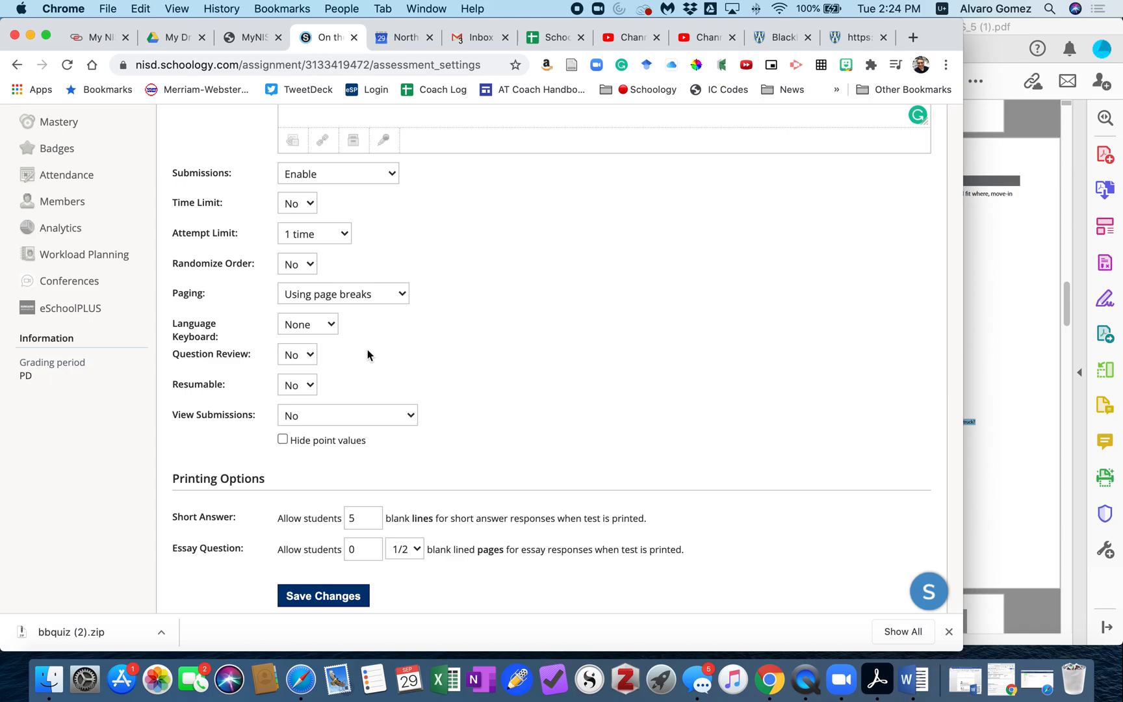
click(293, 326)
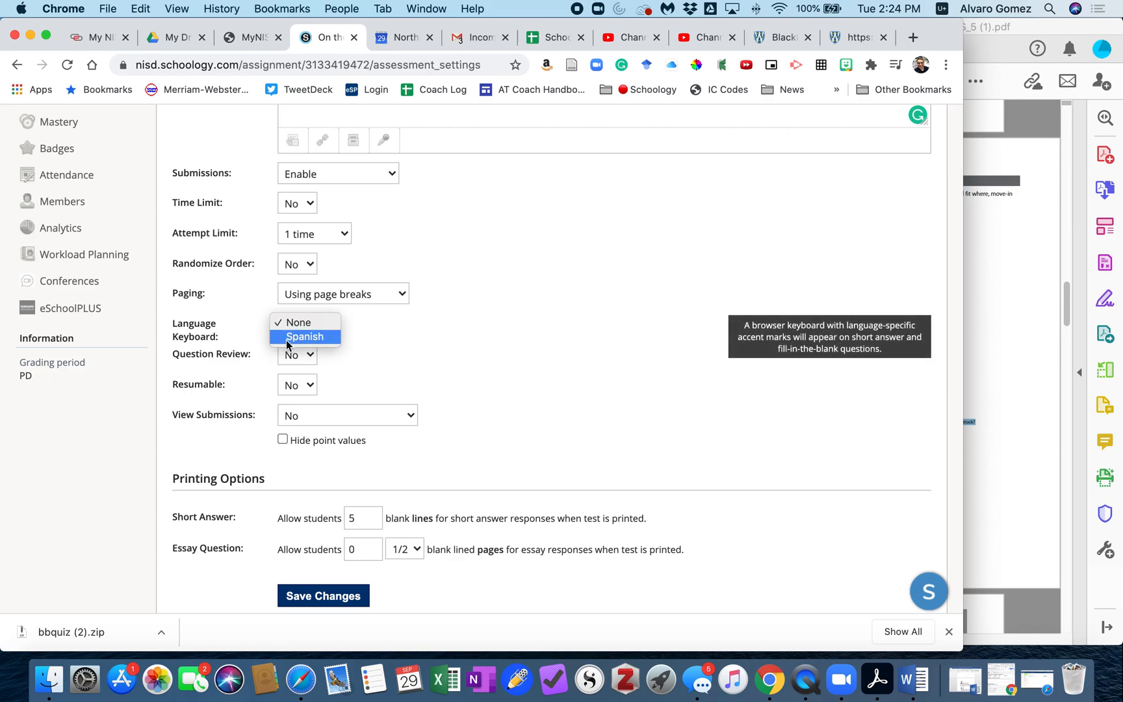
click(330, 323)
scroll(446, 354, down, 3)
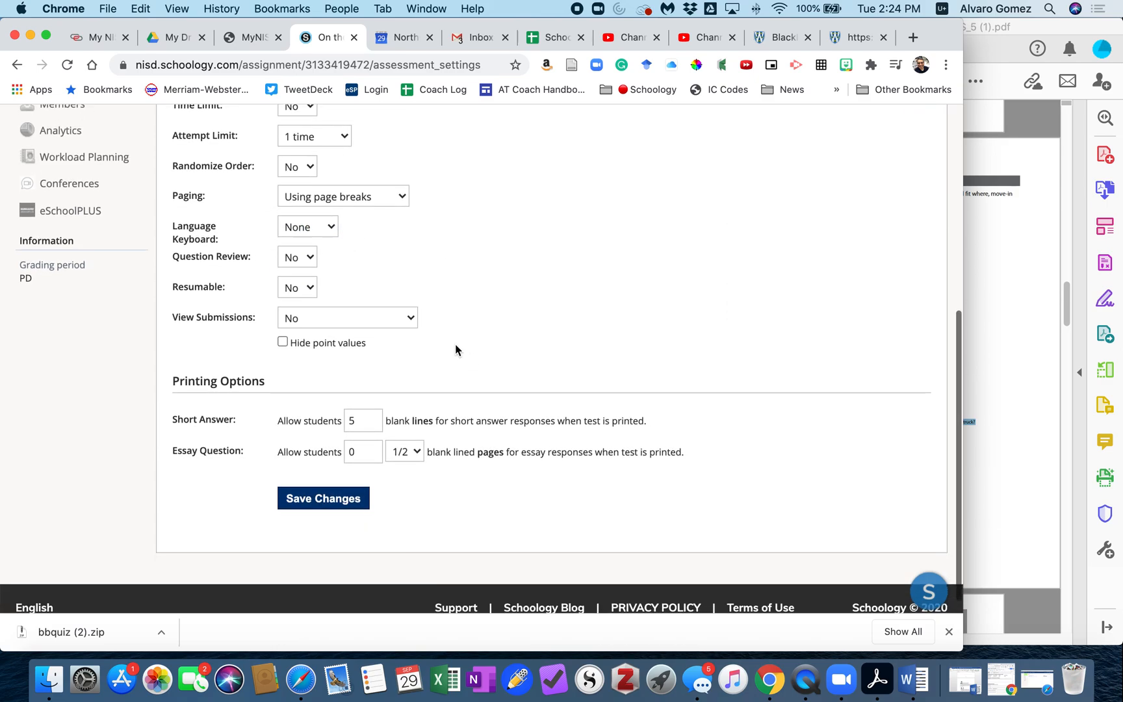
click(289, 259)
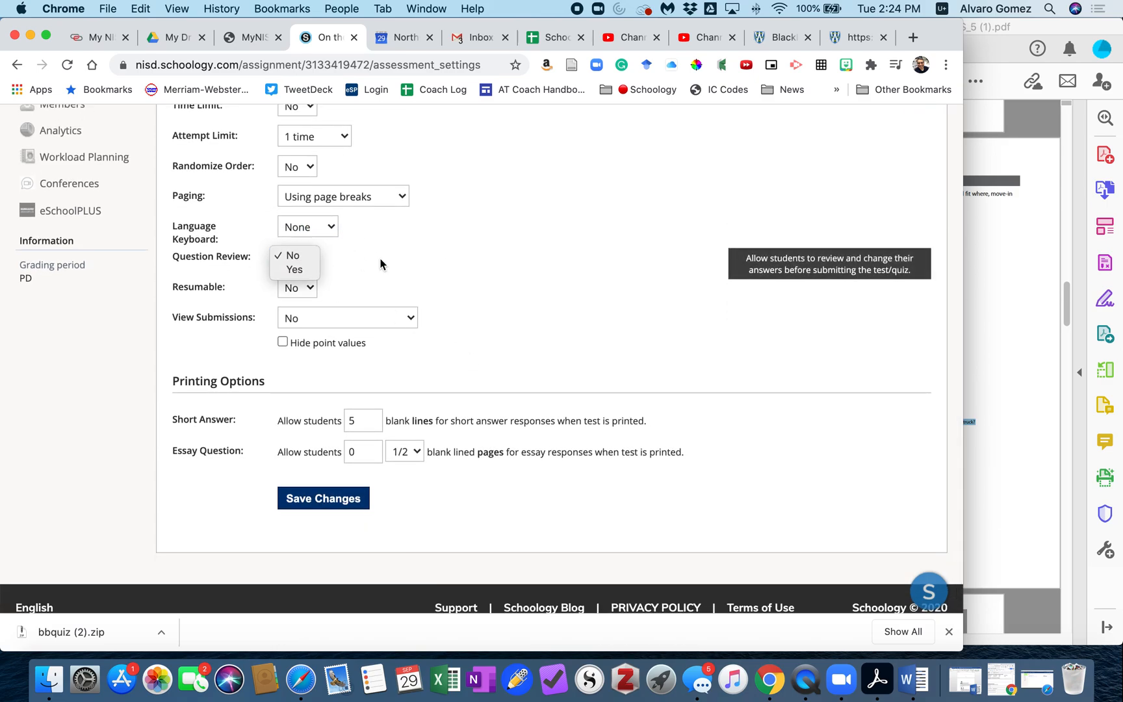
click(337, 293)
click(244, 309)
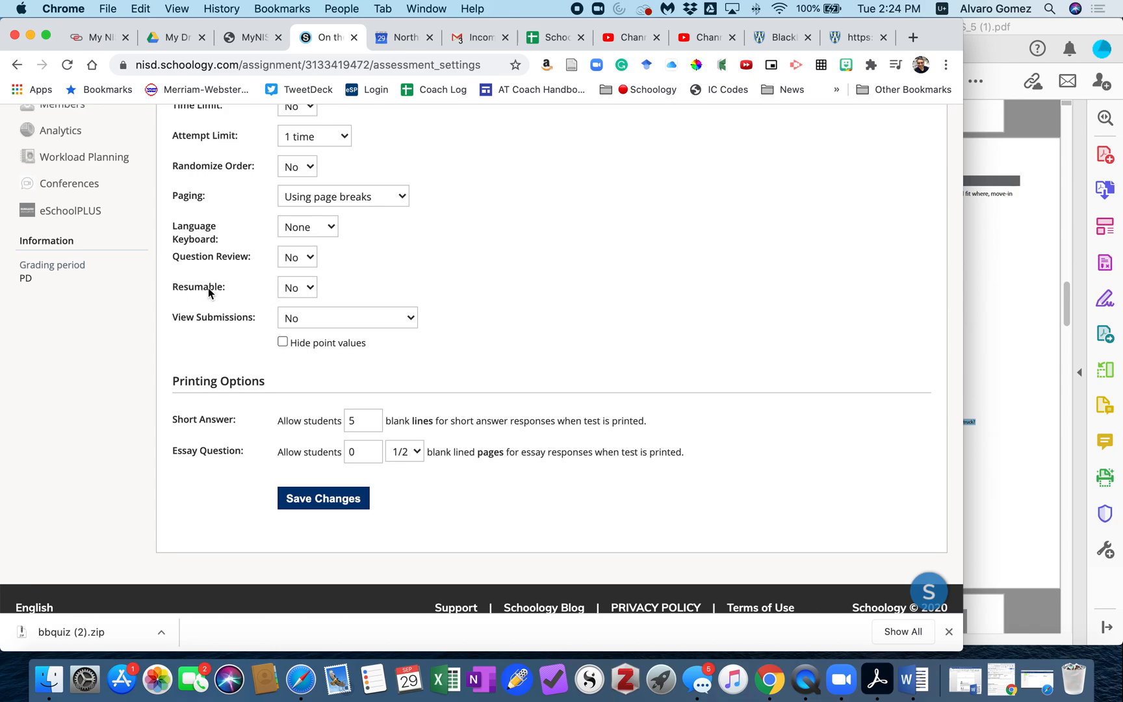
click(336, 324)
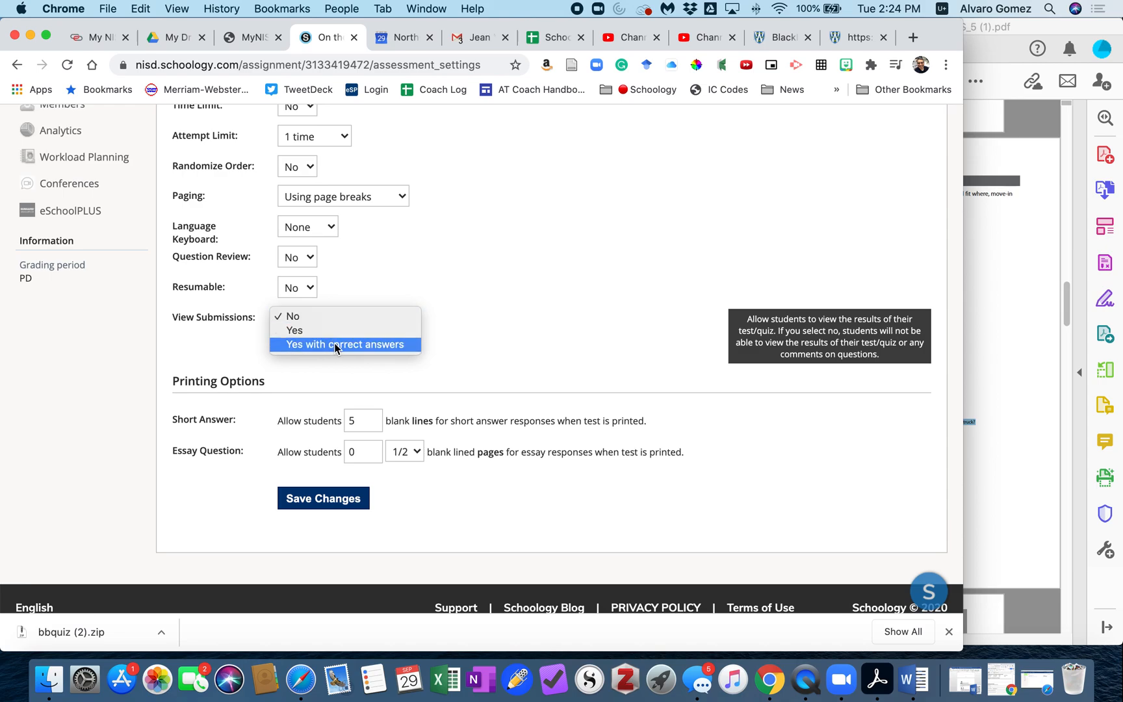
click(452, 342)
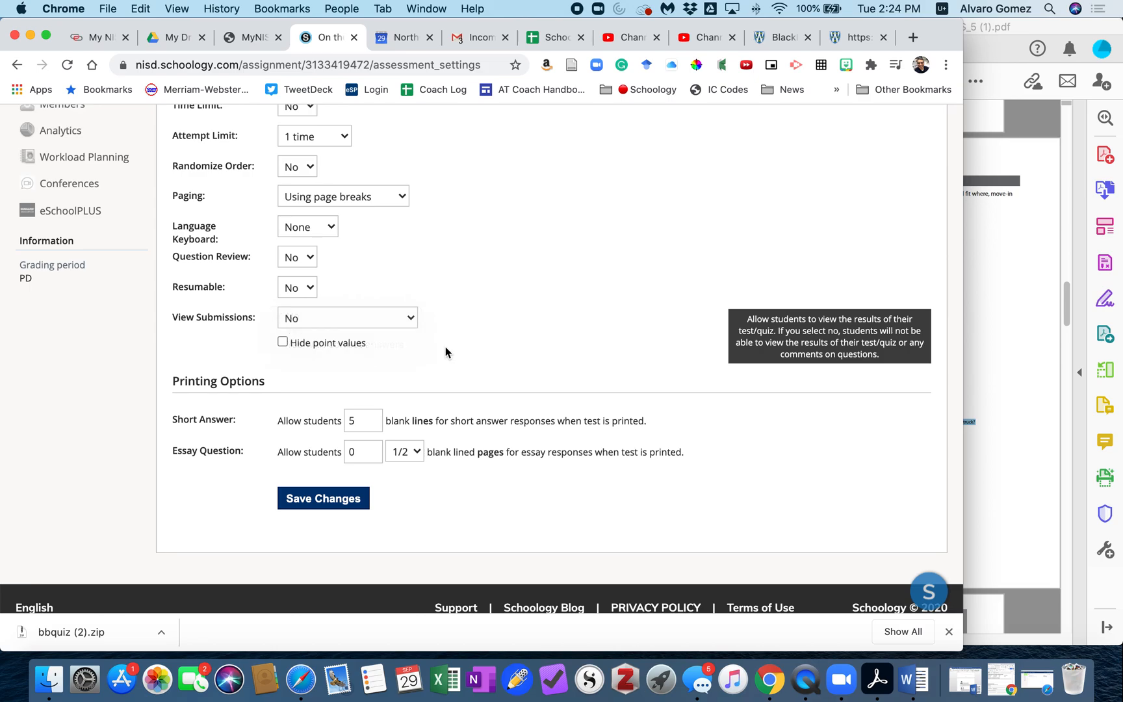
Check the printing options and the entered instructions, and save the quiz settings
scroll(426, 354, down, 1)
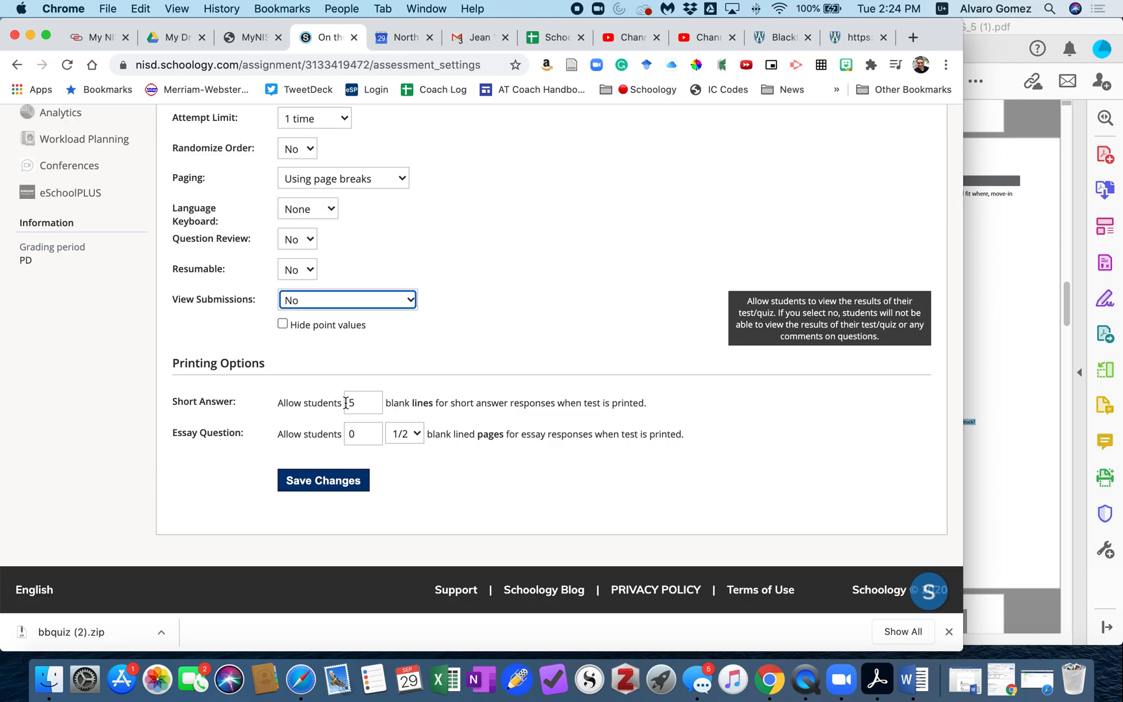
scroll(457, 317, up, 6)
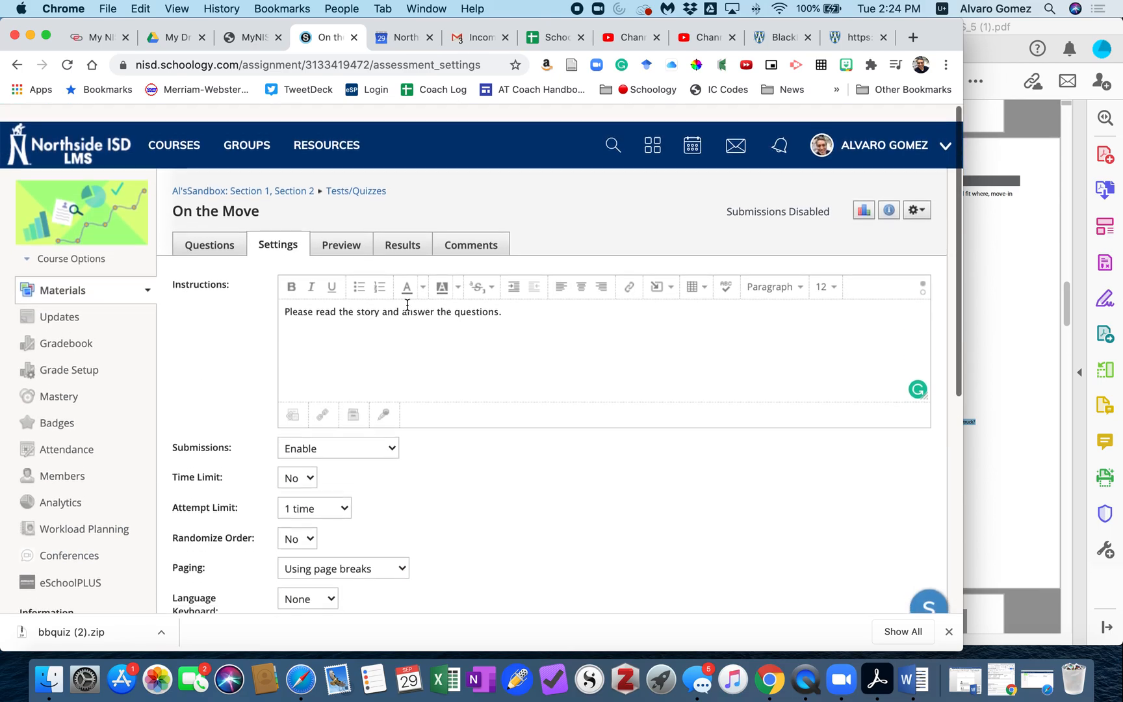
scroll(467, 429, down, 6)
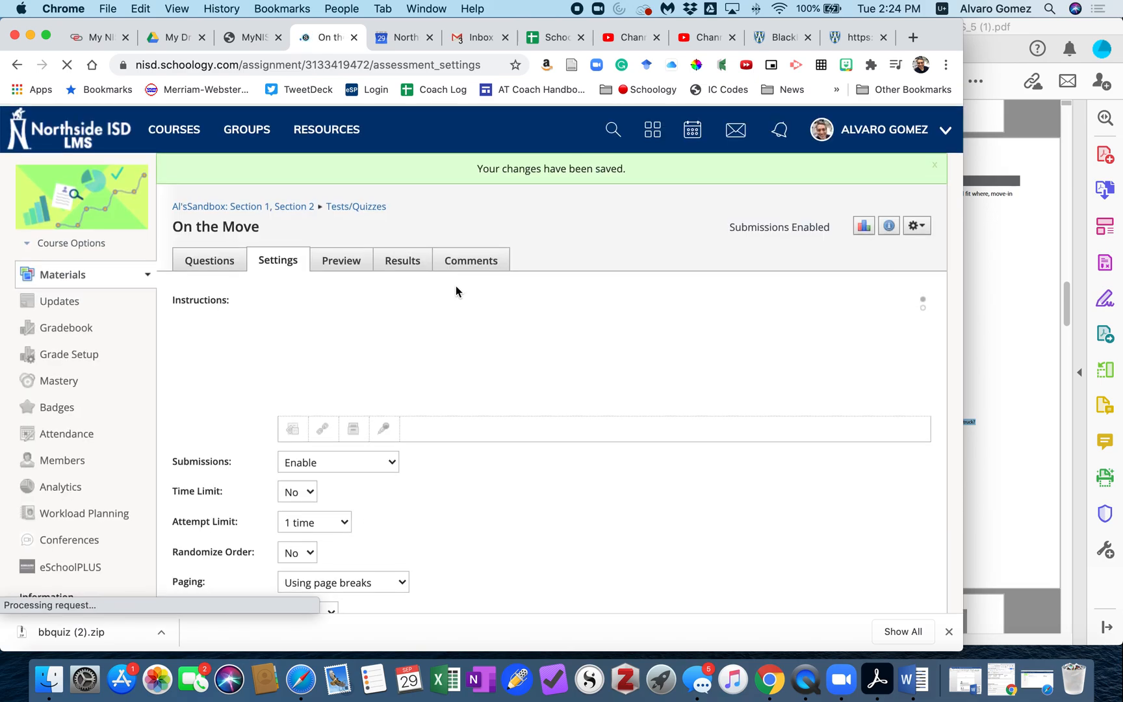
Start a new attempt in the quiz preview and look through the story text down to the first question
click(342, 263)
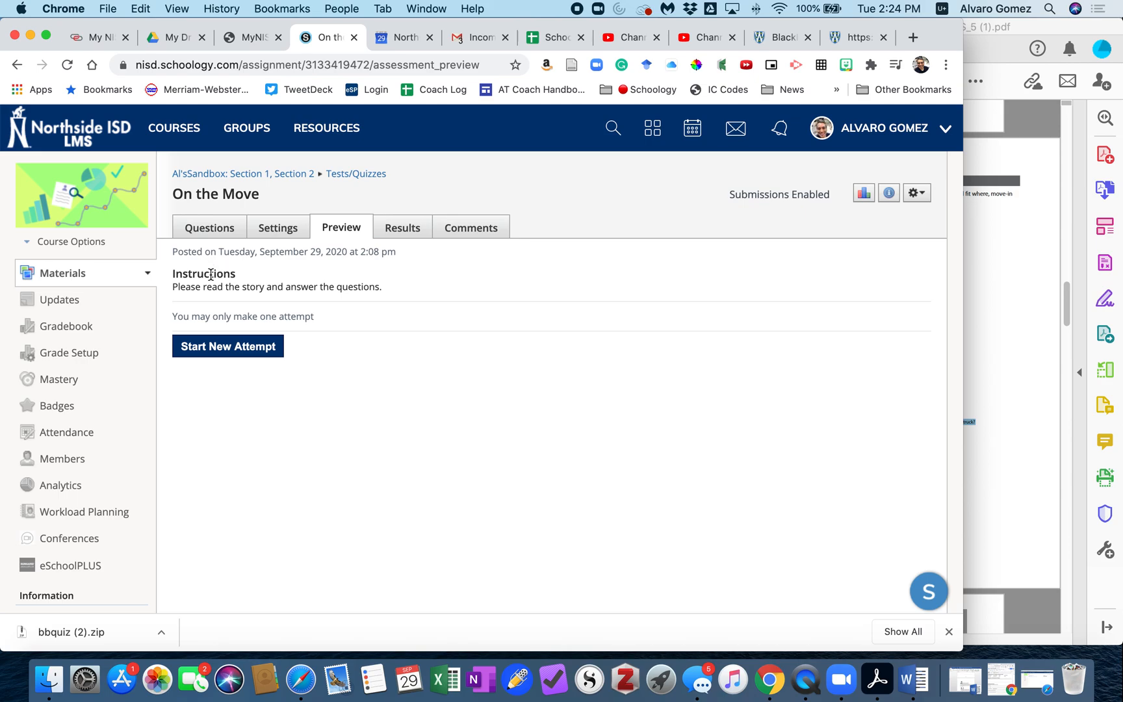
click(224, 349)
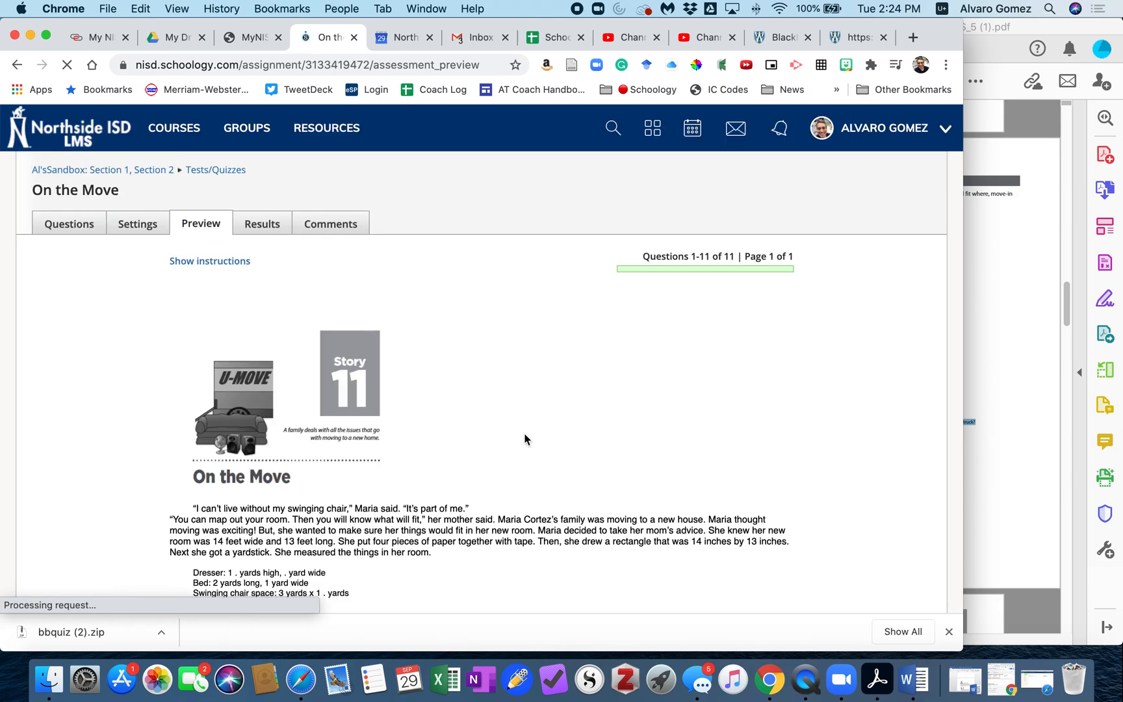
scroll(283, 409, down, 5)
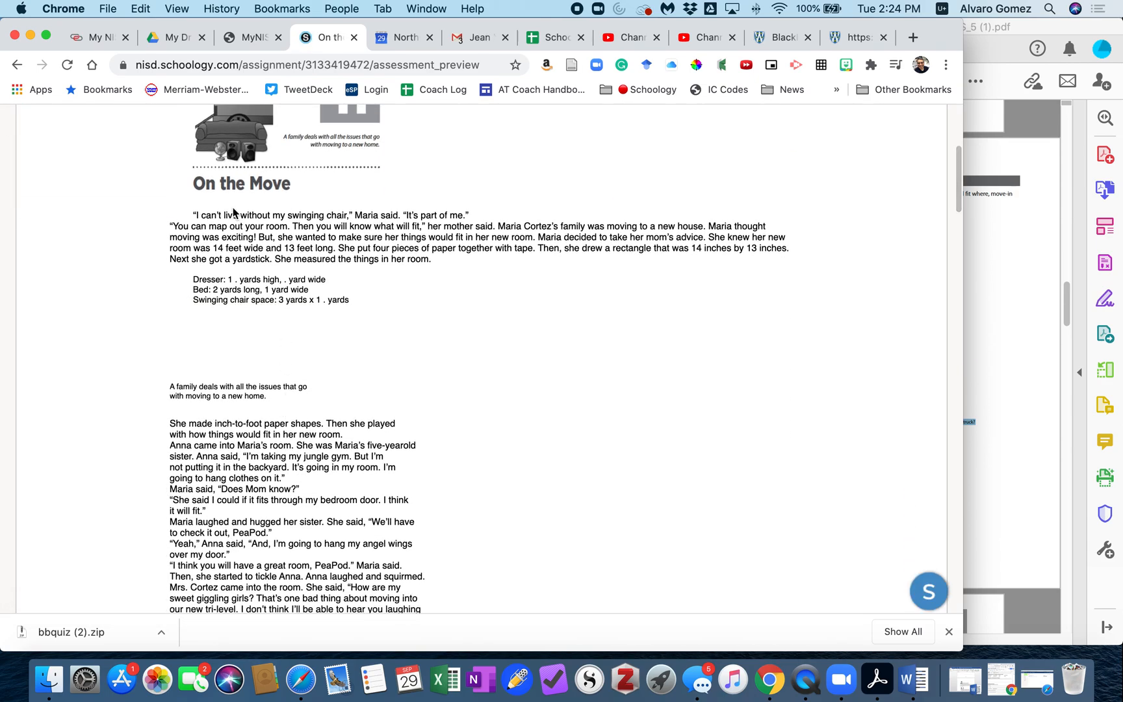
scroll(273, 331, down, 4)
scroll(283, 363, down, 11)
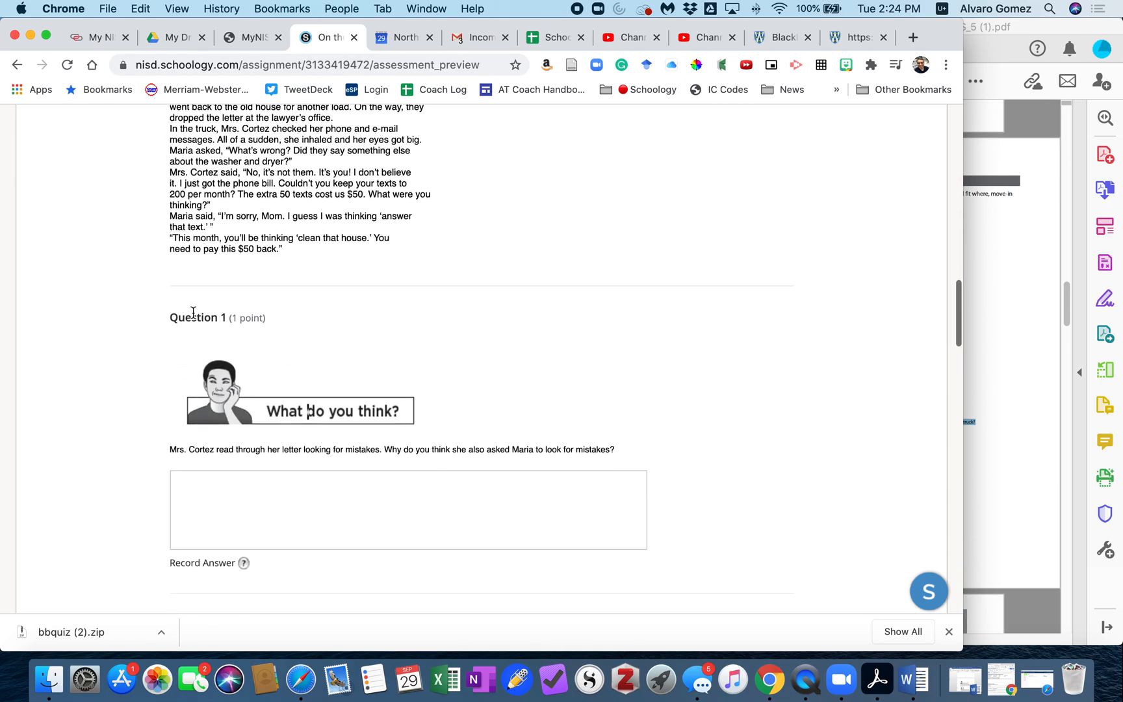
scroll(380, 397, down, 1)
Enter the test answer "lkhlkjh" for the "What do you think?" question and look over the record-answer option and second essay question
click(345, 432)
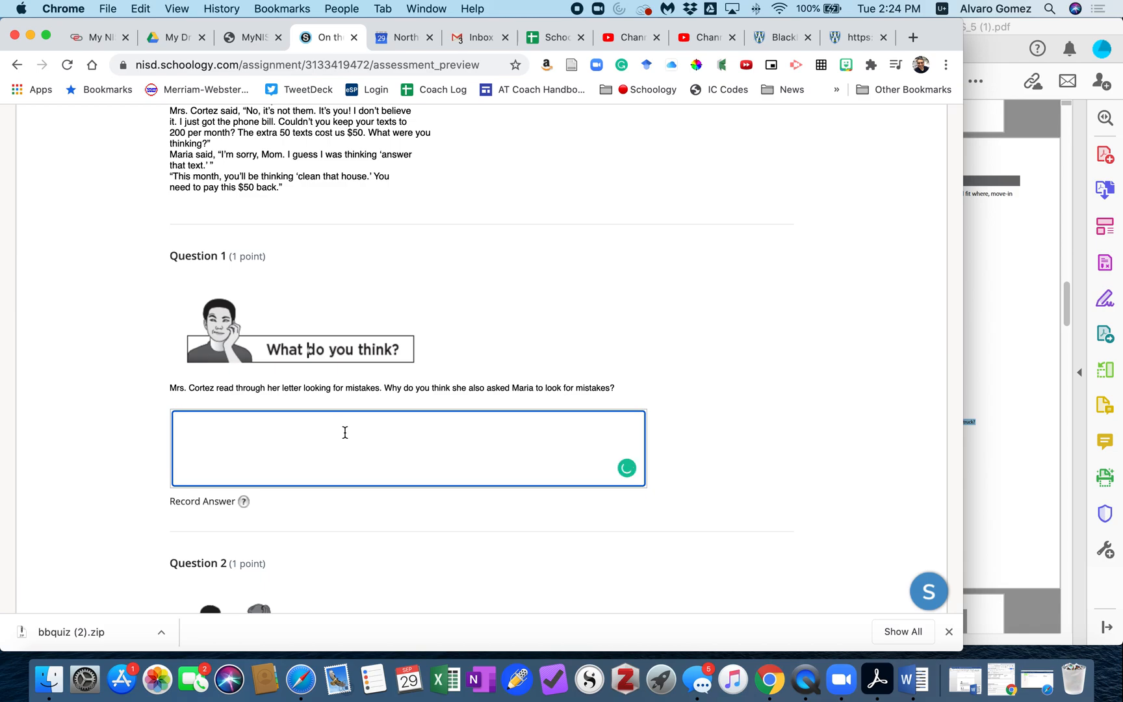
text(lkhlkjh)
scroll(471, 400, down, 5)
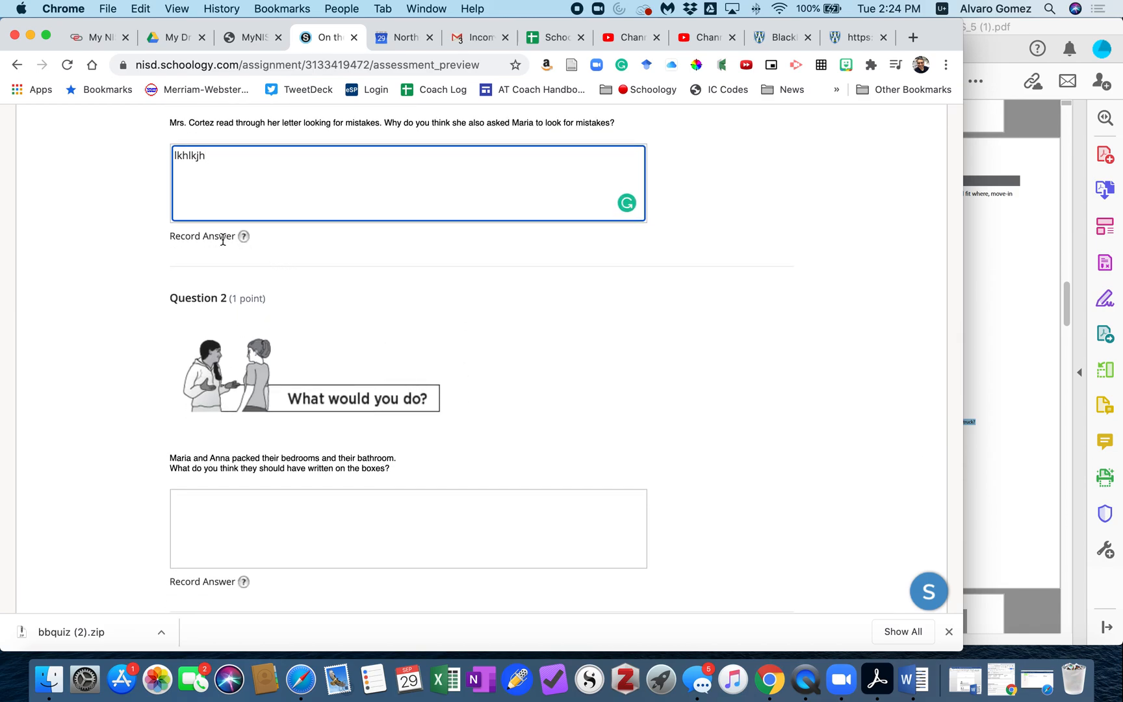
scroll(338, 291, up, 2)
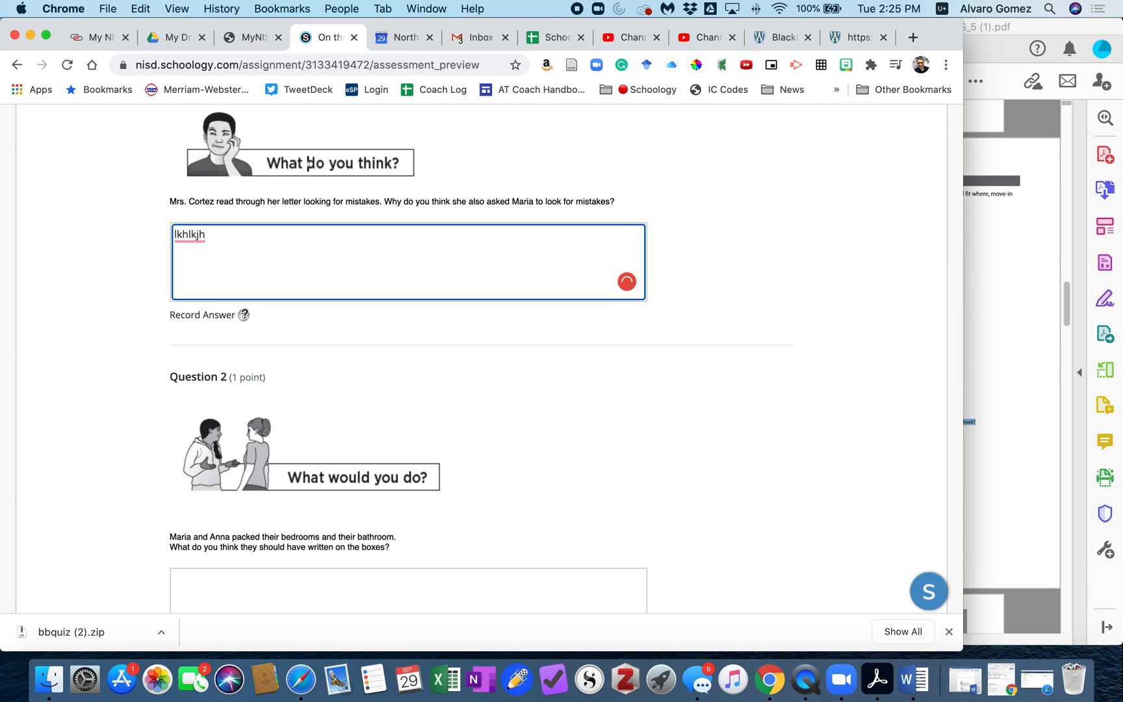
Check the Record Answer option and its help beneath the "What do you think?" question
click(243, 314)
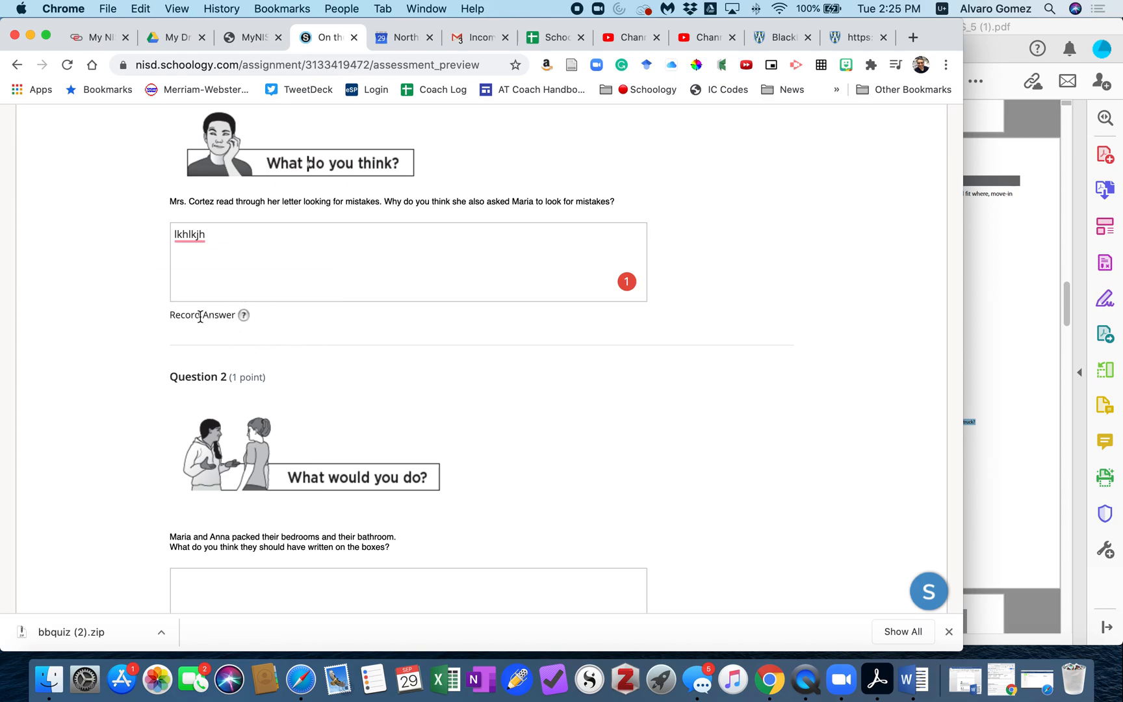
click(332, 284)
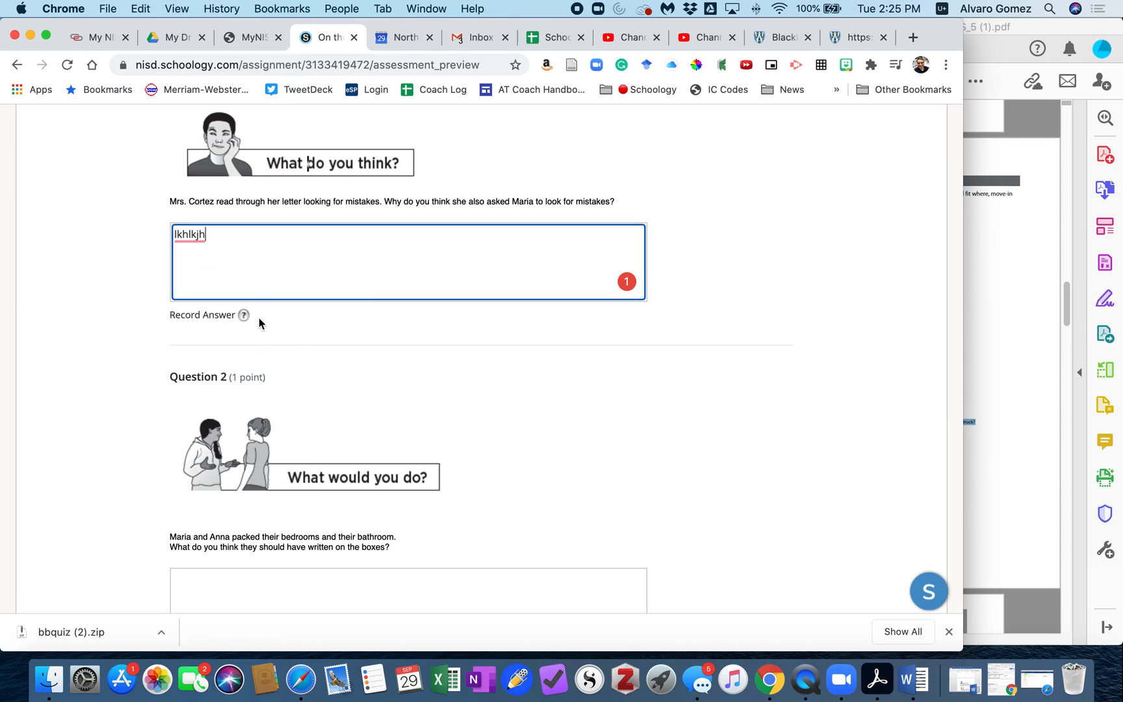
click(209, 312)
mouse_move(244, 315)
Enter the test answer ".l;kh;lkj" for Question 2 and choose "to see if it will fit in her new bedroom" for Question 3
scroll(349, 339, down, 5)
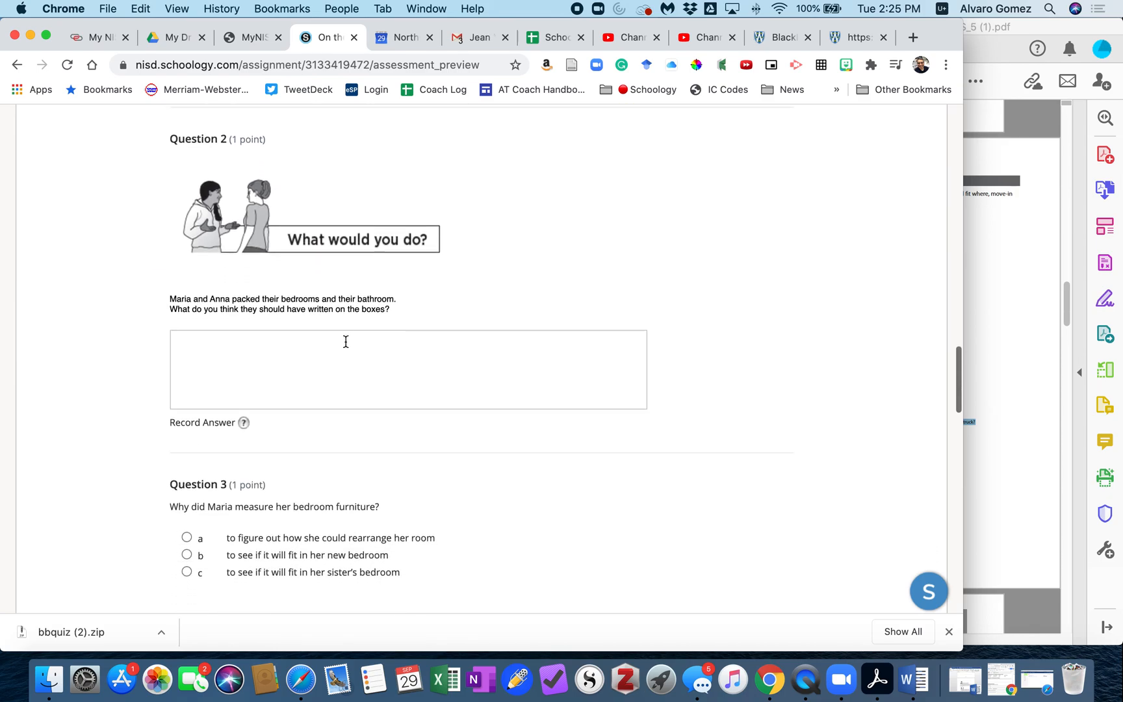
click(334, 354)
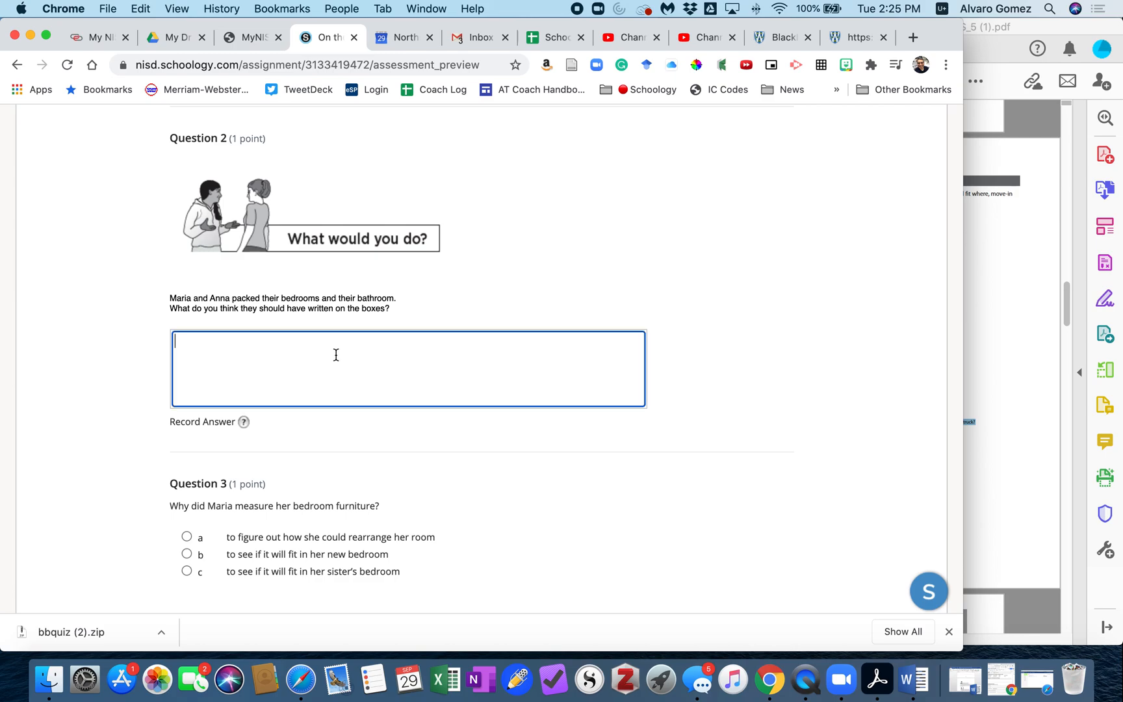
text(.l;kh;lkj)
scroll(325, 390, down, 2)
click(187, 432)
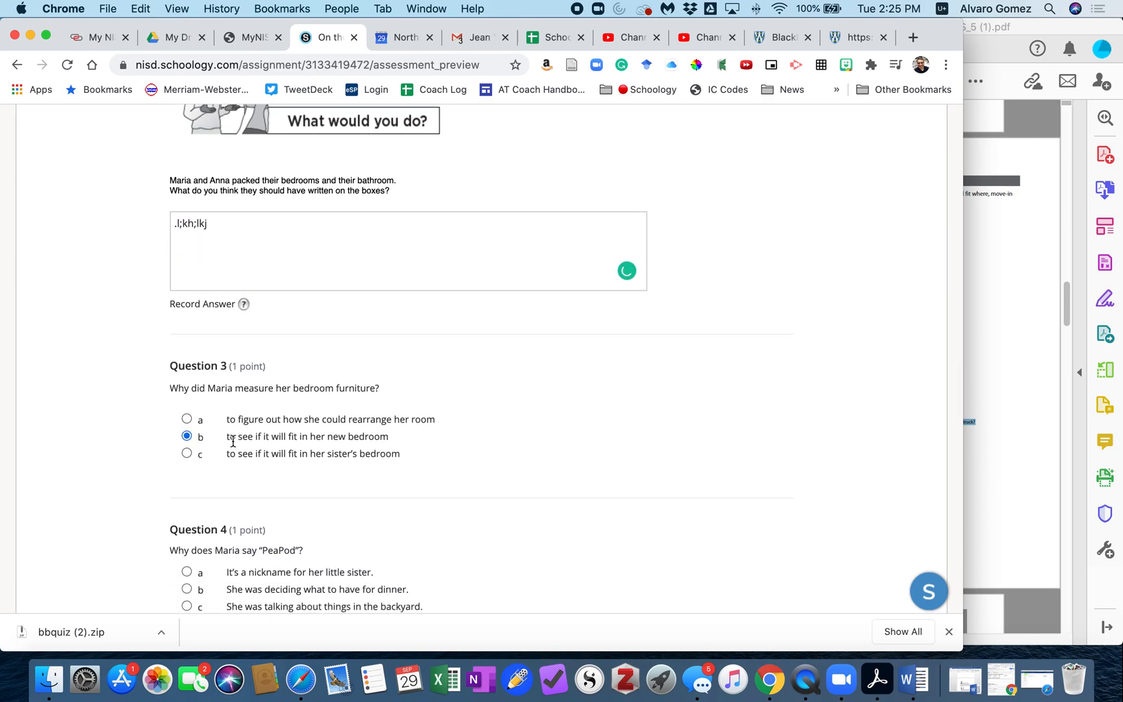
Answer Question 4 with "She was talking about things in the backyard." and Question 5 with "to thank the sellers for the wonderful house"
scroll(233, 440, down, 5)
click(187, 344)
scroll(240, 390, down, 3)
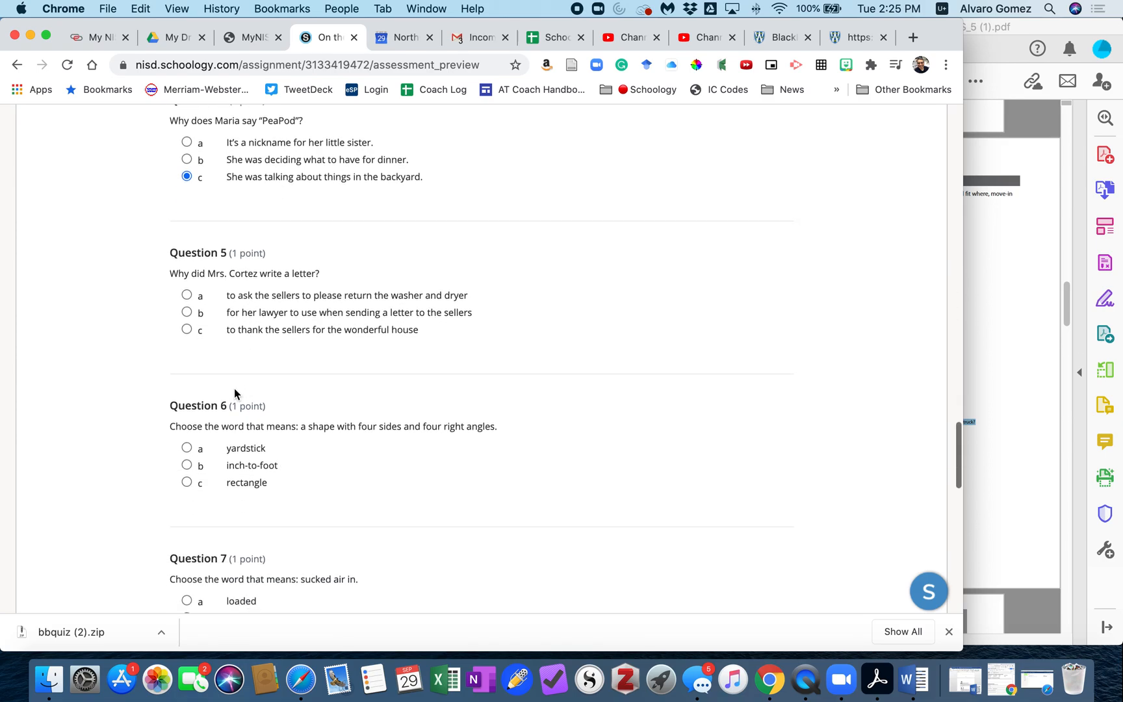
click(186, 329)
scroll(241, 389, down, 1)
scroll(240, 388, down, 15)
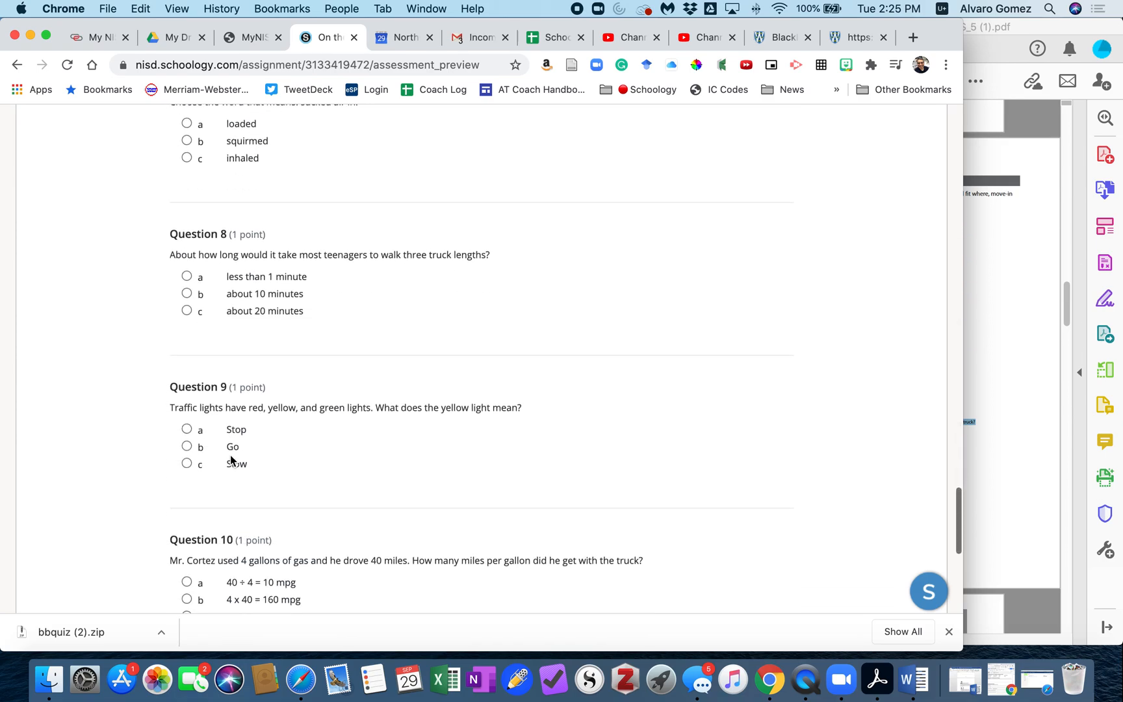
scroll(662, 347, up, 20)
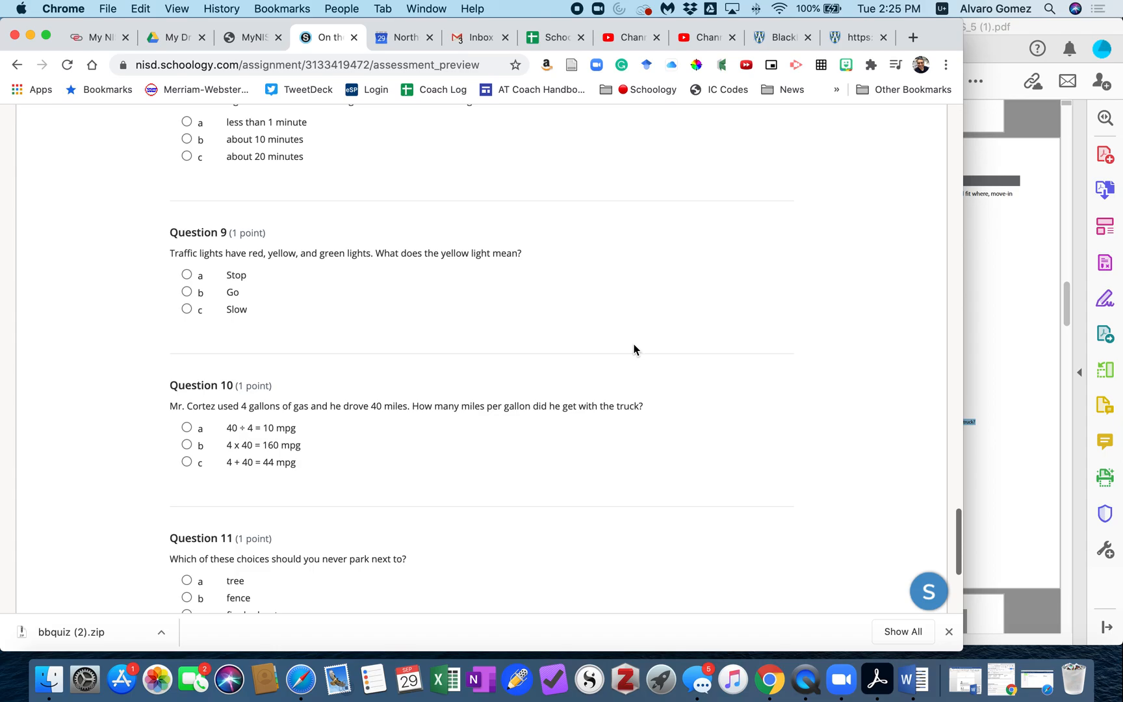
Leave the preview for the quiz results and view the second listed student's attempts
click(276, 222)
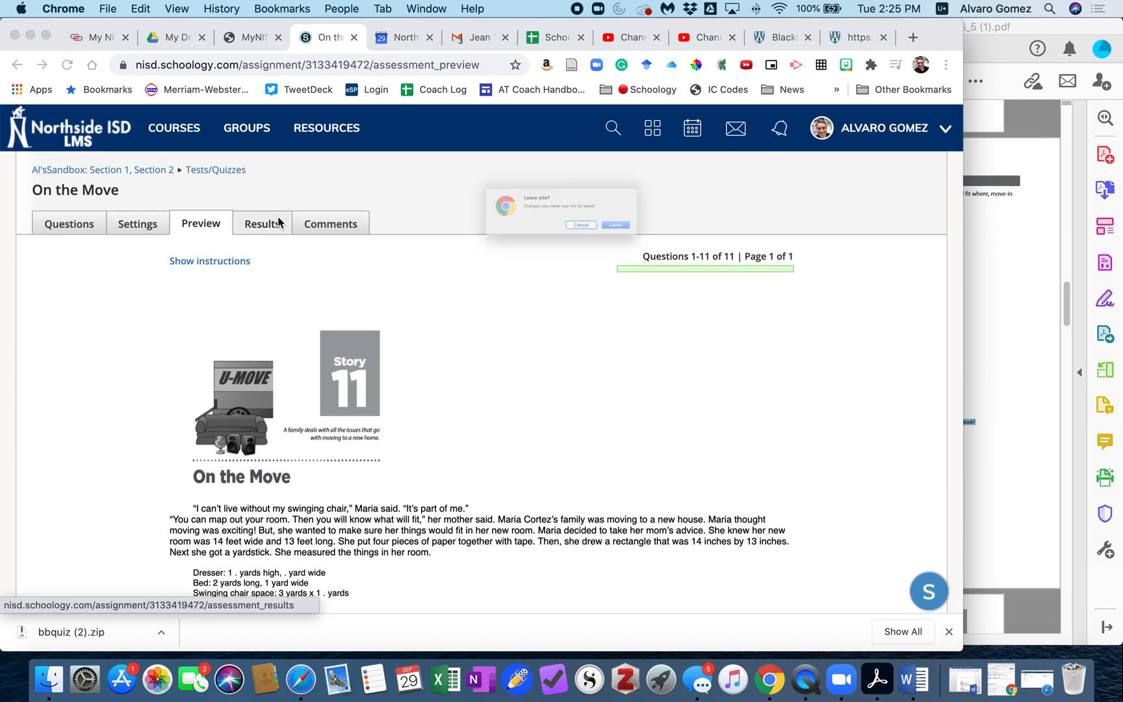
click(648, 246)
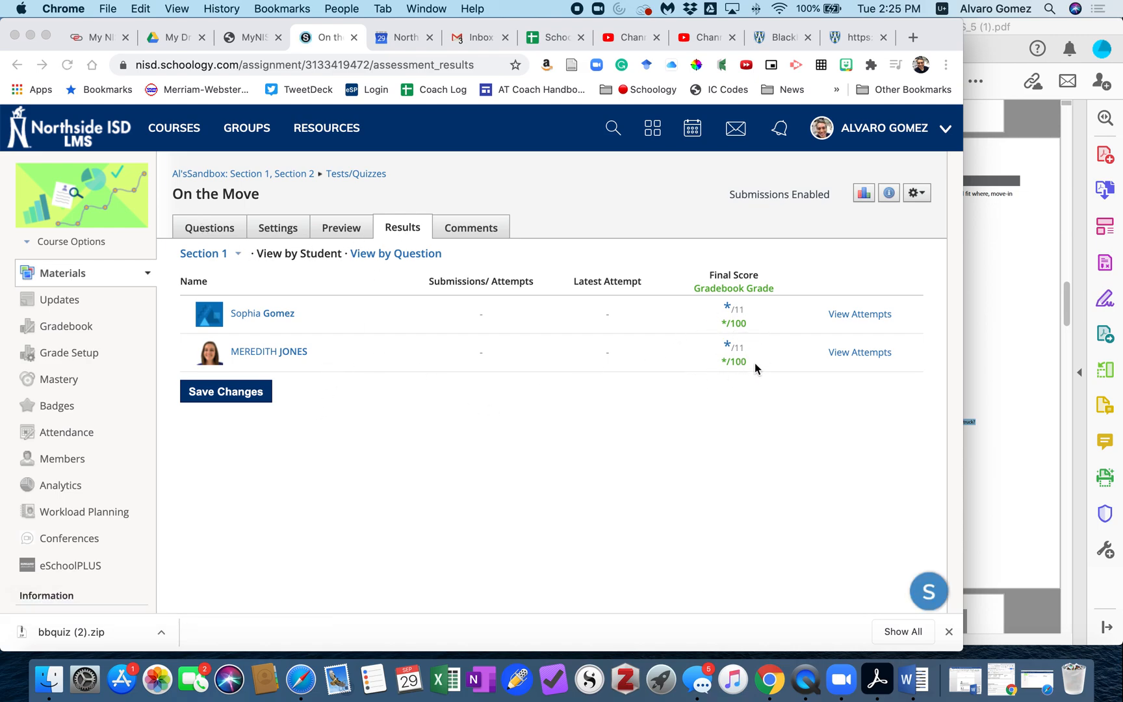
click(861, 352)
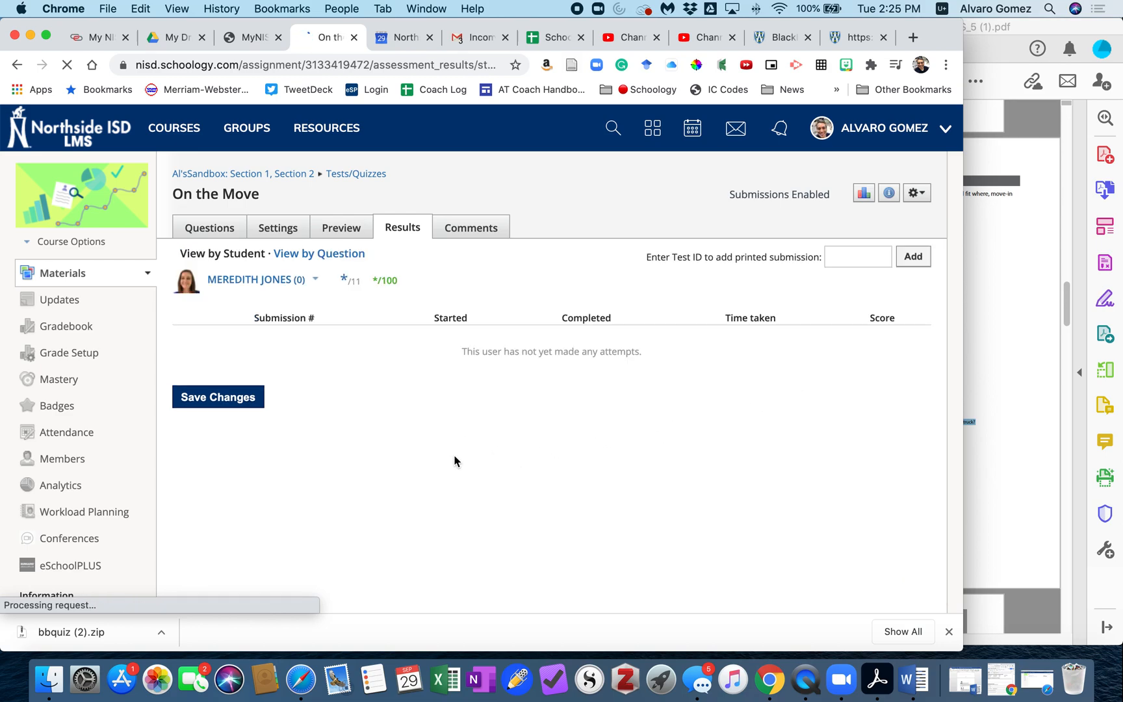
Look at the quiz's comments for Section 1 and its comment entry area
click(474, 235)
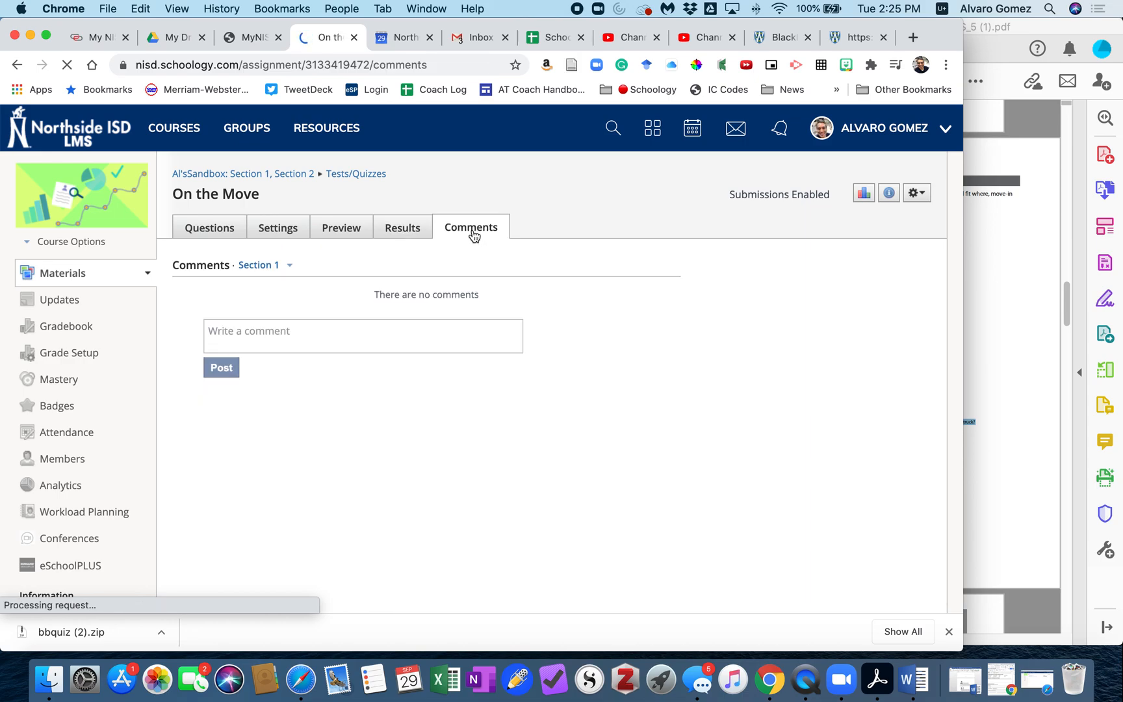
click(296, 344)
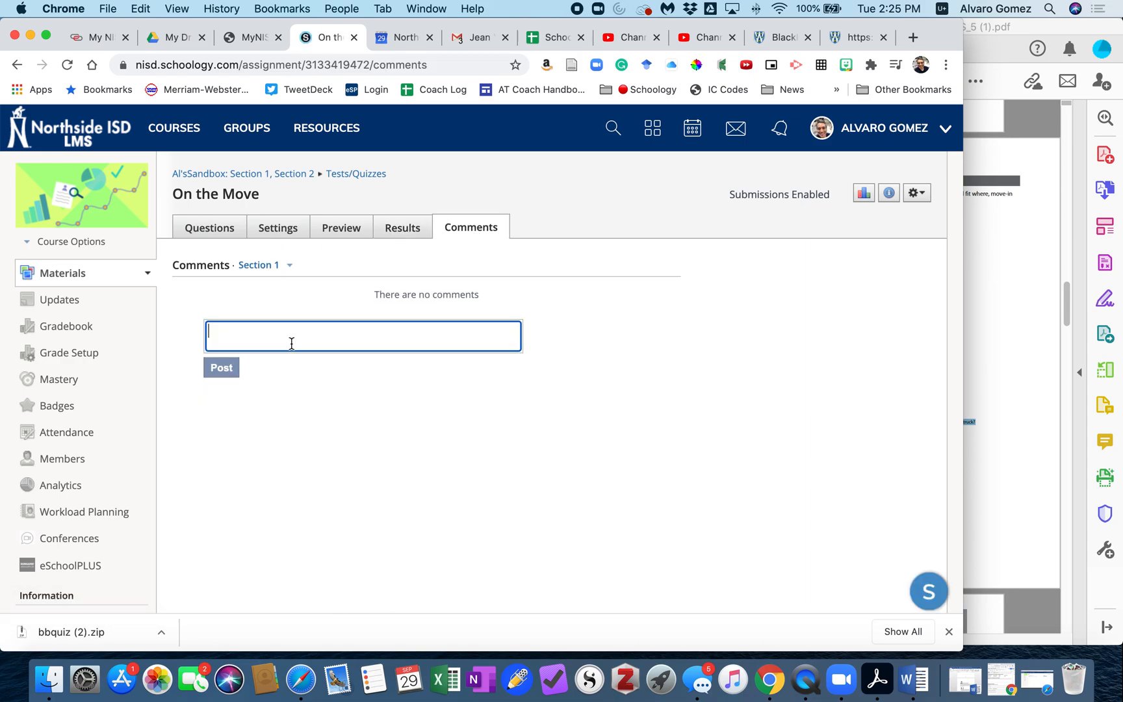
click(323, 406)
Return to the "On the Move" question list and look through the story text
click(215, 241)
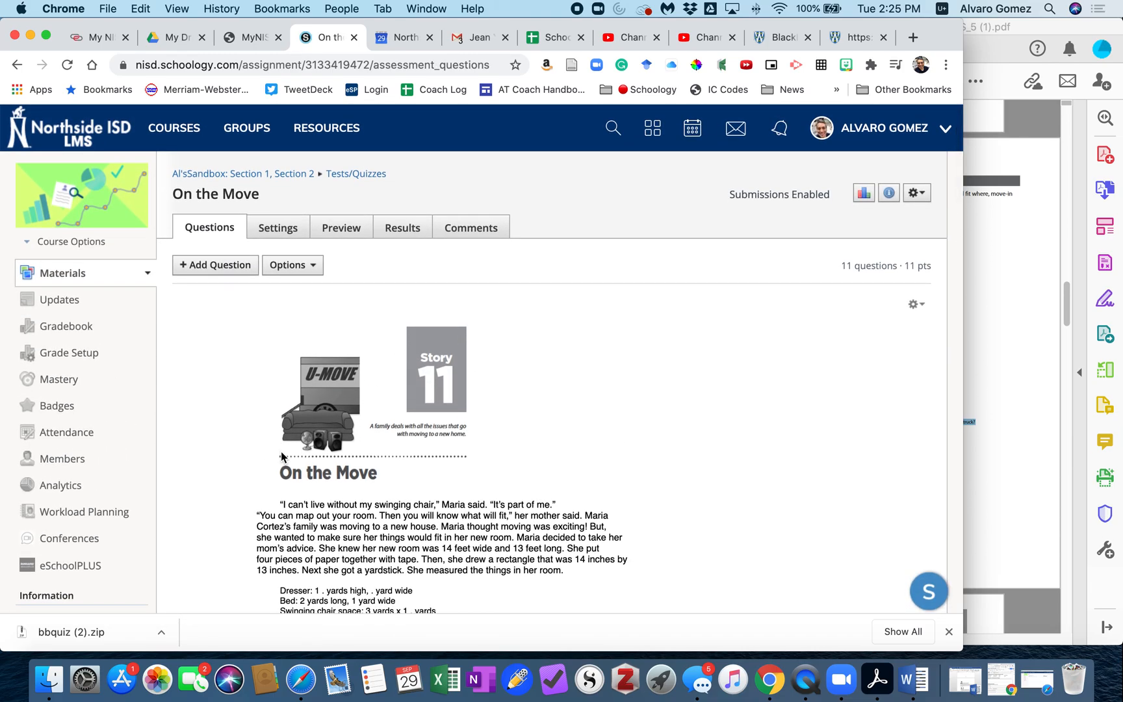
scroll(329, 453, down, 15)
scroll(329, 455, up, 20)
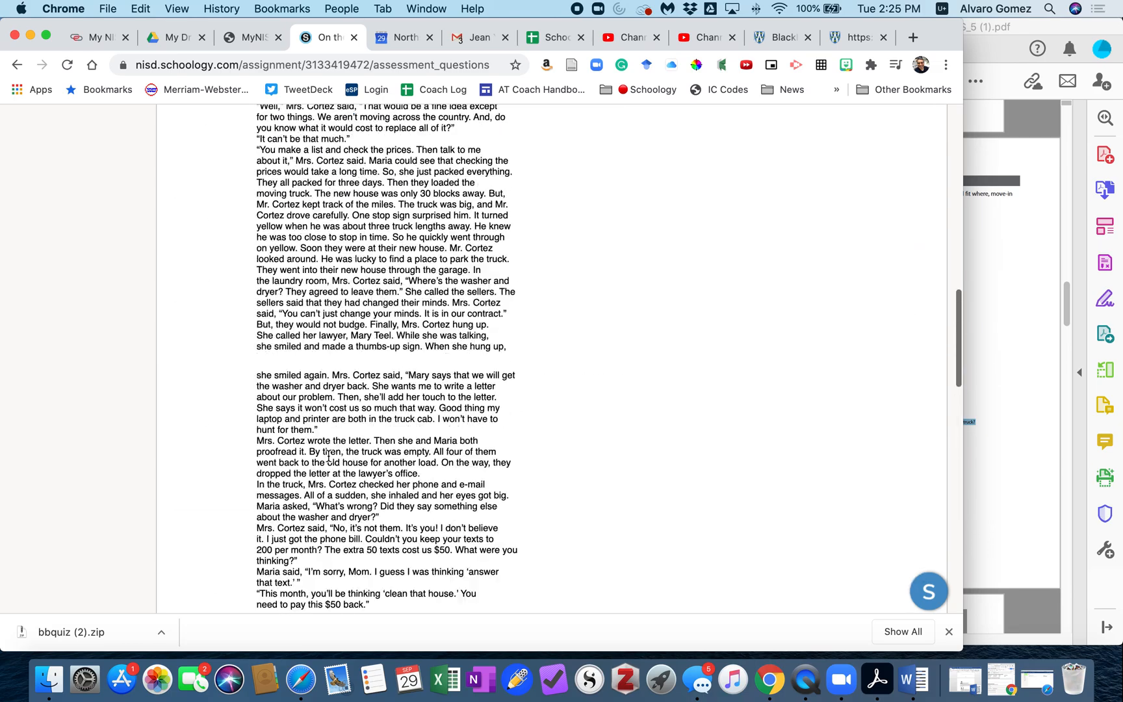
scroll(380, 384, down, 3)
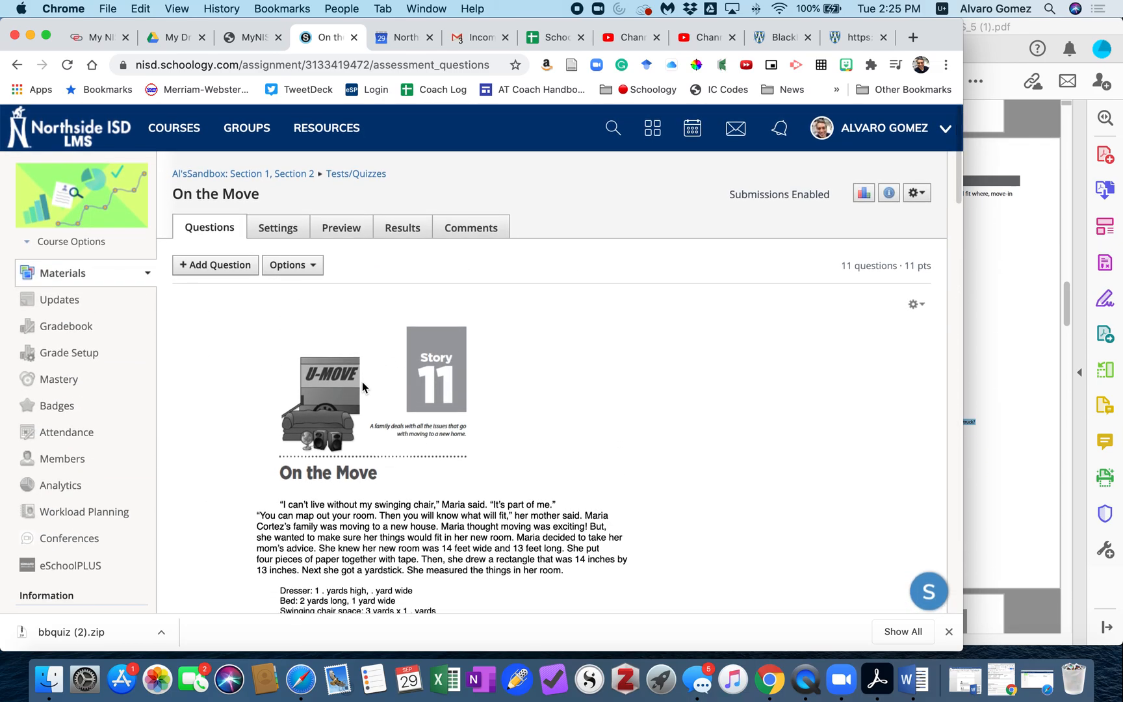
scroll(317, 378, up, 2)
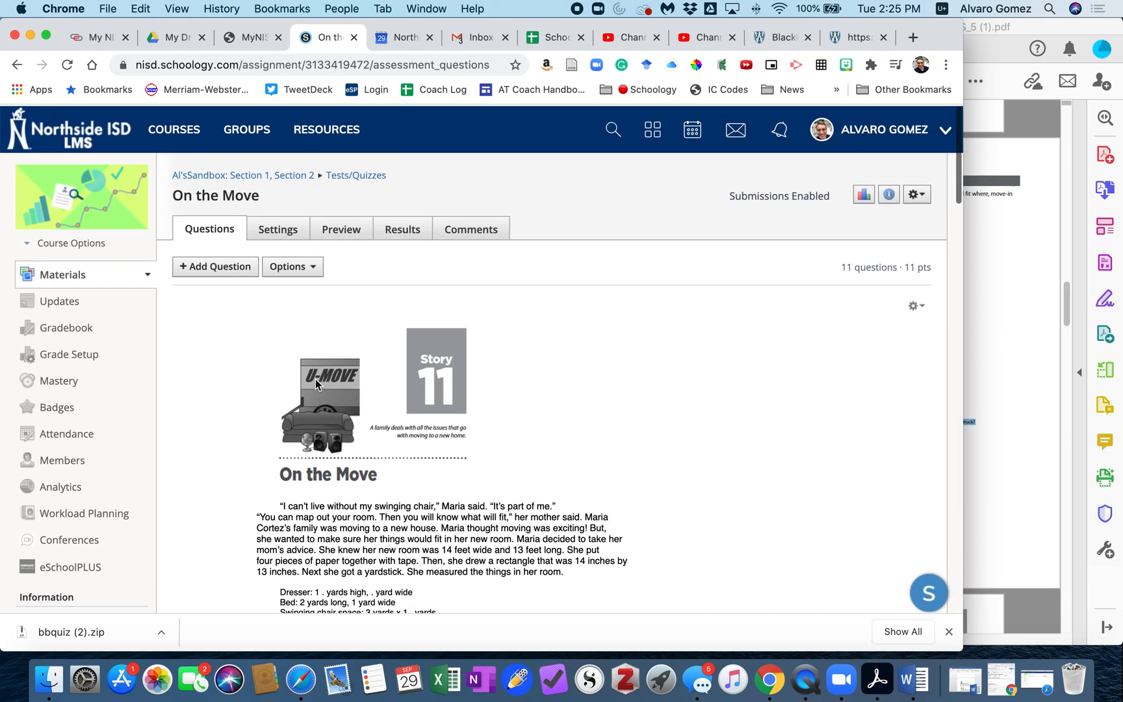
Start a new True/False question and switch to Acrobat to look back through the source PDF to its first page
click(209, 274)
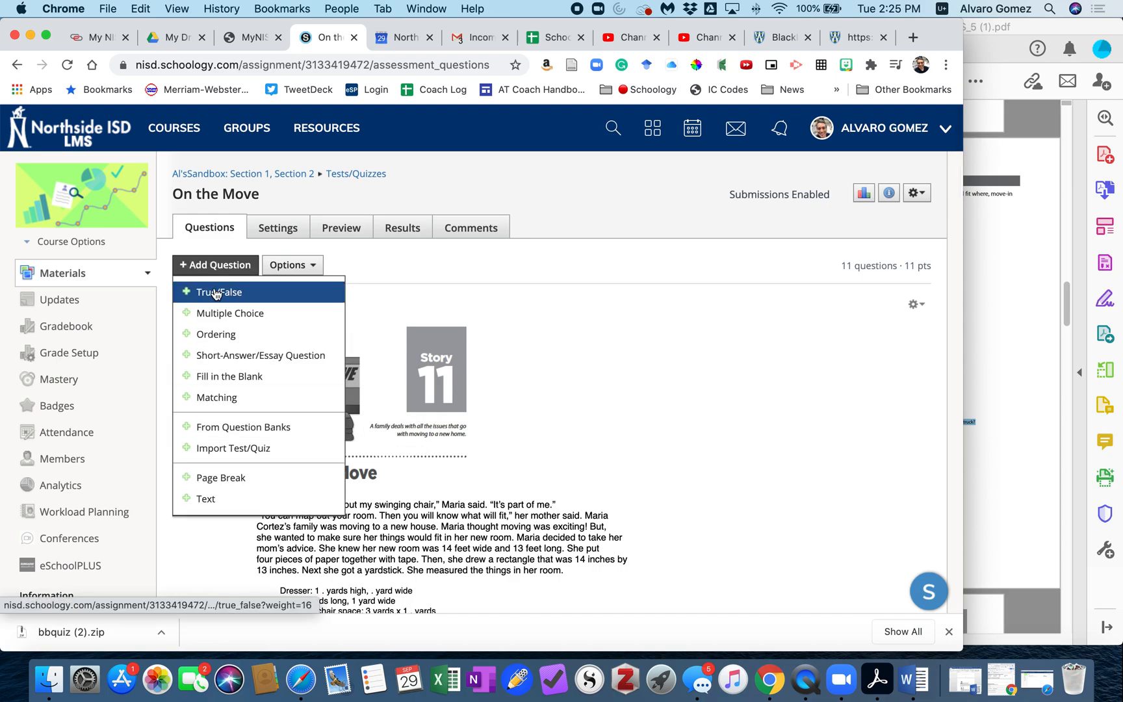
click(214, 294)
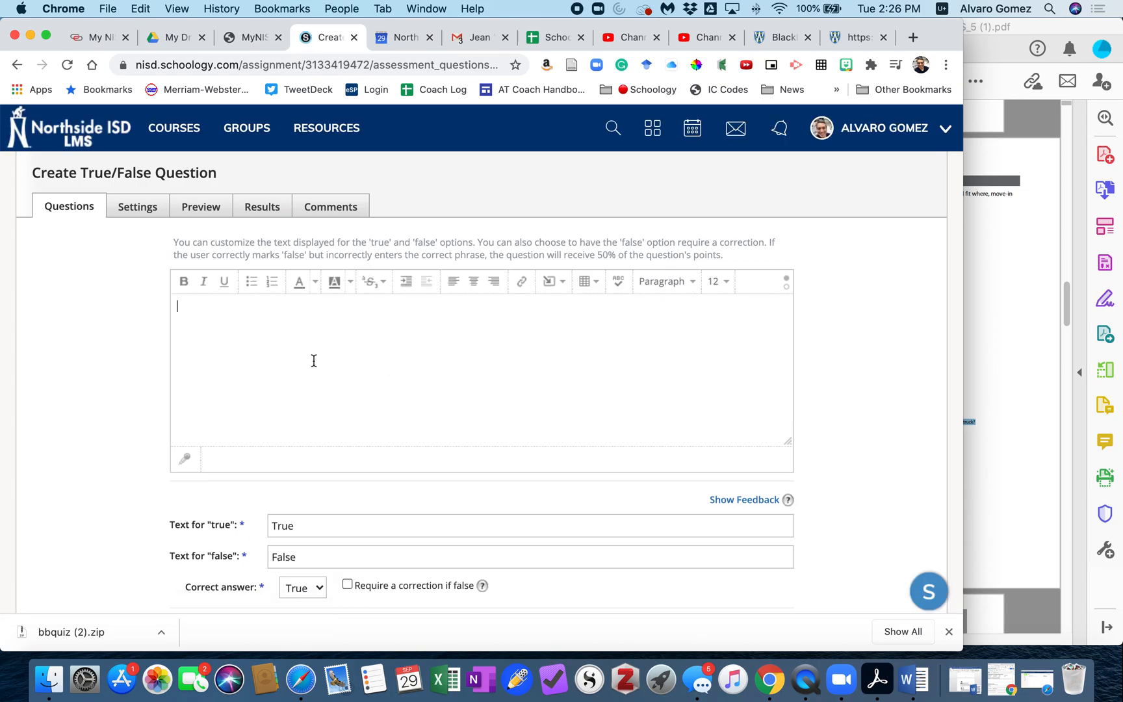
click(1022, 279)
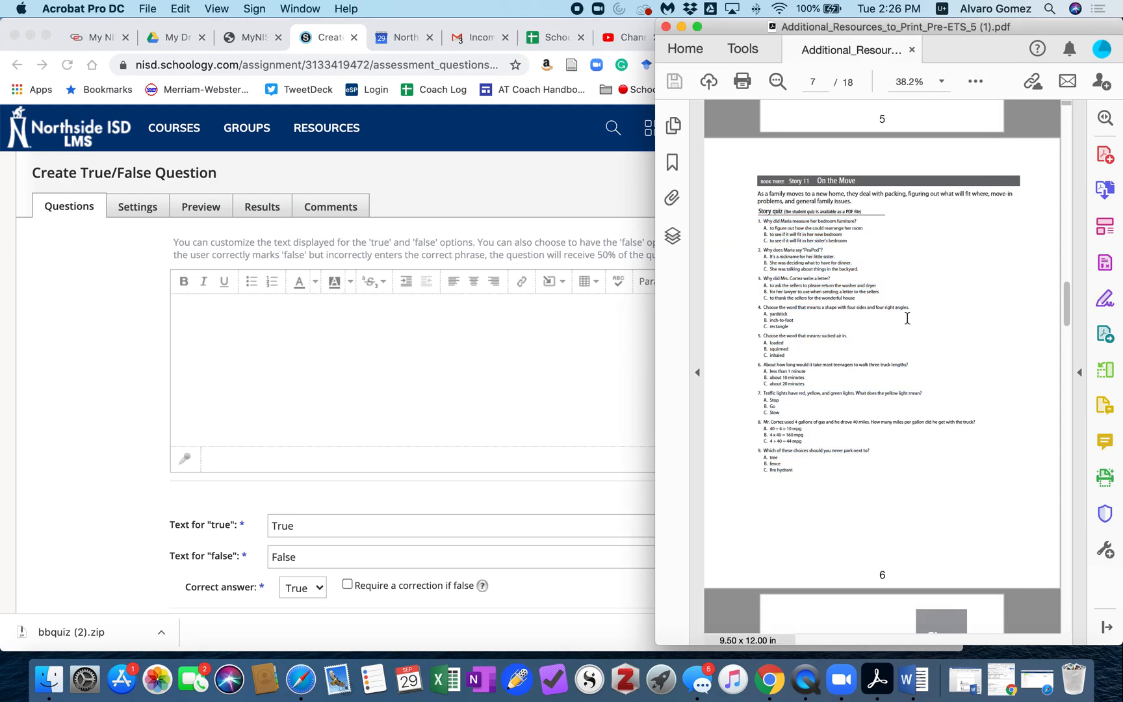
scroll(906, 318, up, 5)
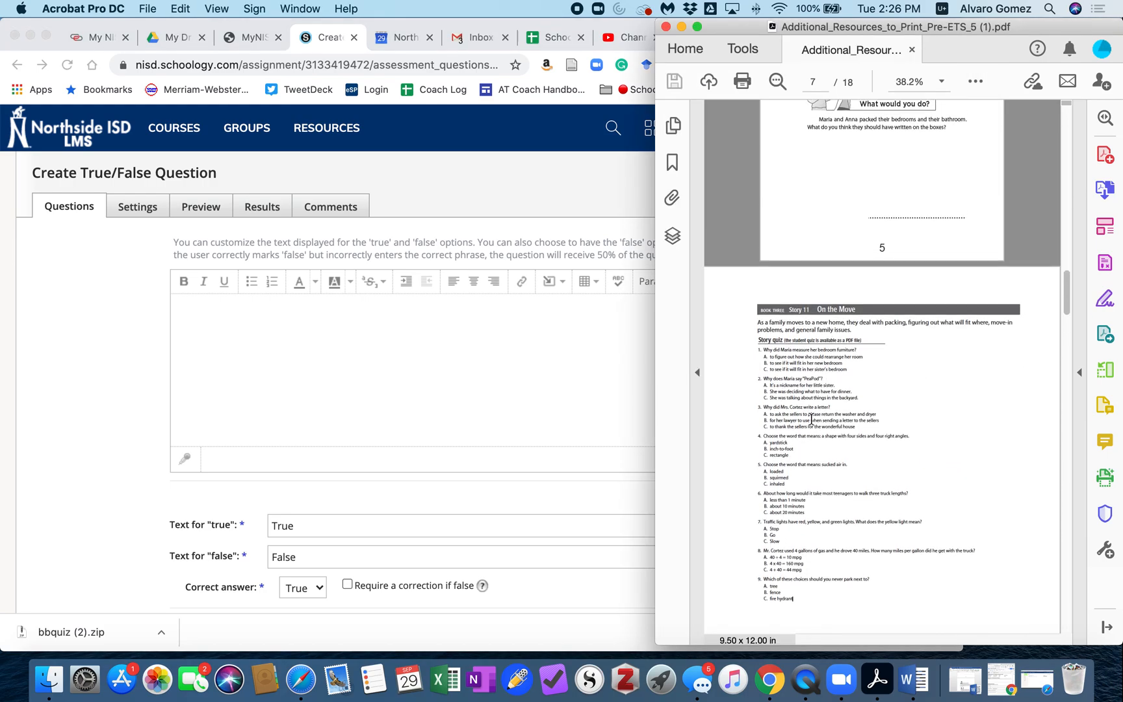
scroll(811, 419, up, 5)
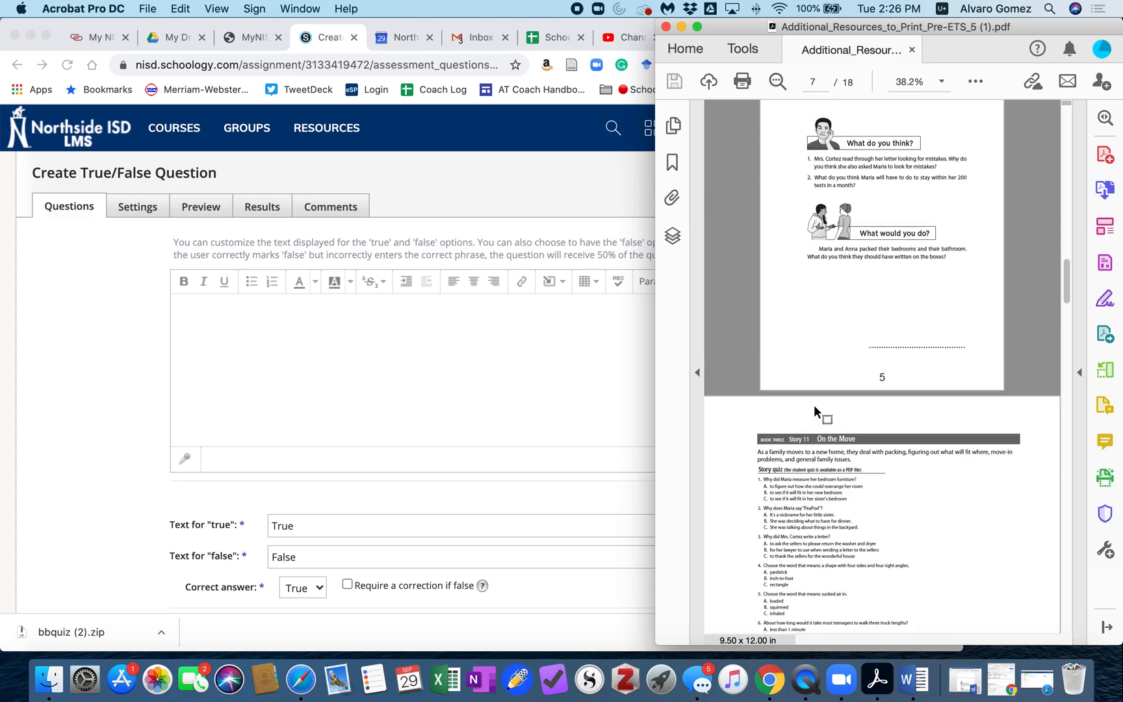
scroll(814, 406, up, 15)
scroll(717, 604, up, 15)
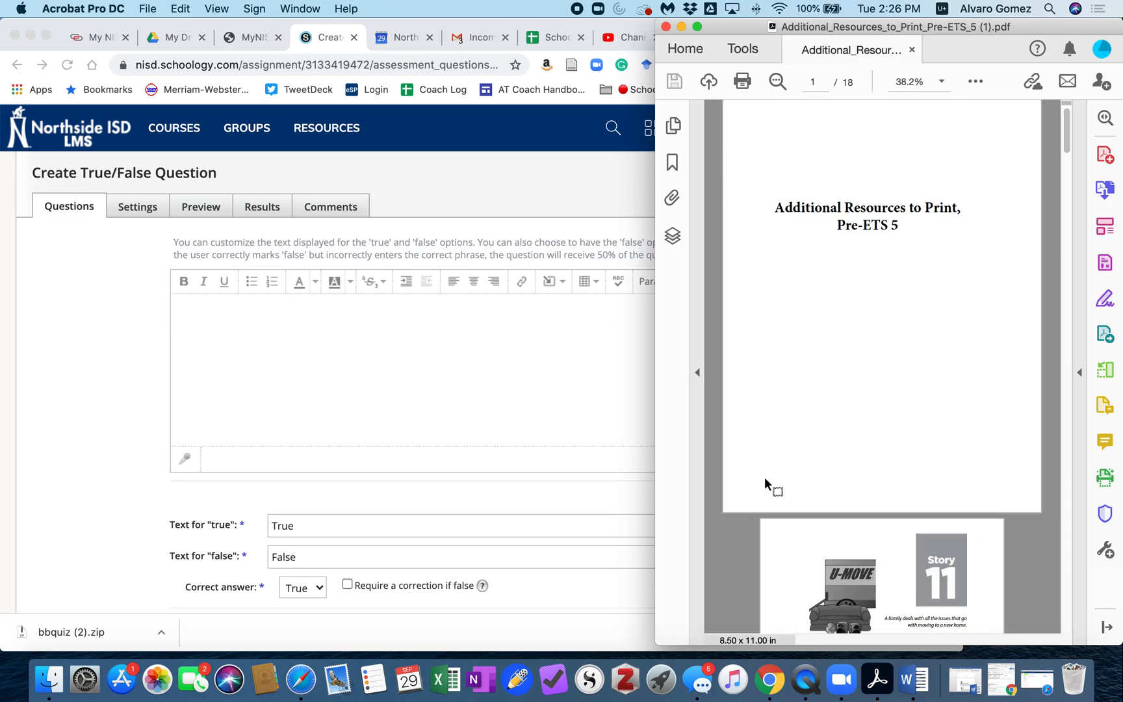
Compare the opening pages of Story 11 in the PDF with the True/False question's answer, timing and grading options
scroll(829, 550, down, 10)
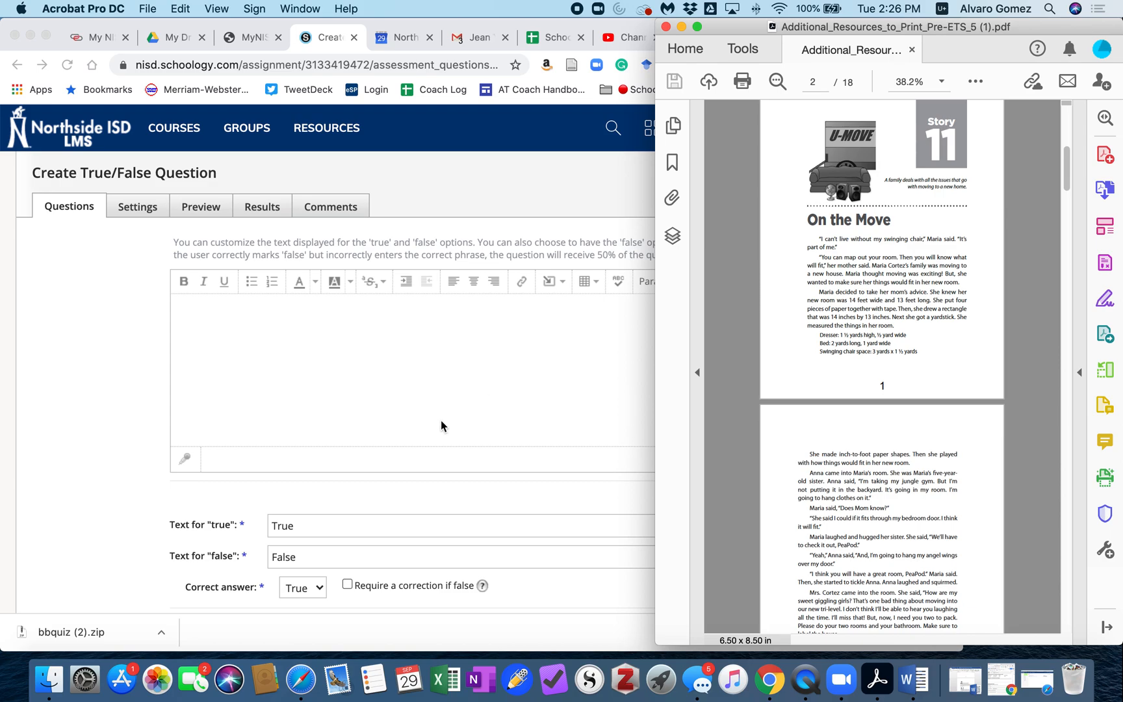
scroll(257, 541, down, 3)
scroll(292, 452, down, 6)
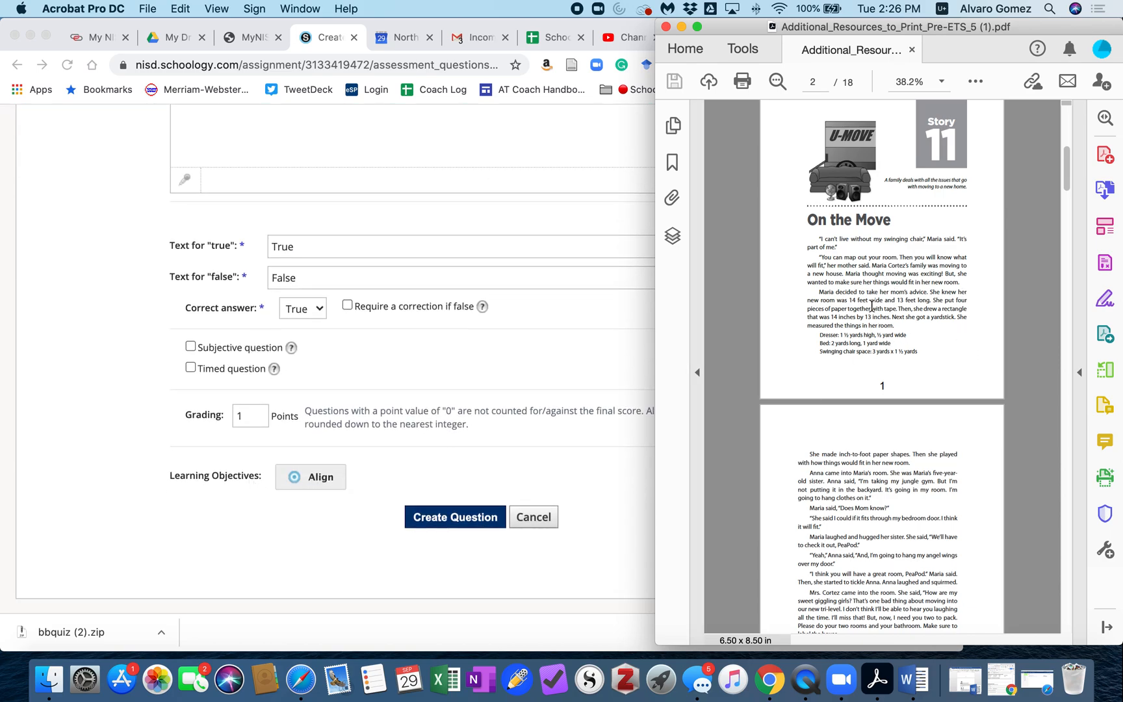
scroll(811, 342, up, 1)
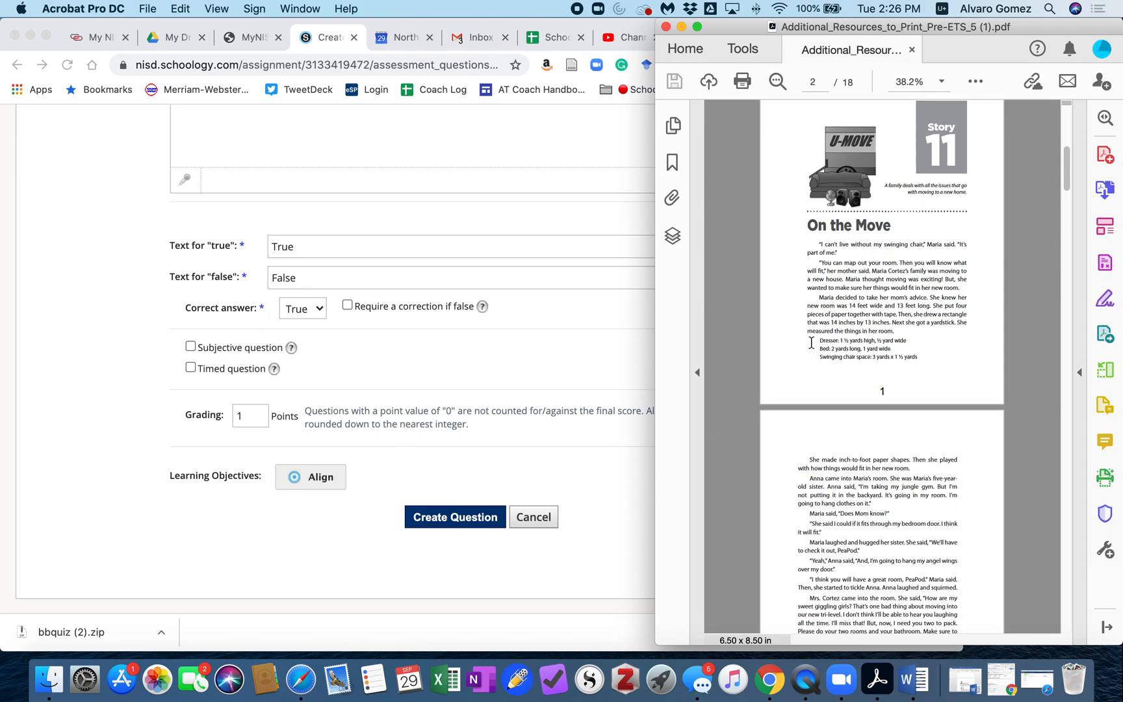
scroll(811, 342, up, 8)
Close the PDF and look over the blank True/False question form in Chrome
click(666, 28)
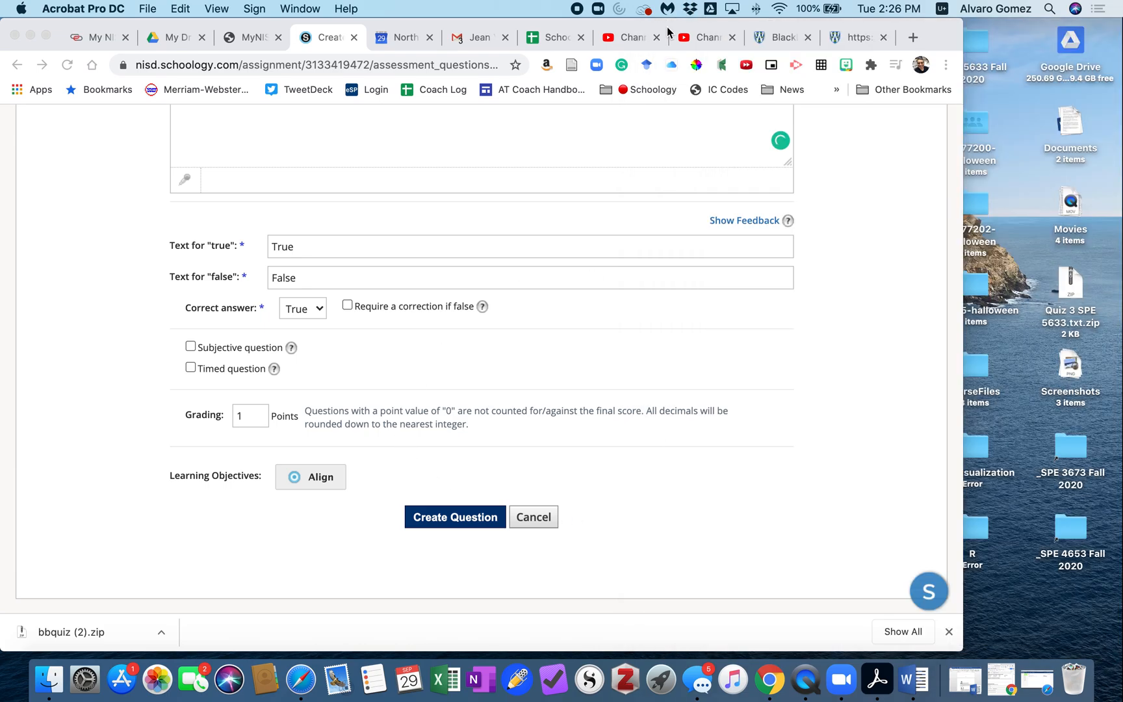
click(652, 357)
scroll(438, 447, up, 8)
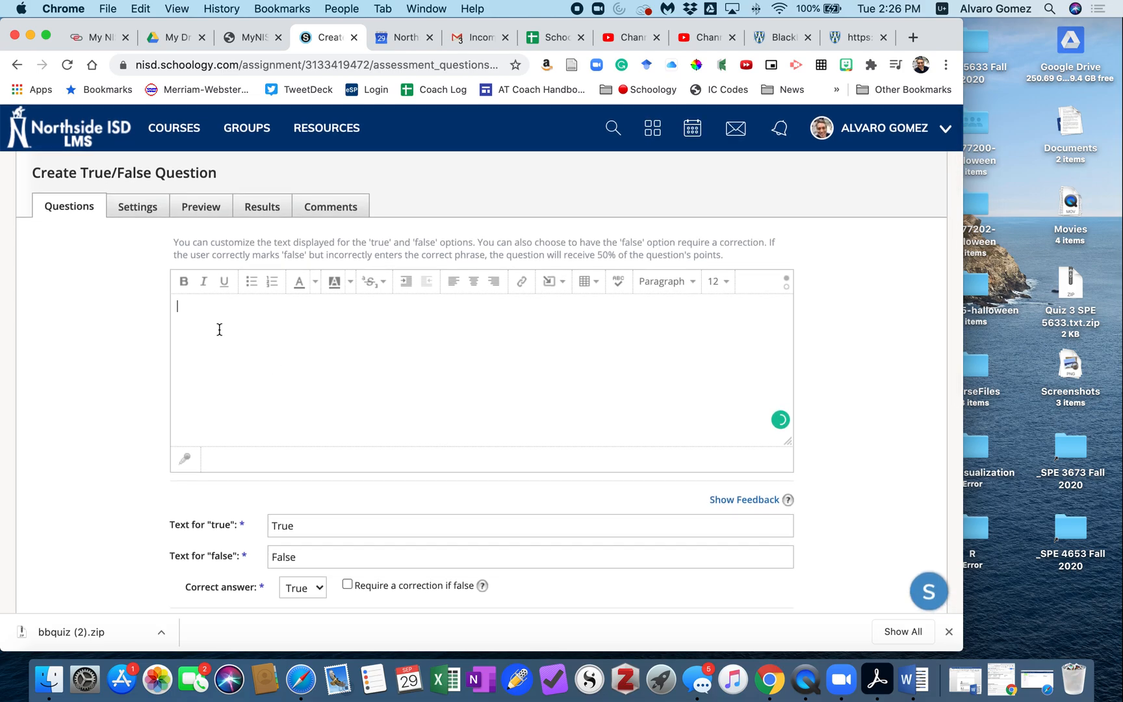
scroll(221, 343, down, 6)
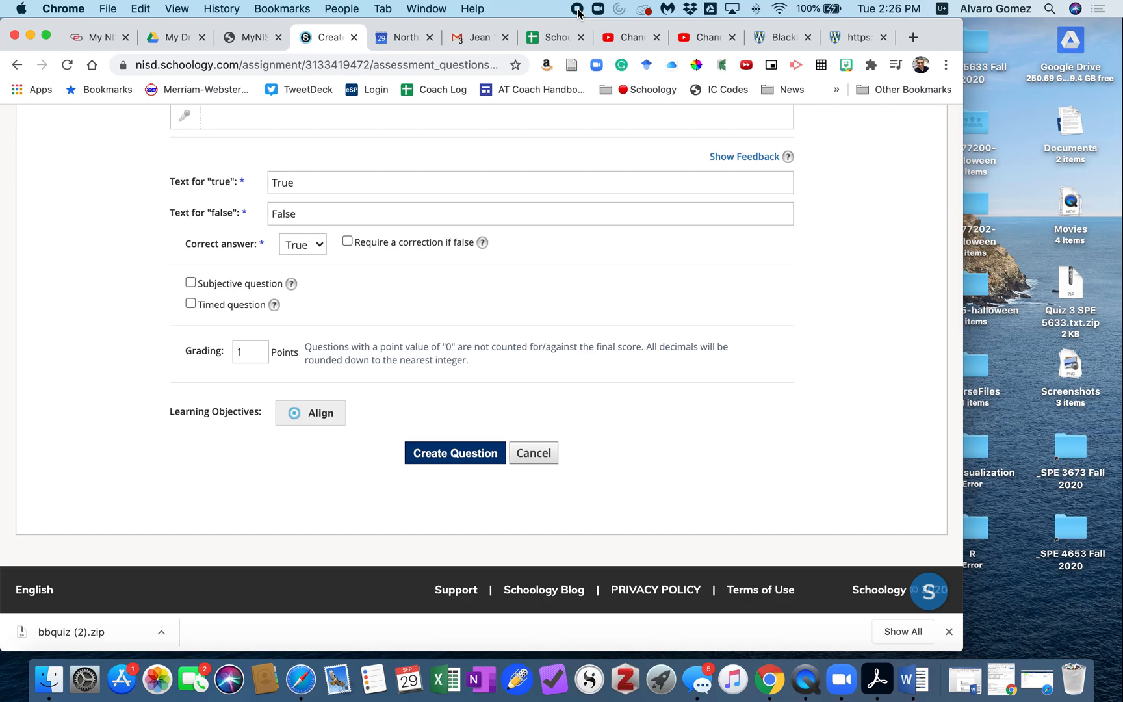
Switch to the Blackboard Test Generator documentation and go back to its Overview section
click(780, 37)
click(533, 221)
scroll(533, 221, up, 20)
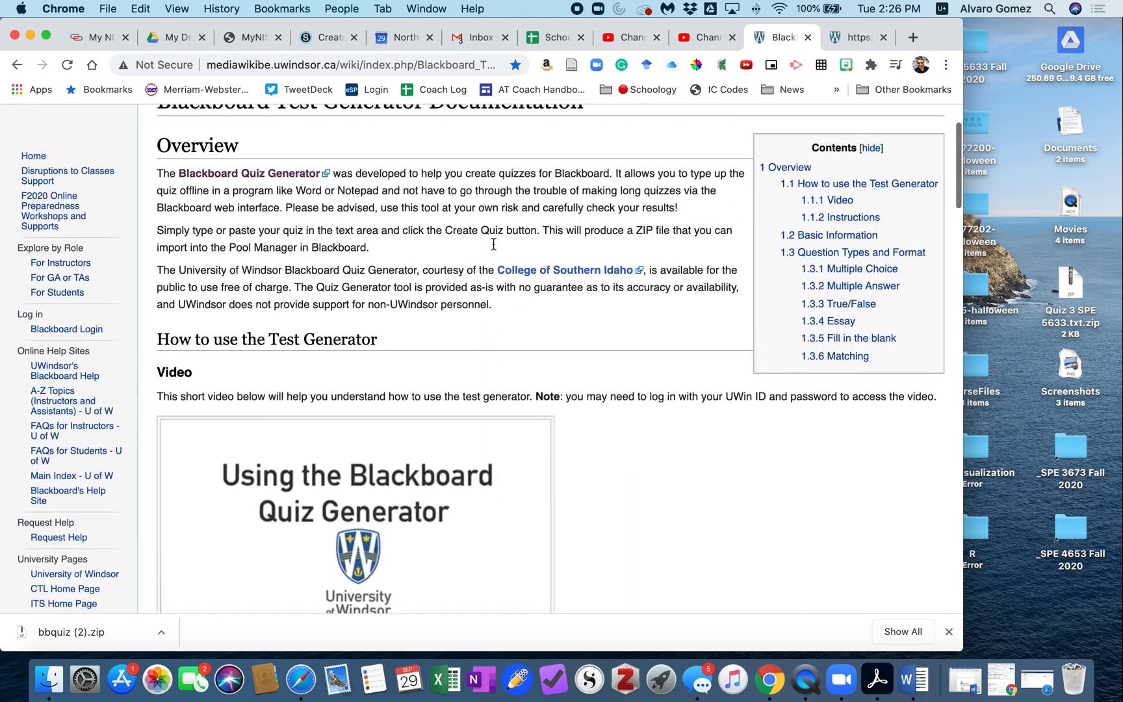